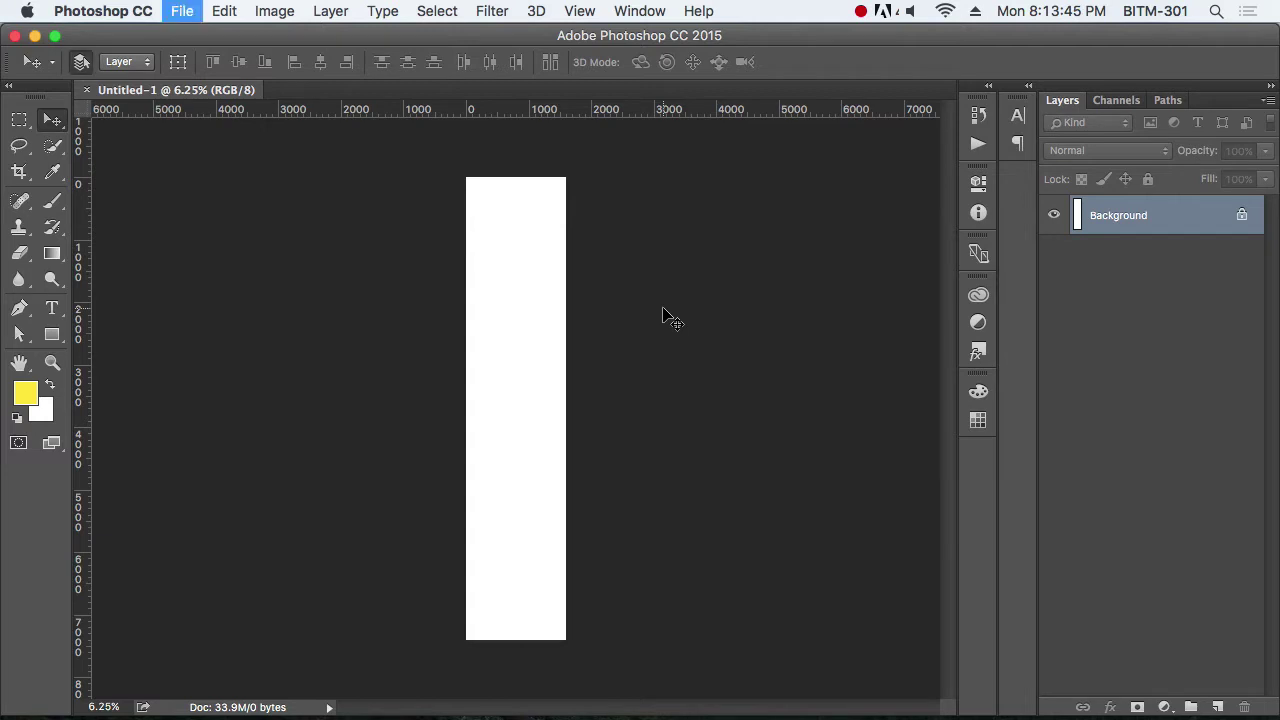
# Step: Create a new blank document 1600 pixels wide and 500 pixels high
pyautogui.press('super+n')
pyautogui.click(471, 283)
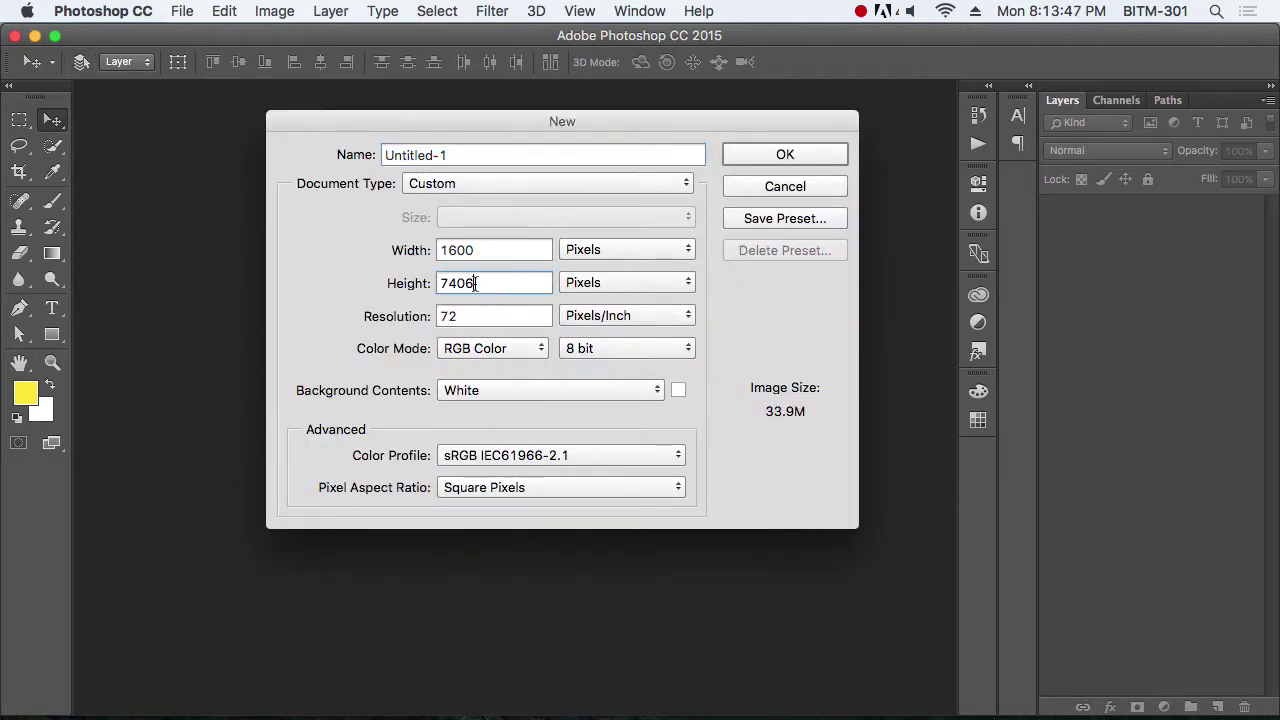
pyautogui.moveTo(471, 283); pyautogui.dragTo(366, 278)
pyautogui.write('500')
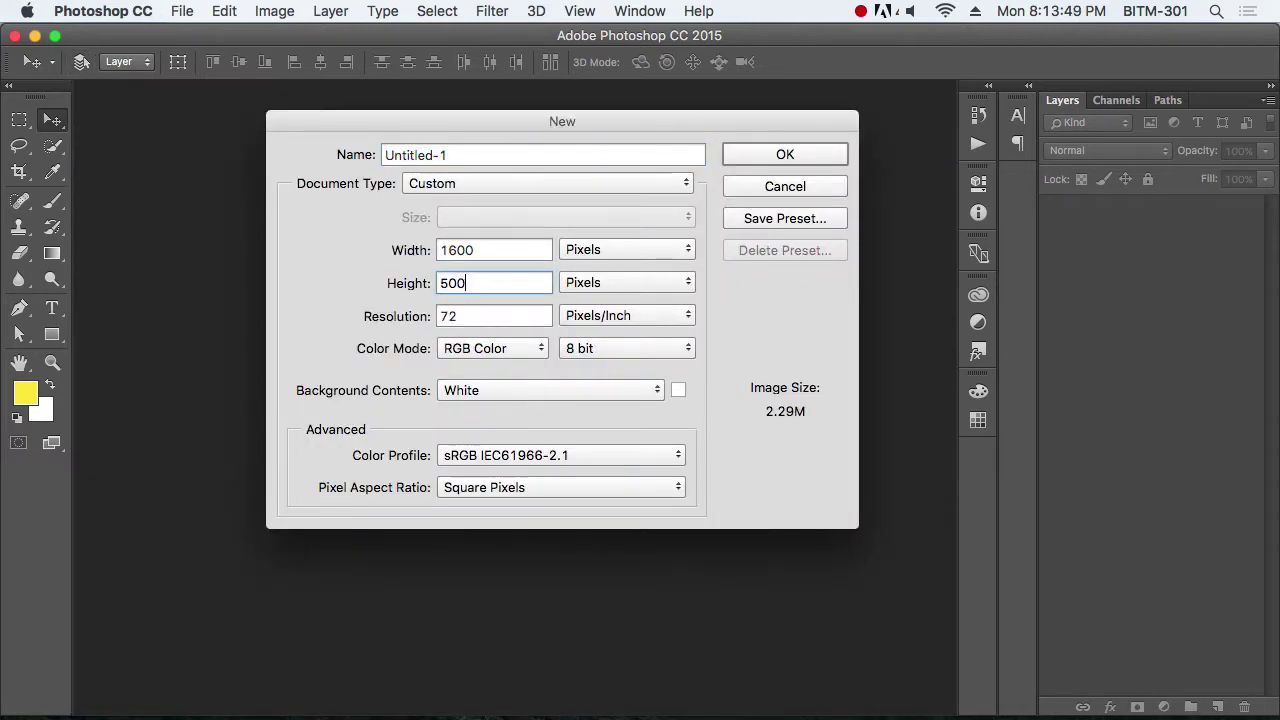
pyautogui.press('Return')
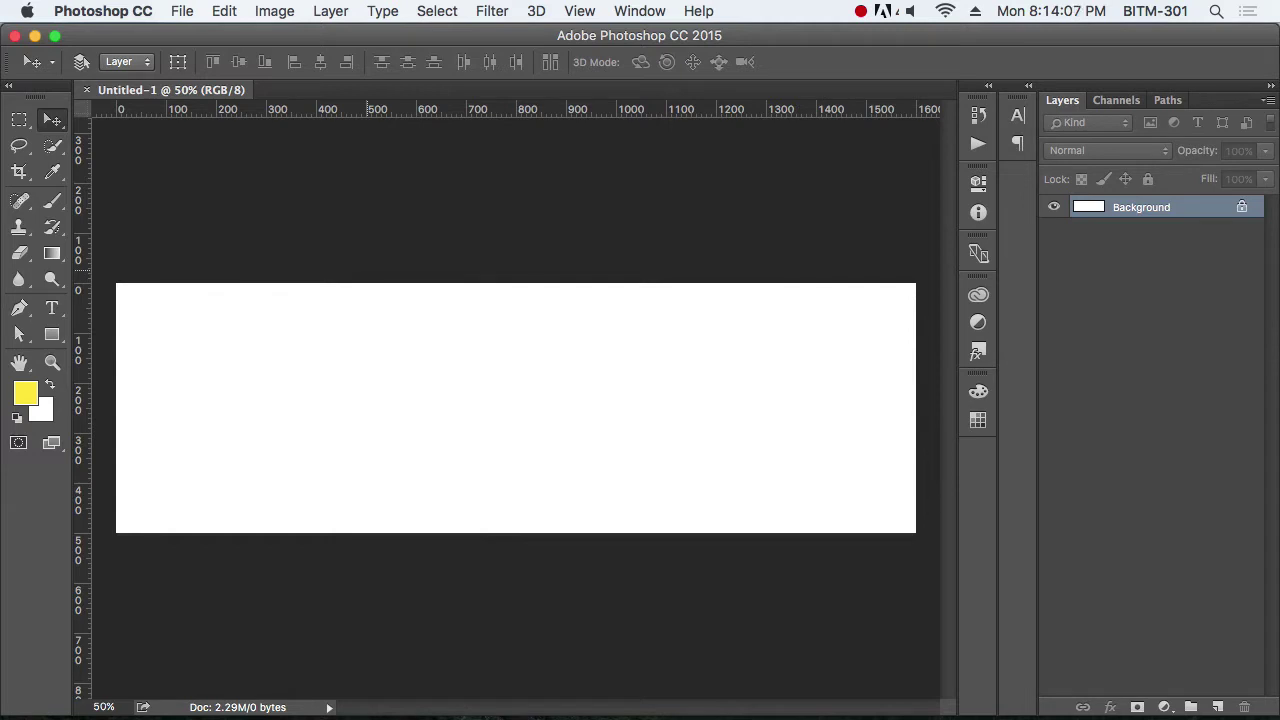
# Step: Open the recently used photo DSC_0098.JPG and show it at 25% zoom
pyautogui.click(174, 12)
pyautogui.moveTo(290, 111)
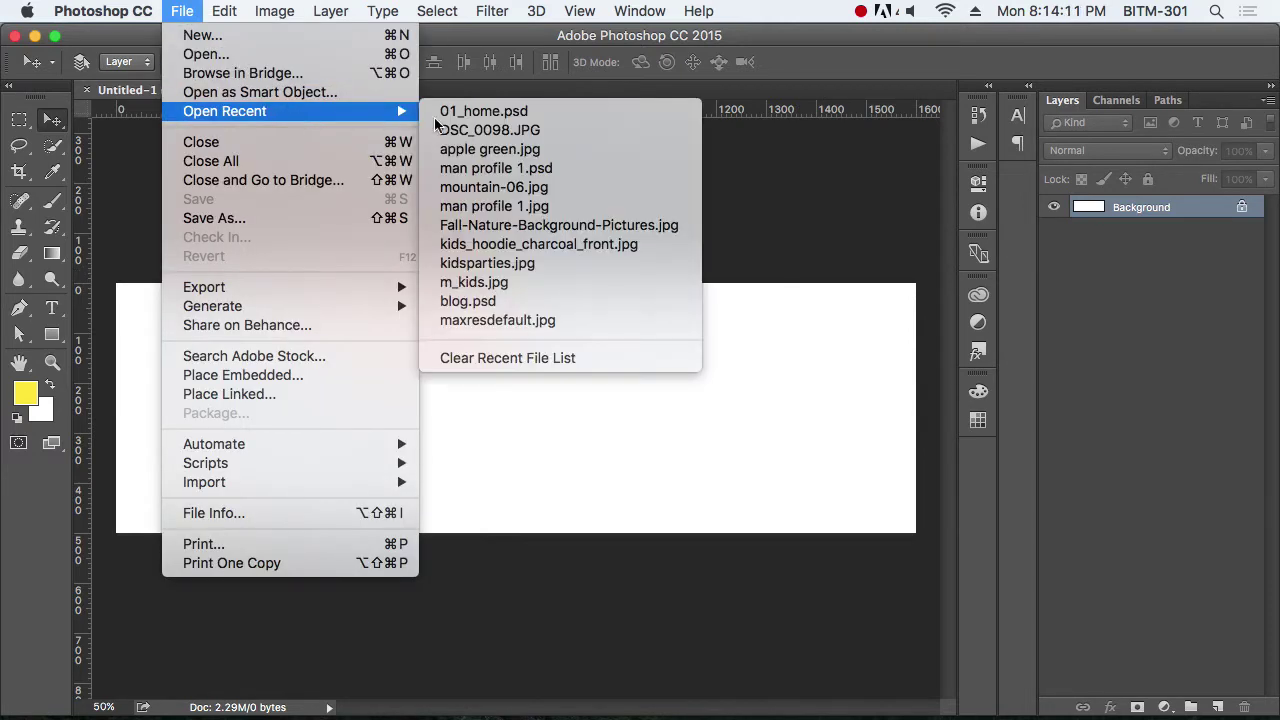
pyautogui.click(490, 130)
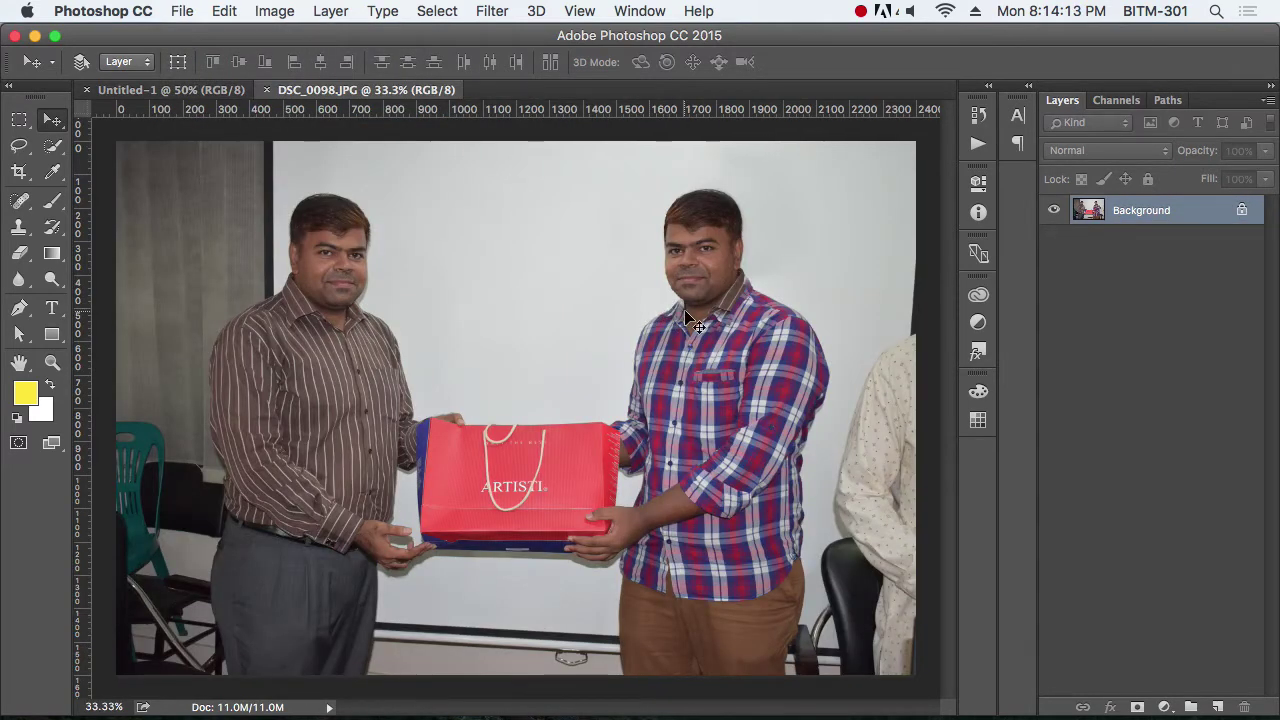
pyautogui.press('super+minus')
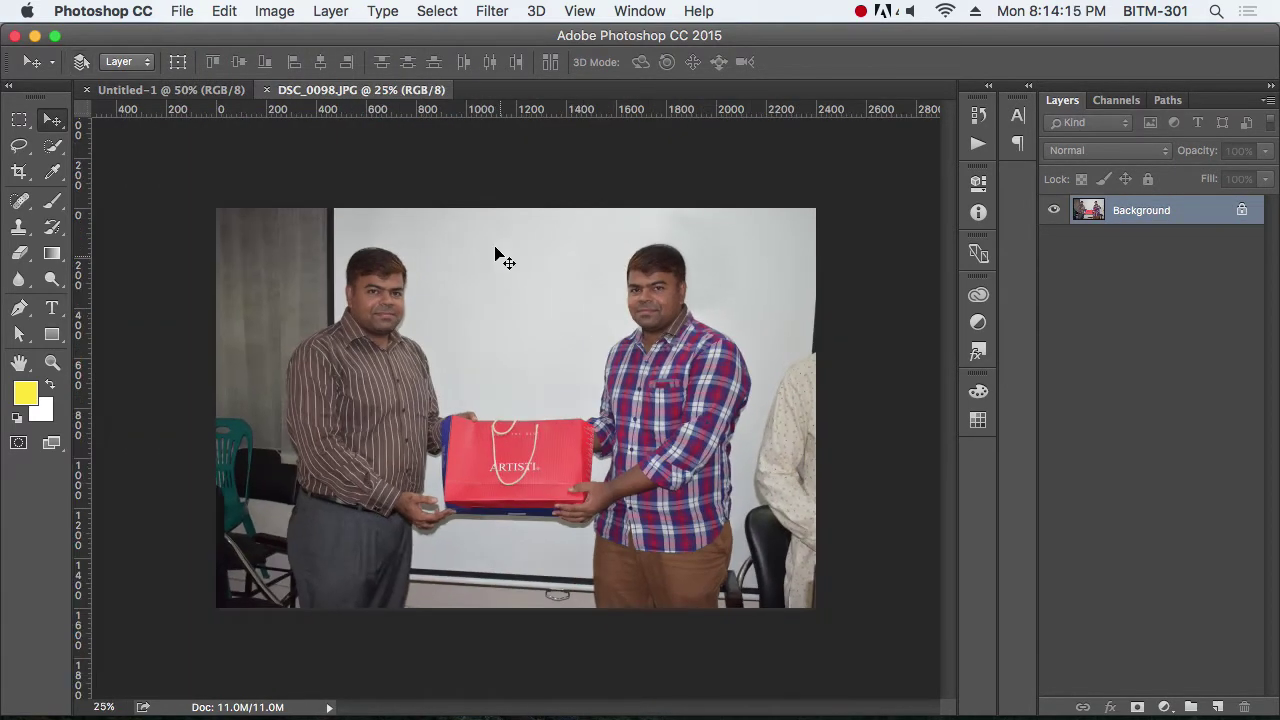
# Step: Bring up the photo's Image Size settings and try a width of 500 pixels with proportions linked
pyautogui.click(276, 12)
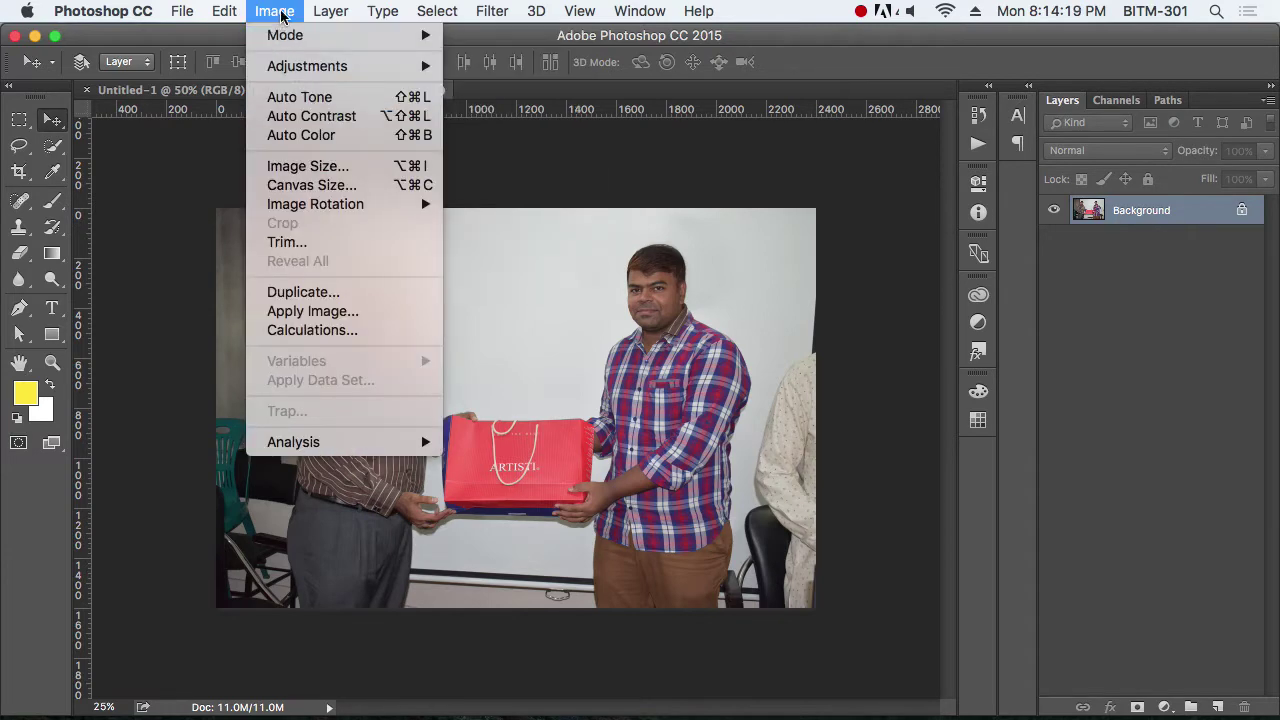
pyautogui.click(335, 167)
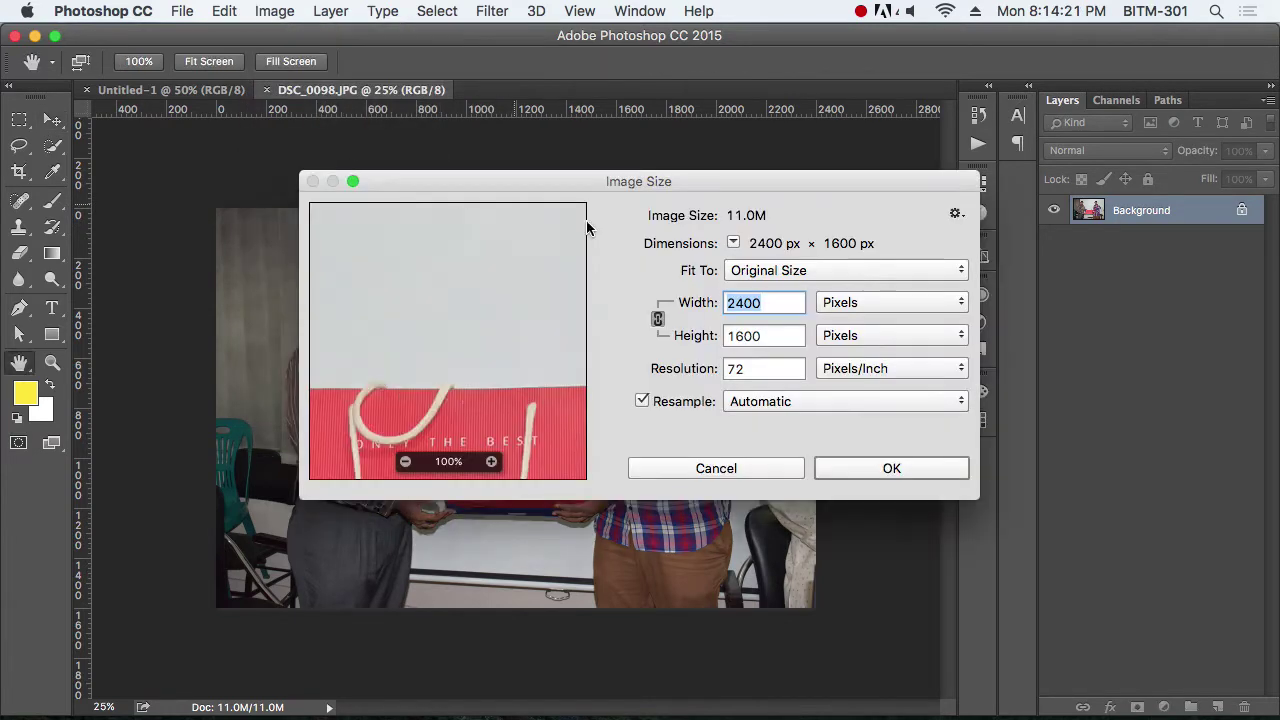
pyautogui.moveTo(811, 189); pyautogui.dragTo(938, 170)
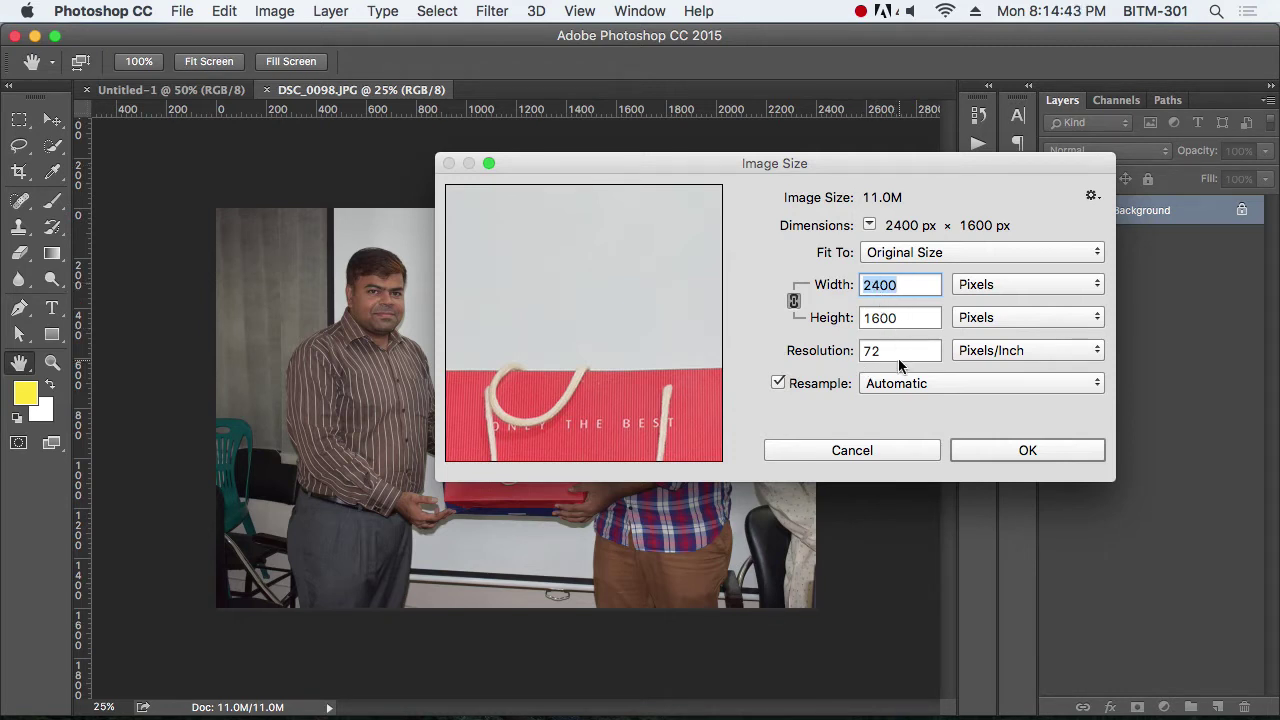
pyautogui.moveTo(889, 351); pyautogui.dragTo(842, 357)
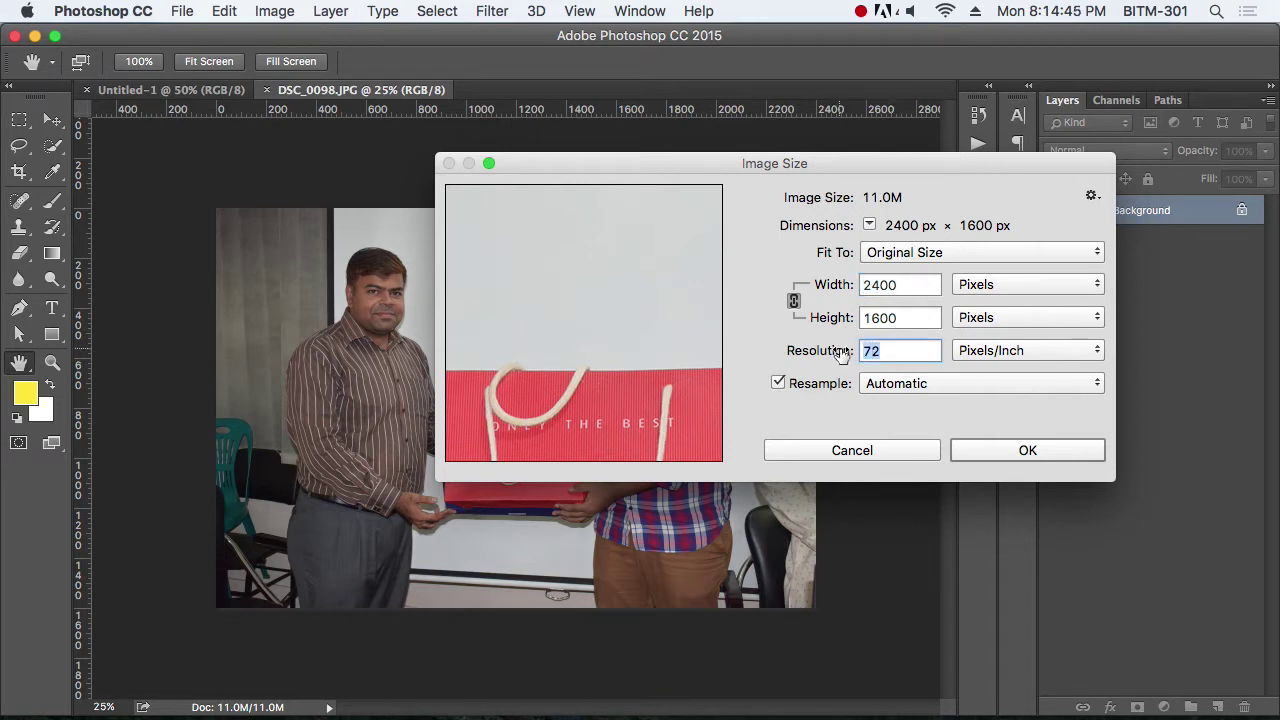
pyautogui.moveTo(902, 286); pyautogui.dragTo(815, 318)
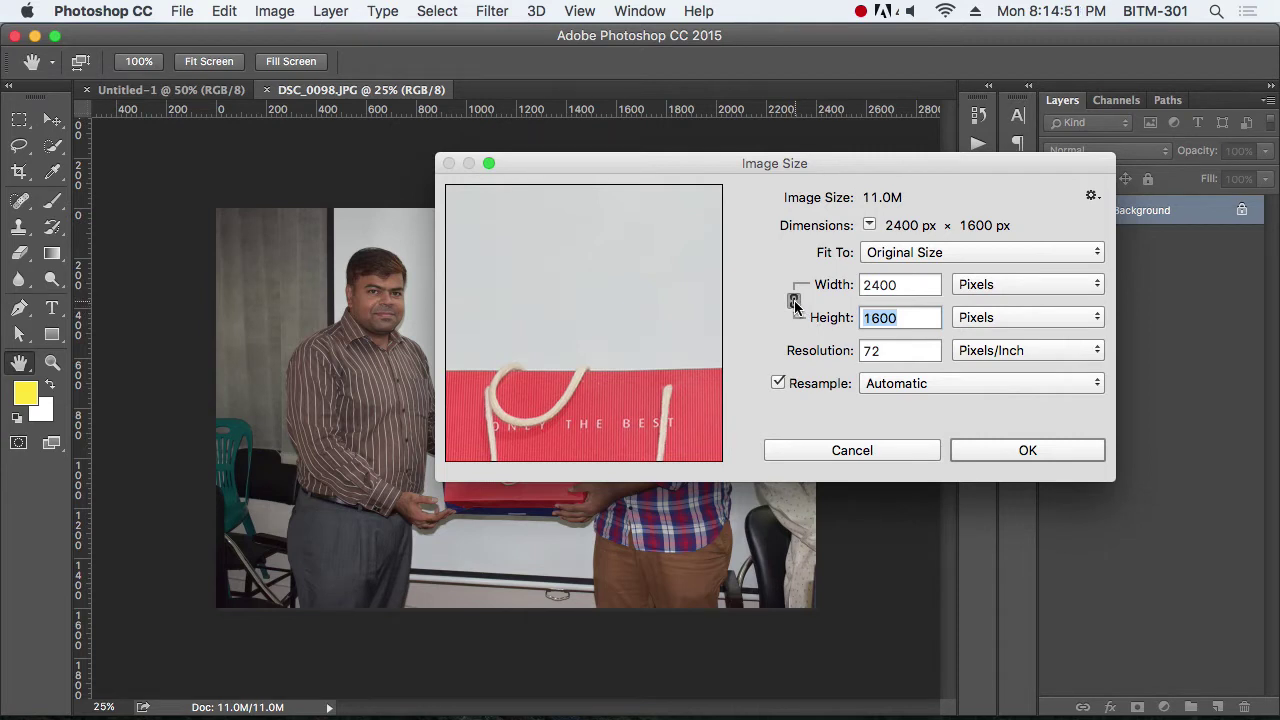
pyautogui.moveTo(560, 366); pyautogui.dragTo(636, 405)
pyautogui.click(916, 280)
pyautogui.doubleClick(888, 281)
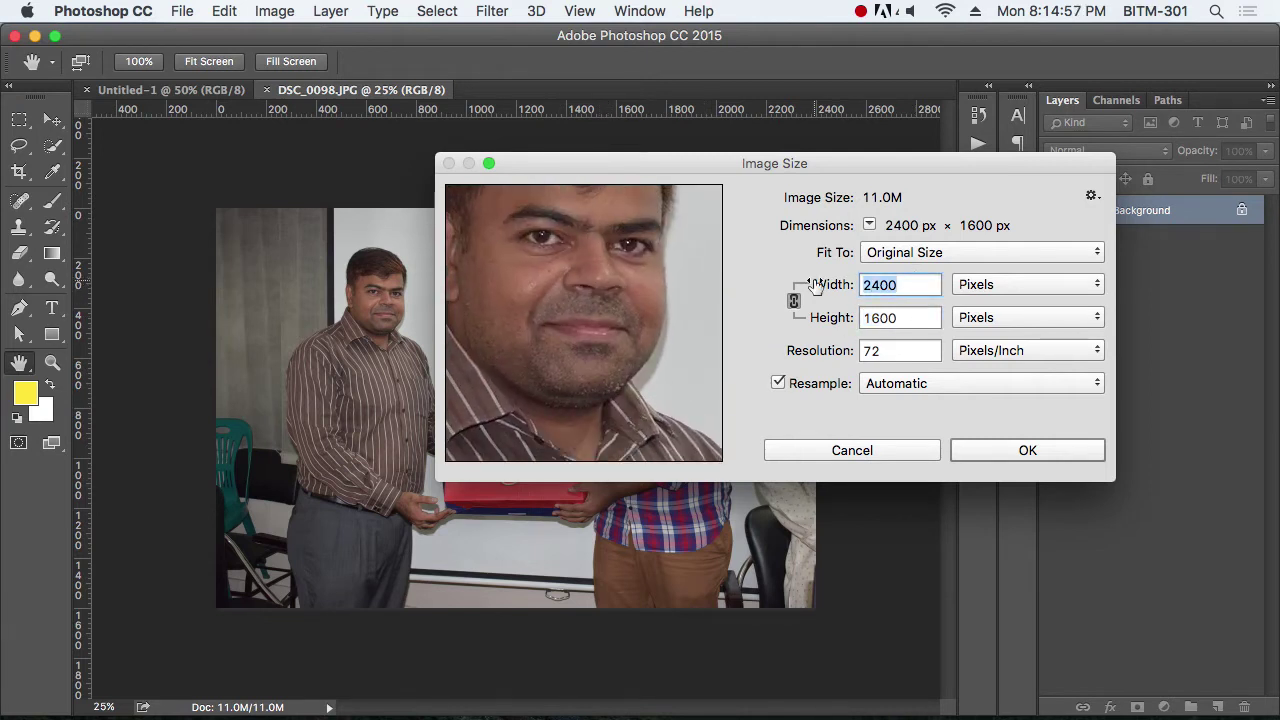
pyautogui.write('500')
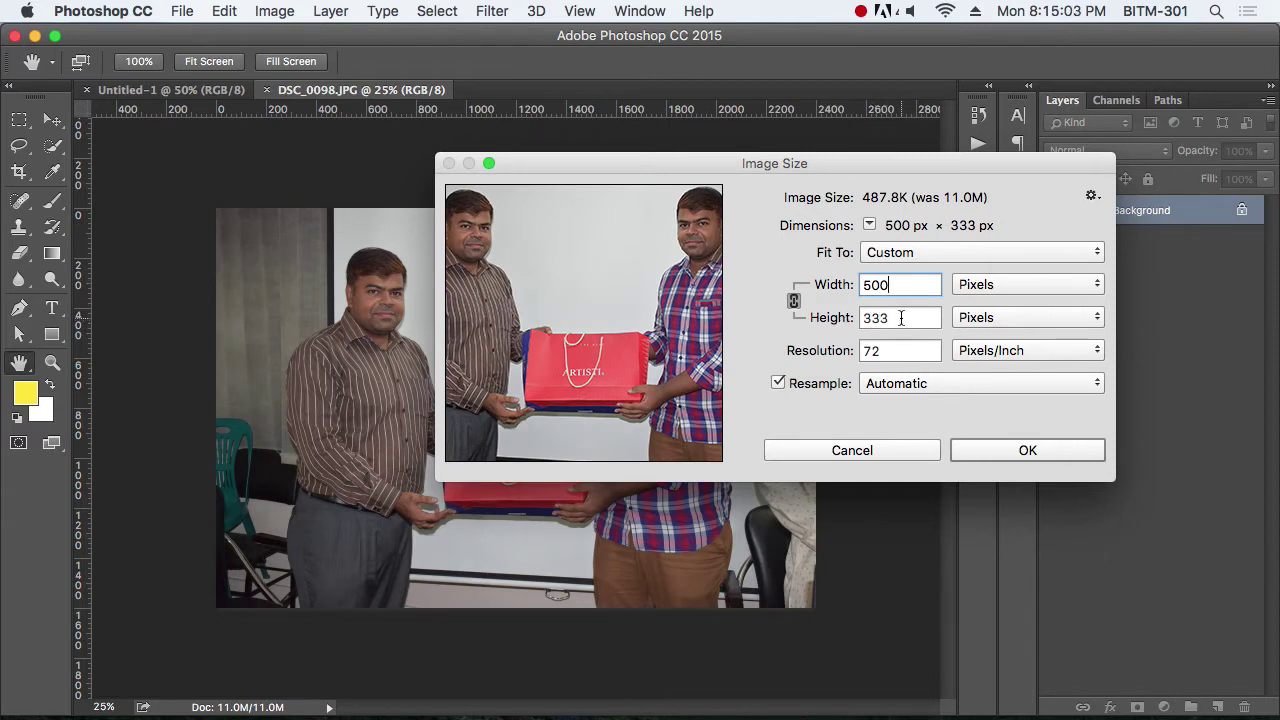
# Step: Unlink the image's width and height, try a height of 150 pixels, and check the distortion in the preview
pyautogui.click(794, 301)
pyautogui.moveTo(543, 292); pyautogui.dragTo(589, 320)
pyautogui.press('Tab')
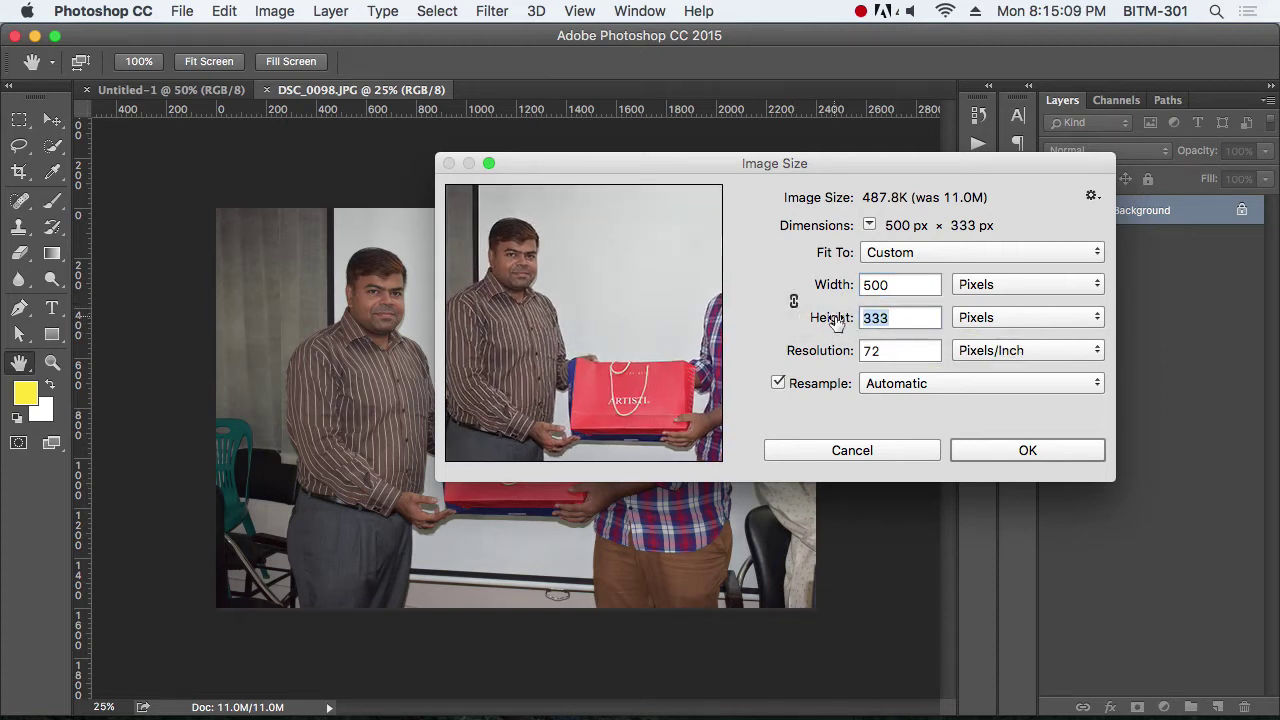
pyautogui.write('150')
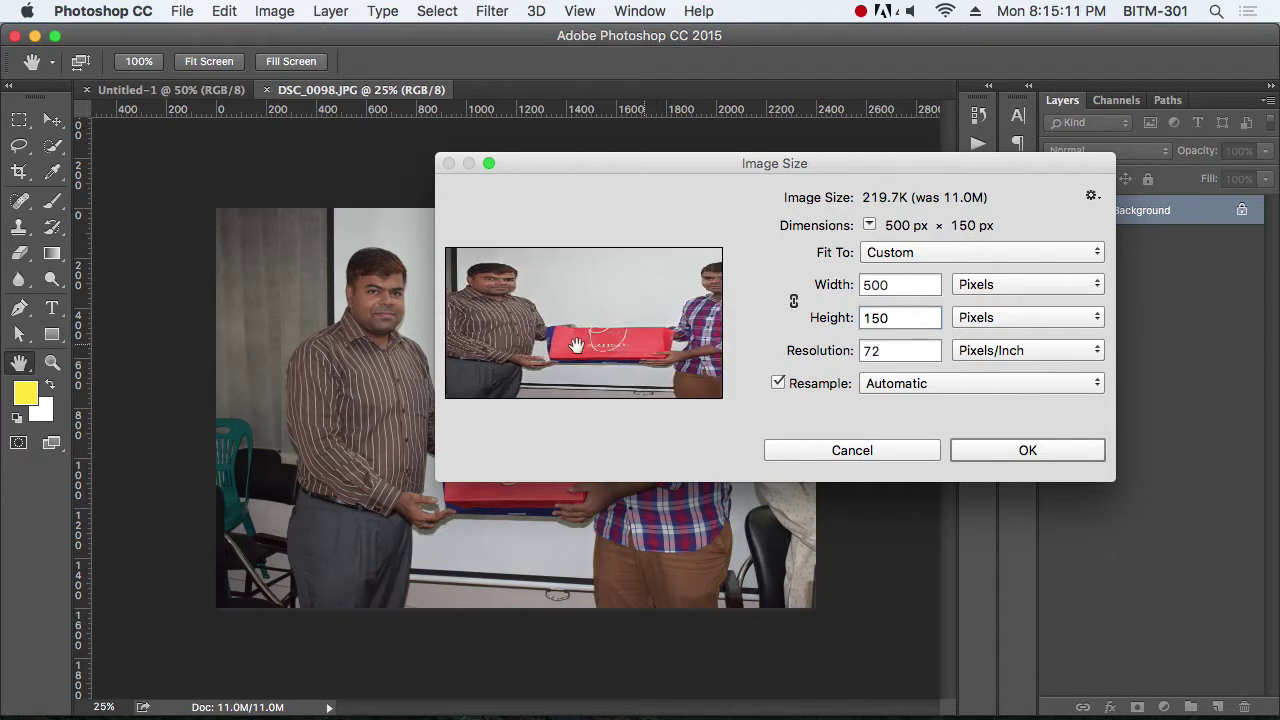
pyautogui.moveTo(667, 342); pyautogui.dragTo(612, 348)
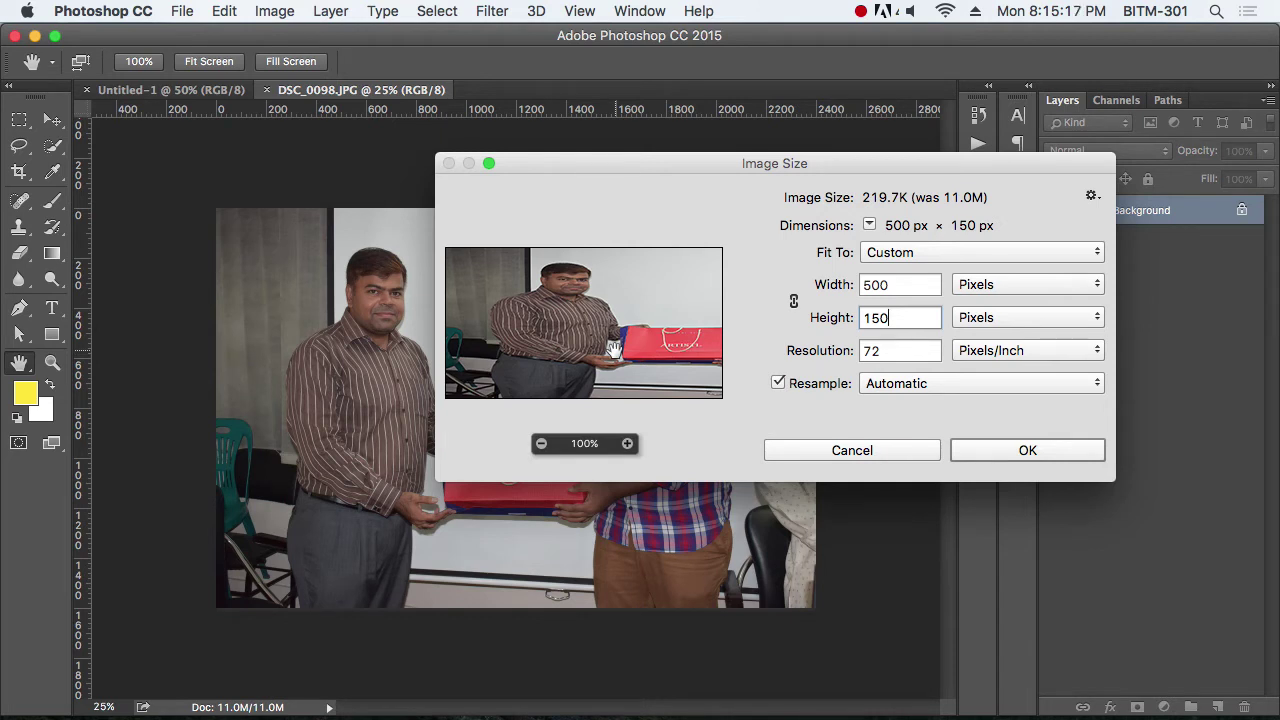
# Step: Relink the image's width and height, try a resolution of 300 pixels/inch, and cancel the resize
pyautogui.click(793, 301)
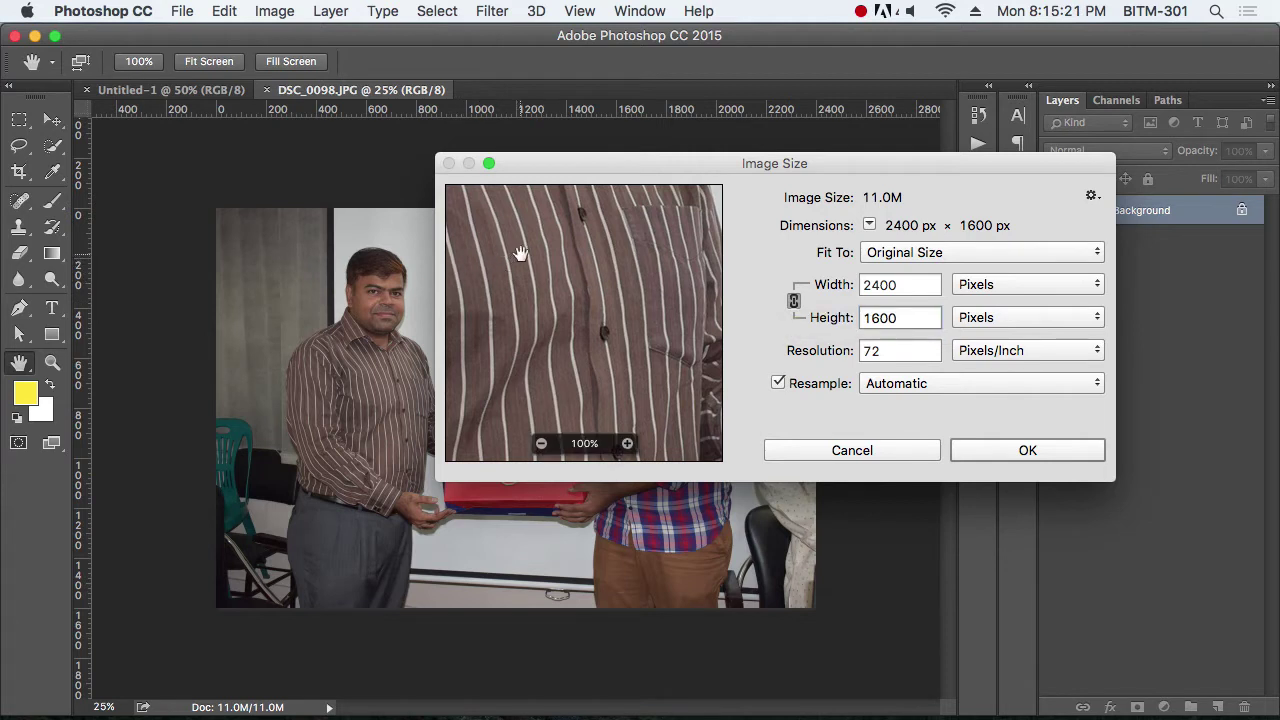
pyautogui.moveTo(520, 253); pyautogui.dragTo(580, 466)
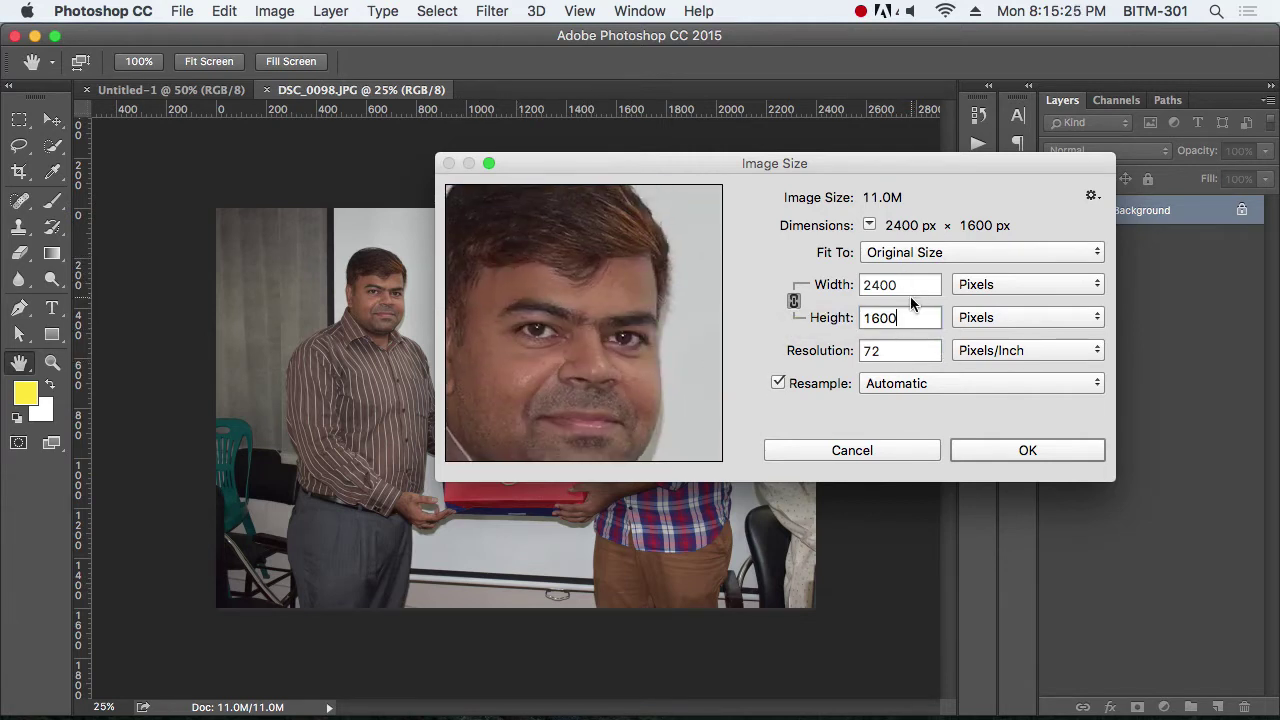
pyautogui.press('Tab')
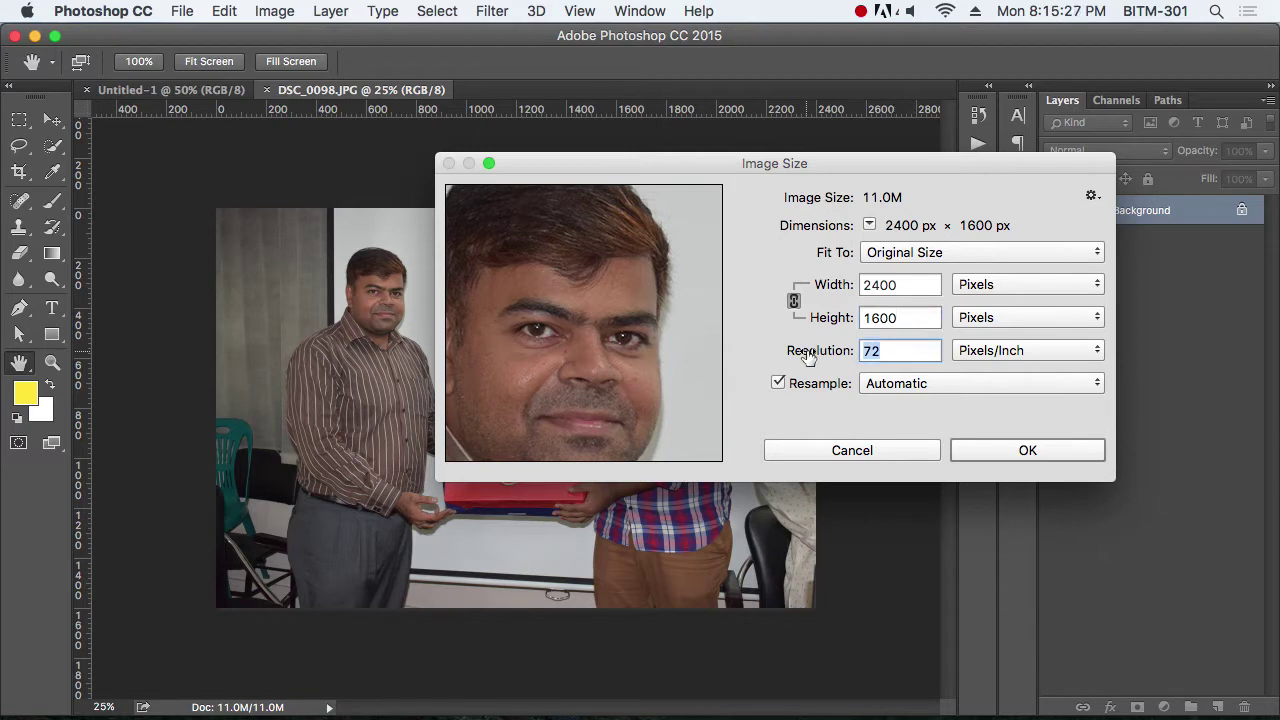
pyautogui.write('3000')
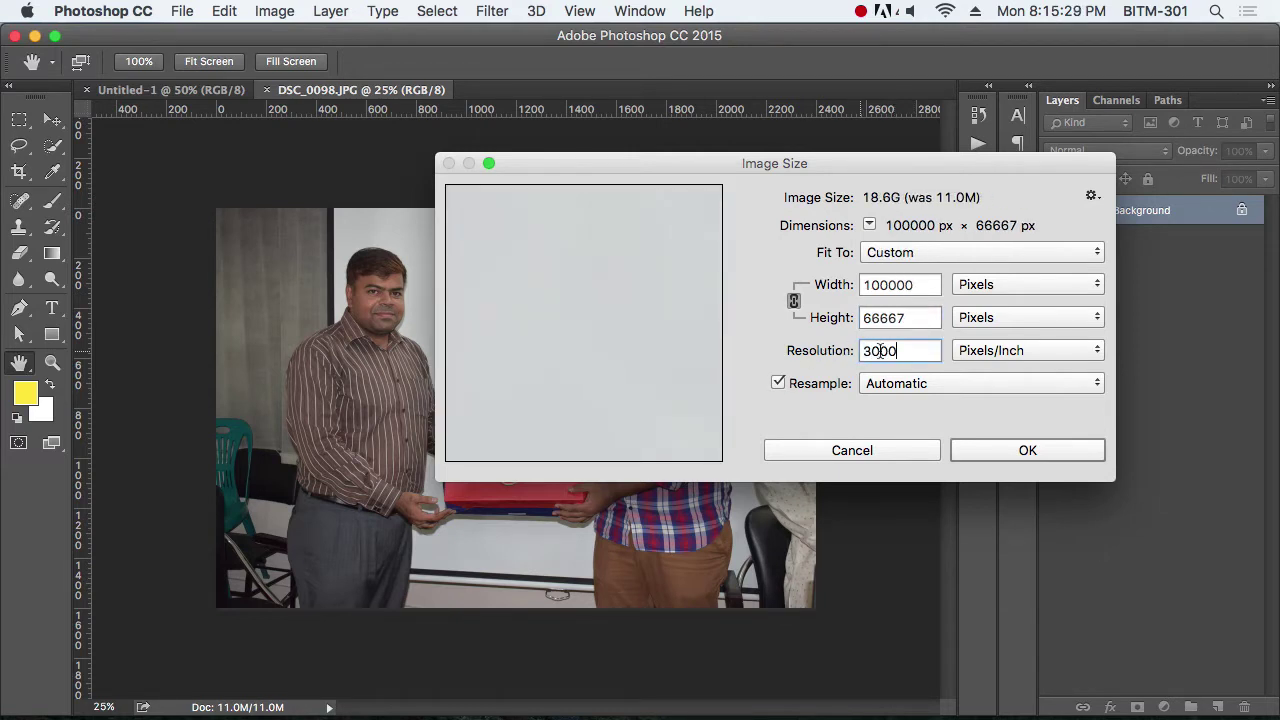
pyautogui.press('BackSpace')
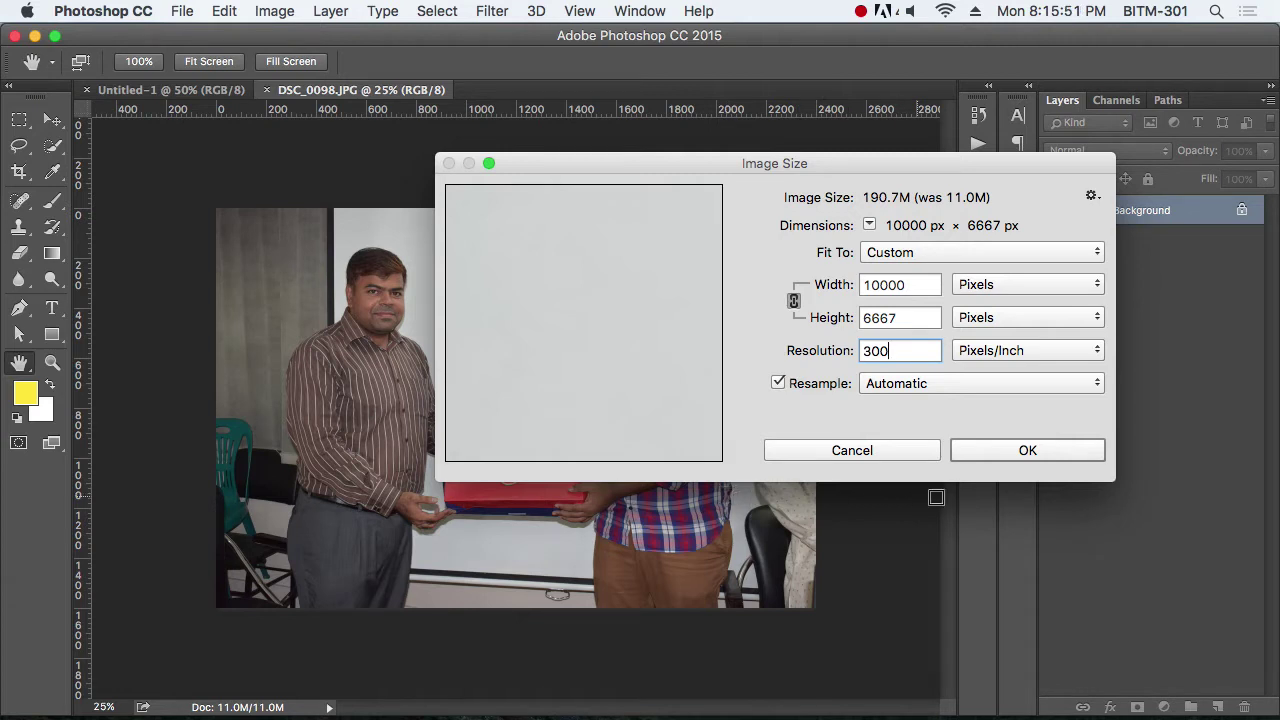
pyautogui.click(880, 449)
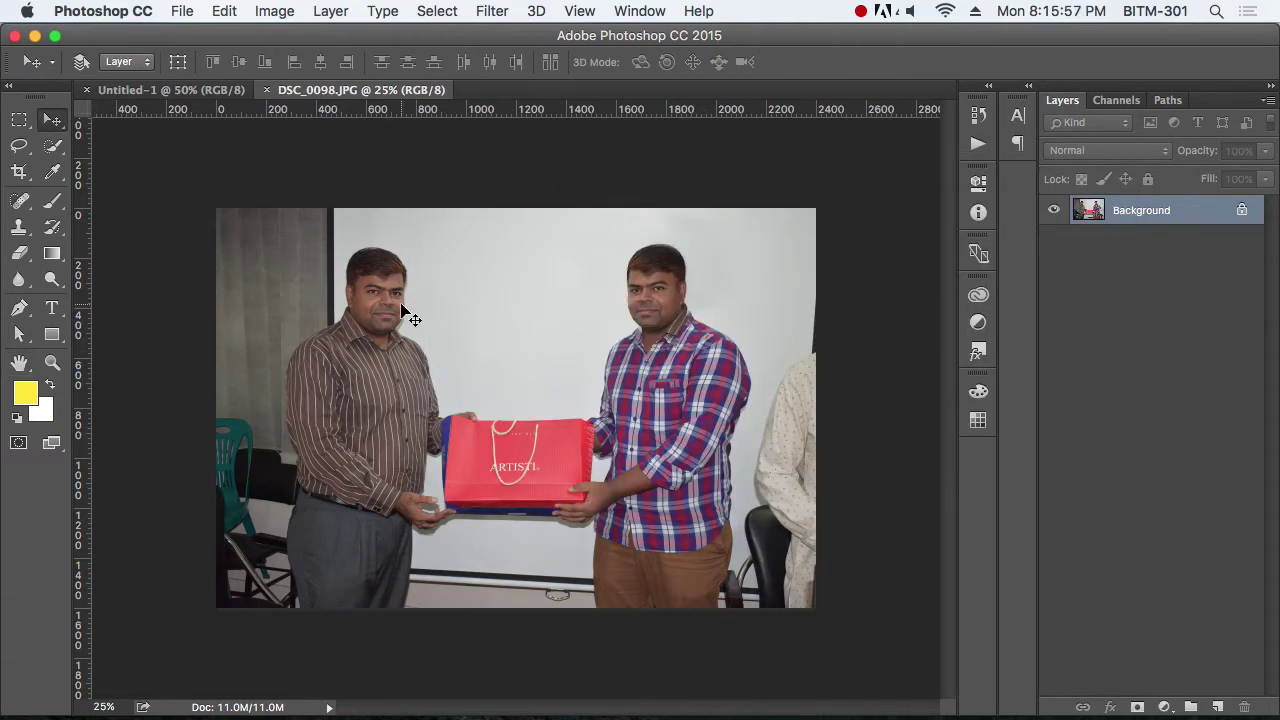
# Step: Bring up the Canvas Size settings for the photo
pyautogui.click(273, 11)
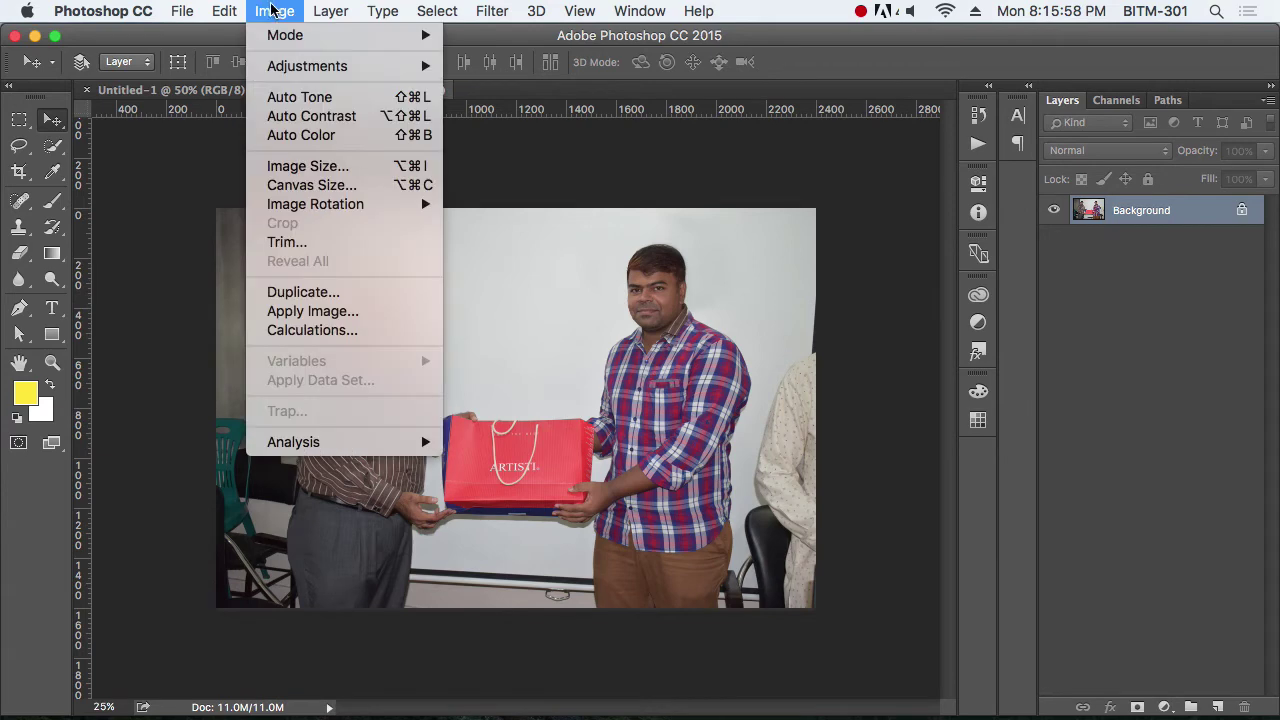
pyautogui.click(342, 185)
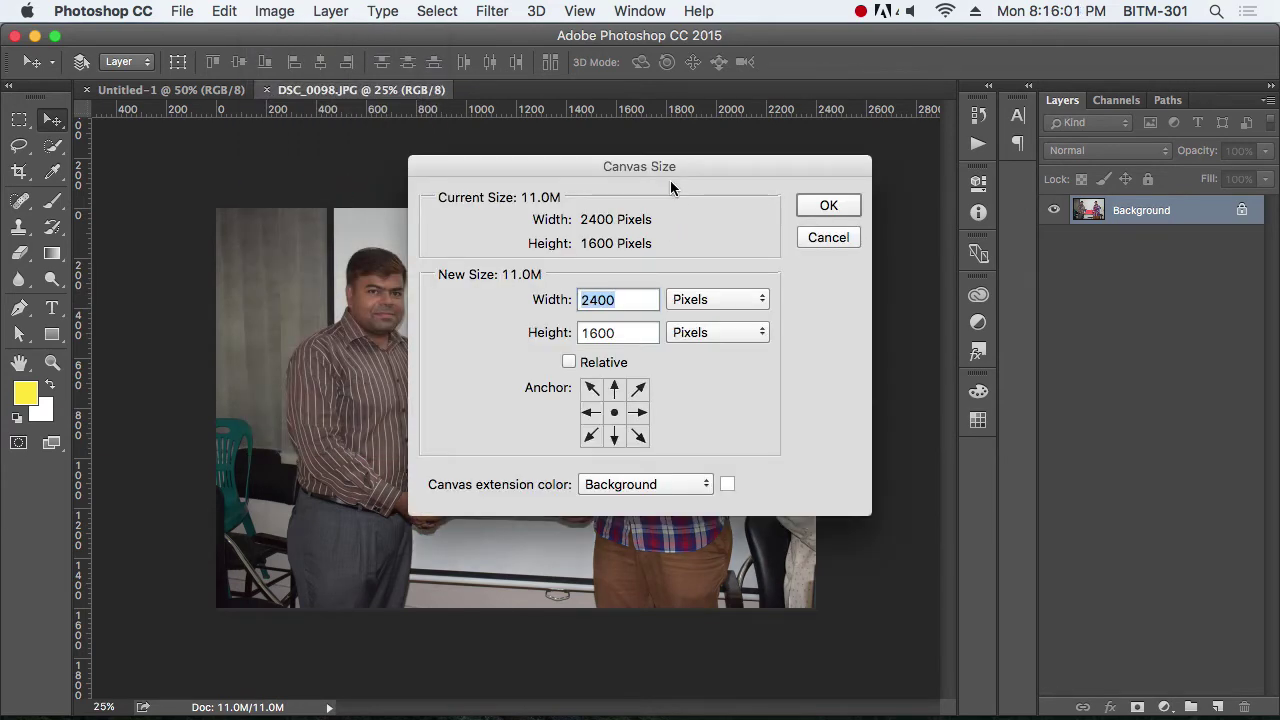
pyautogui.moveTo(640, 165); pyautogui.dragTo(1005, 270)
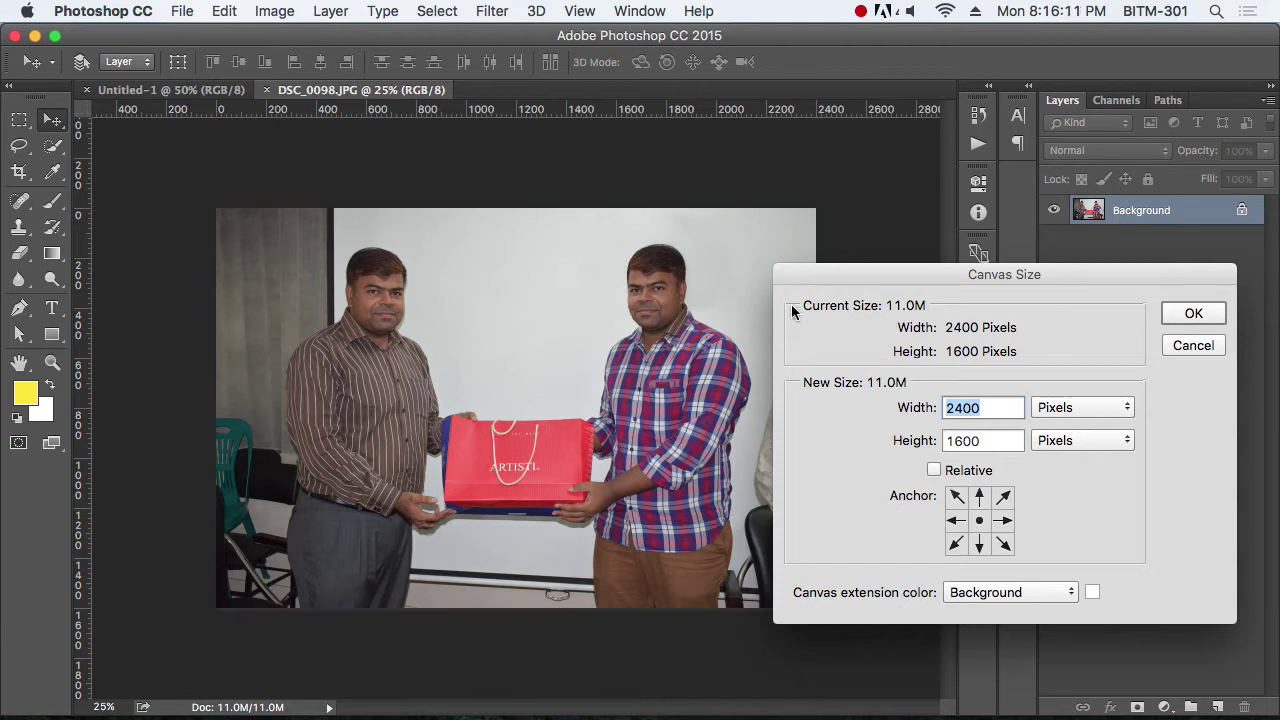
pyautogui.moveTo(926, 272); pyautogui.dragTo(573, 148)
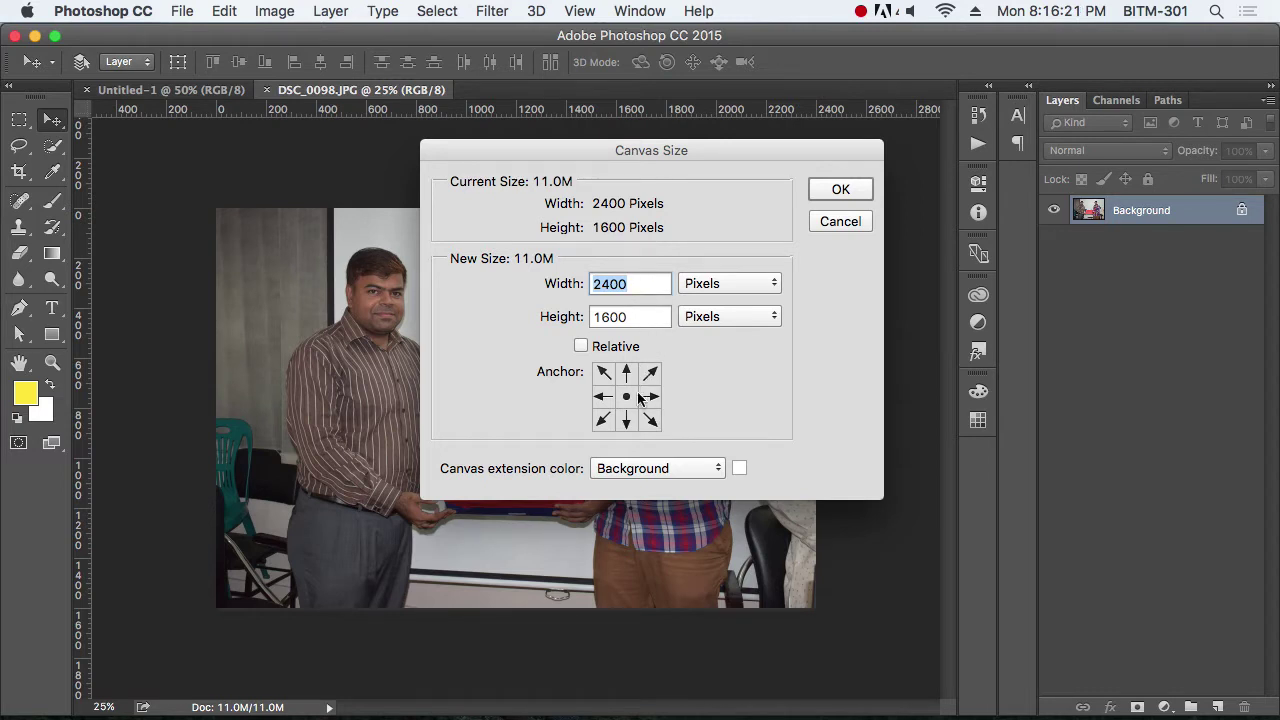
# Step: Try anchoring the canvas at its bottom-centre, top-centre, middle-left and middle-right positions
pyautogui.click(627, 422)
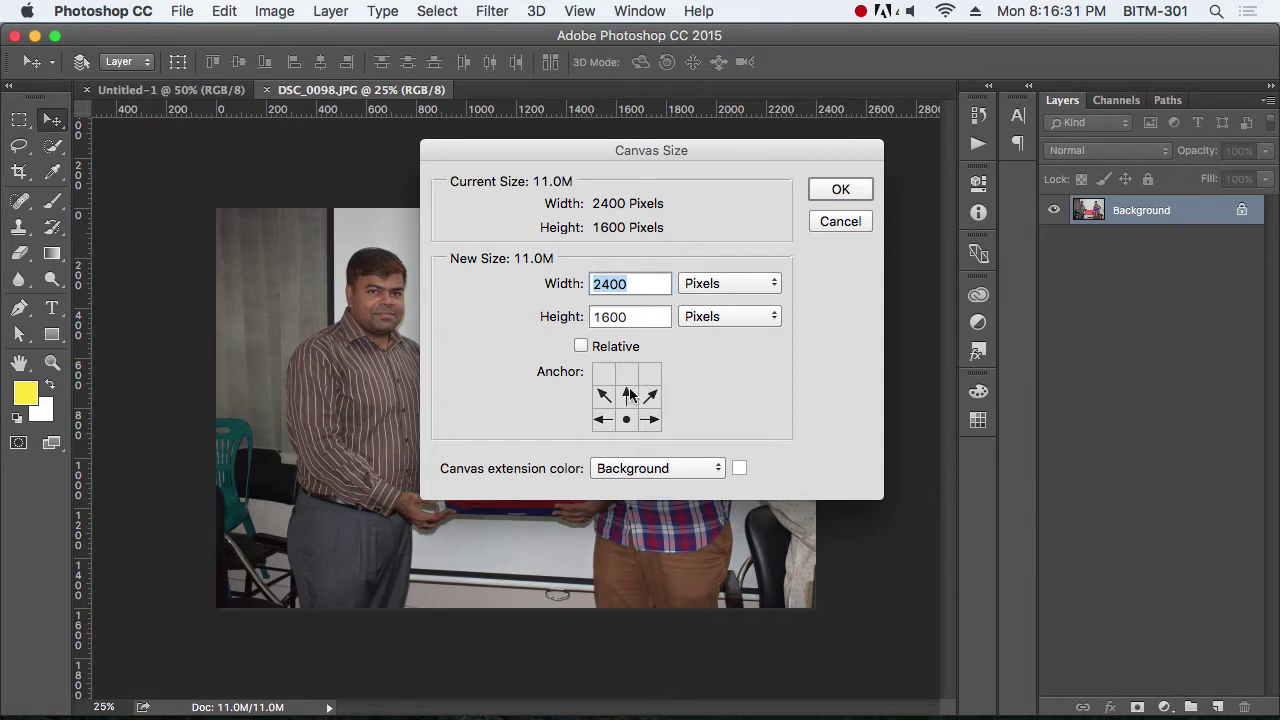
pyautogui.click(627, 375)
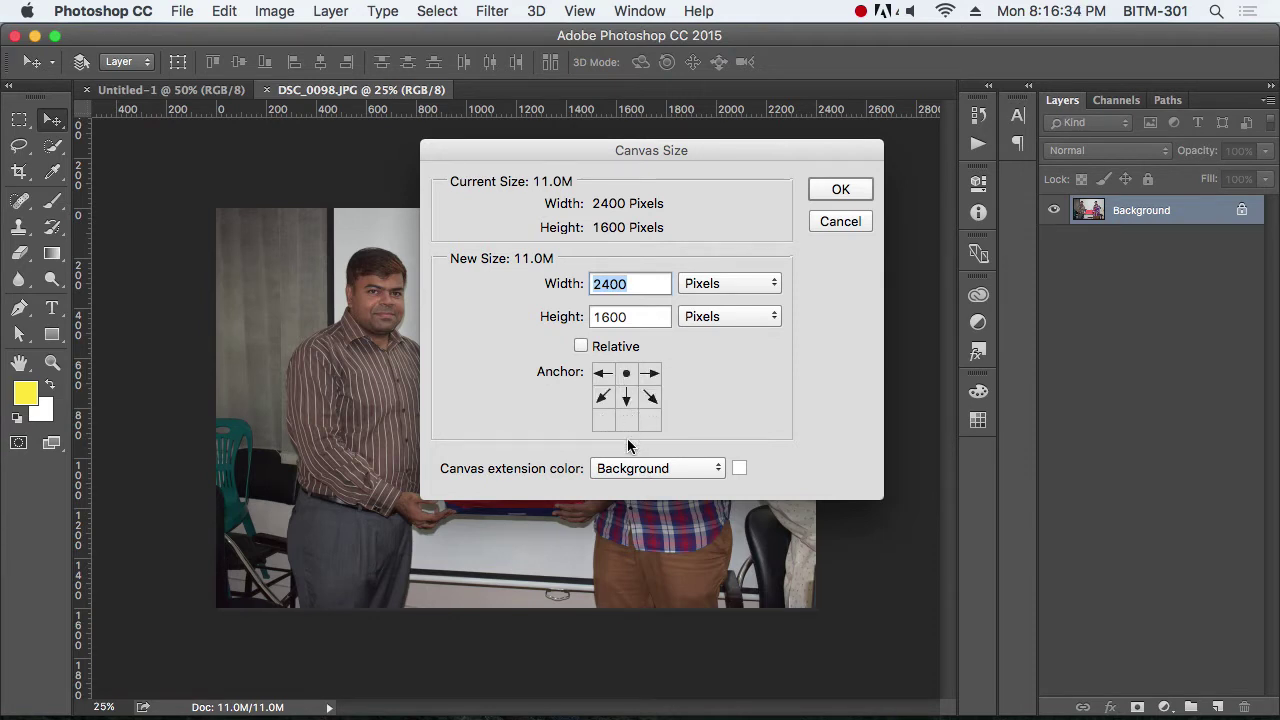
pyautogui.click(603, 396)
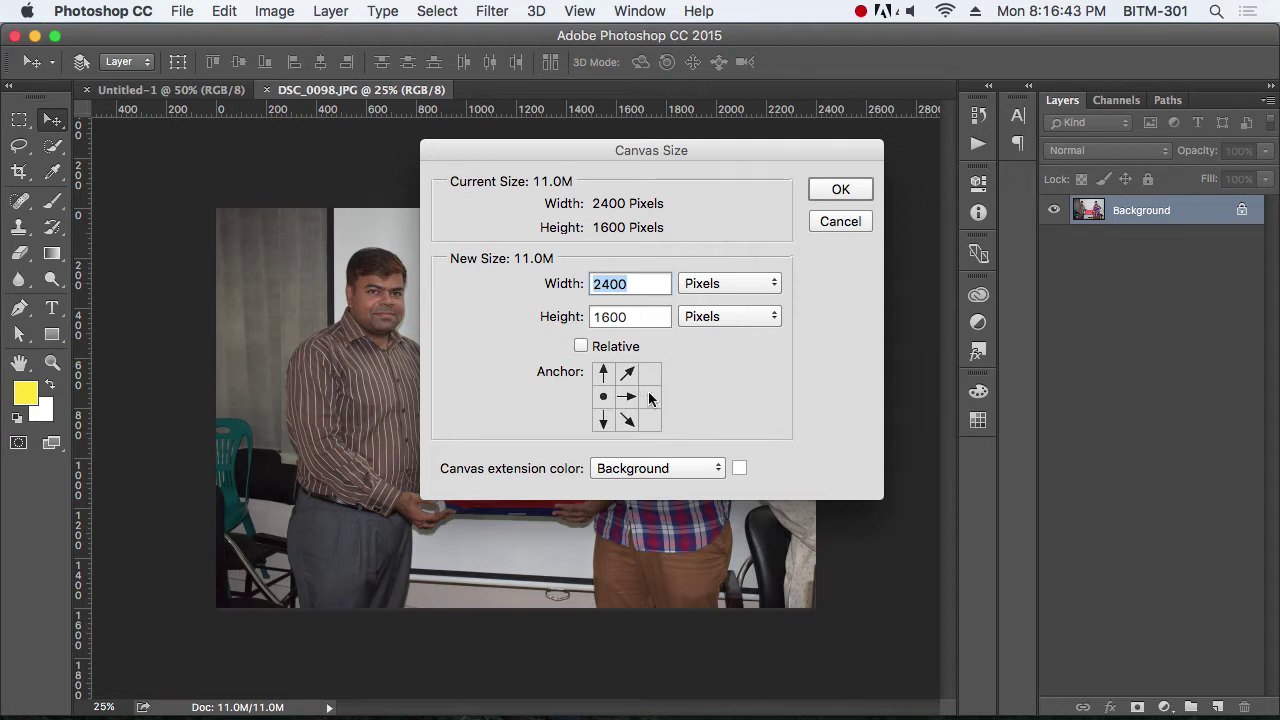
pyautogui.click(648, 397)
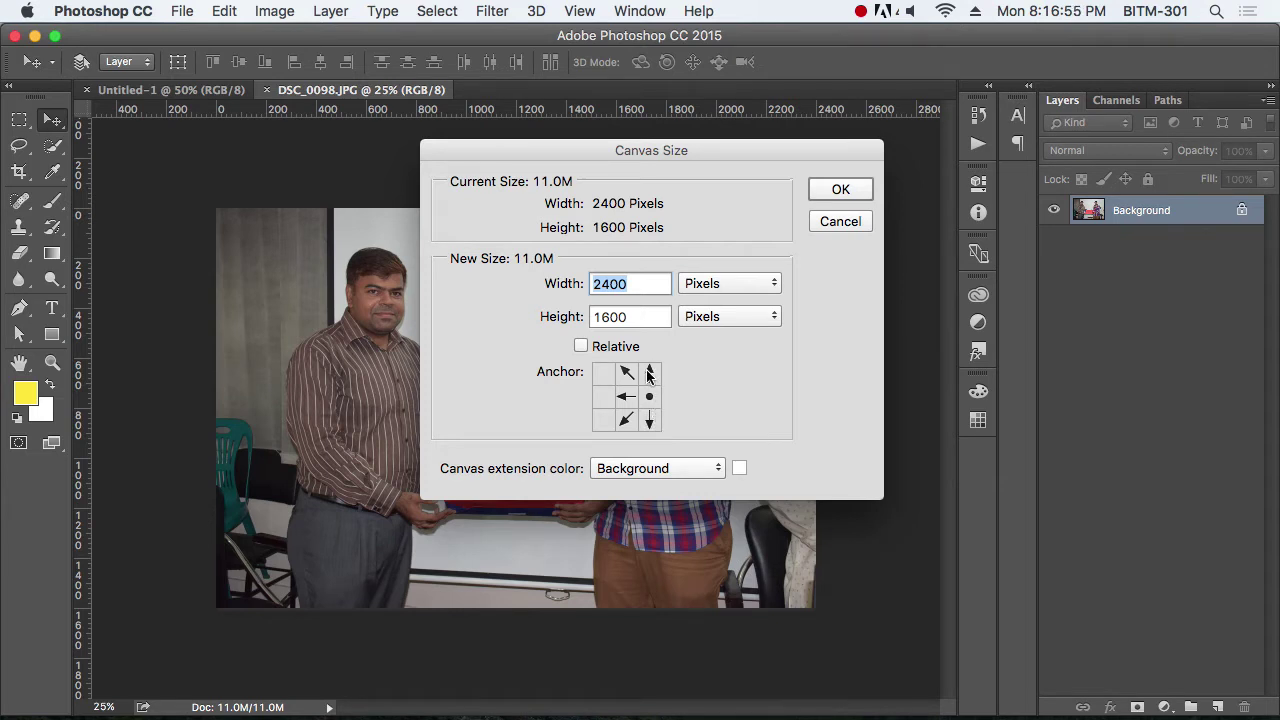
# Step: Extend the canvas width to 3000 pixels with the anchor at the centre
pyautogui.write('3000')
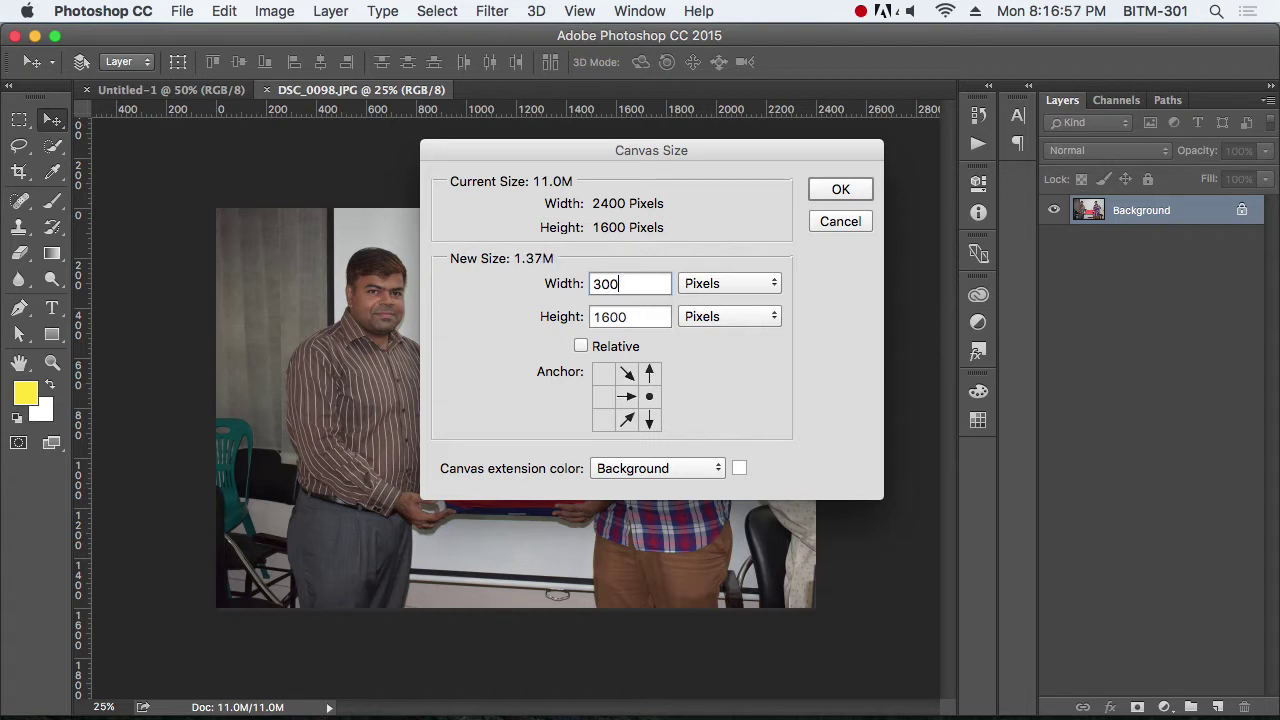
pyautogui.click(626, 397)
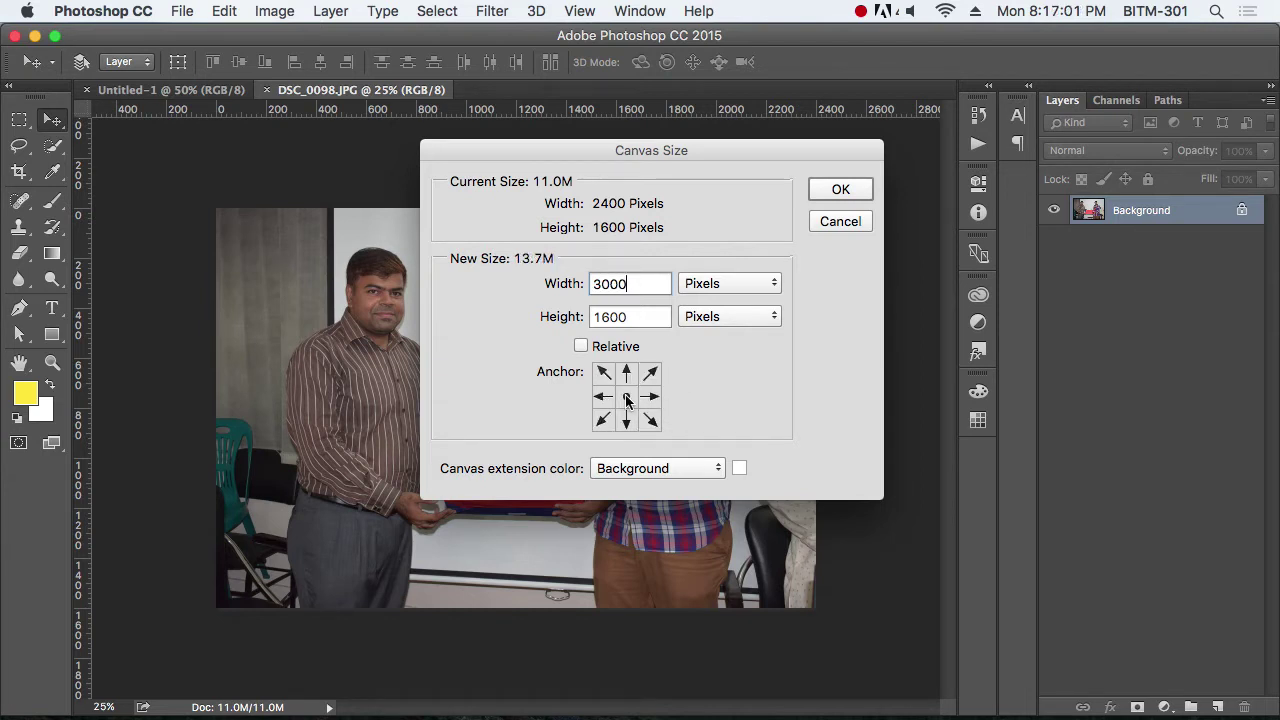
pyautogui.click(839, 192)
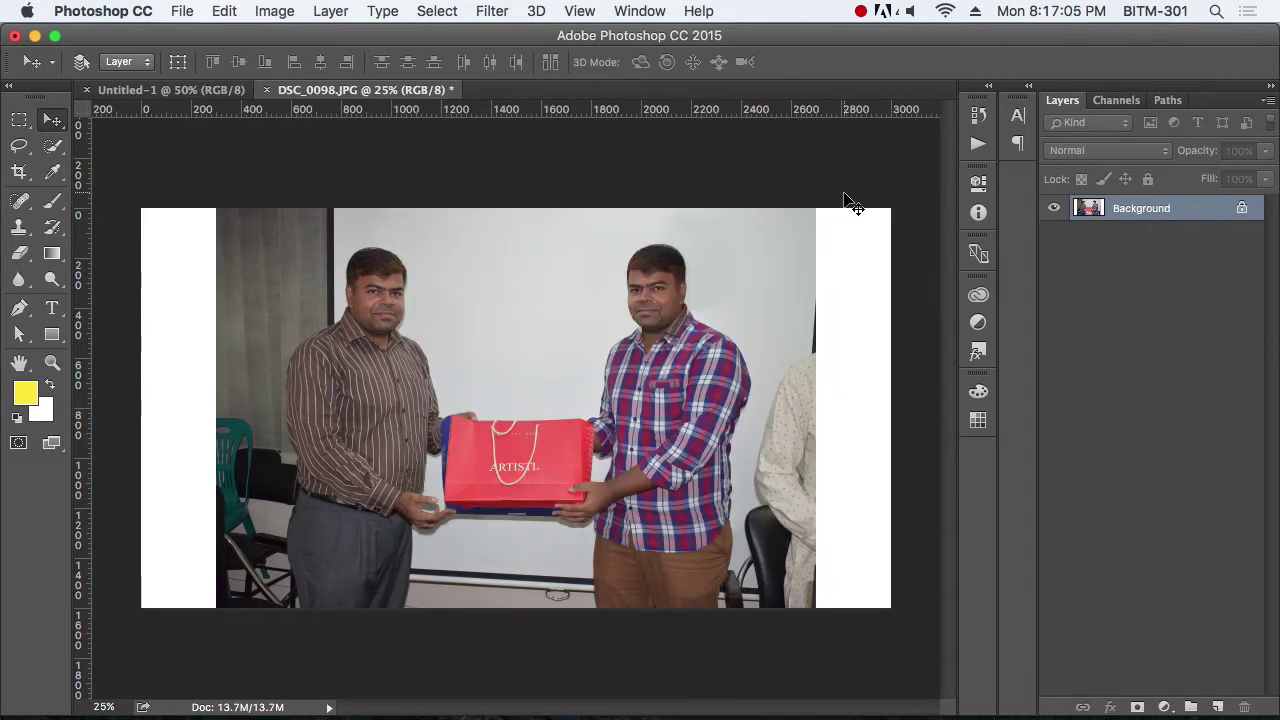
# Step: Try extending the canvas height to 2000 pixels with the anchor at the centre, and undo both canvas extensions
pyautogui.click(272, 11)
pyautogui.click(356, 188)
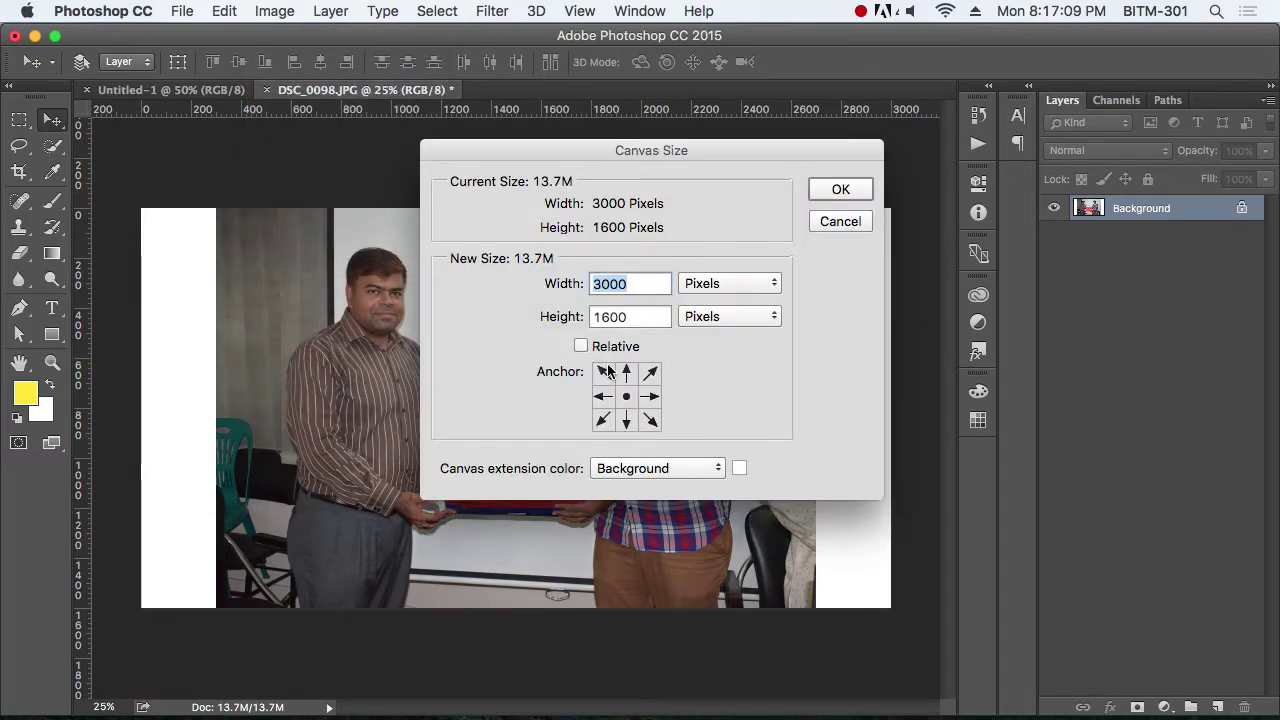
pyautogui.press('Tab')
pyautogui.write('2000')
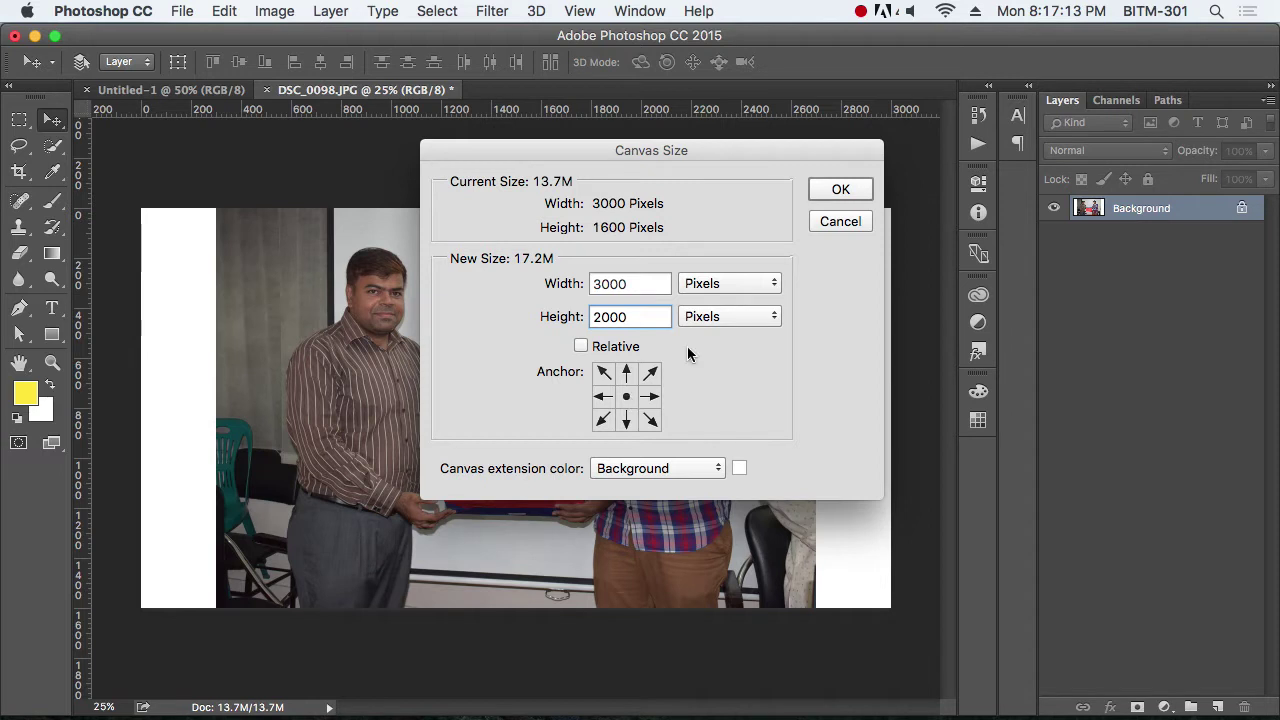
pyautogui.click(848, 193)
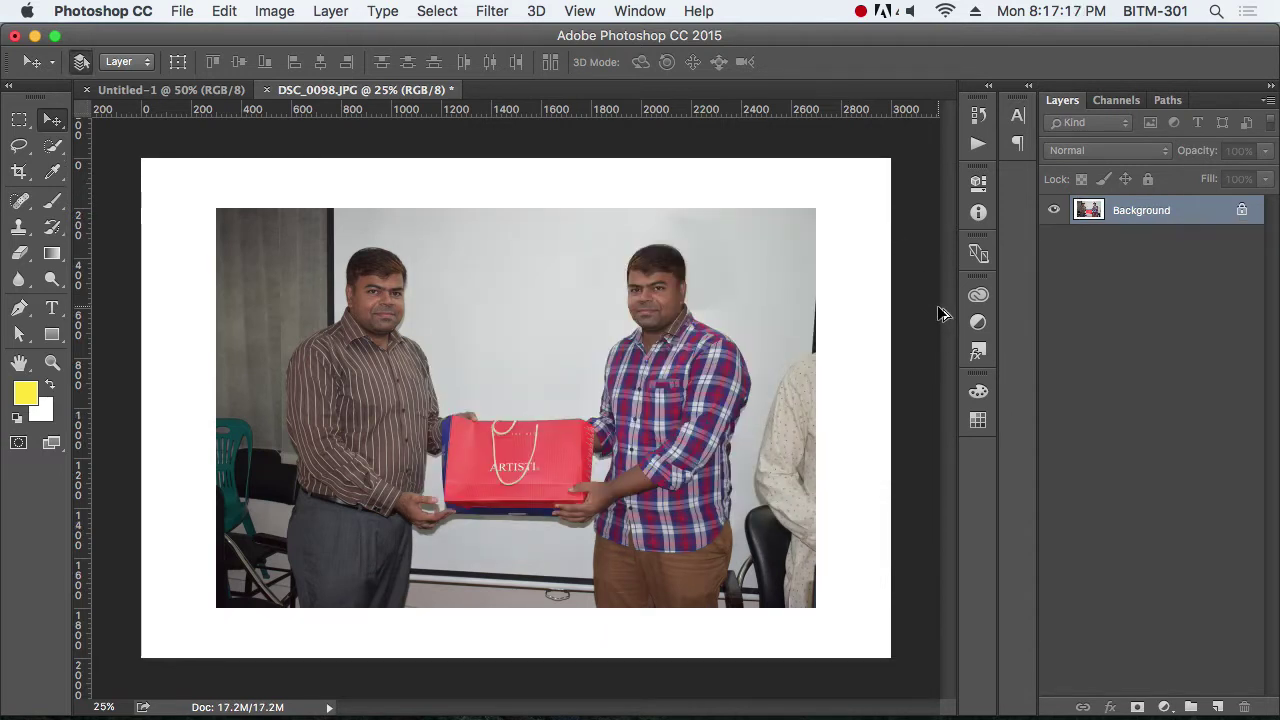
pyautogui.press('super+alt+z')
pyautogui.press('super+alt+z')
# Step: Extend the canvas height to 2000 pixels with the anchor at bottom-centre, leaving the width at 2400 pixels
pyautogui.click(276, 14)
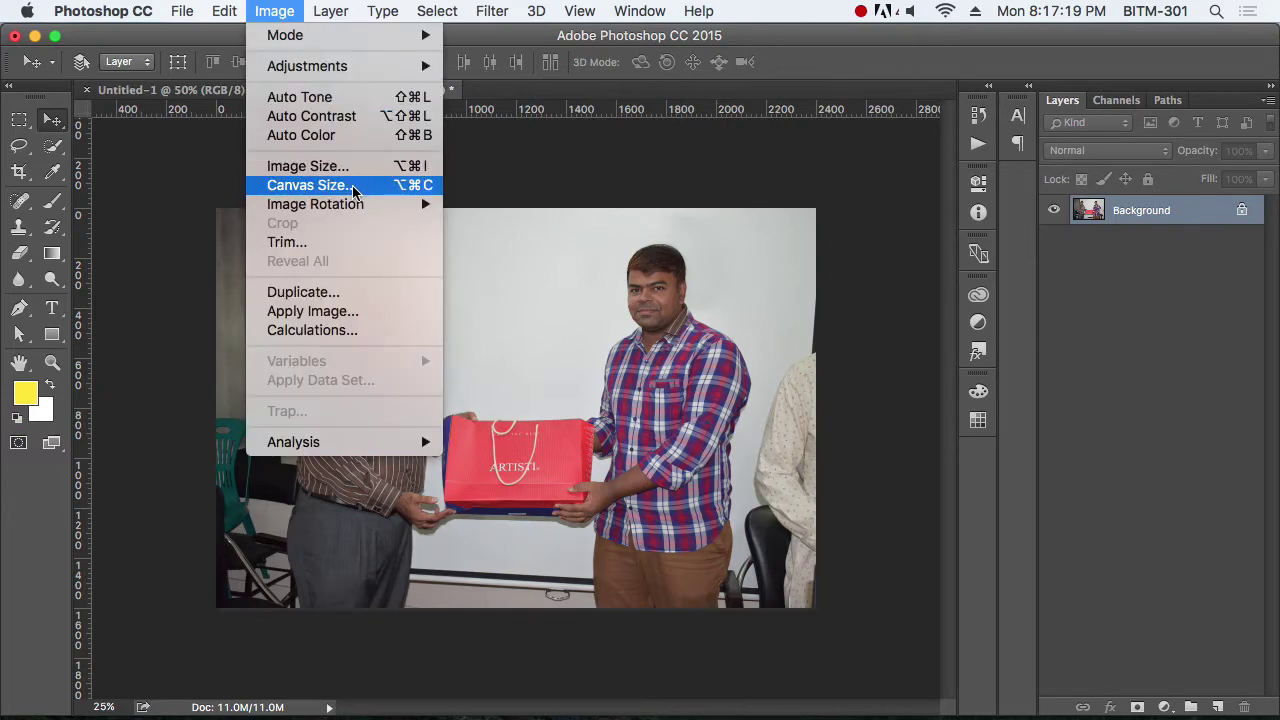
pyautogui.click(310, 185)
pyautogui.click(627, 422)
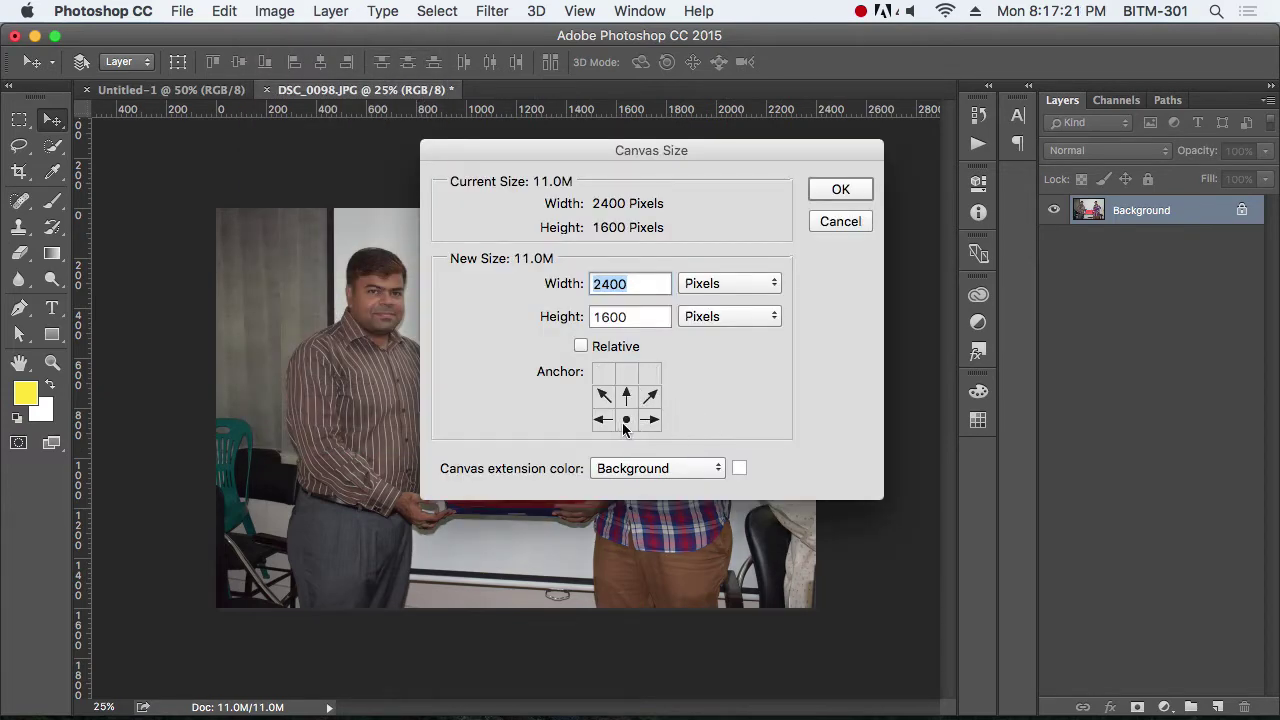
pyautogui.press('Tab')
pyautogui.write('2000')
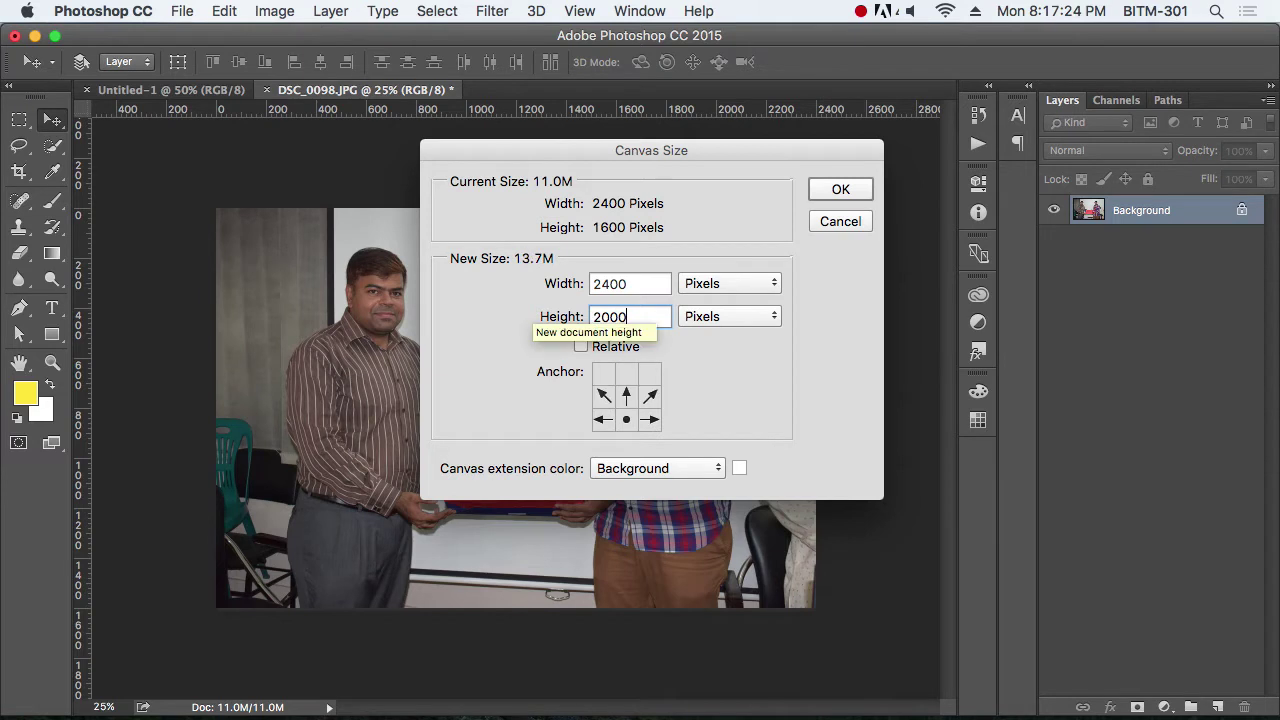
pyautogui.press('Return')
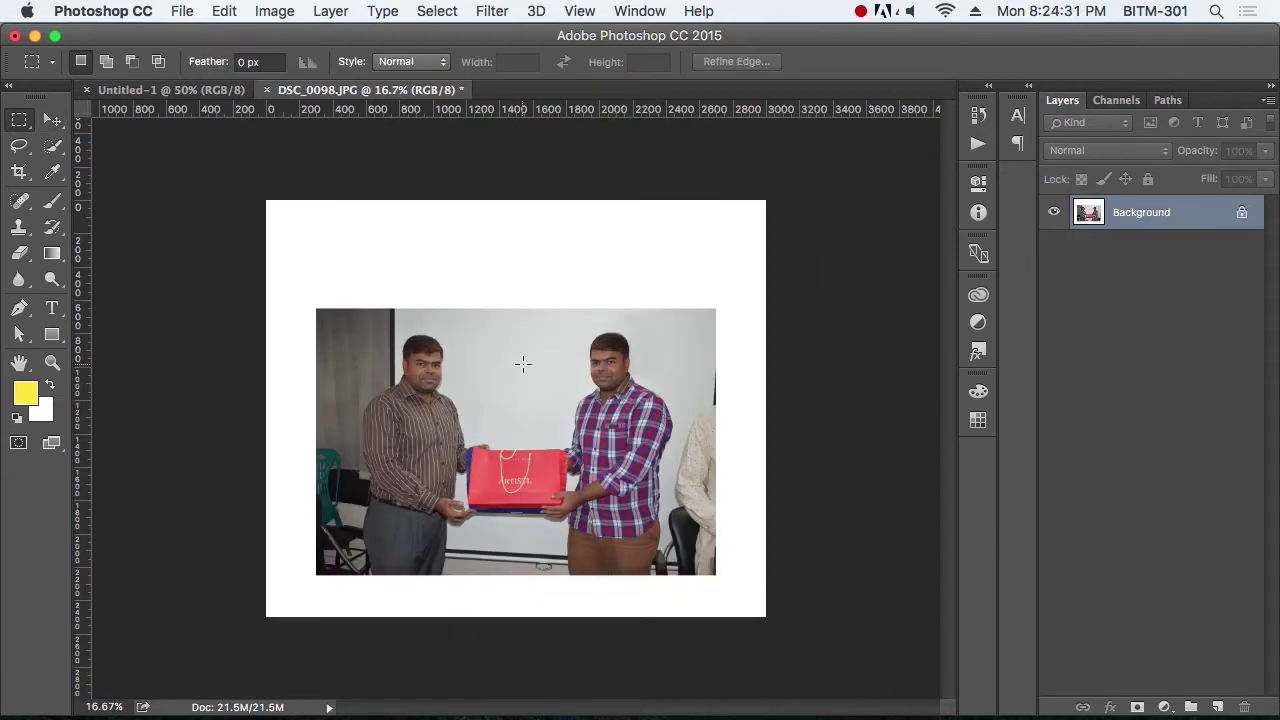
pyautogui.press('c')
pyautogui.click(53, 121)
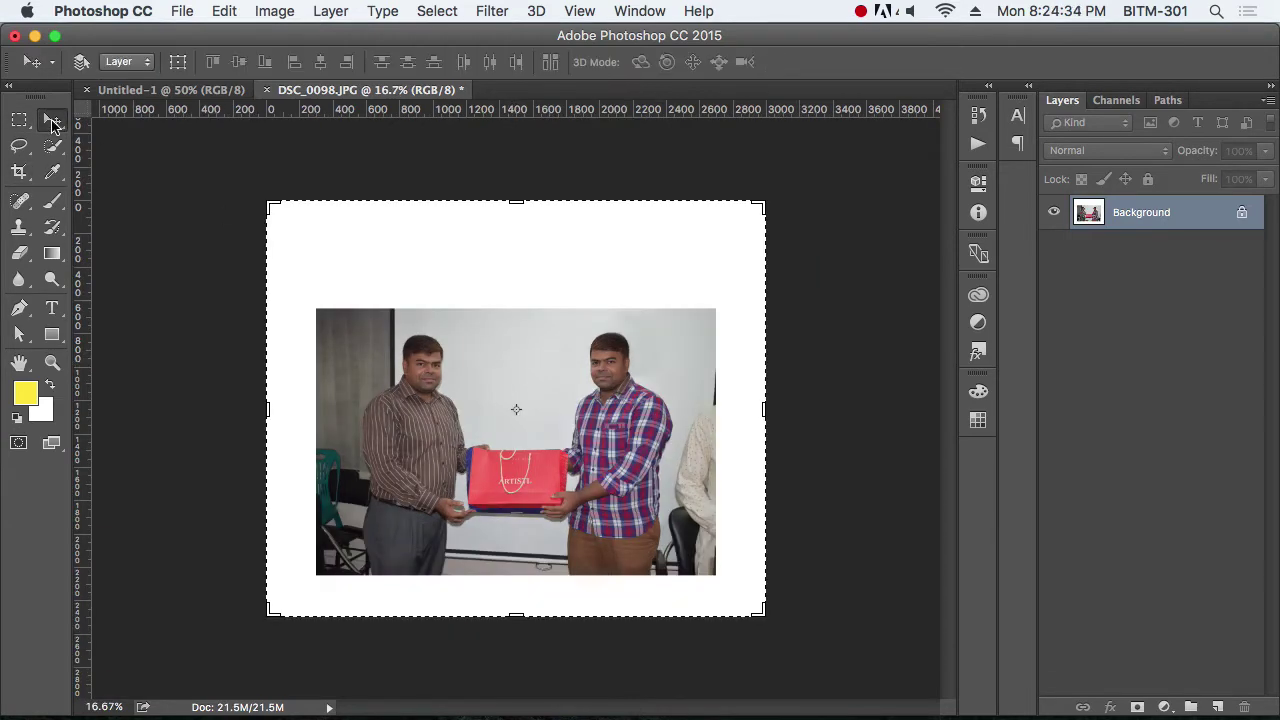
pyautogui.click(225, 12)
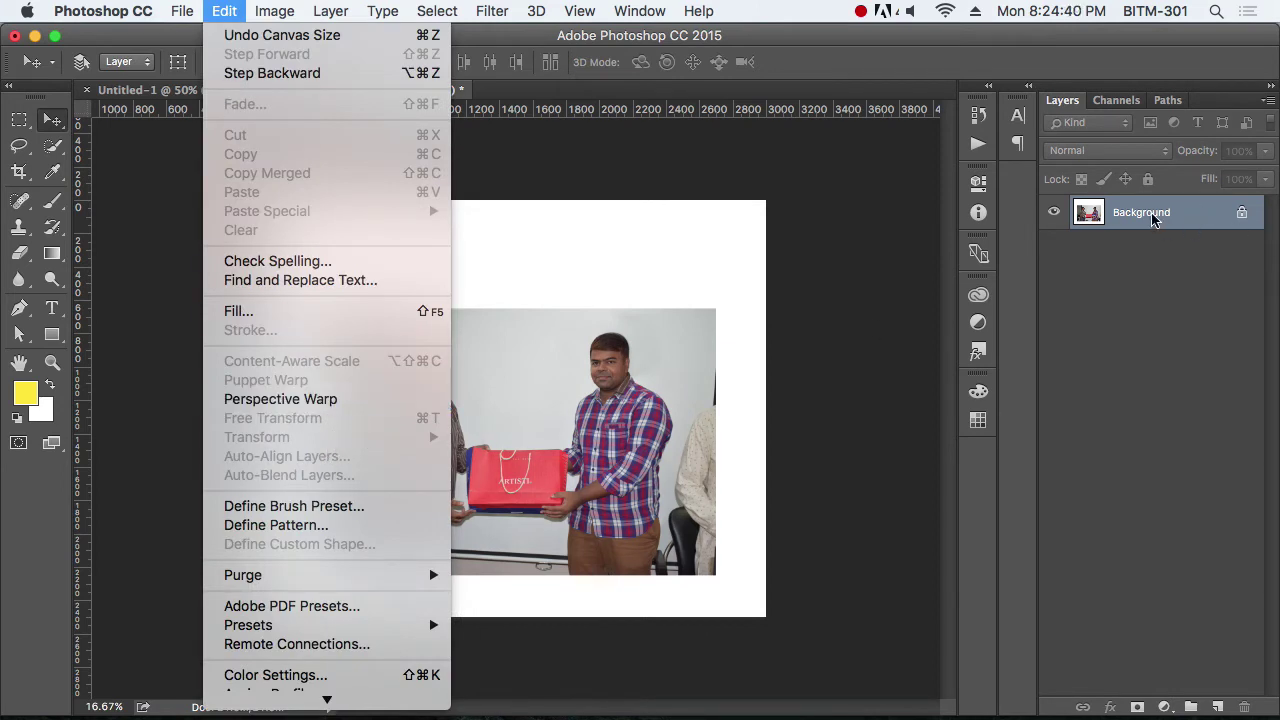
pyautogui.moveTo(274, 11)
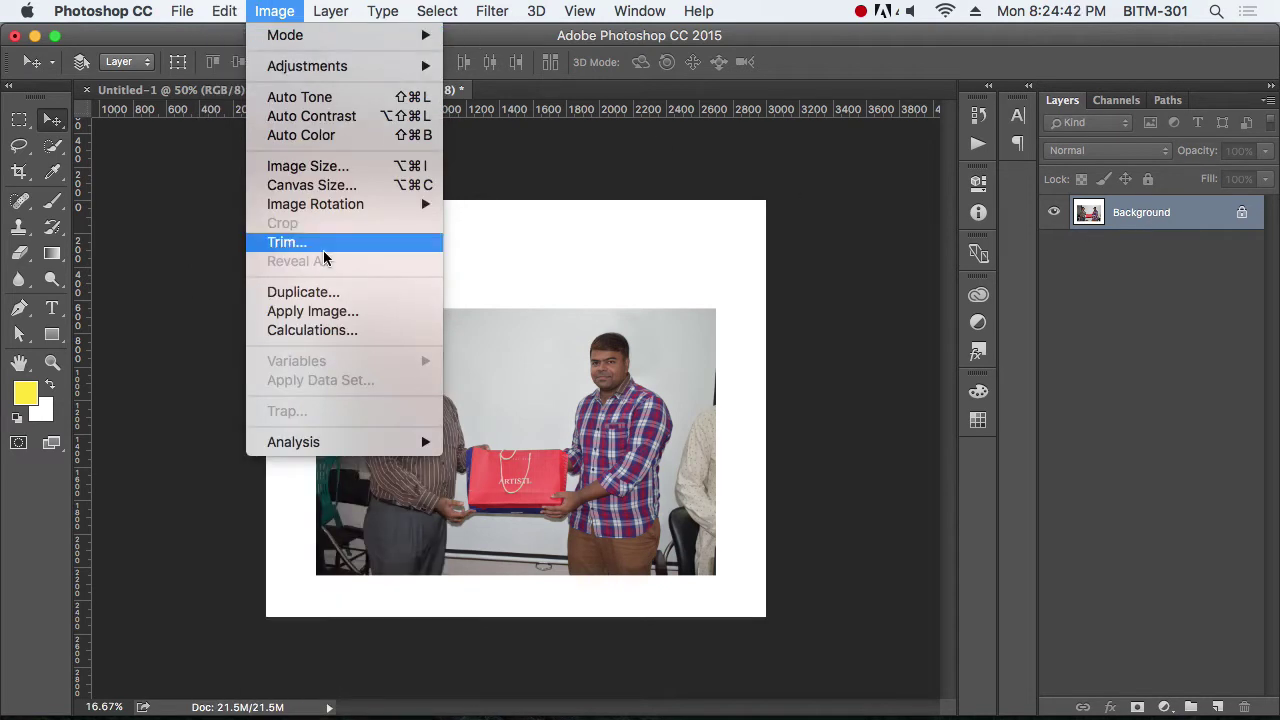
pyautogui.moveTo(369, 204)
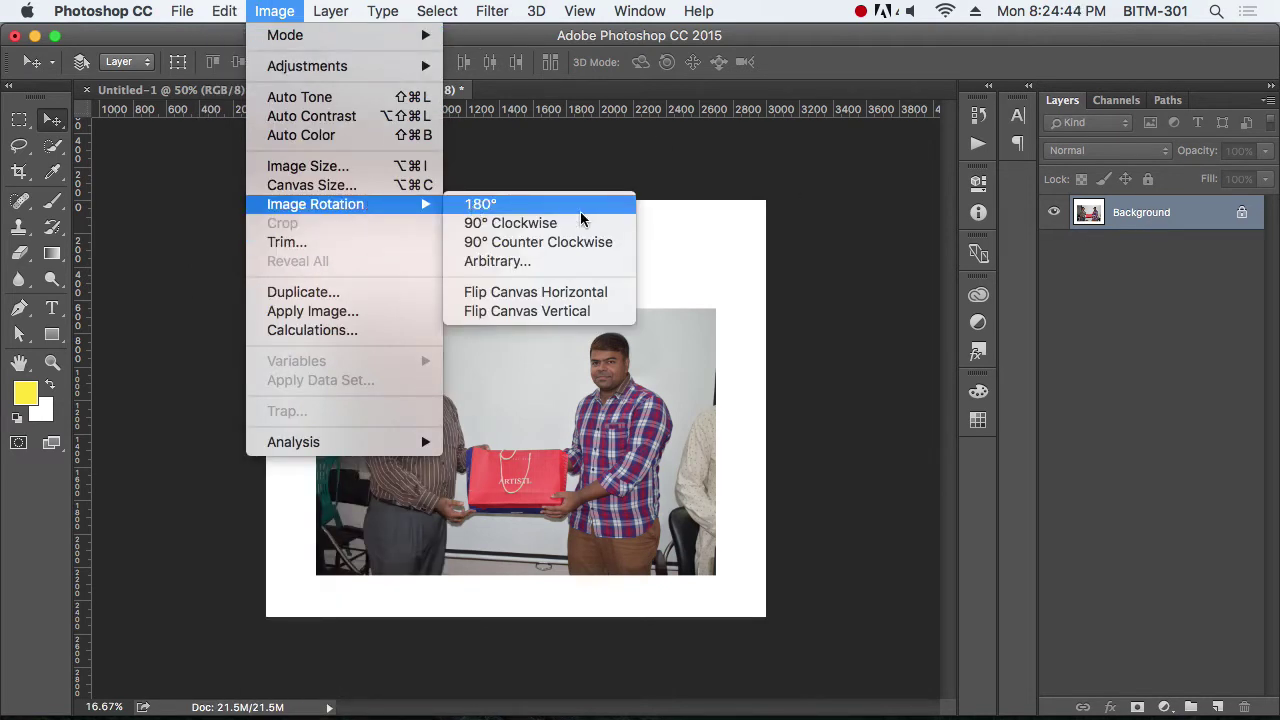
pyautogui.click(914, 66)
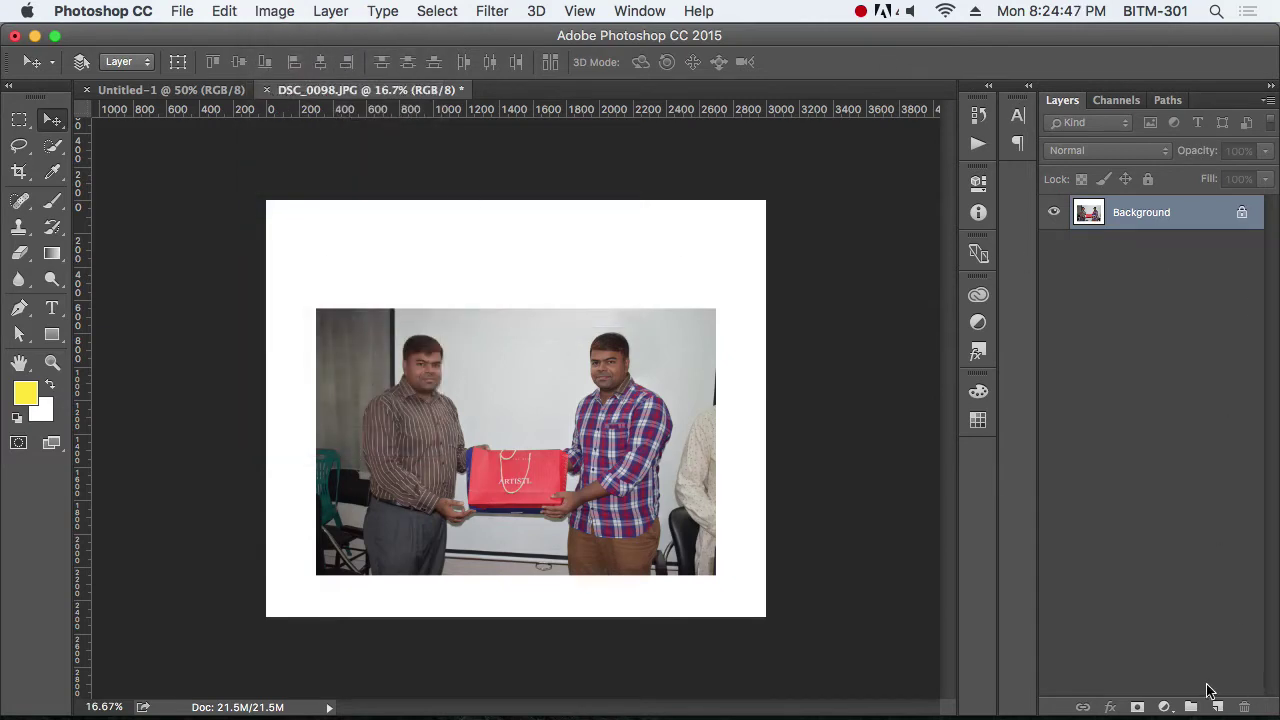
# Step: Draw three white rectangles over the upper part of the photo, the last two about 520 × 666 px and 239 × 482 px
pyautogui.click(52, 335)
pyautogui.moveTo(657, 251); pyautogui.dragTo(717, 308)
pyautogui.moveTo(476, 272); pyautogui.dragTo(565, 387)
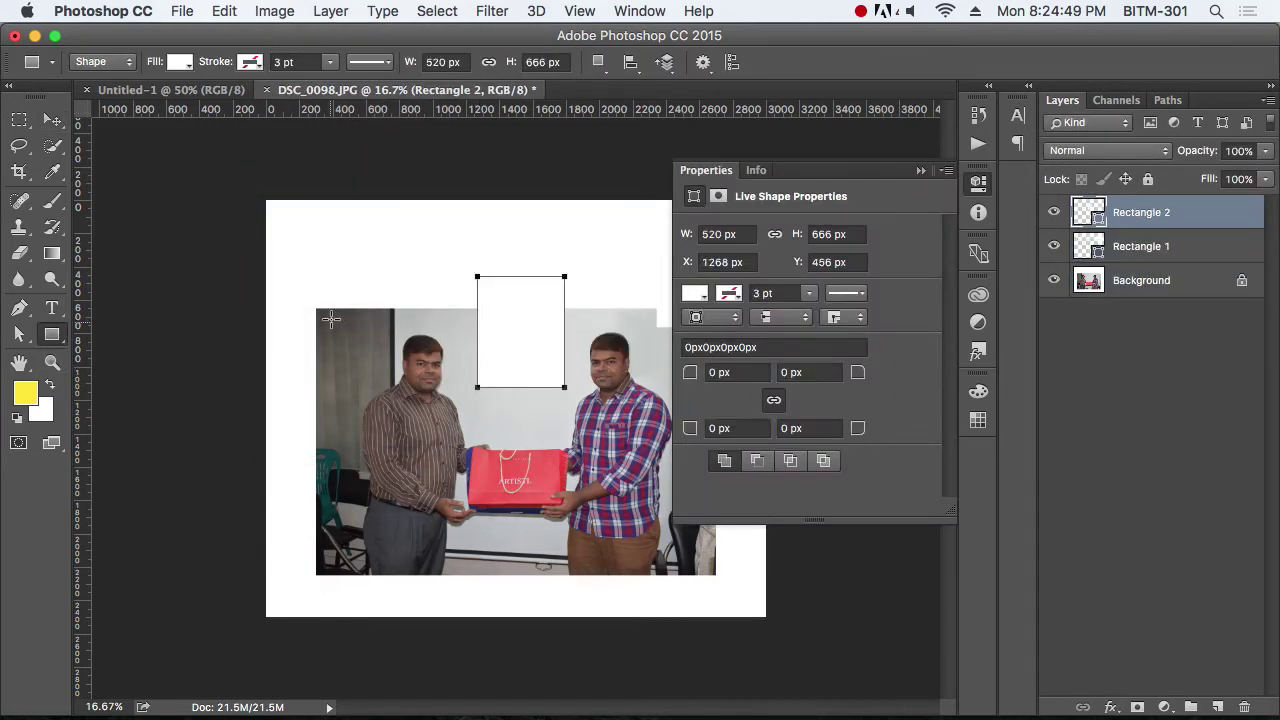
pyautogui.moveTo(327, 298); pyautogui.dragTo(367, 378)
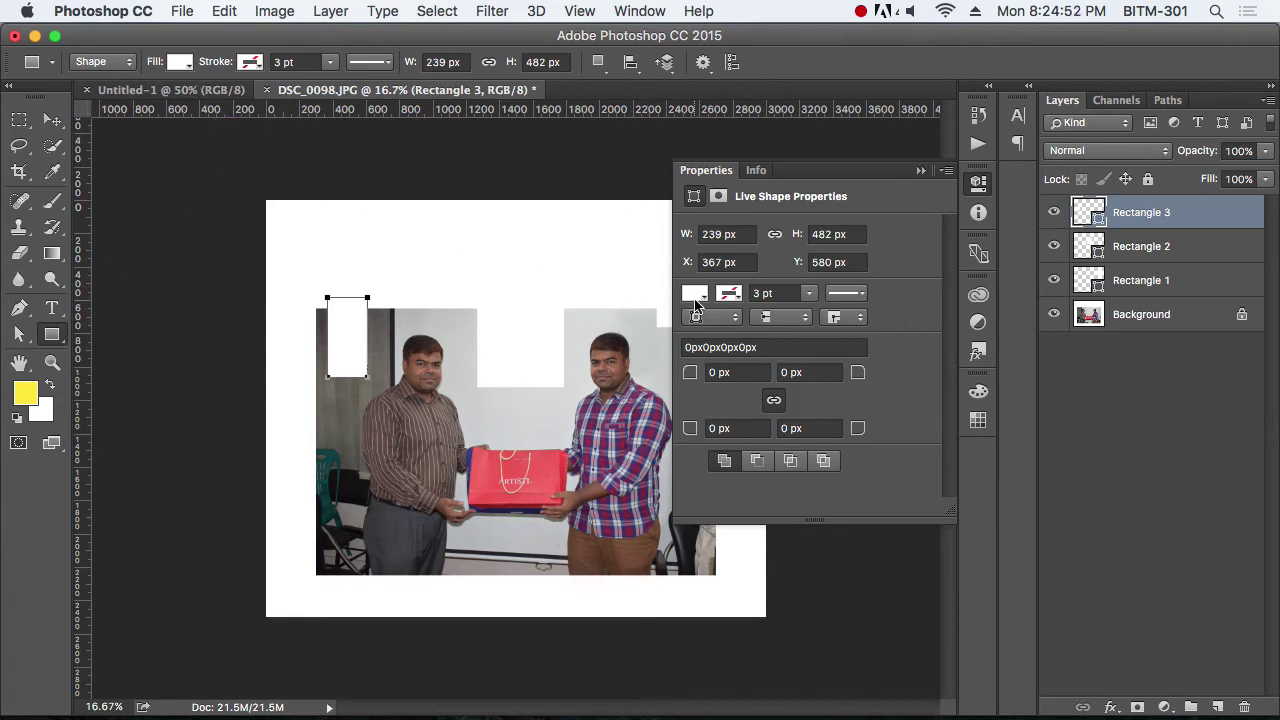
# Step: Change the fill of the narrow rectangle at the photo's upper-left corner to red
pyautogui.click(182, 63)
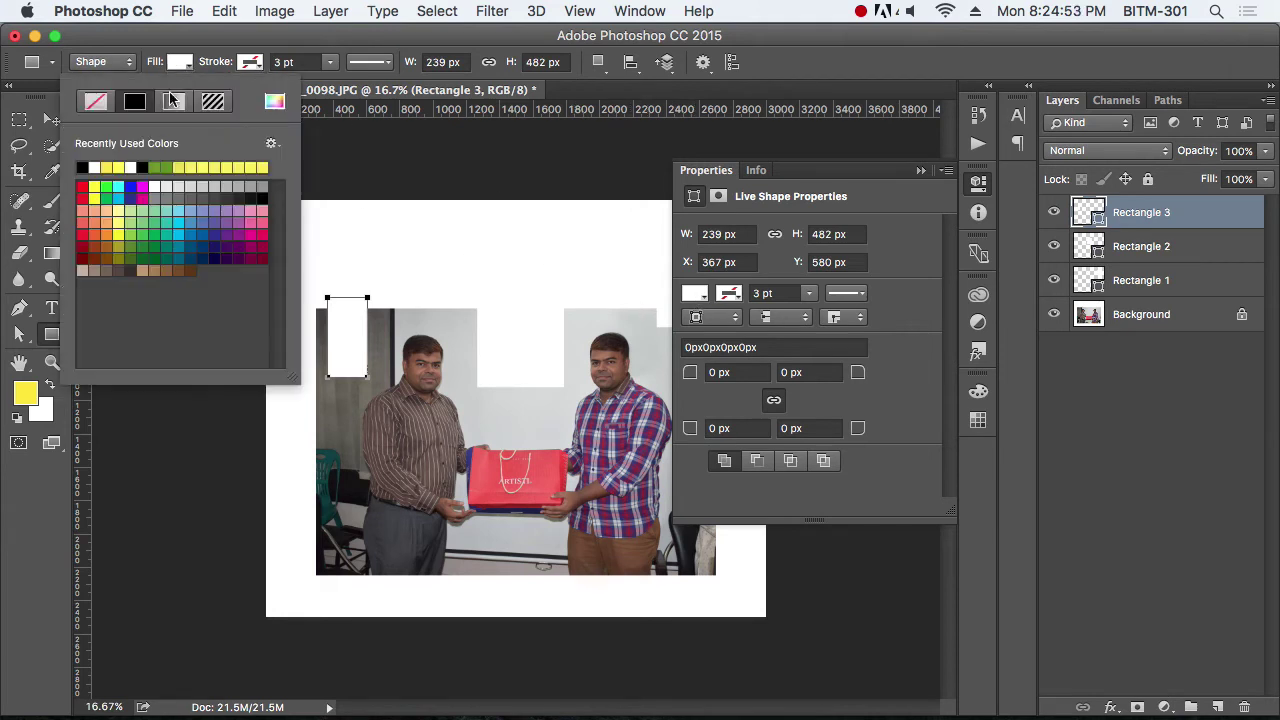
pyautogui.click(83, 186)
pyautogui.click(978, 183)
pyautogui.click(978, 183)
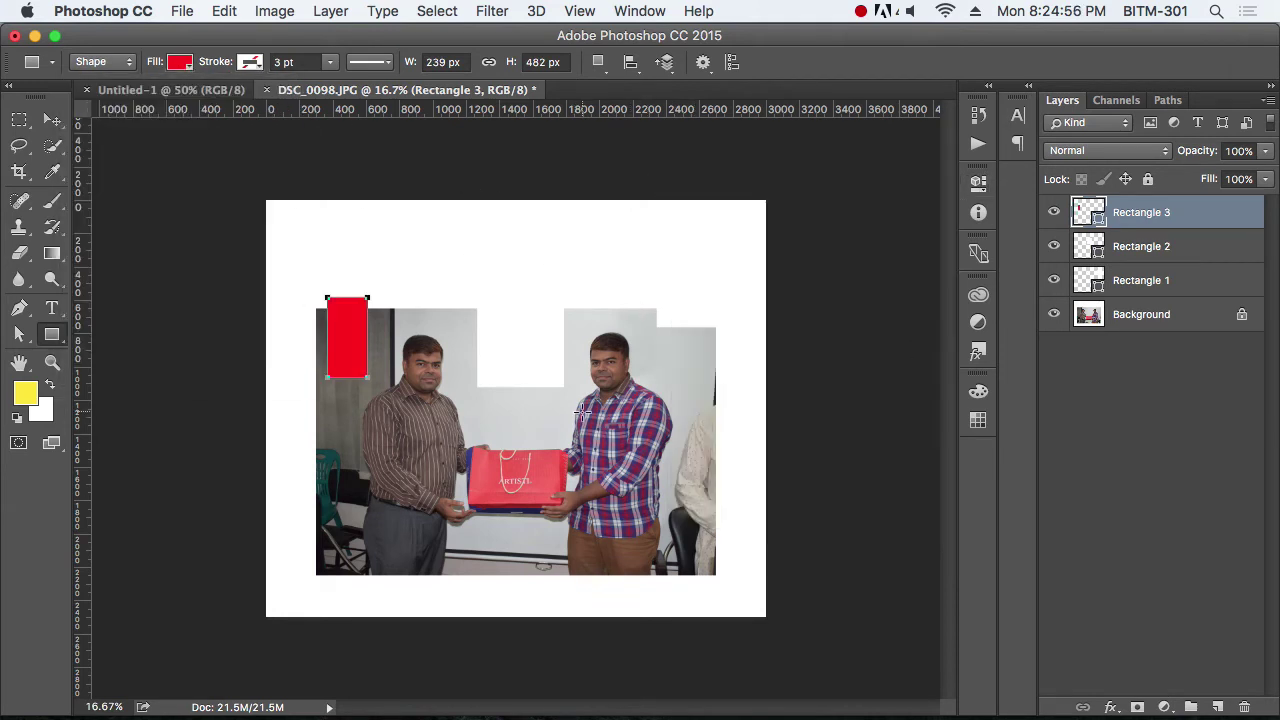
# Step: Draw two more red rectangles, one over the checked shirt and one about 571 × 400 px beside the gift bag
pyautogui.moveTo(584, 417); pyautogui.dragTo(734, 500)
pyautogui.moveTo(408, 457); pyautogui.dragTo(502, 523)
pyautogui.click(64, 120)
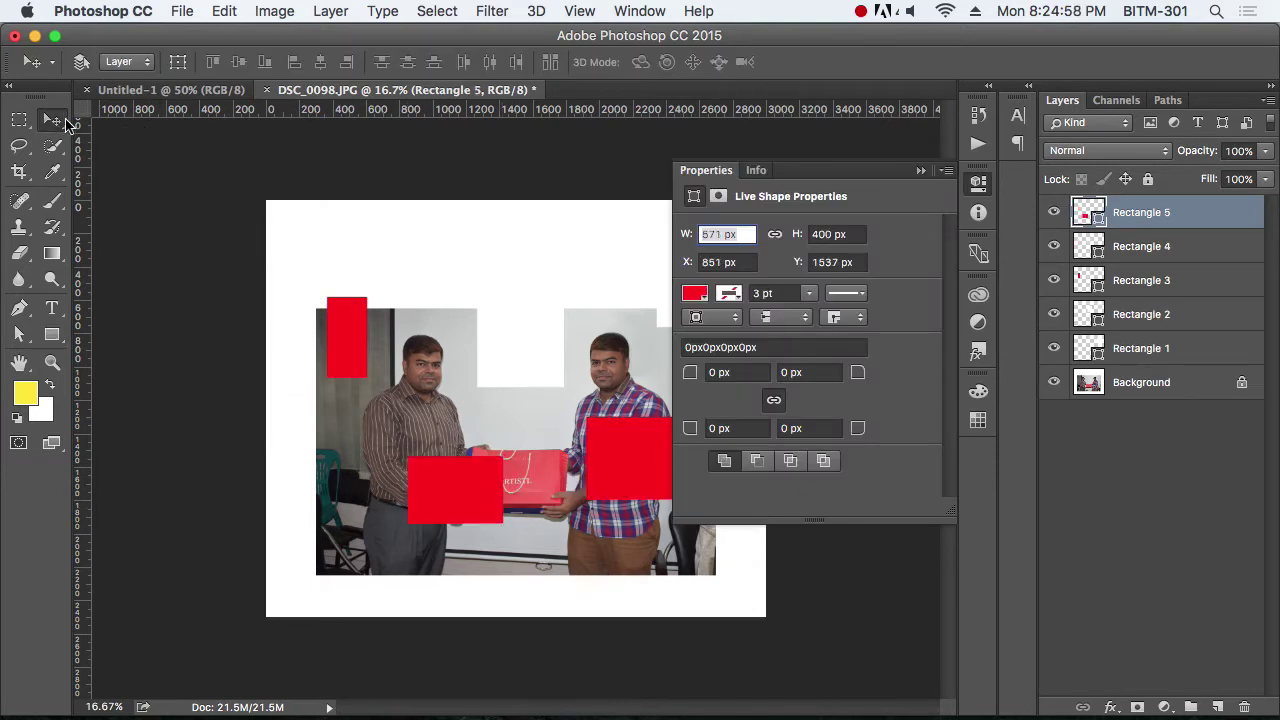
pyautogui.click(978, 183)
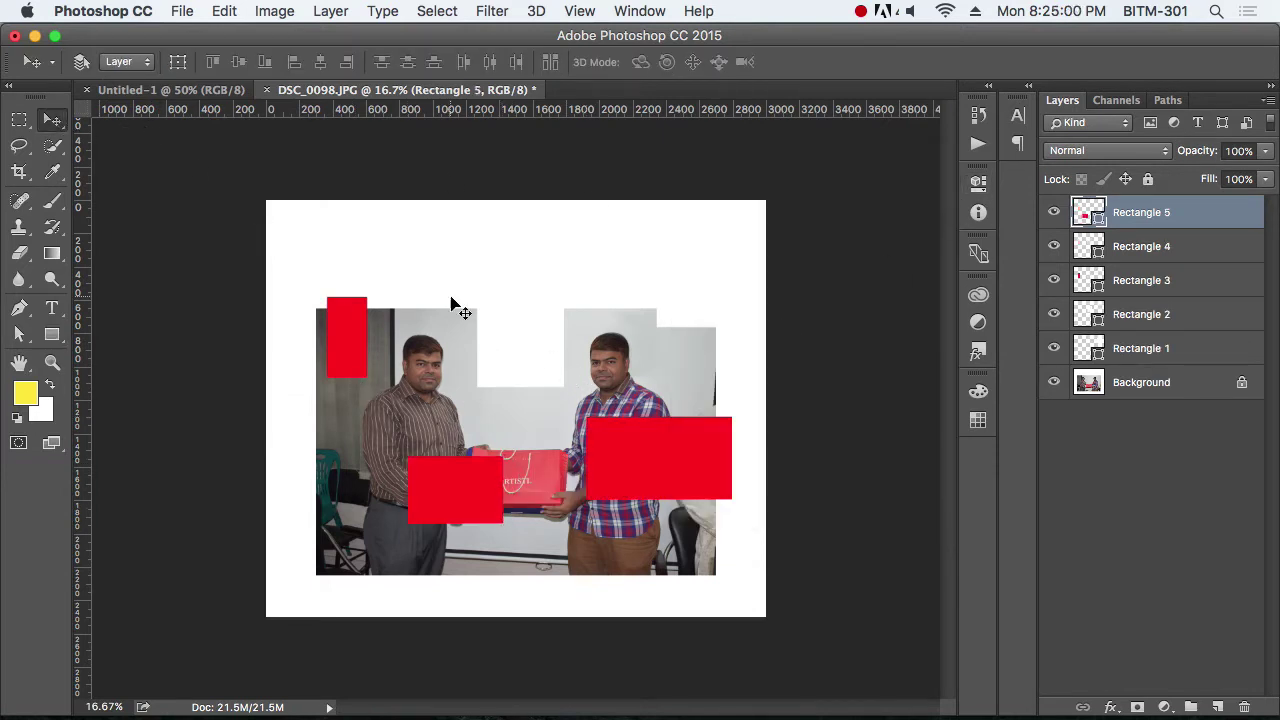
# Step: Rotate the whole image 90° clockwise, and turn it back 90° counter clockwise
pyautogui.click(275, 12)
pyautogui.moveTo(365, 204)
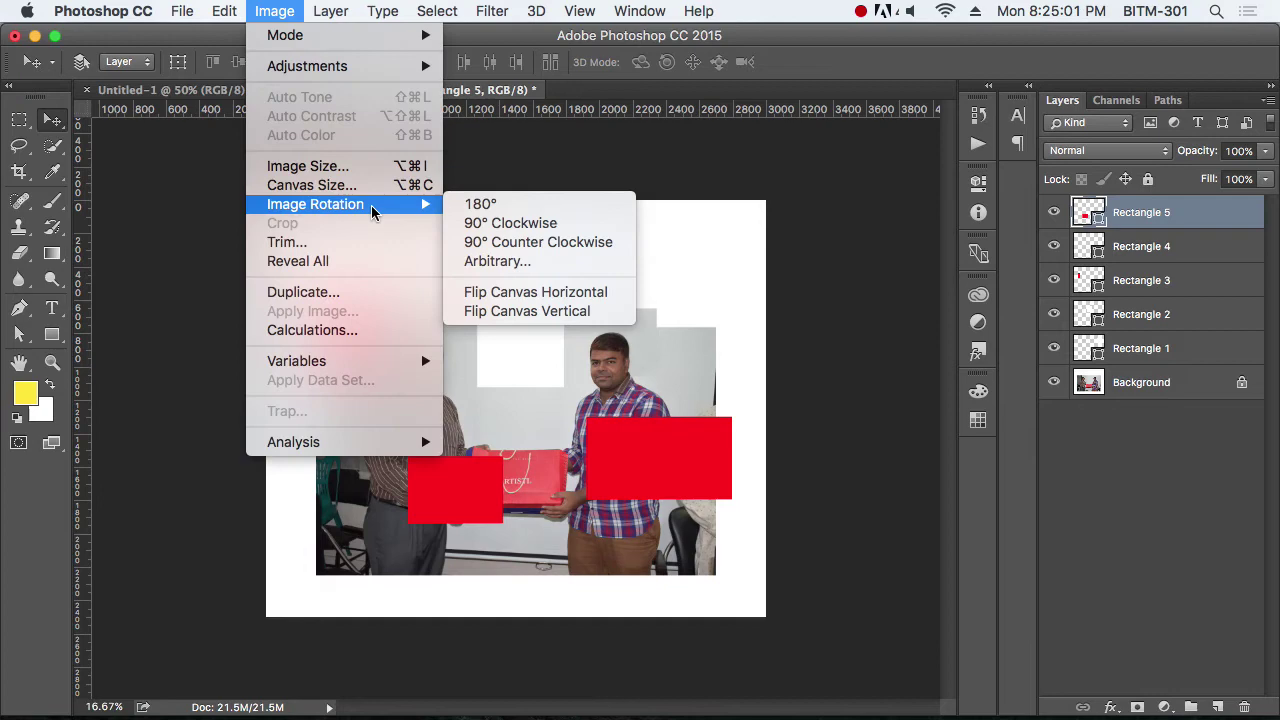
pyautogui.click(537, 226)
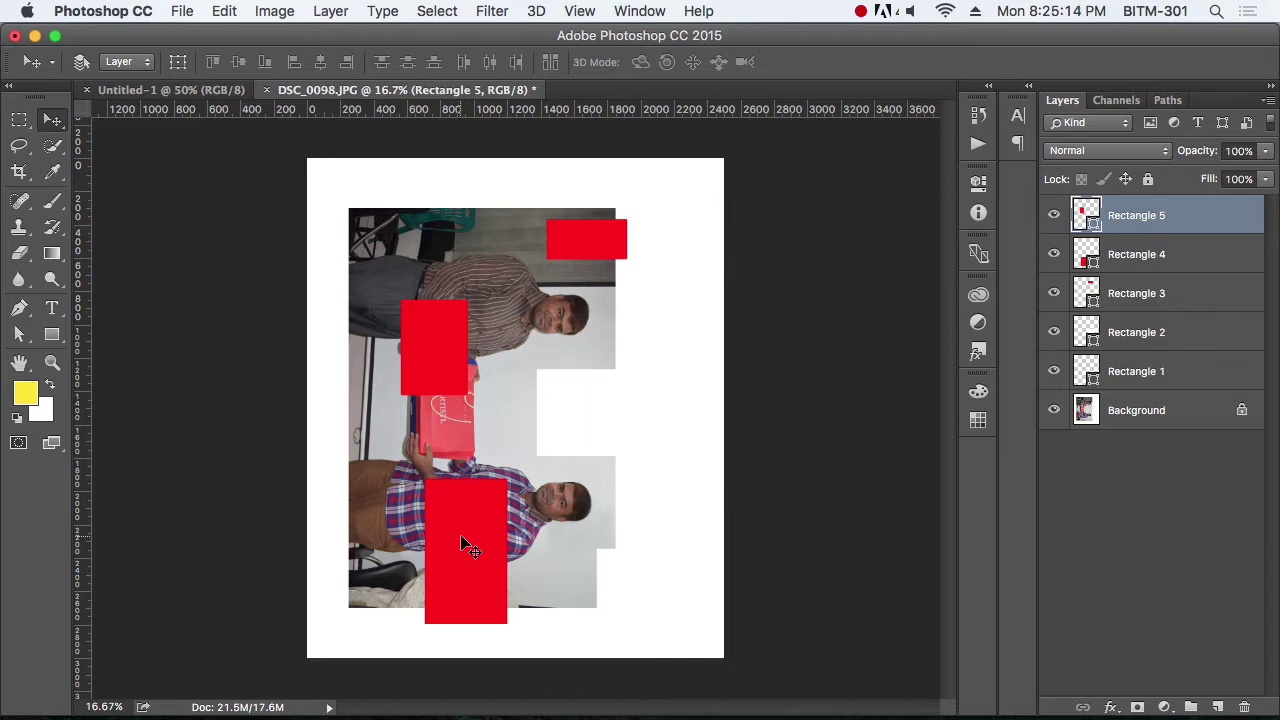
pyautogui.click(274, 11)
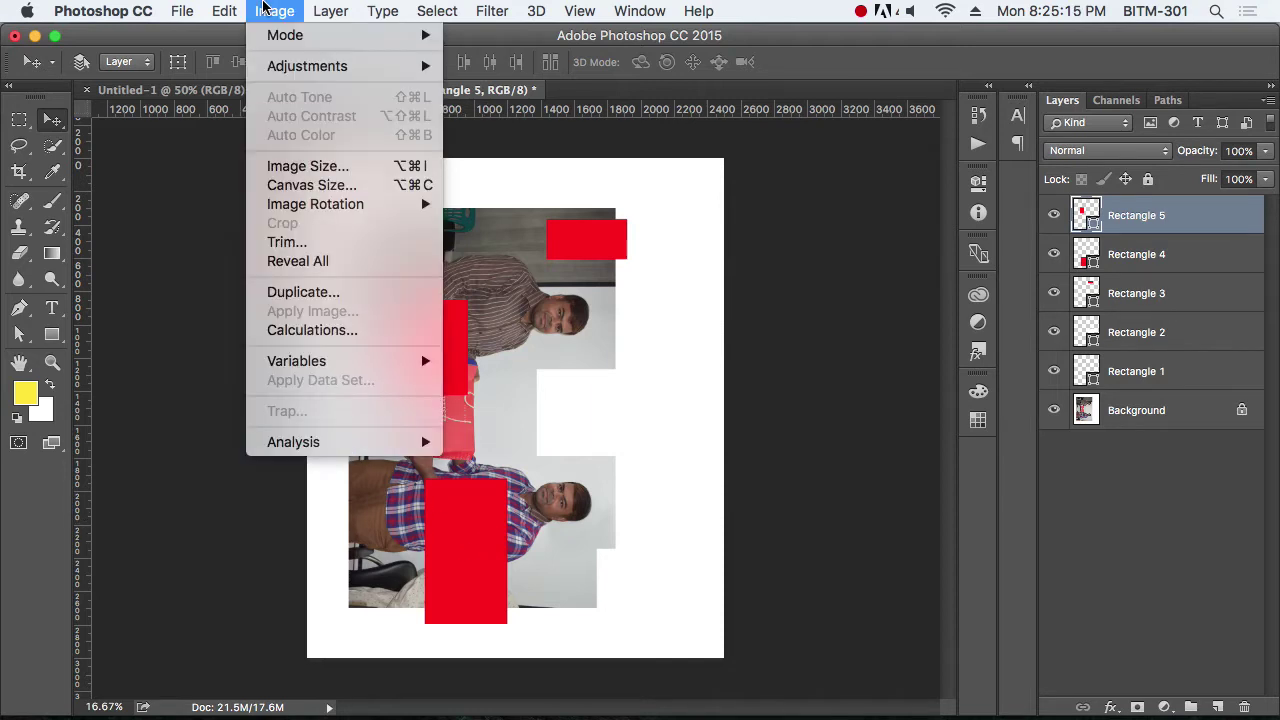
pyautogui.moveTo(376, 208)
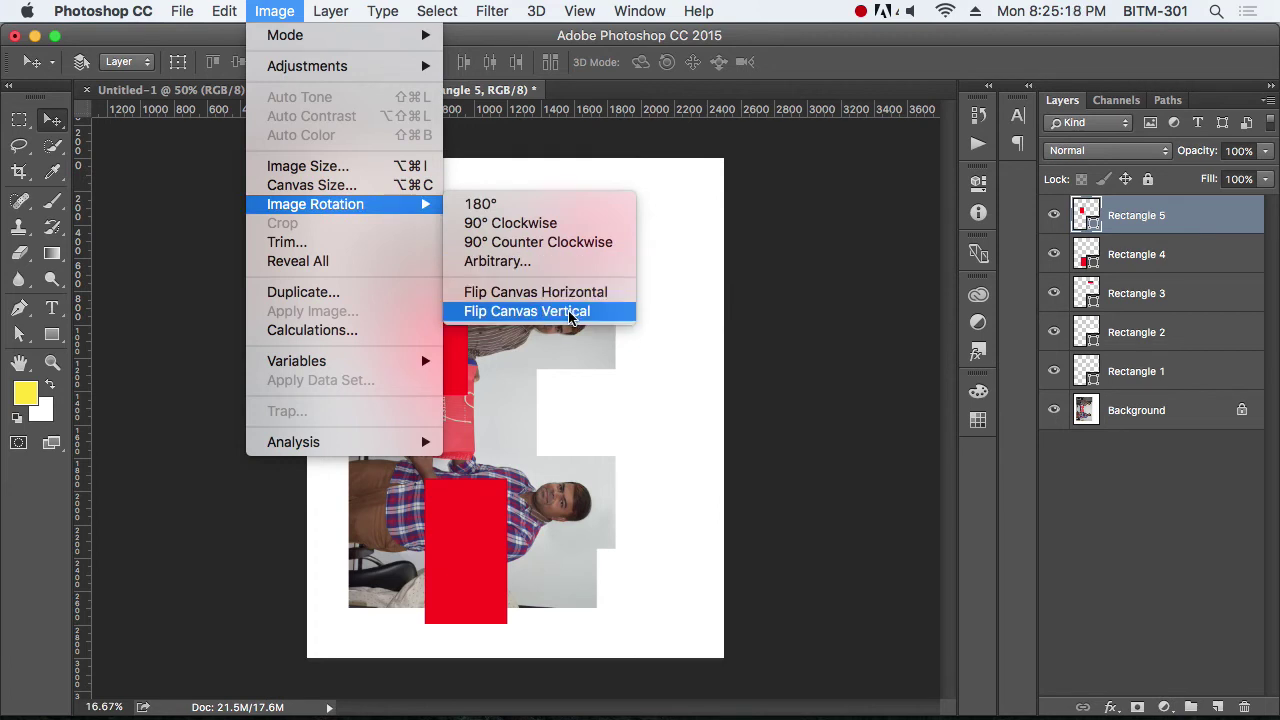
pyautogui.click(563, 245)
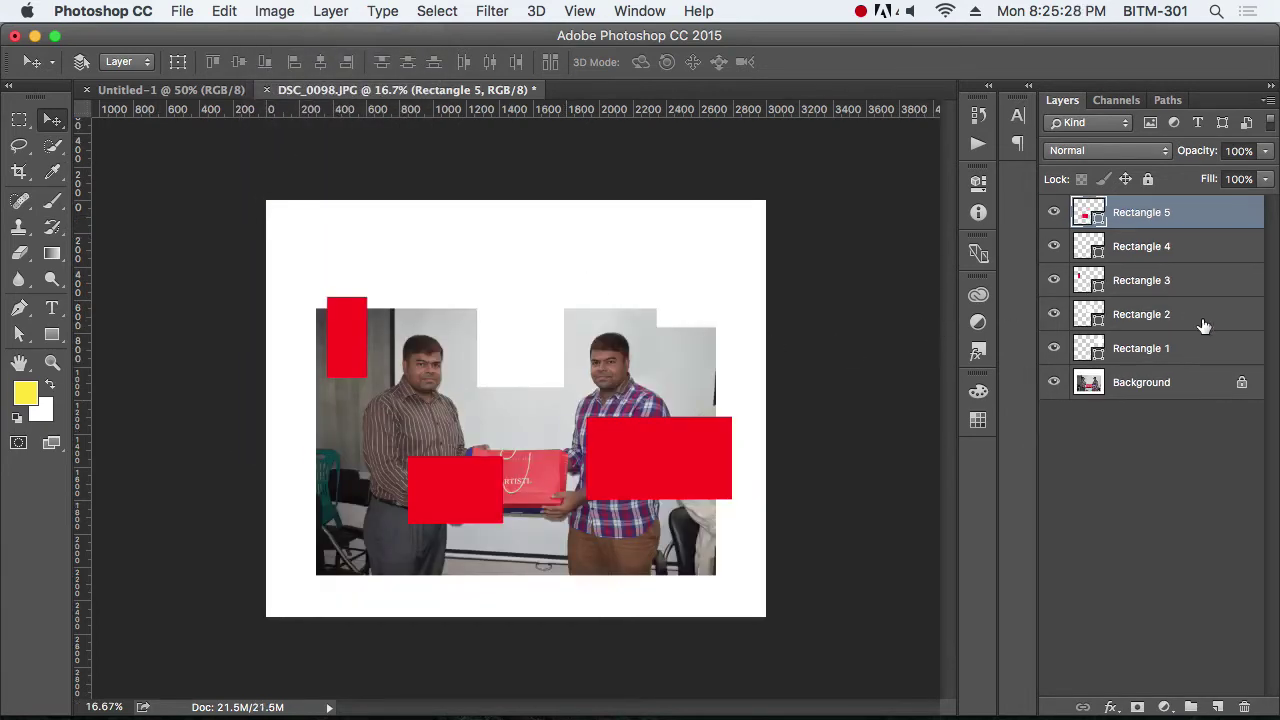
# Step: Delete all five rectangle layers, keeping only the Background layer
pyautogui.keyDown('shift'); pyautogui.click(1140, 350); pyautogui.keyUp('shift')
pyautogui.press('Delete')
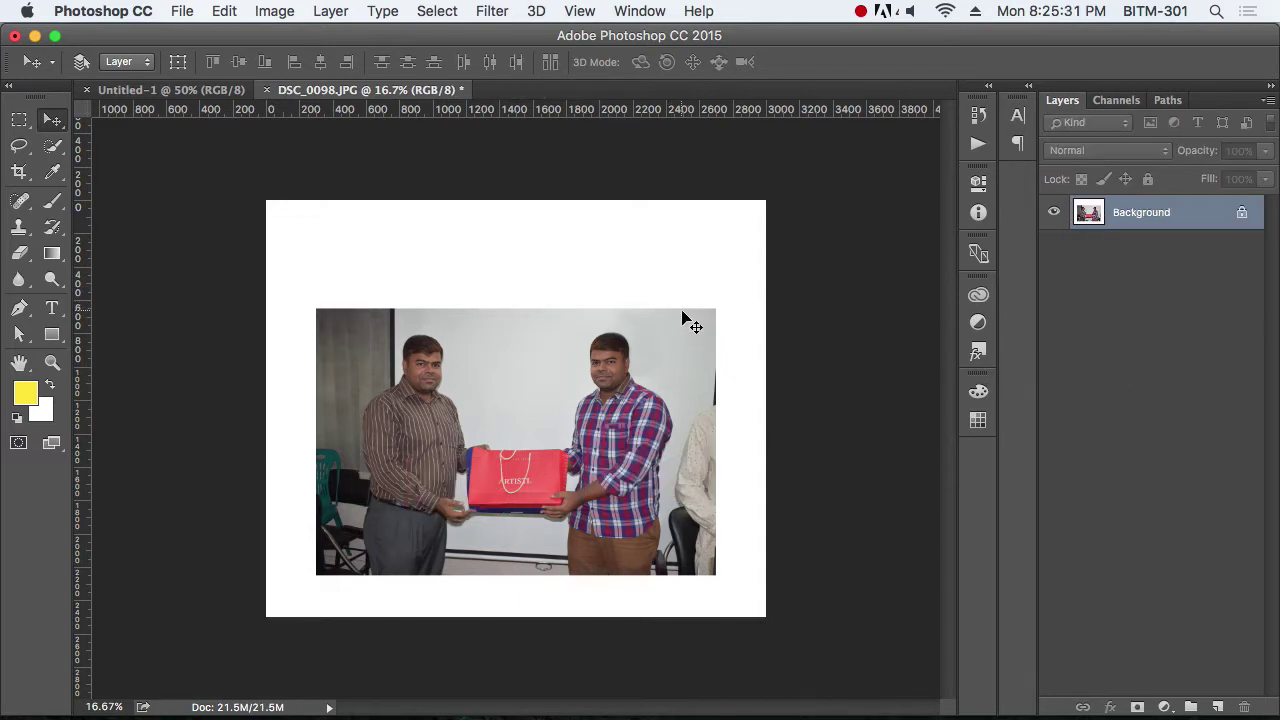
# Step: Select the photo area within the white canvas, rotate it clockwise by about 4° and clear the selection
pyautogui.press('m')
pyautogui.moveTo(312, 304); pyautogui.dragTo(724, 588)
pyautogui.hotkey('ctrl', 't')
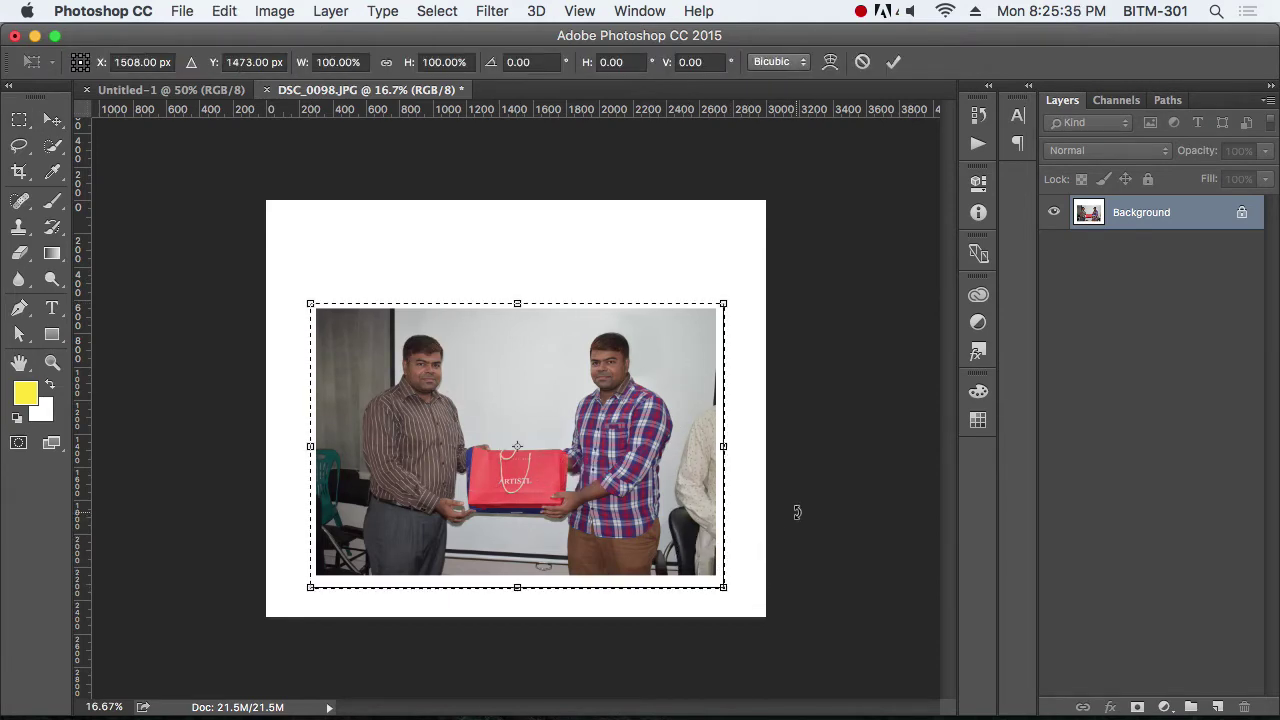
pyautogui.moveTo(794, 514); pyautogui.dragTo(801, 537)
pyautogui.press('Return')
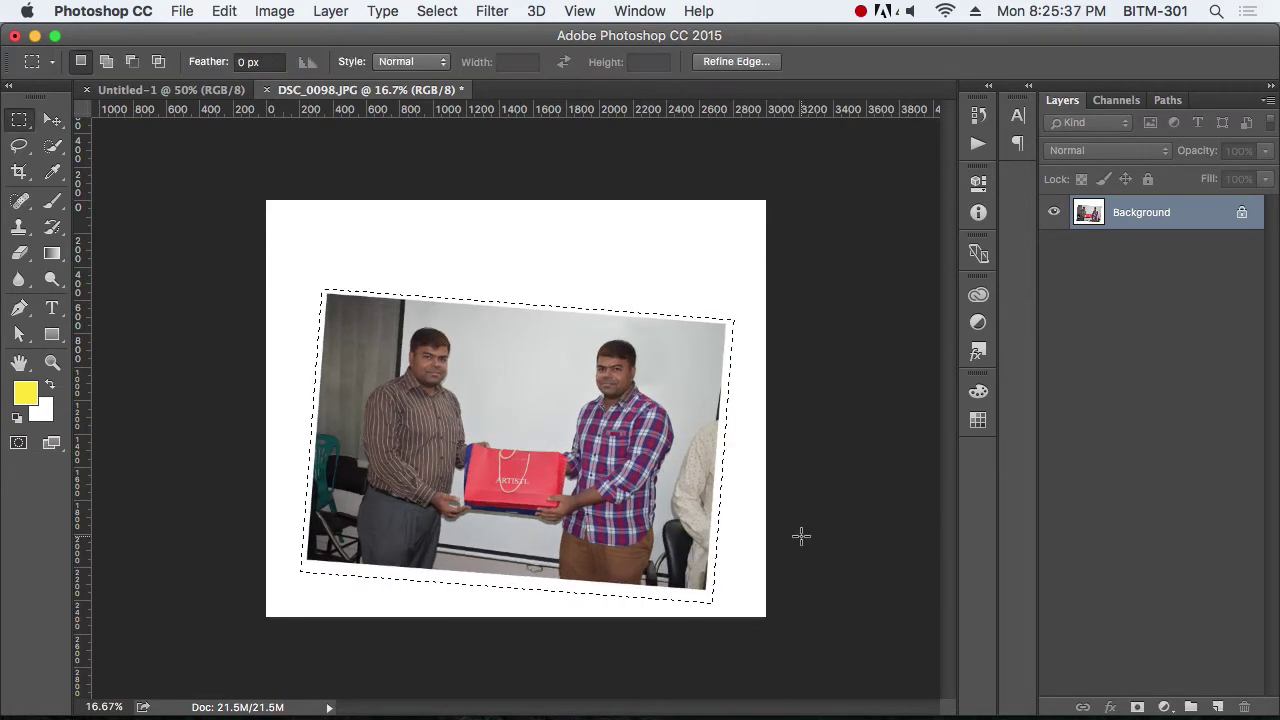
pyautogui.hotkey('ctrl', 'd')
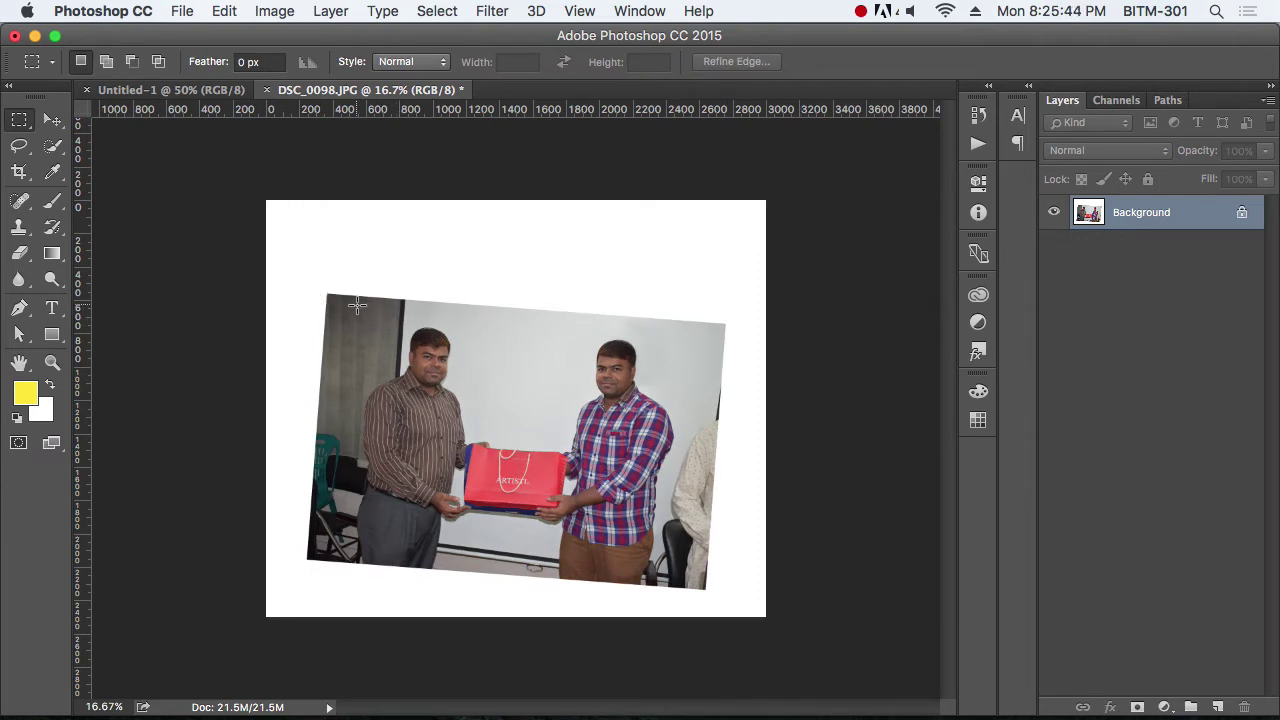
# Step: Draw a Ruler line about 2395 px long along the tilted upper edge of the photo
pyautogui.click(53, 178)
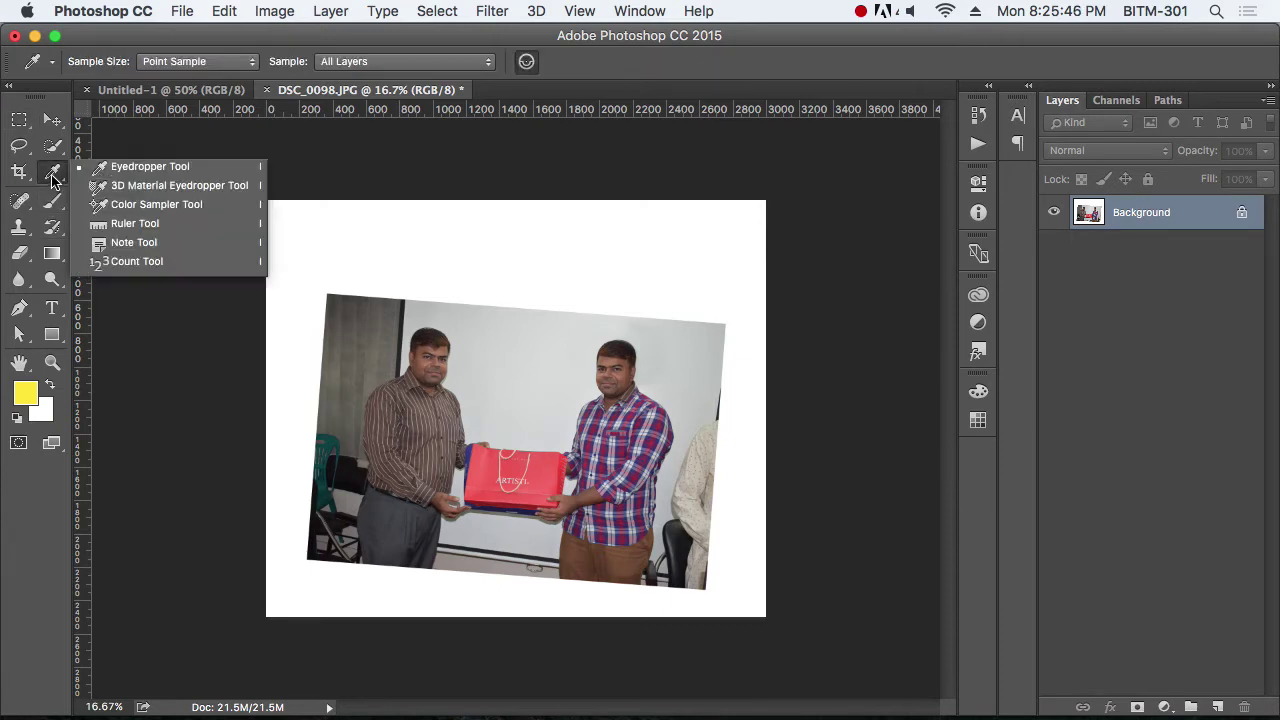
pyautogui.click(148, 224)
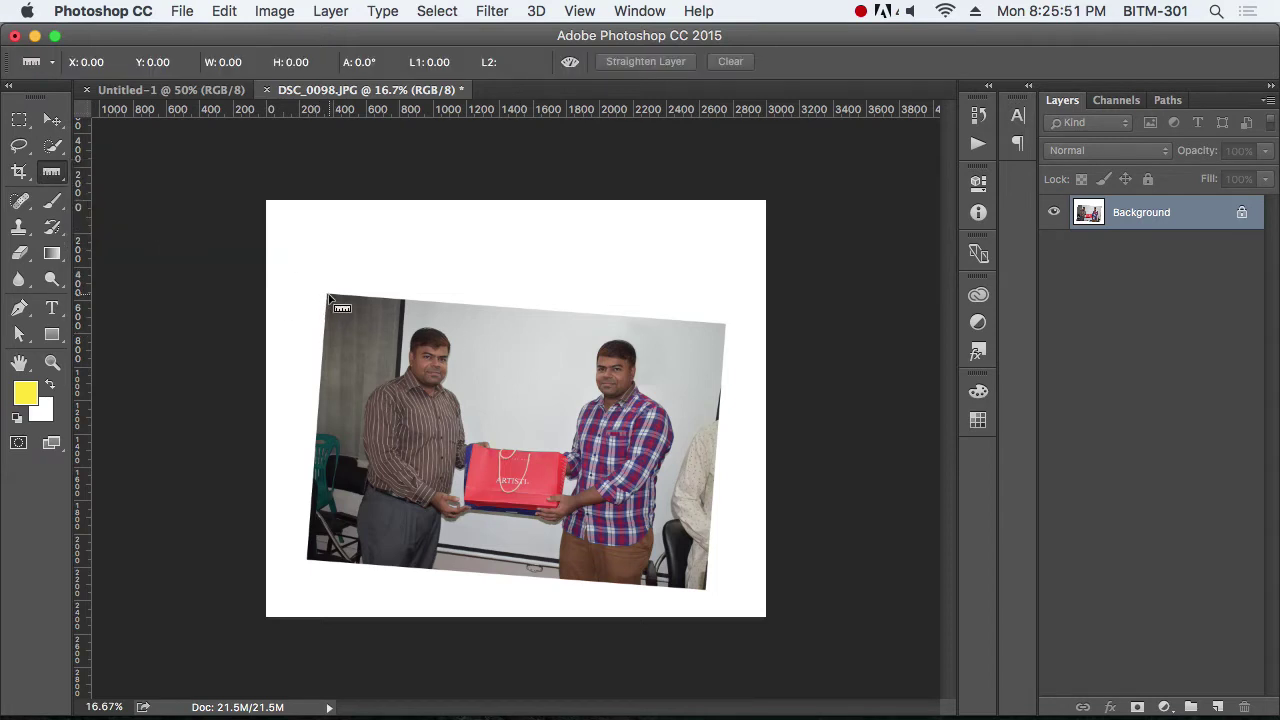
pyautogui.moveTo(328, 296); pyautogui.dragTo(726, 323)
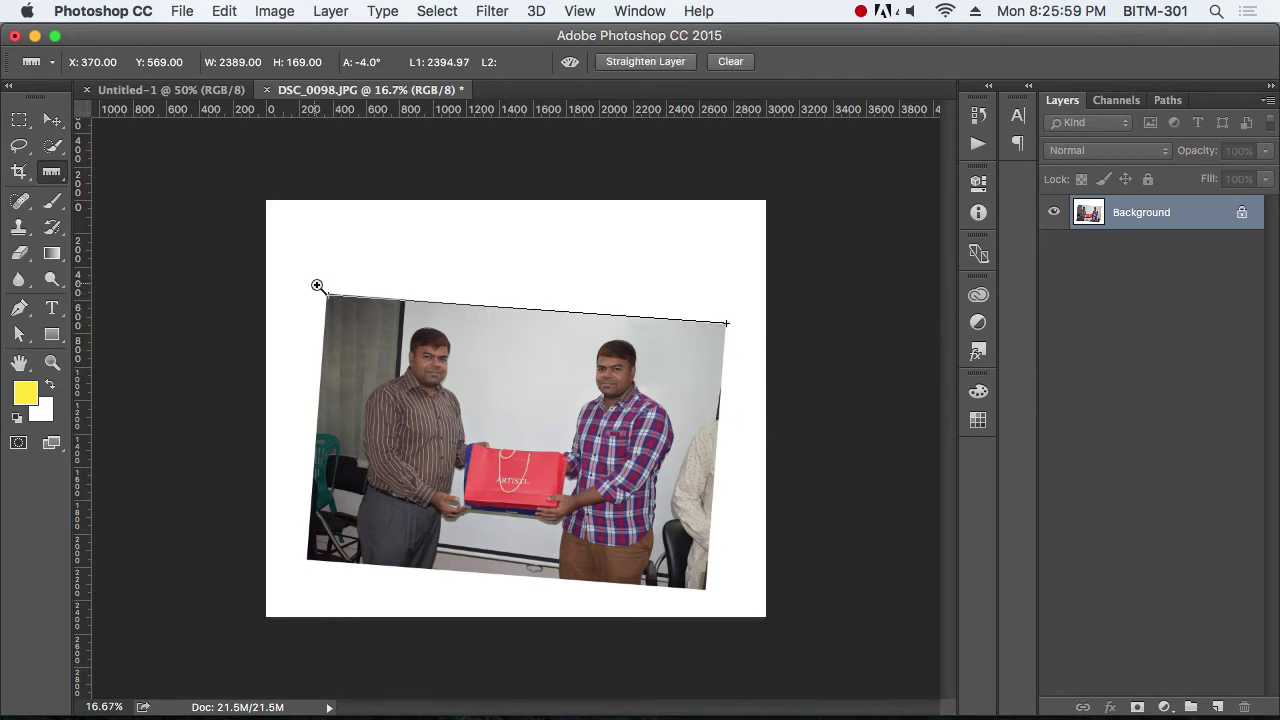
# Step: Place both ends of the ruler line exactly on the photo's upper-left and upper-right corners
pyautogui.moveTo(314, 280); pyautogui.dragTo(545, 430)
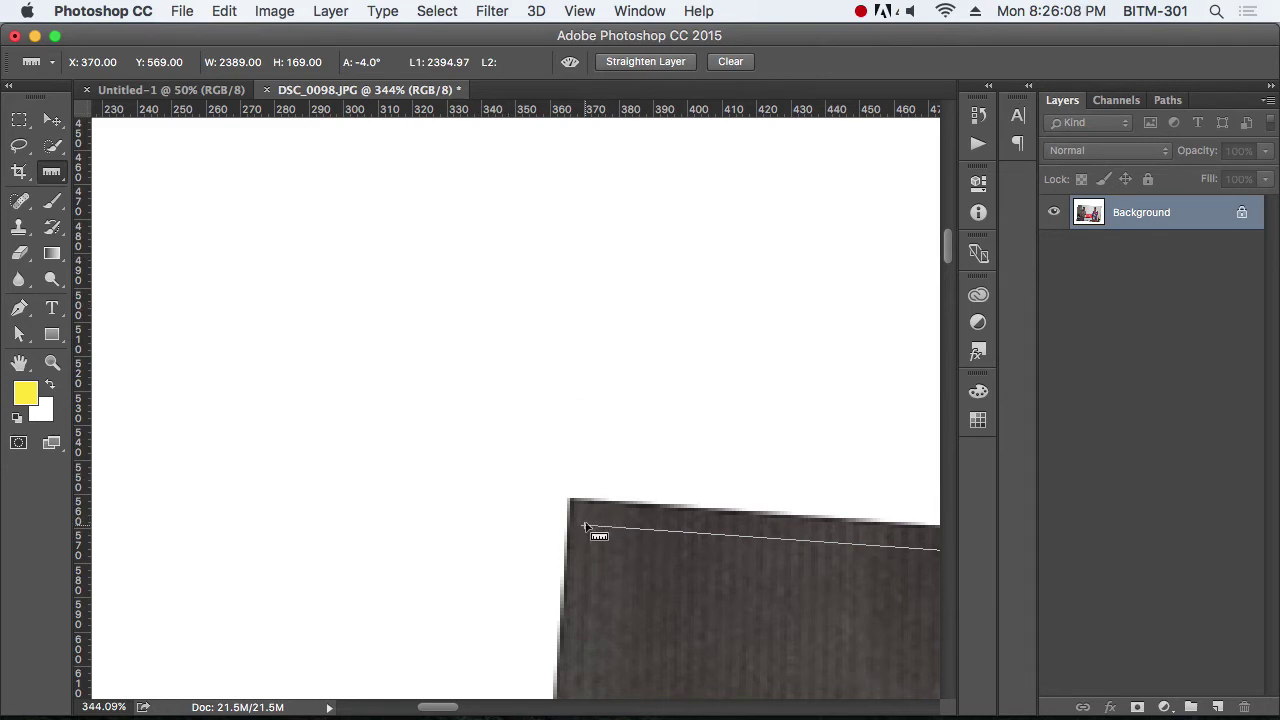
pyautogui.moveTo(585, 525); pyautogui.dragTo(570, 498)
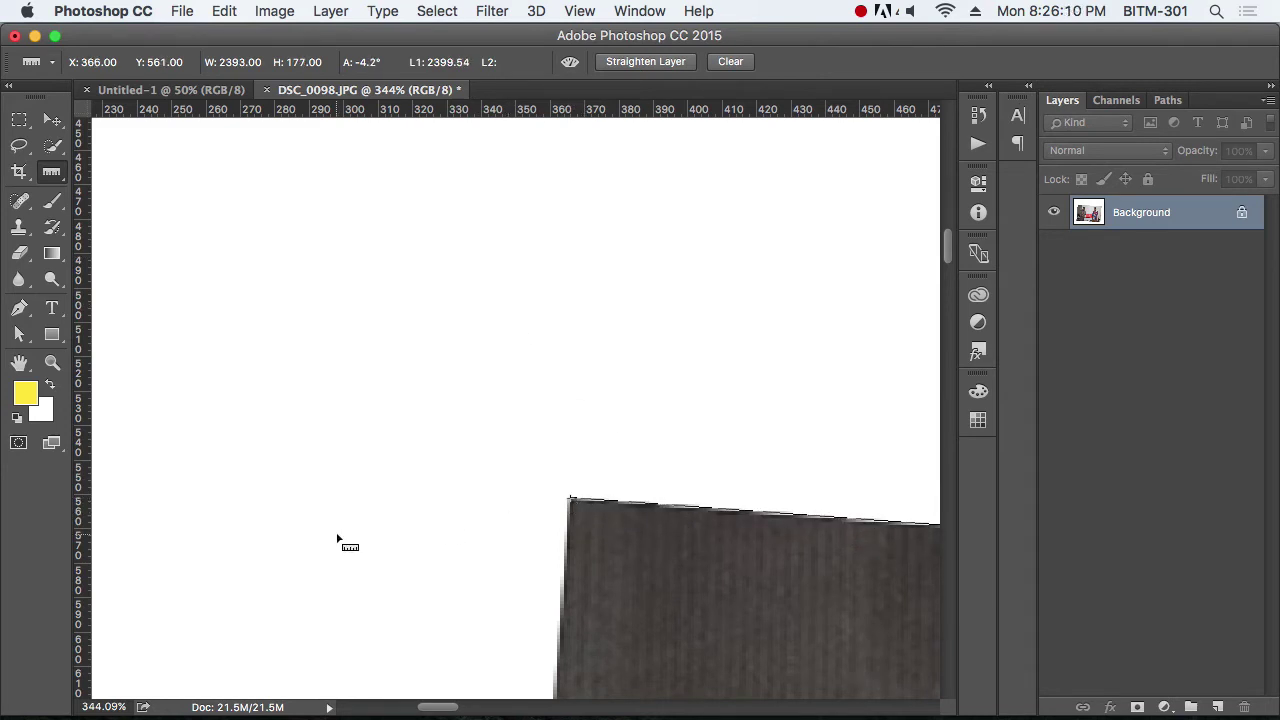
pyautogui.press('super+0')
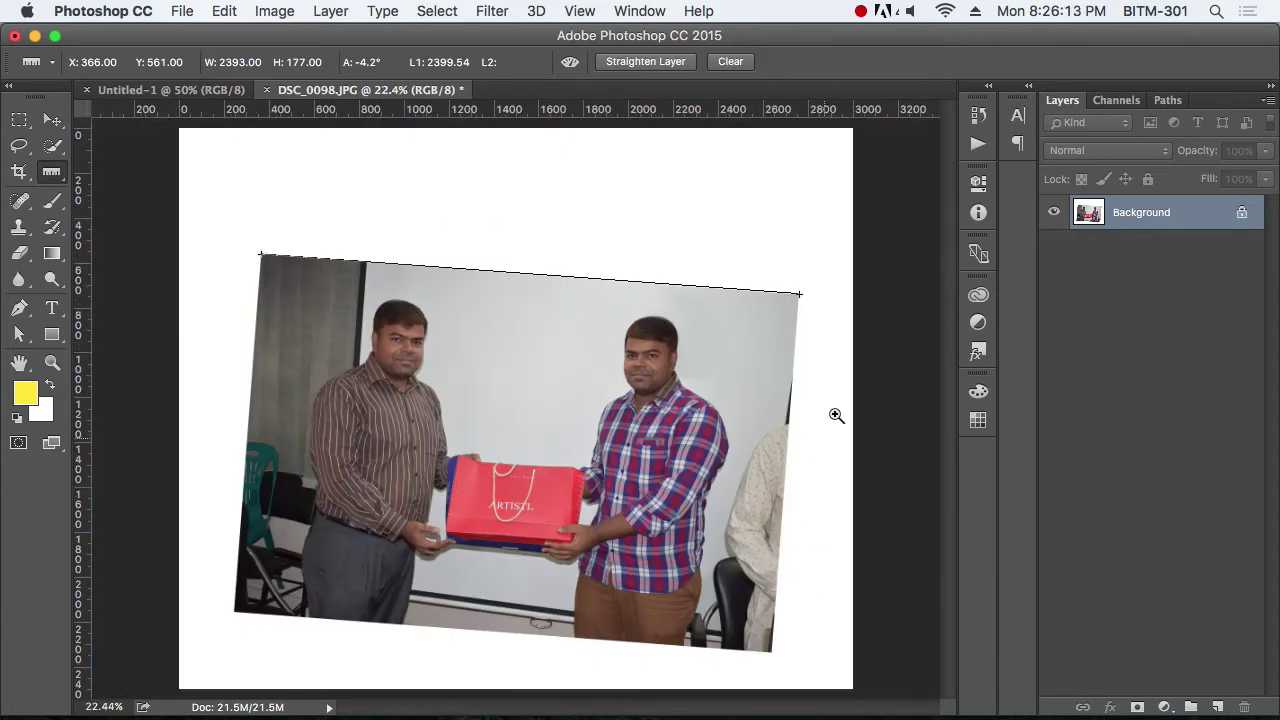
pyautogui.moveTo(814, 289); pyautogui.dragTo(837, 523)
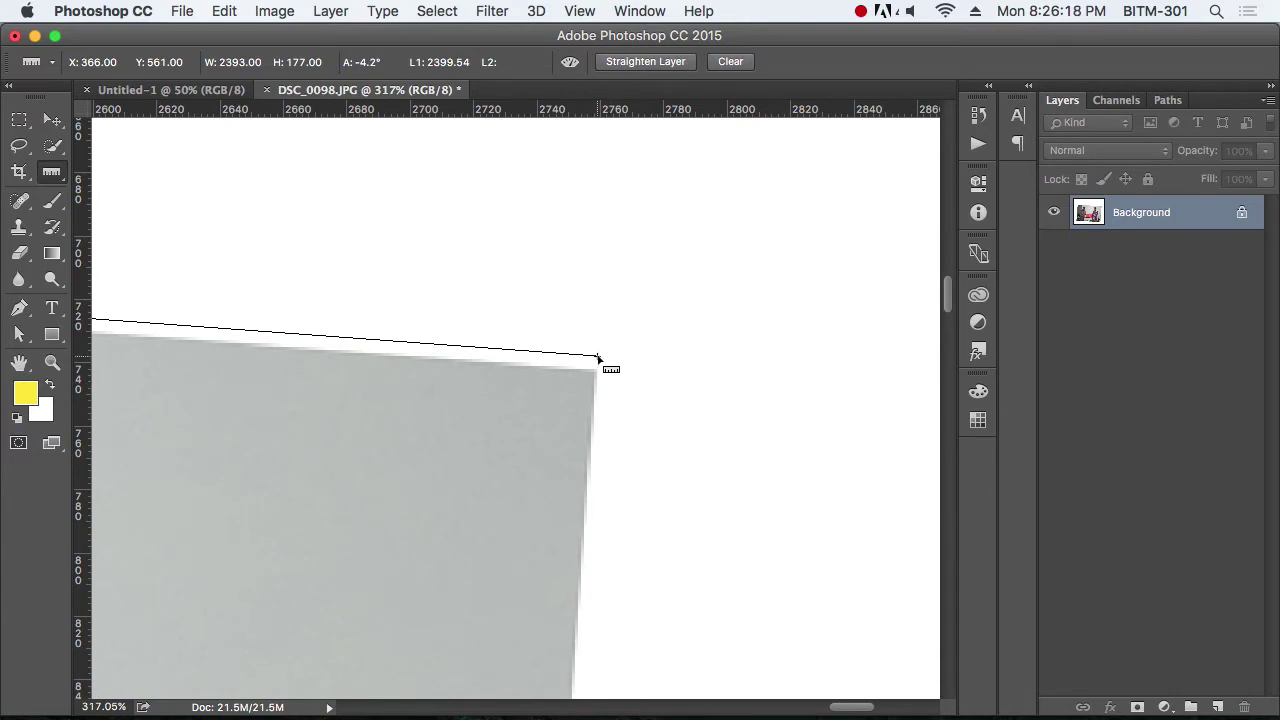
pyautogui.moveTo(598, 356); pyautogui.dragTo(594, 373)
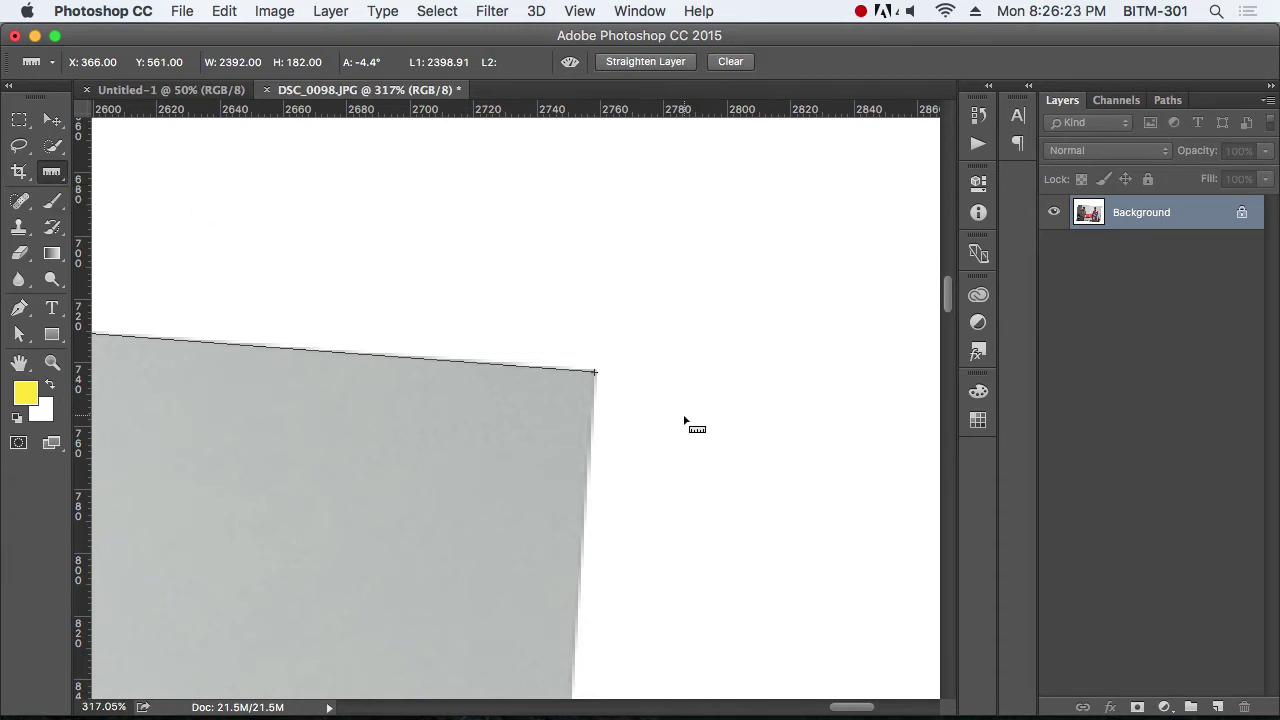
# Step: Rotate the canvas counter-clockwise by the measured 4.35° to straighten the tilted photo
pyautogui.press('super+0')
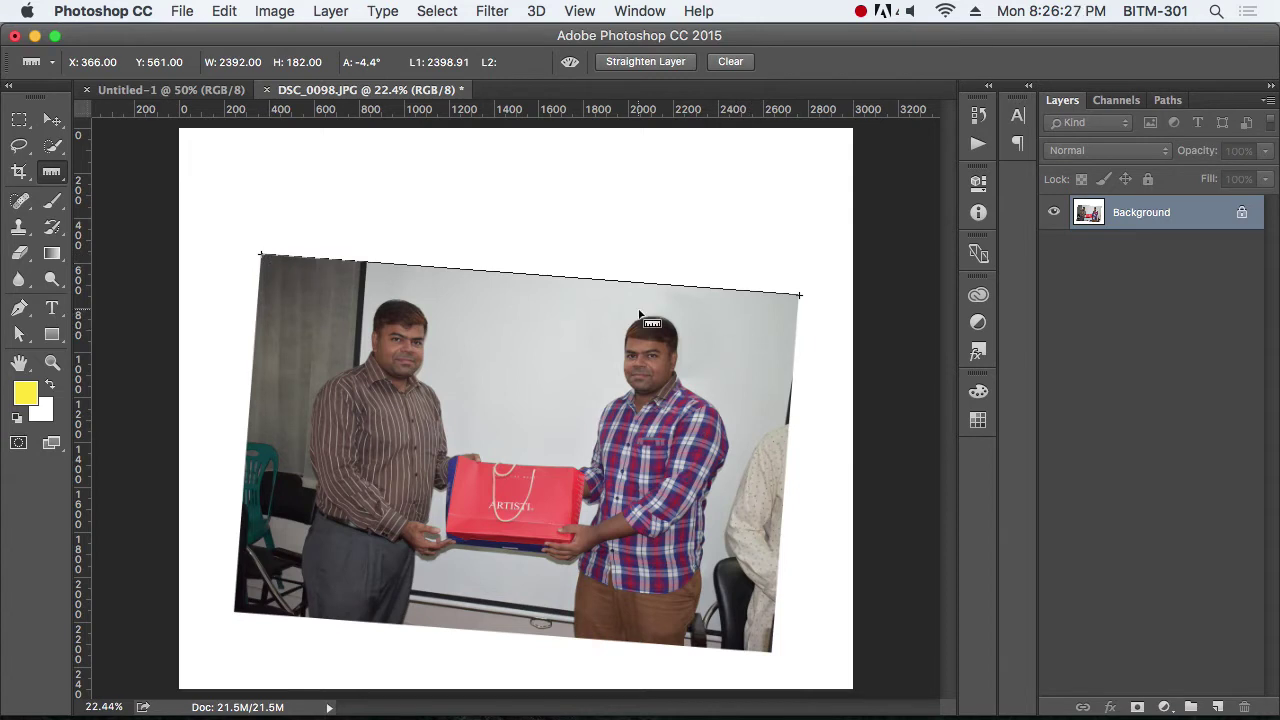
pyautogui.click(277, 11)
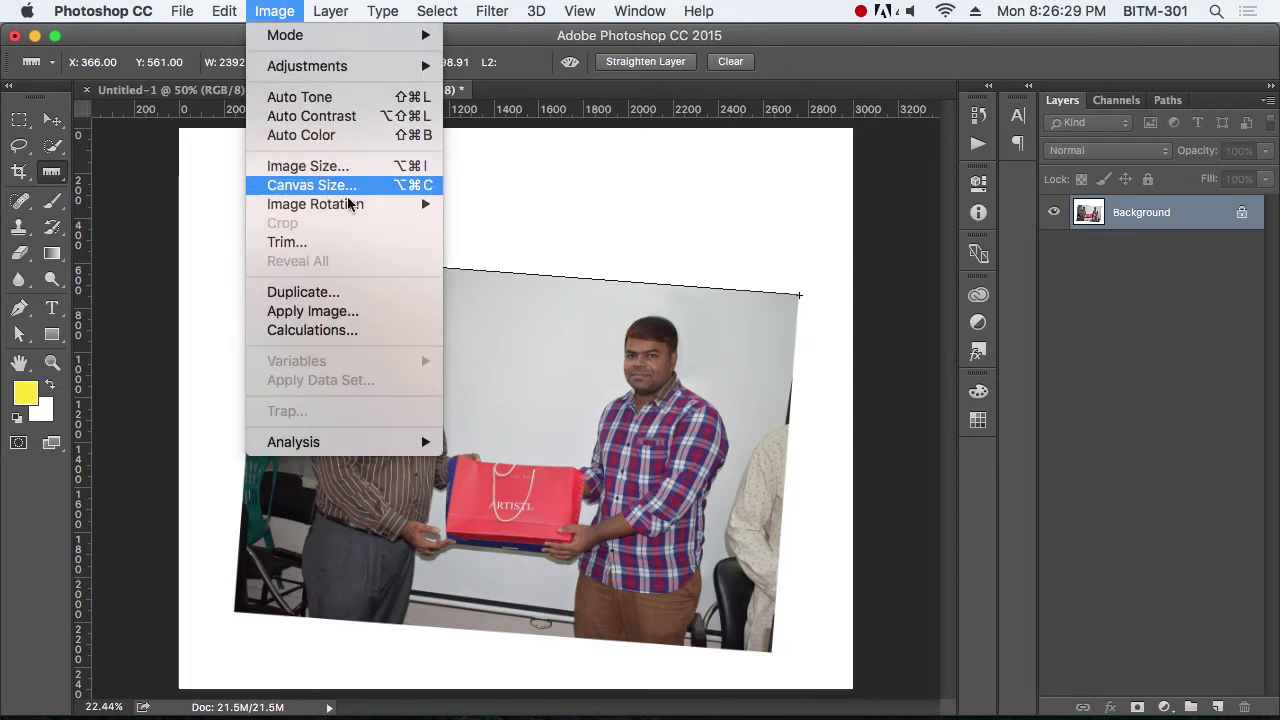
pyautogui.moveTo(344, 208)
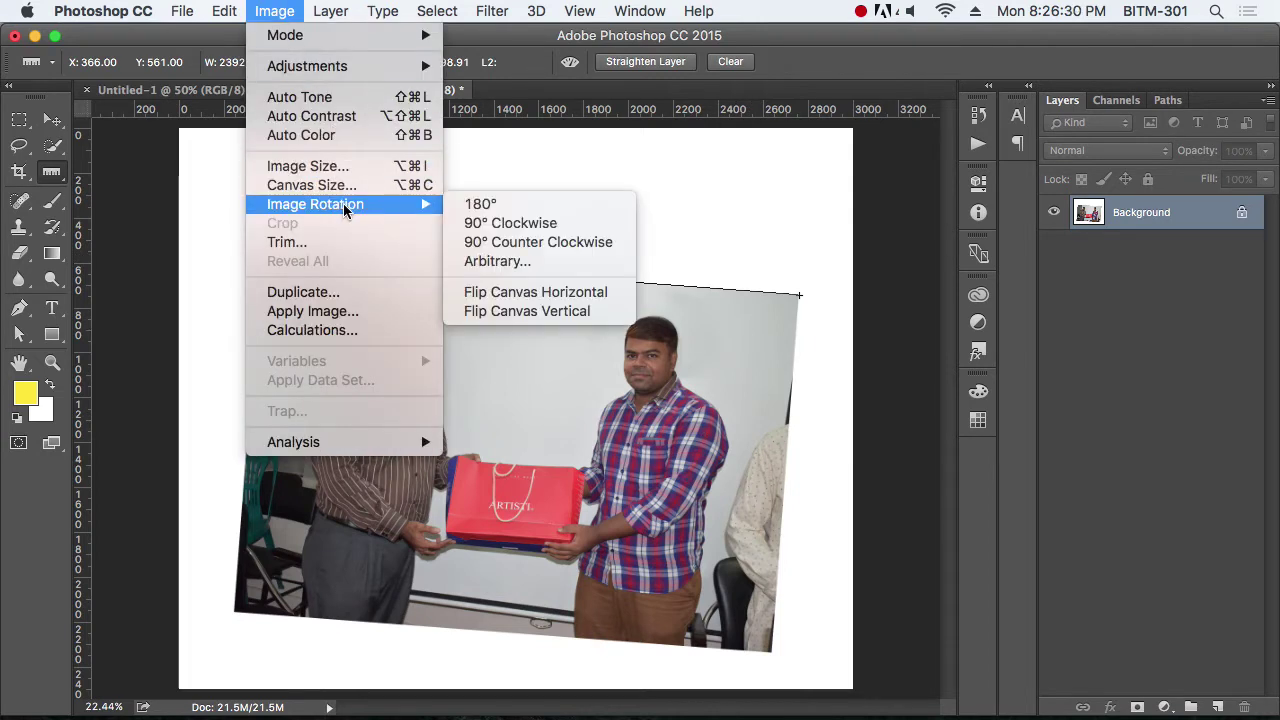
pyautogui.click(498, 266)
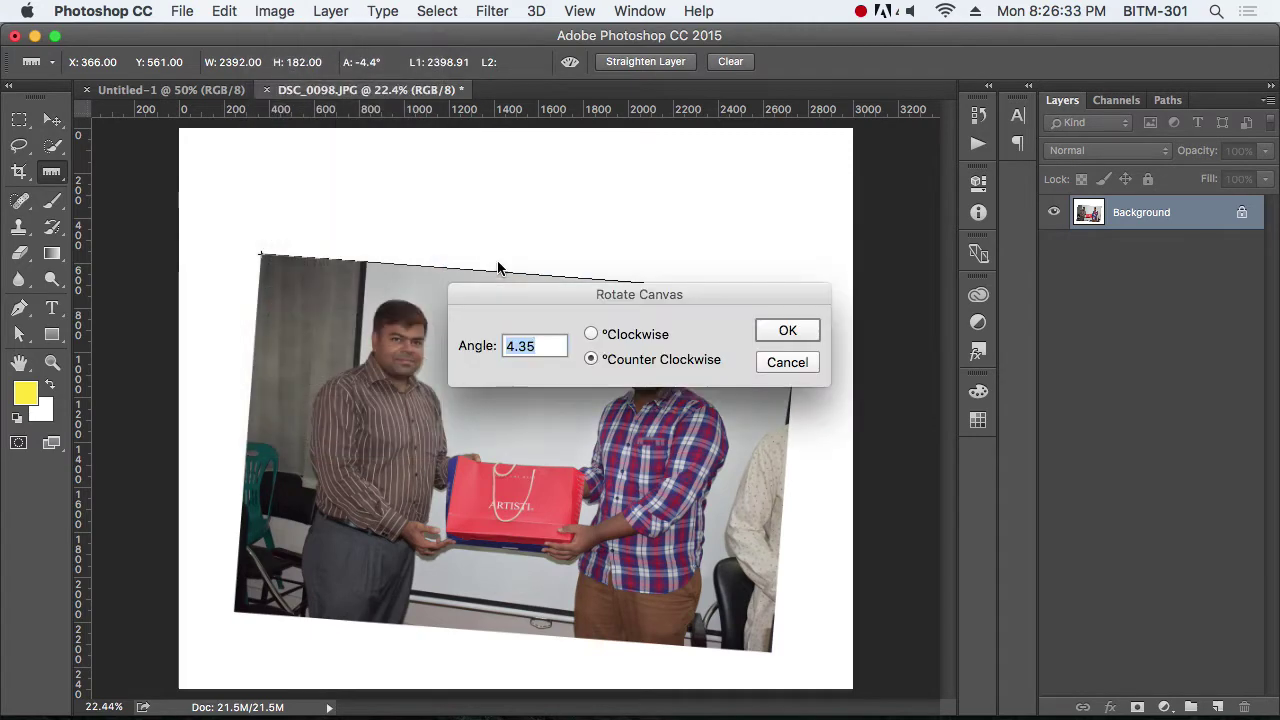
pyautogui.moveTo(630, 292); pyautogui.dragTo(885, 177)
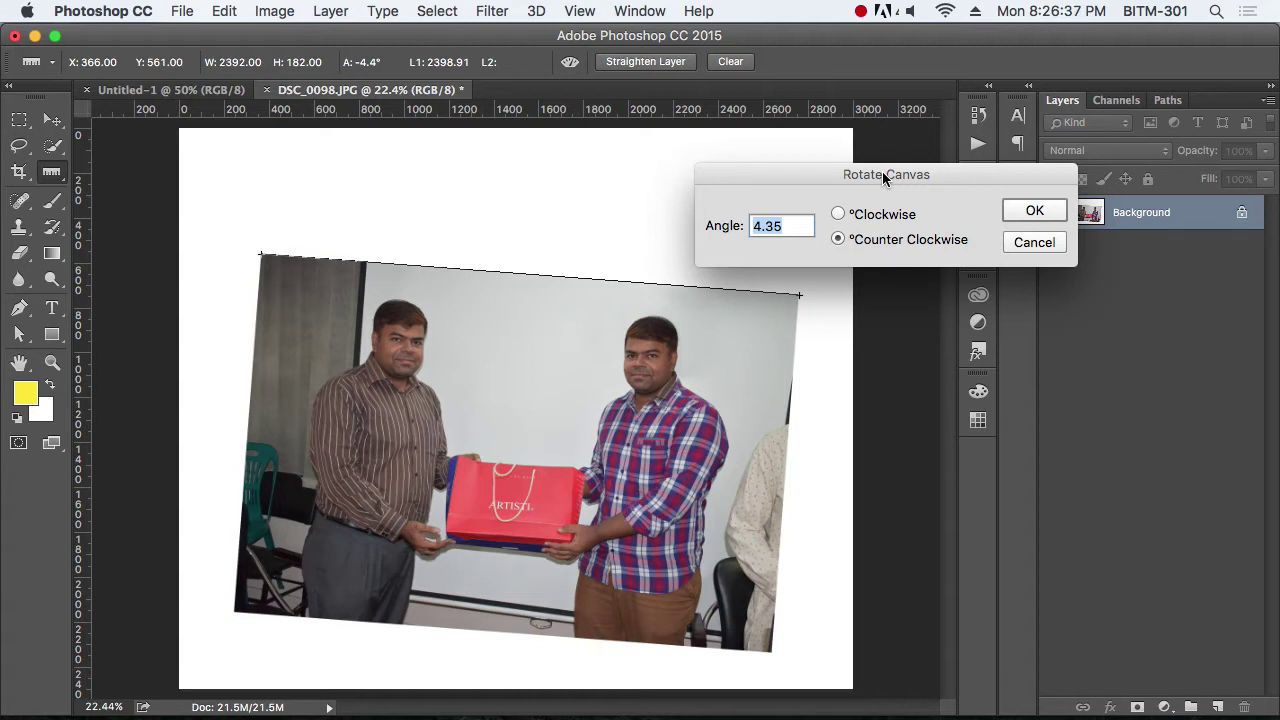
pyautogui.click(1055, 218)
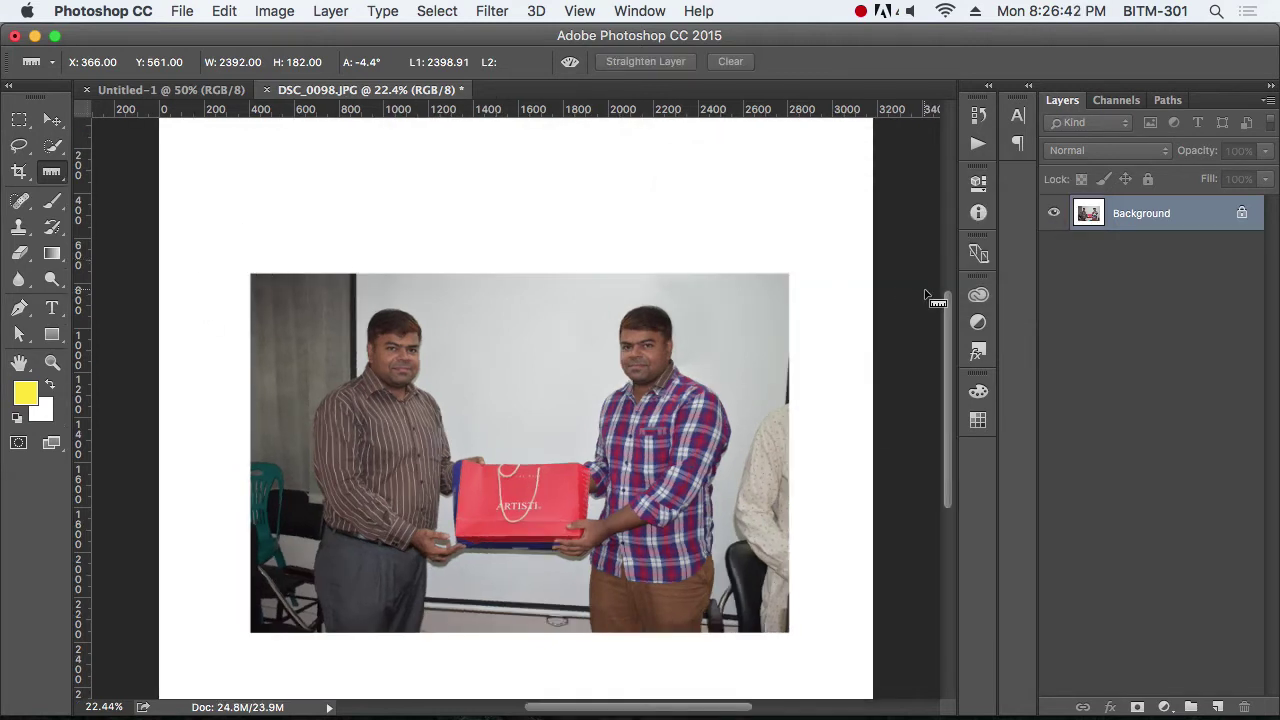
pyautogui.scroll(2, 765, 282)
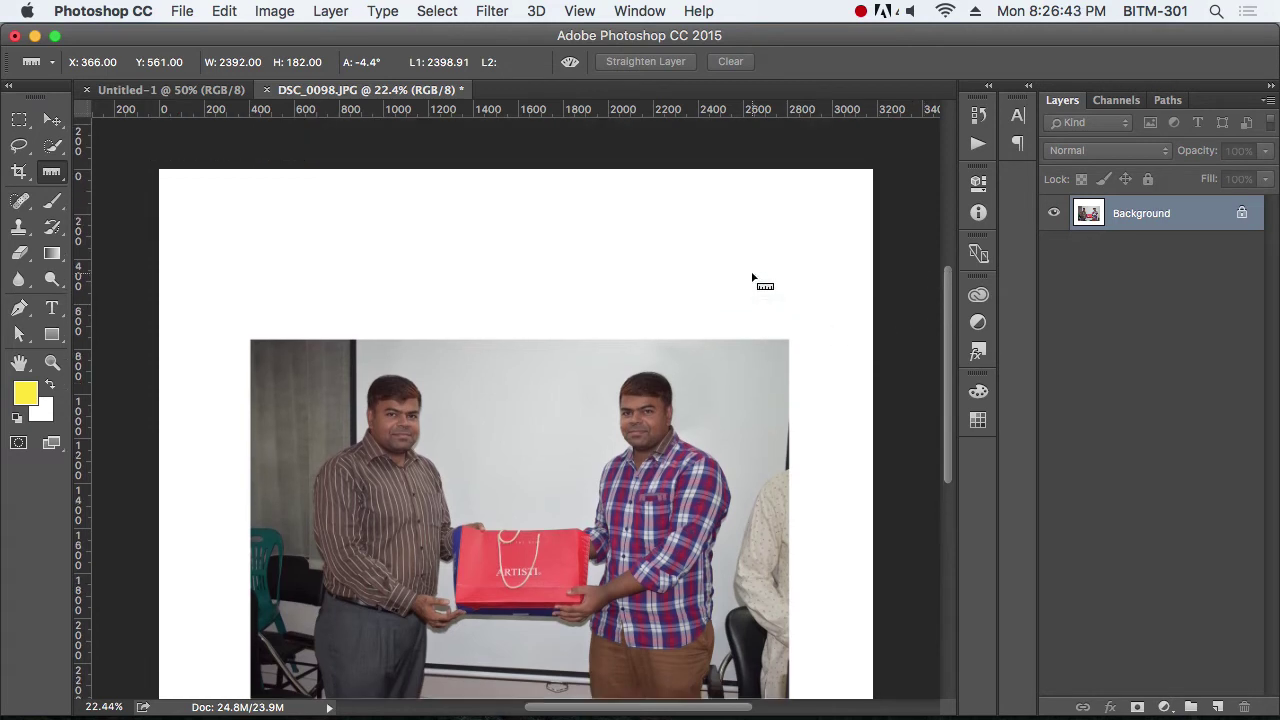
pyautogui.scroll(-4, 790, 620)
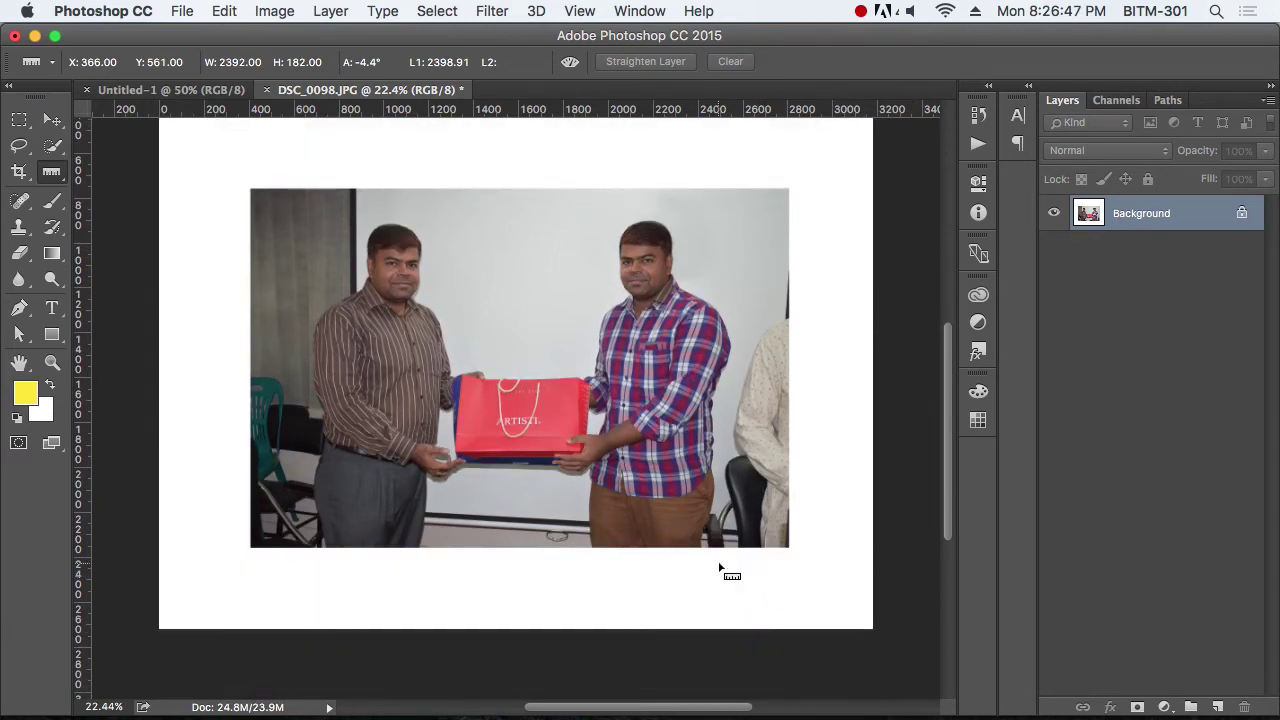
pyautogui.scroll(2, 725, 567)
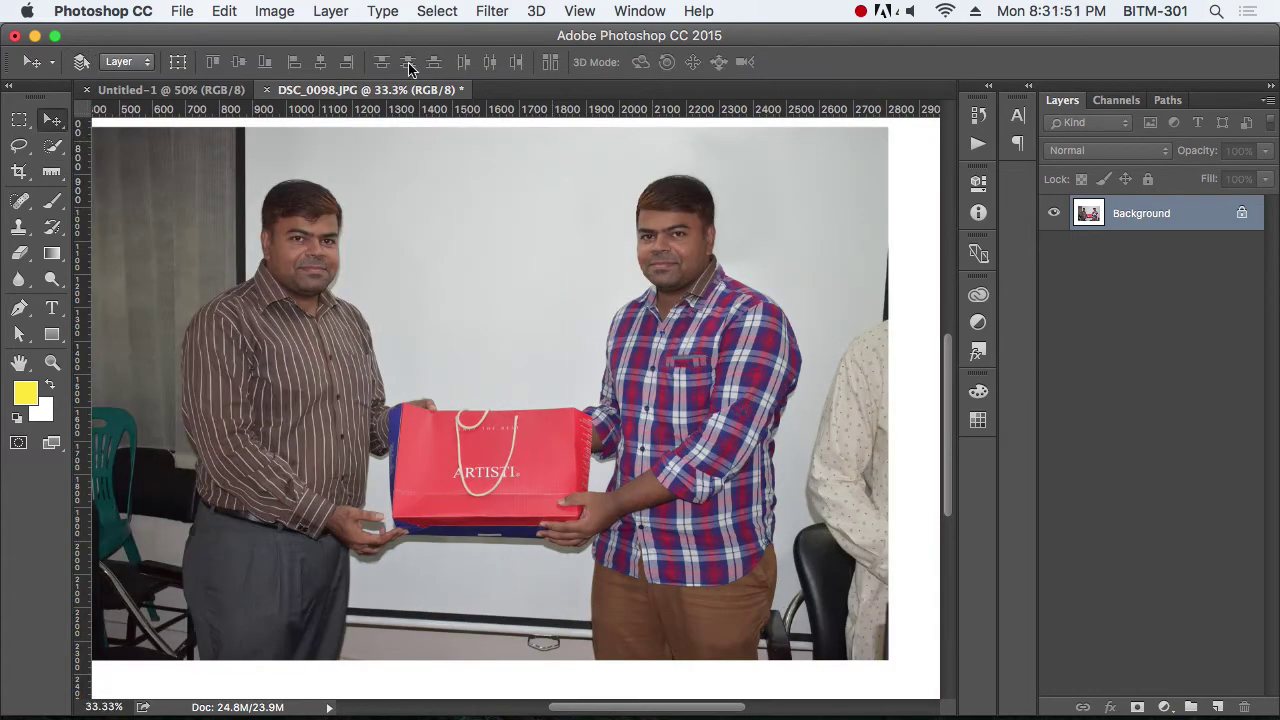
pyautogui.click(272, 12)
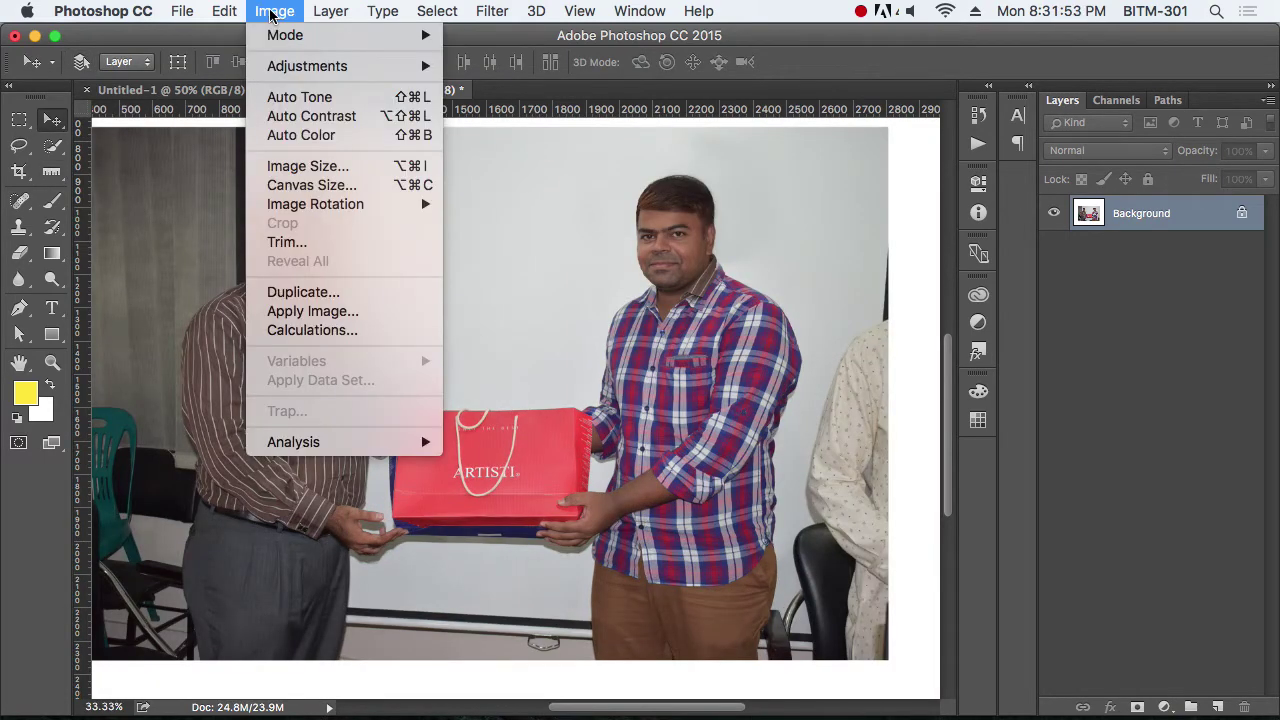
pyautogui.moveTo(302, 43)
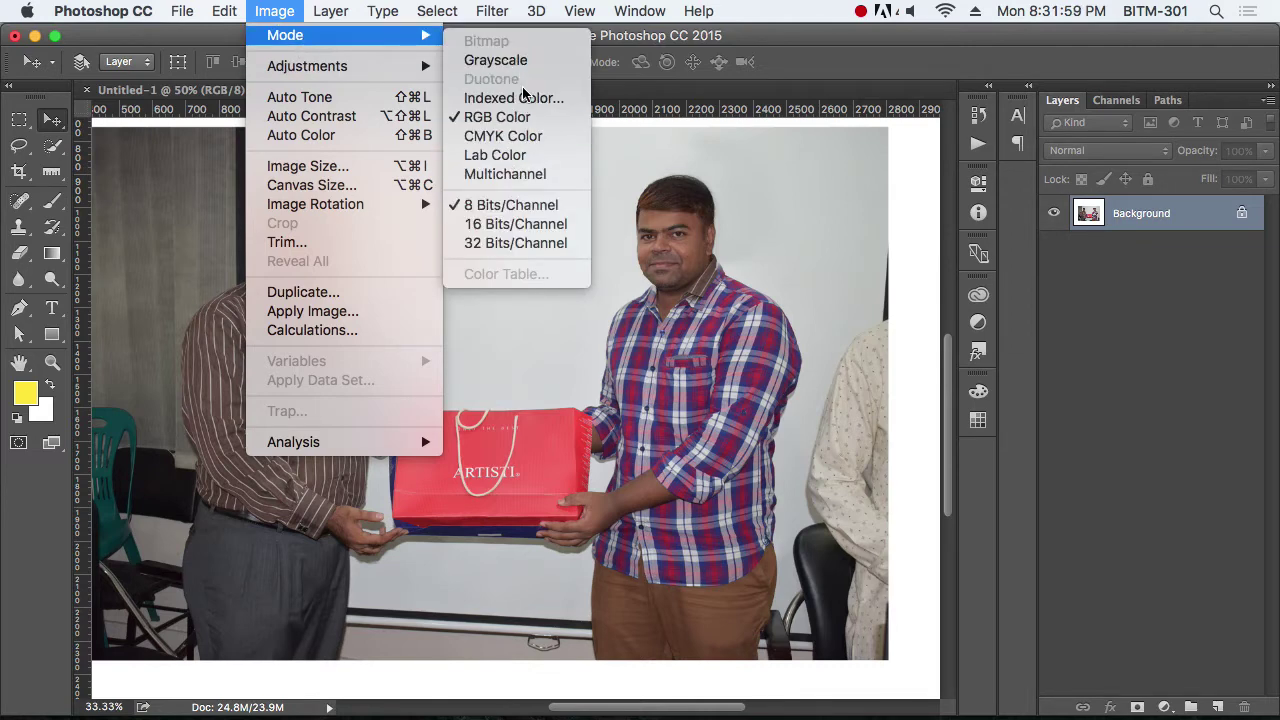
pyautogui.moveTo(356, 68)
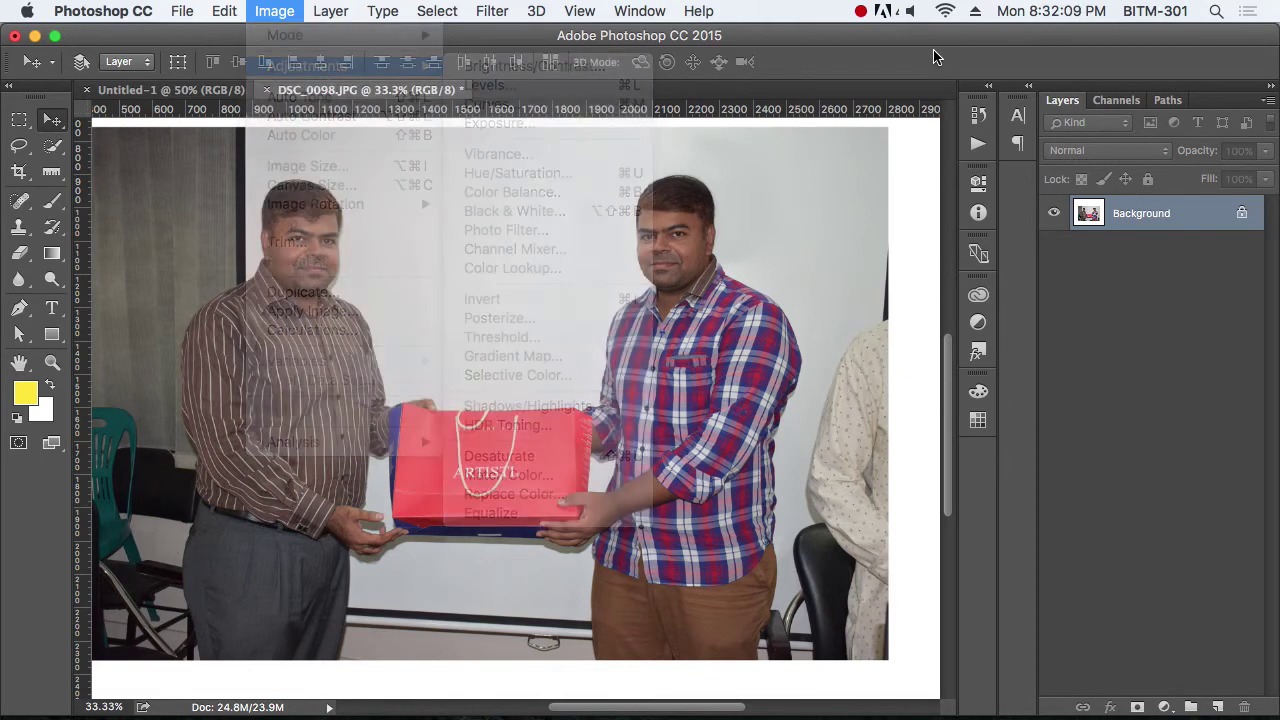
pyautogui.click(934, 52)
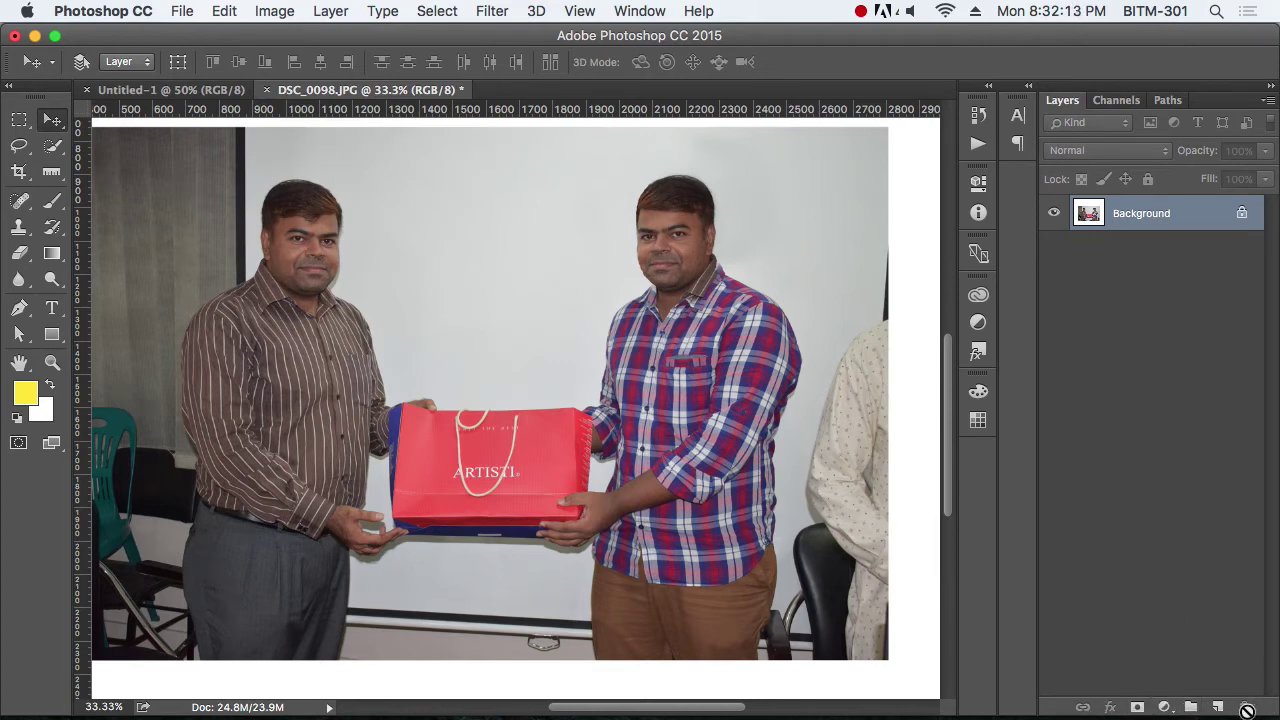
pyautogui.click(1164, 707)
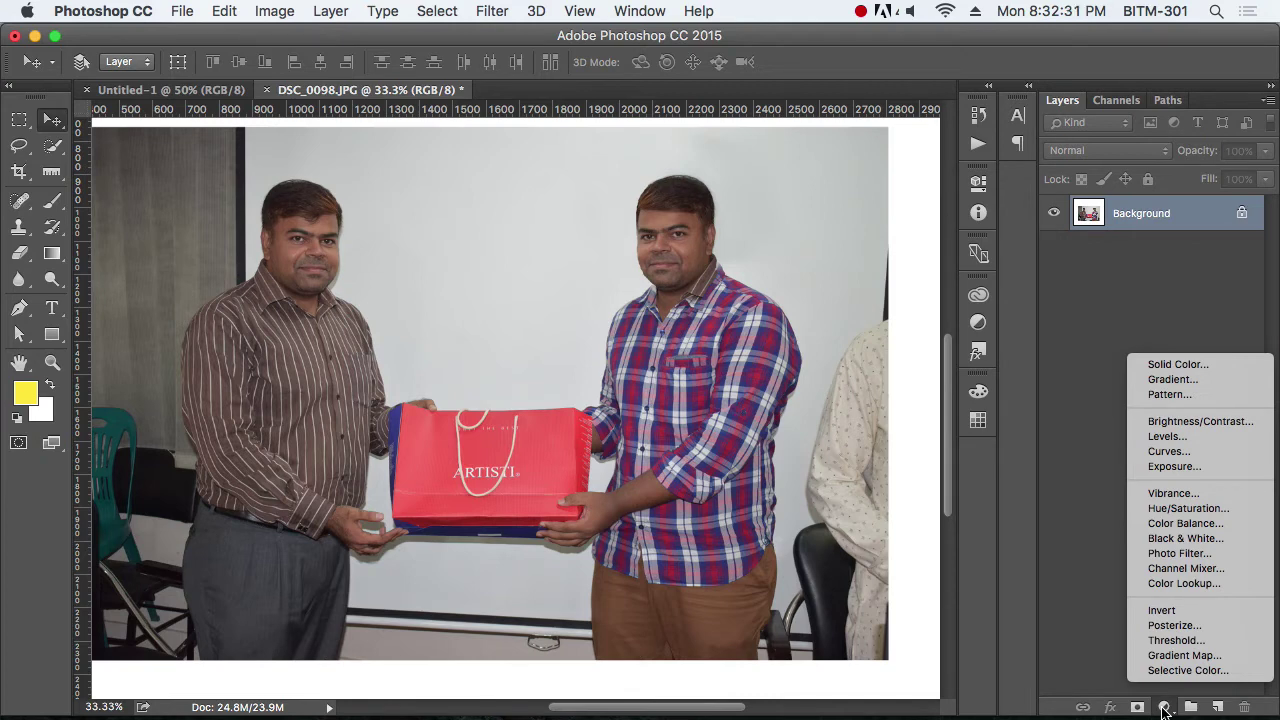
pyautogui.click(1081, 458)
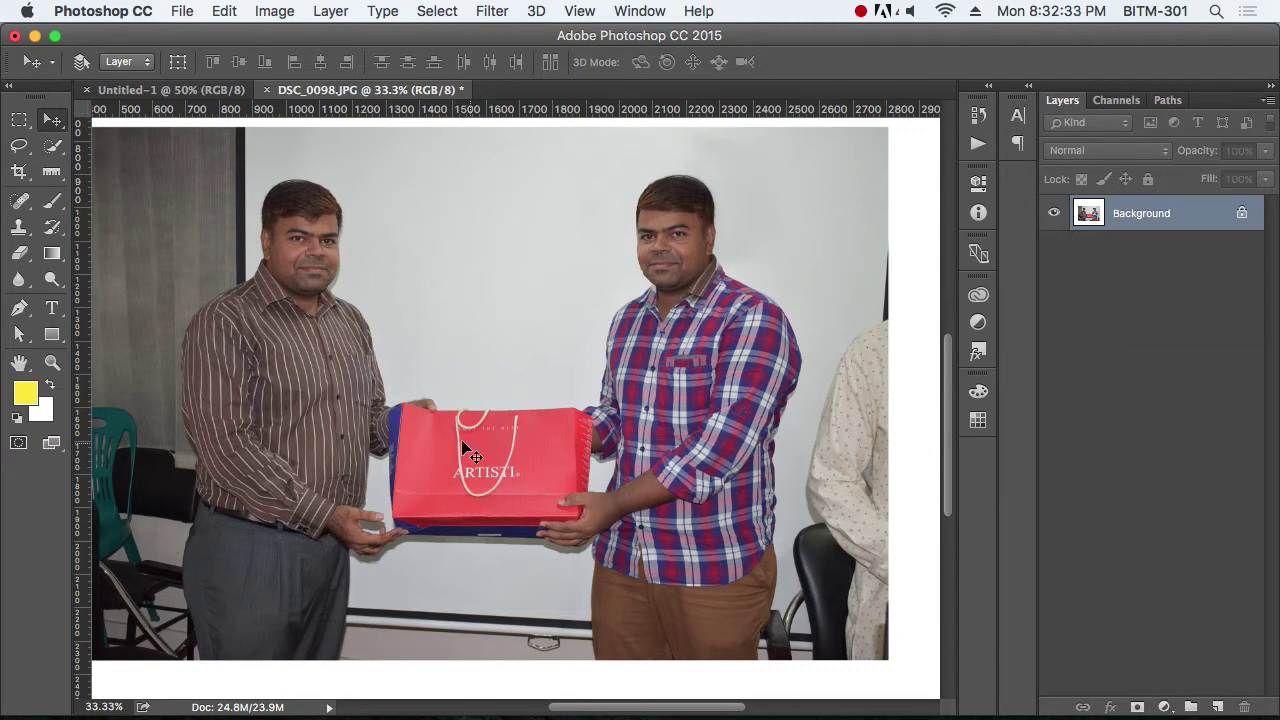
# Step: Select the photo area within the white canvas, crop the image to it and clear the selection
pyautogui.press('super+minus')
pyautogui.press('super+minus')
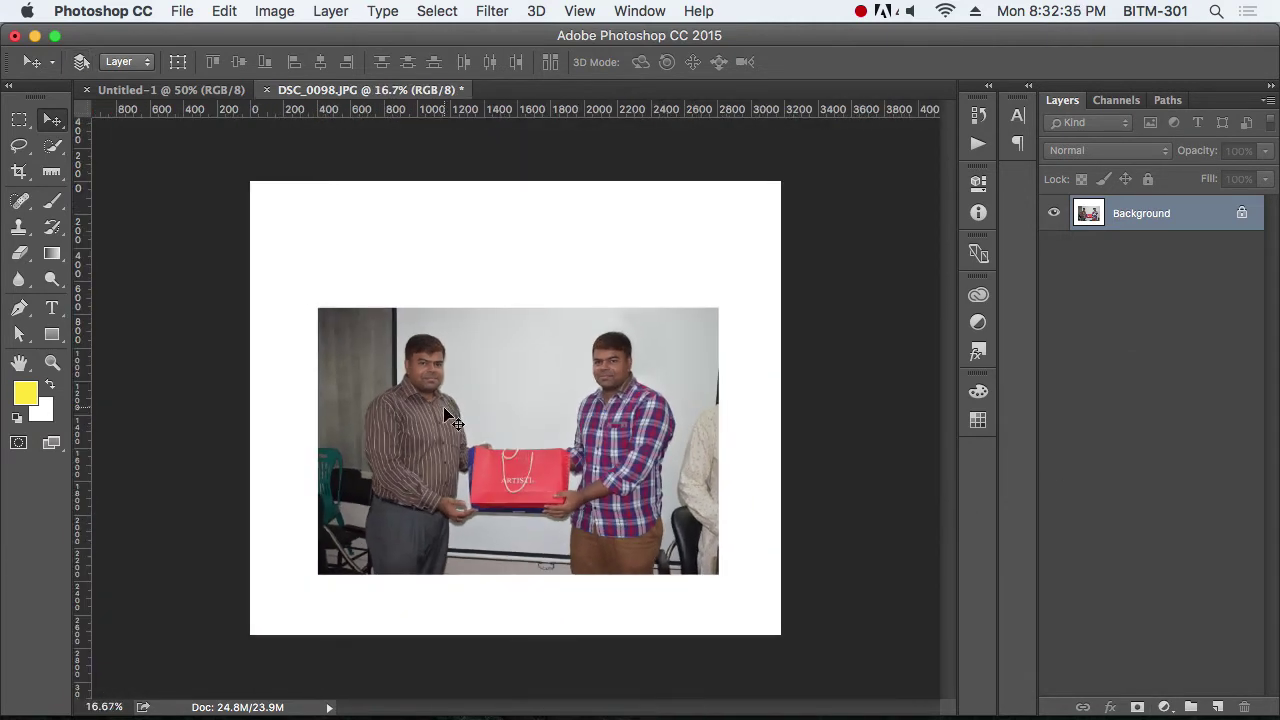
pyautogui.press('m')
pyautogui.moveTo(322, 313); pyautogui.dragTo(718, 574)
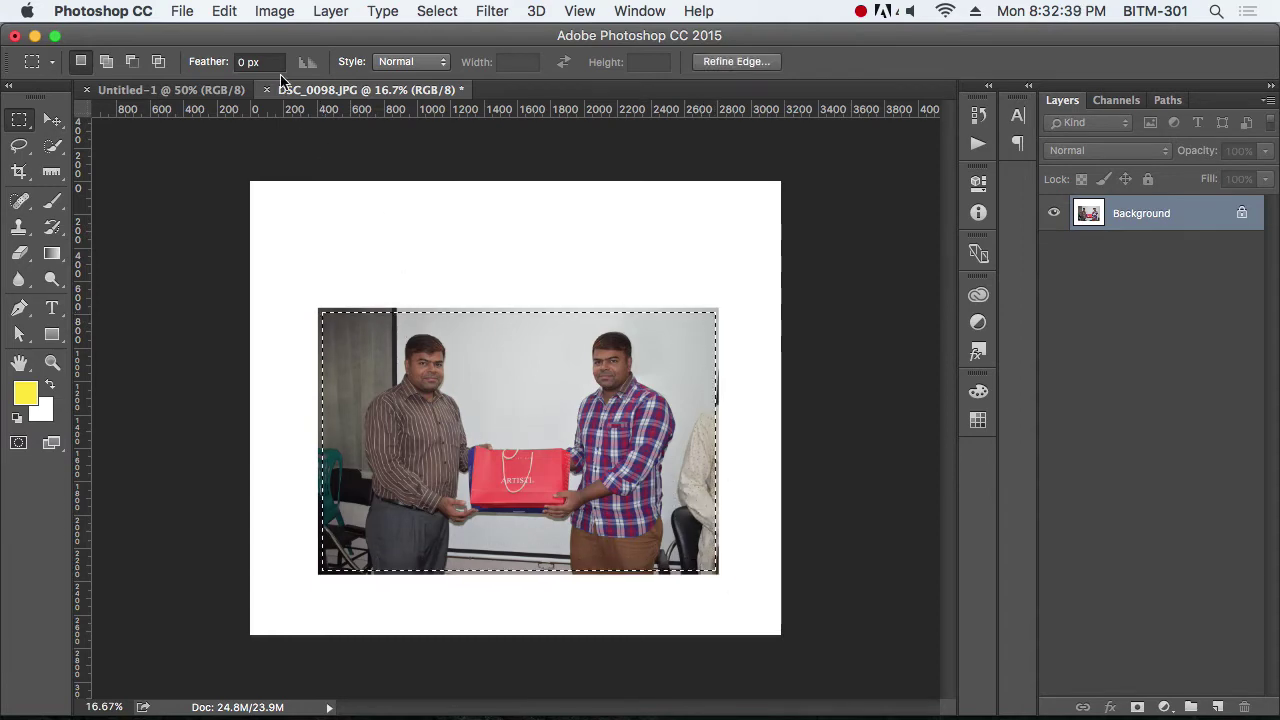
pyautogui.click(224, 11)
pyautogui.moveTo(274, 12)
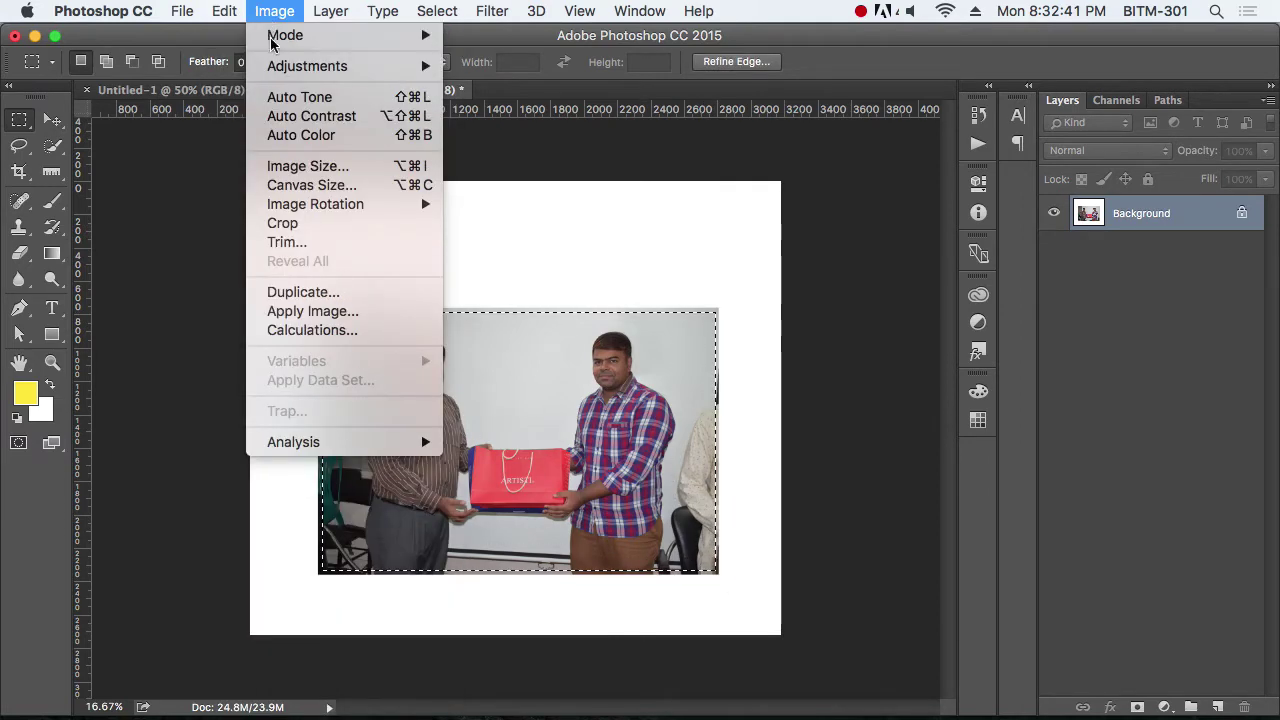
pyautogui.click(284, 223)
pyautogui.press('super+d')
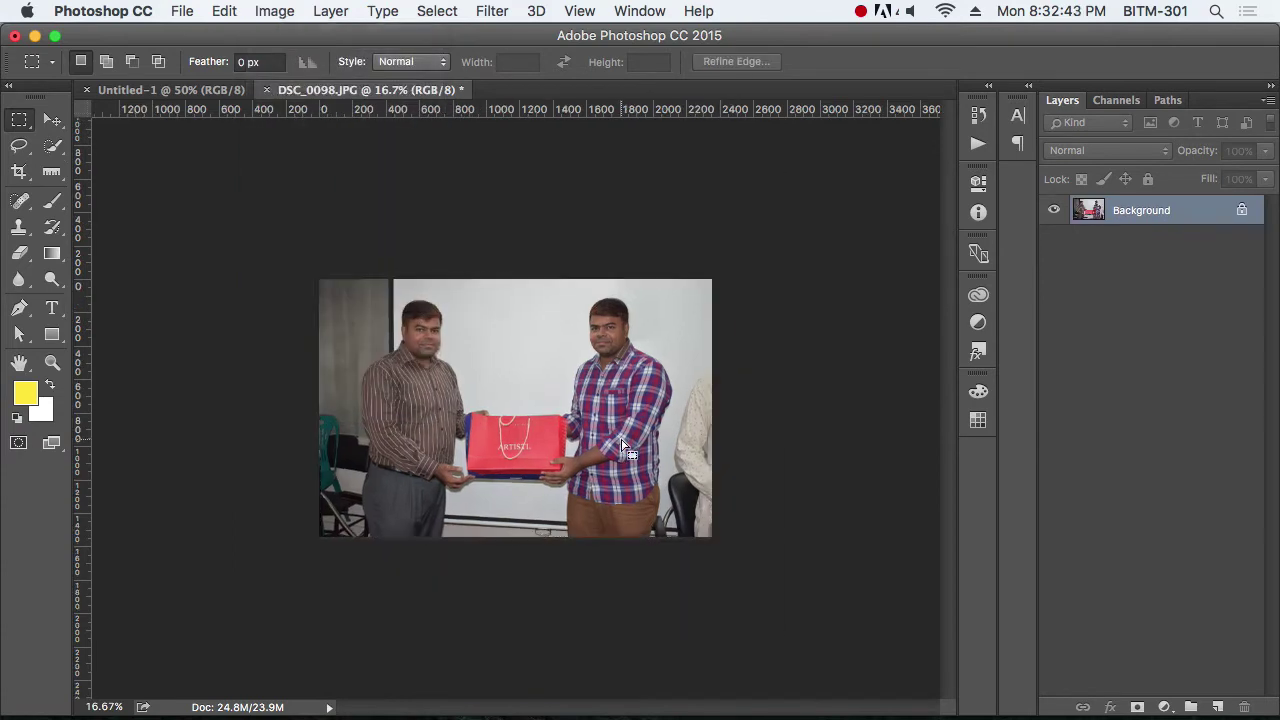
pyautogui.click(520, 291)
pyautogui.click(518, 300)
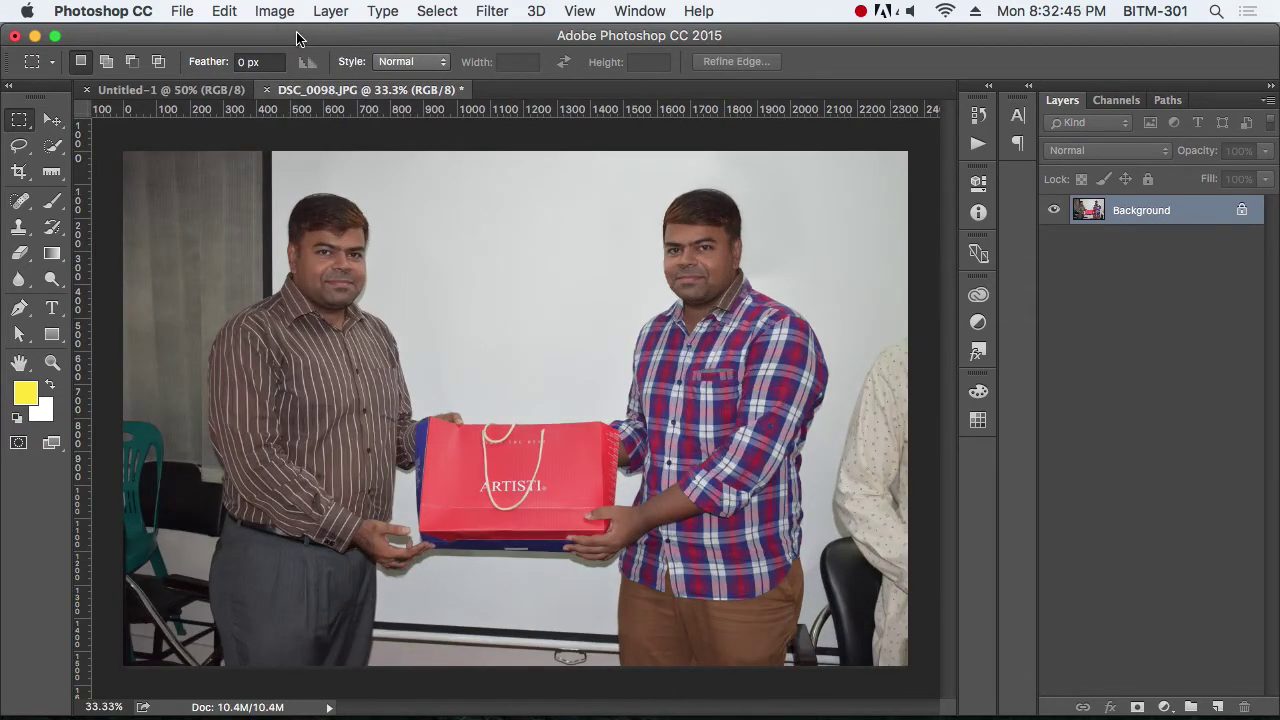
# Step: Start a Hue/Saturation adjustment directly on the Background photo and shift the Hue to -70
pyautogui.click(280, 11)
pyautogui.moveTo(292, 70)
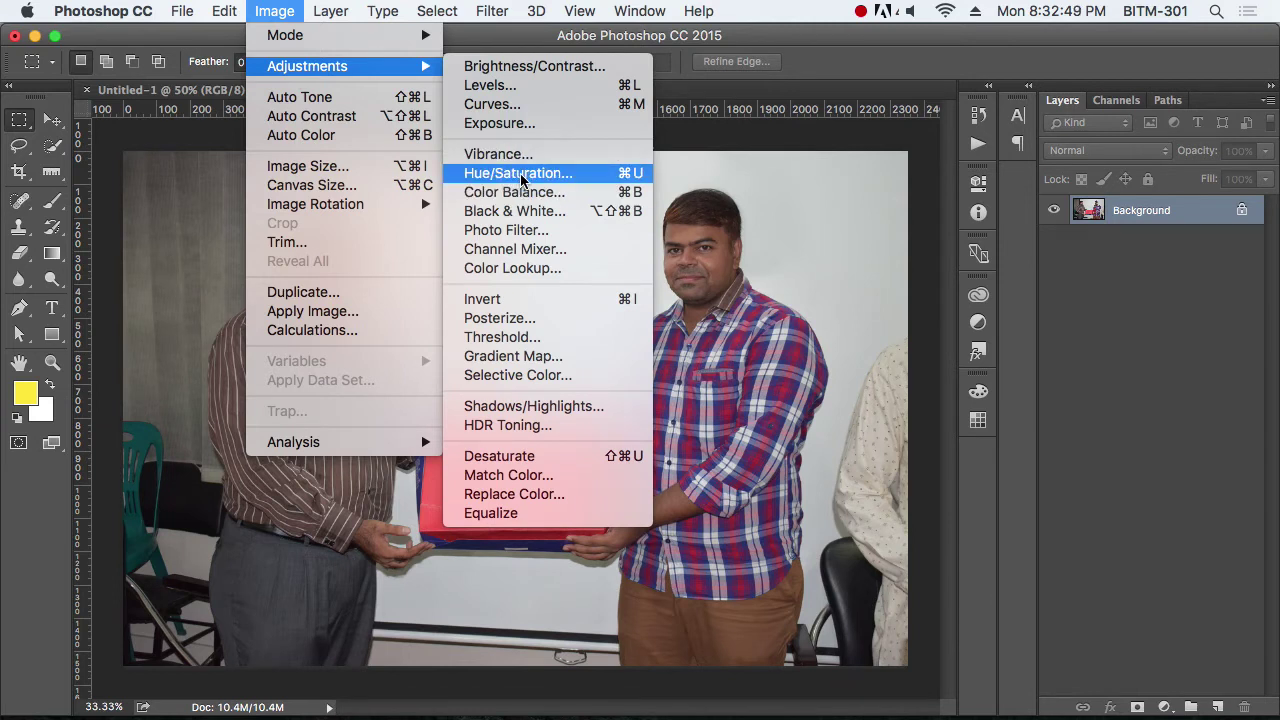
pyautogui.click(575, 176)
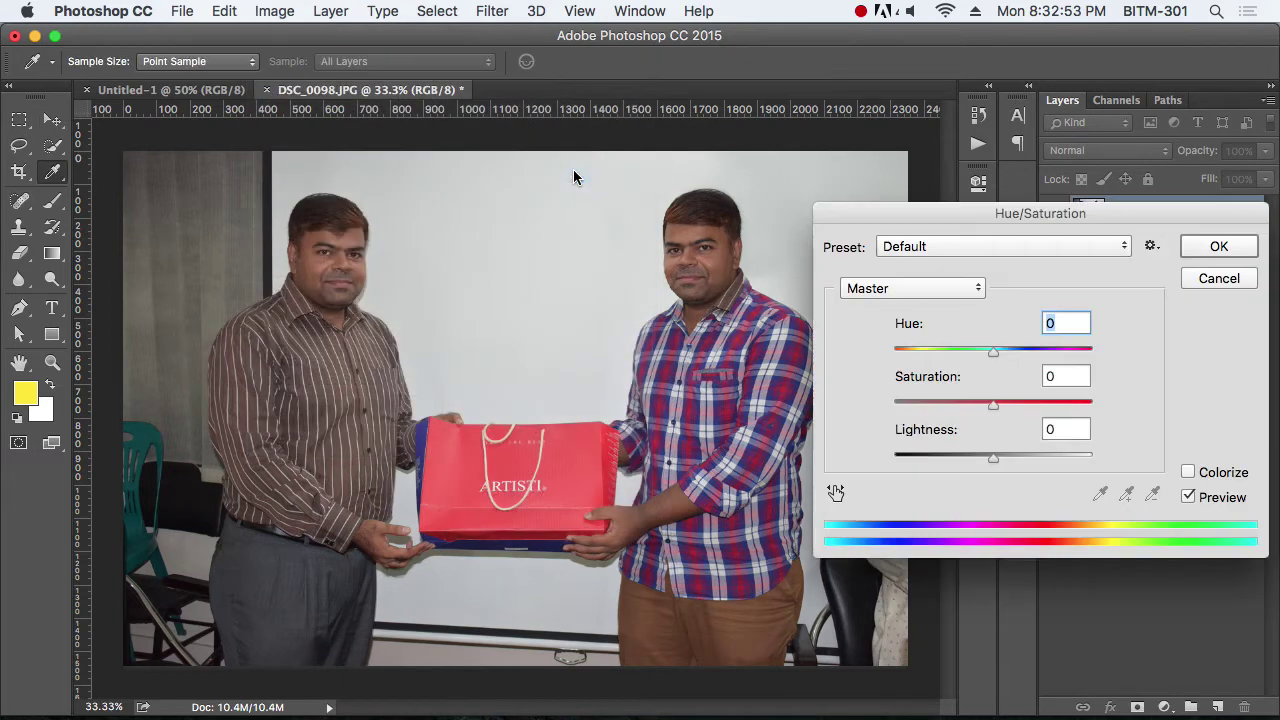
pyautogui.moveTo(911, 220); pyautogui.dragTo(970, 211)
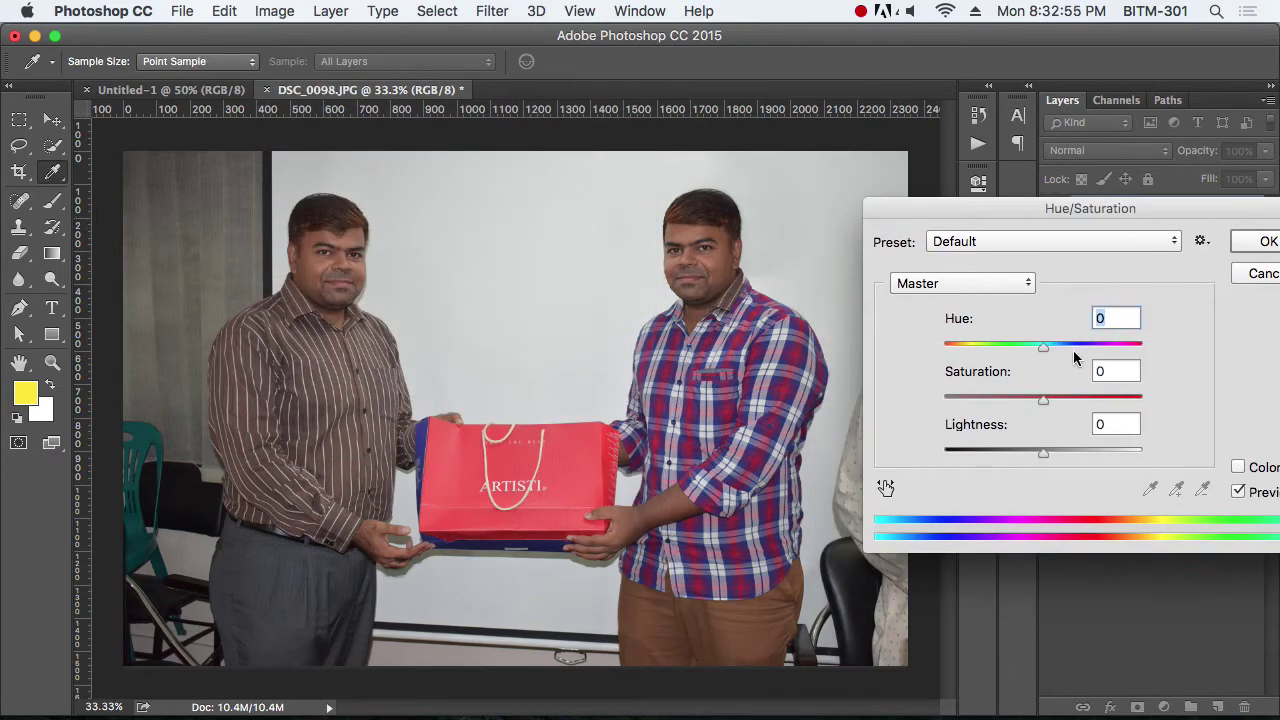
pyautogui.moveTo(1043, 347); pyautogui.dragTo(998, 354)
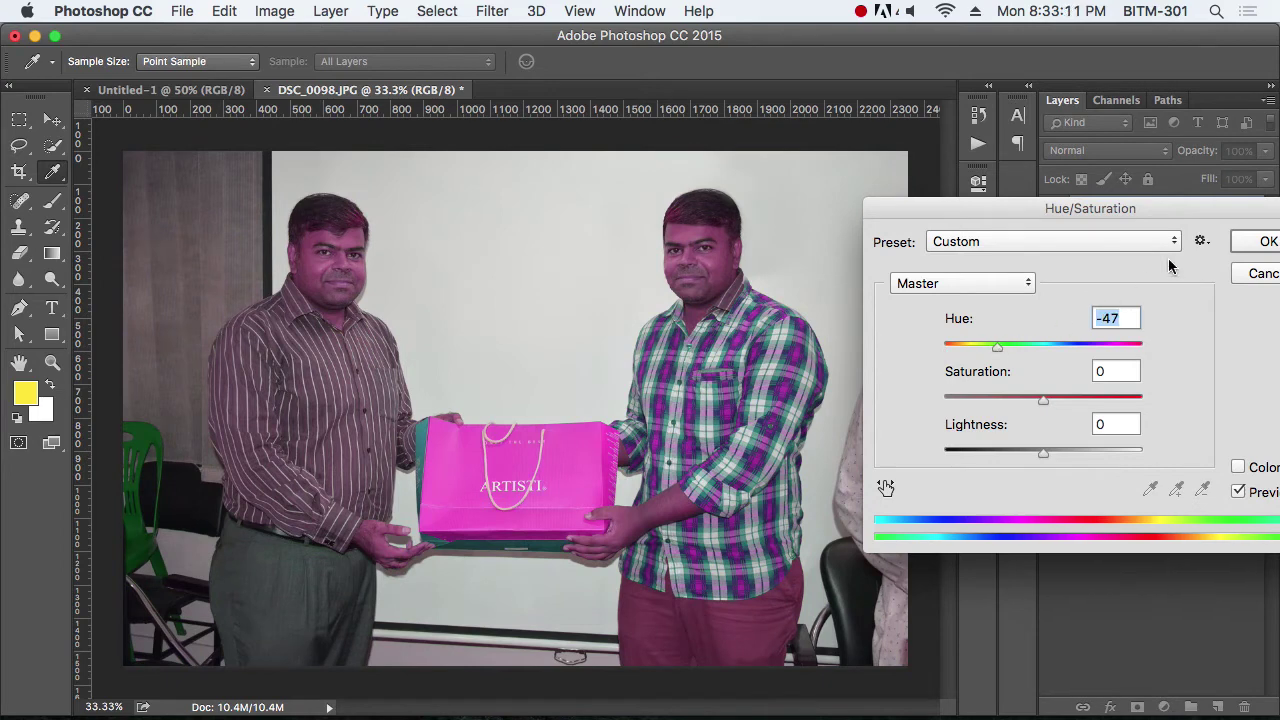
pyautogui.moveTo(1151, 210); pyautogui.dragTo(991, 185)
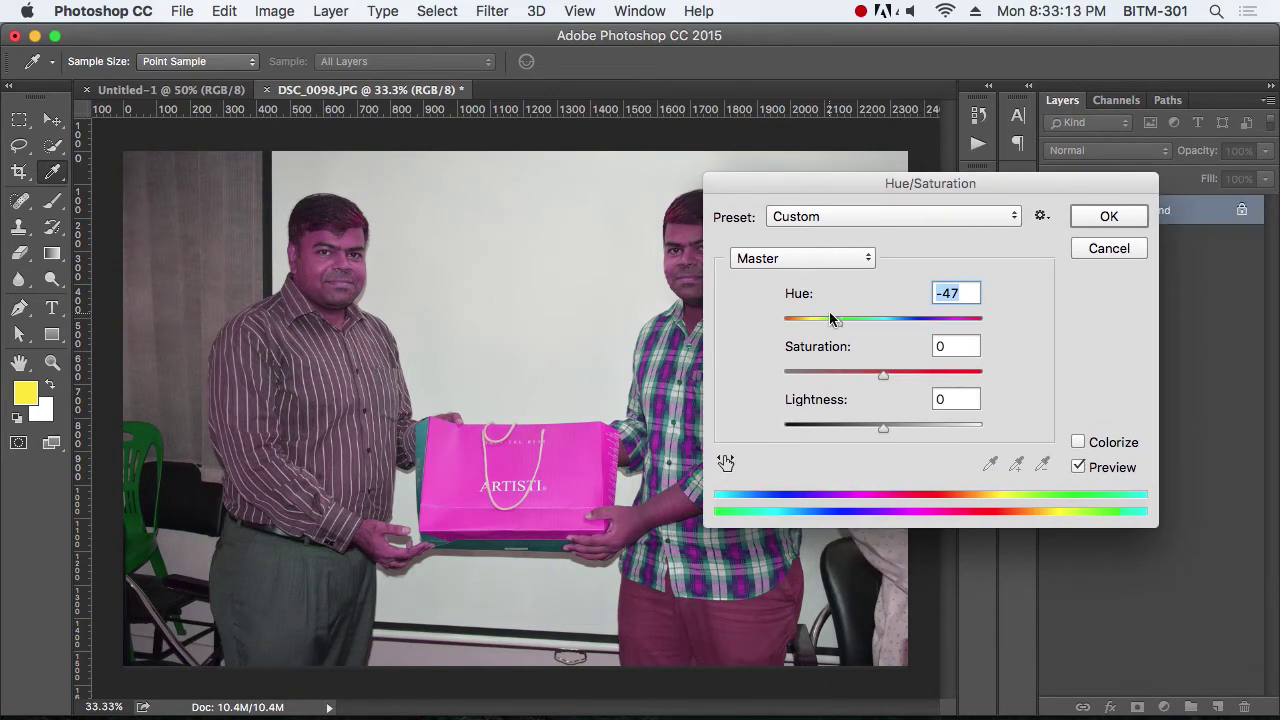
pyautogui.moveTo(870, 172); pyautogui.dragTo(1048, 163)
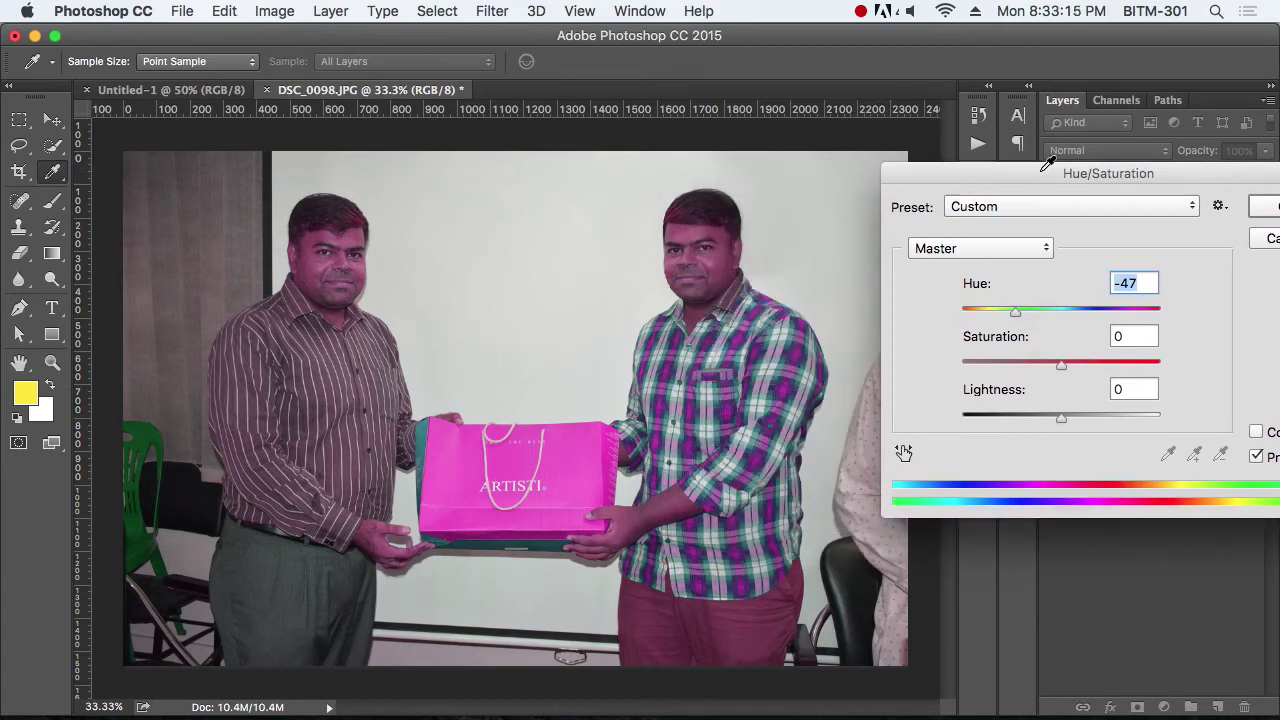
pyautogui.moveTo(1015, 312)
pyautogui.mouseDown()
pyautogui.moveTo(1058, 316)
pyautogui.moveTo(1006, 314)
pyautogui.mouseUp()
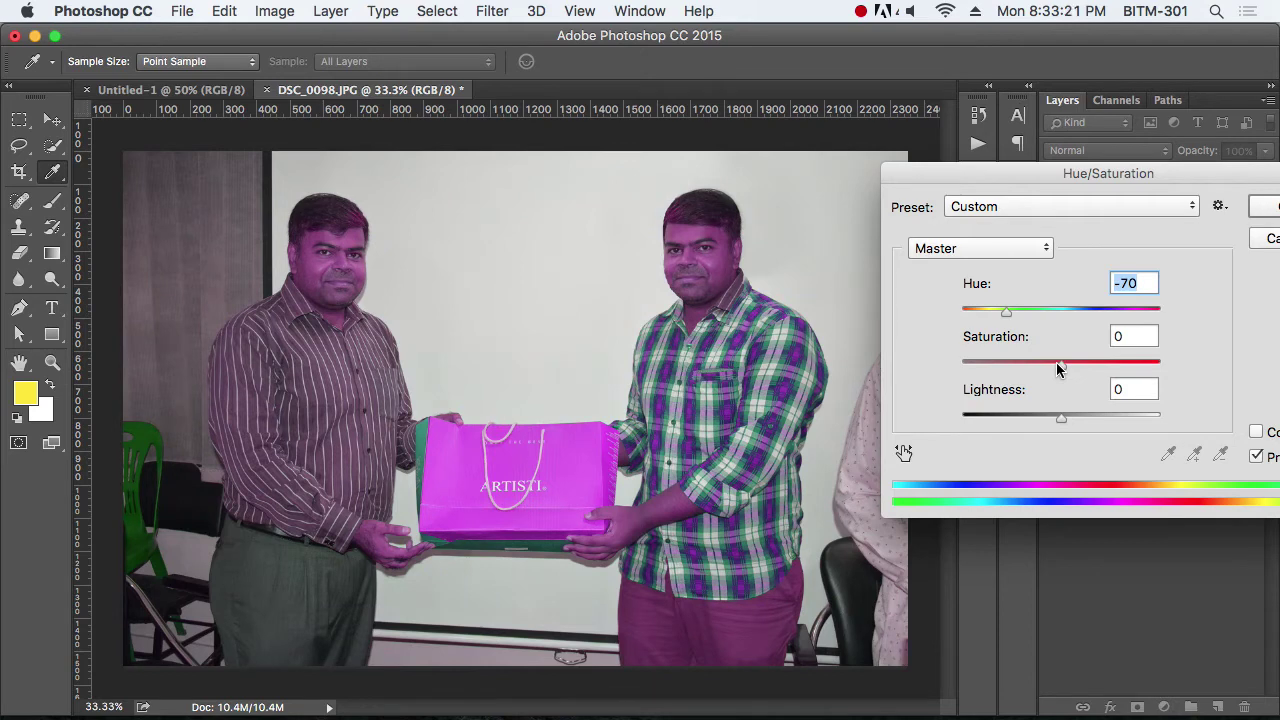
# Step: Apply the adjustment with Saturation +23, Lightness 0 and Hue -72, and undo it
pyautogui.moveTo(1056, 362); pyautogui.dragTo(1096, 370)
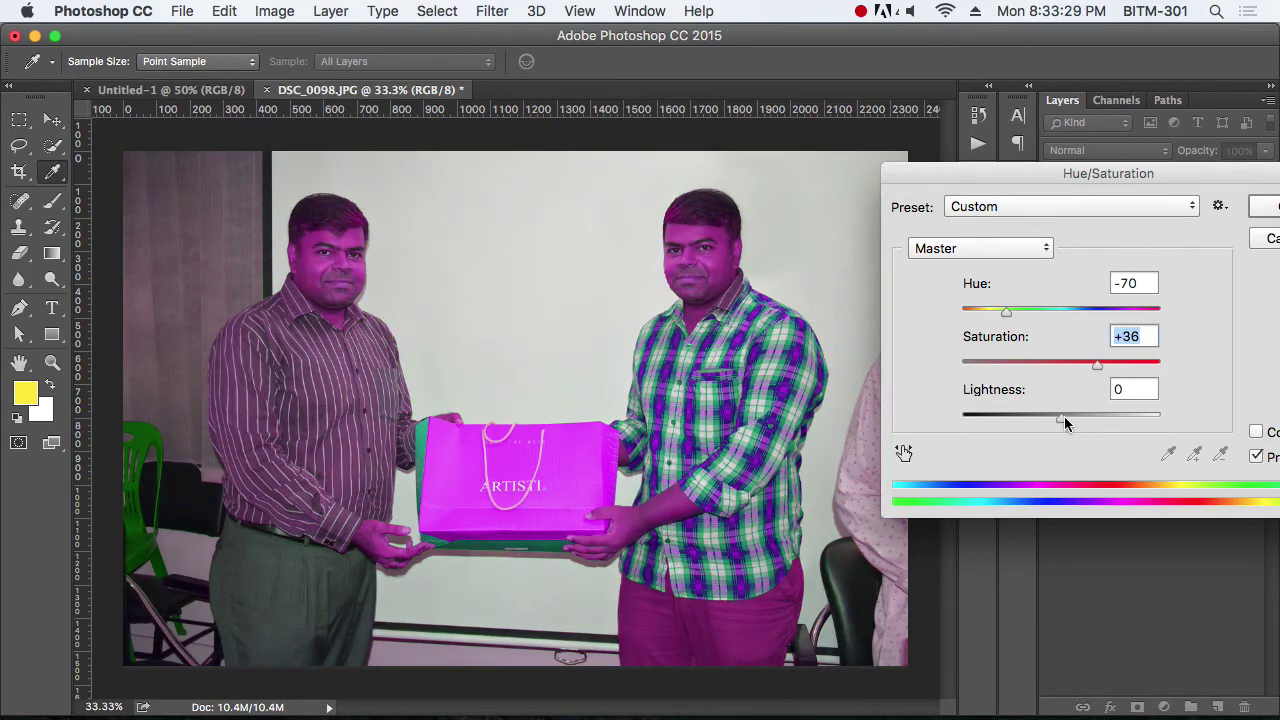
pyautogui.moveTo(1064, 416)
pyautogui.mouseDown()
pyautogui.moveTo(951, 416)
pyautogui.moveTo(1193, 428)
pyautogui.moveTo(1042, 428)
pyautogui.moveTo(1079, 424)
pyautogui.moveTo(1062, 428)
pyautogui.mouseUp()
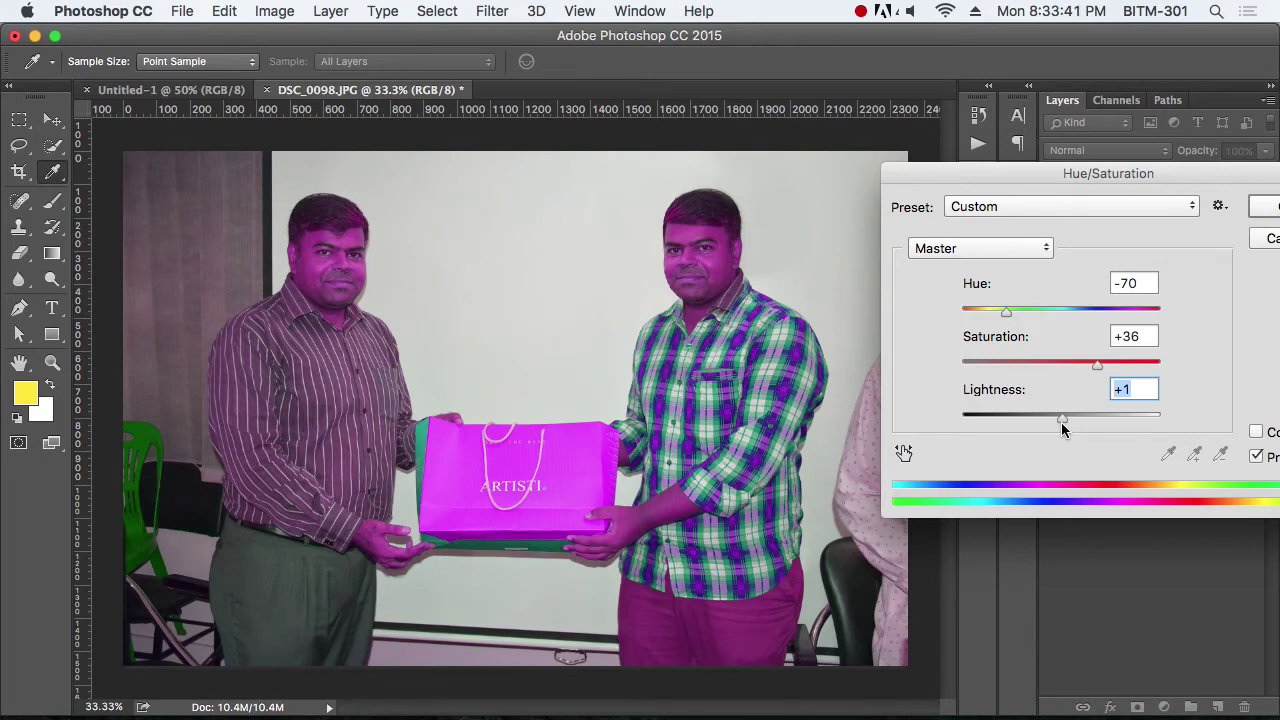
pyautogui.write('0')
pyautogui.moveTo(1099, 364)
pyautogui.mouseDown()
pyautogui.moveTo(1131, 366)
pyautogui.moveTo(1003, 369)
pyautogui.moveTo(1084, 364)
pyautogui.mouseUp()
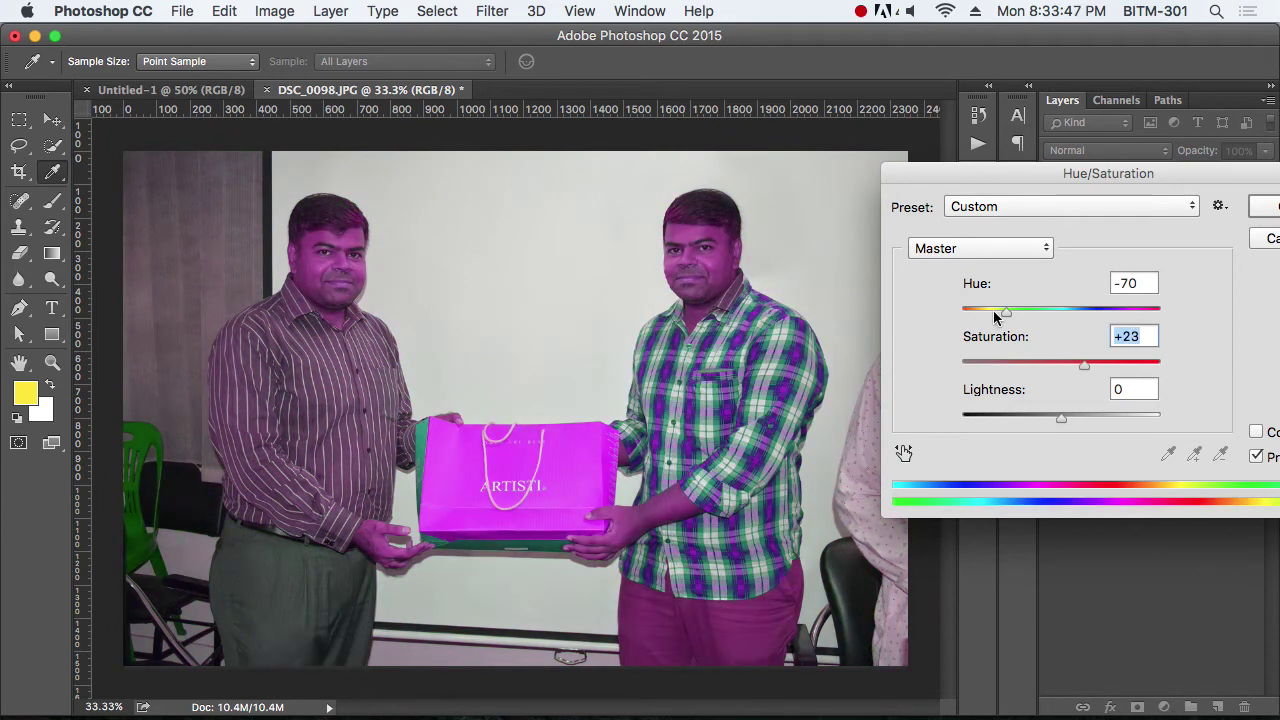
pyautogui.moveTo(995, 316)
pyautogui.mouseDown()
pyautogui.moveTo(1034, 320)
pyautogui.moveTo(1005, 318)
pyautogui.mouseUp()
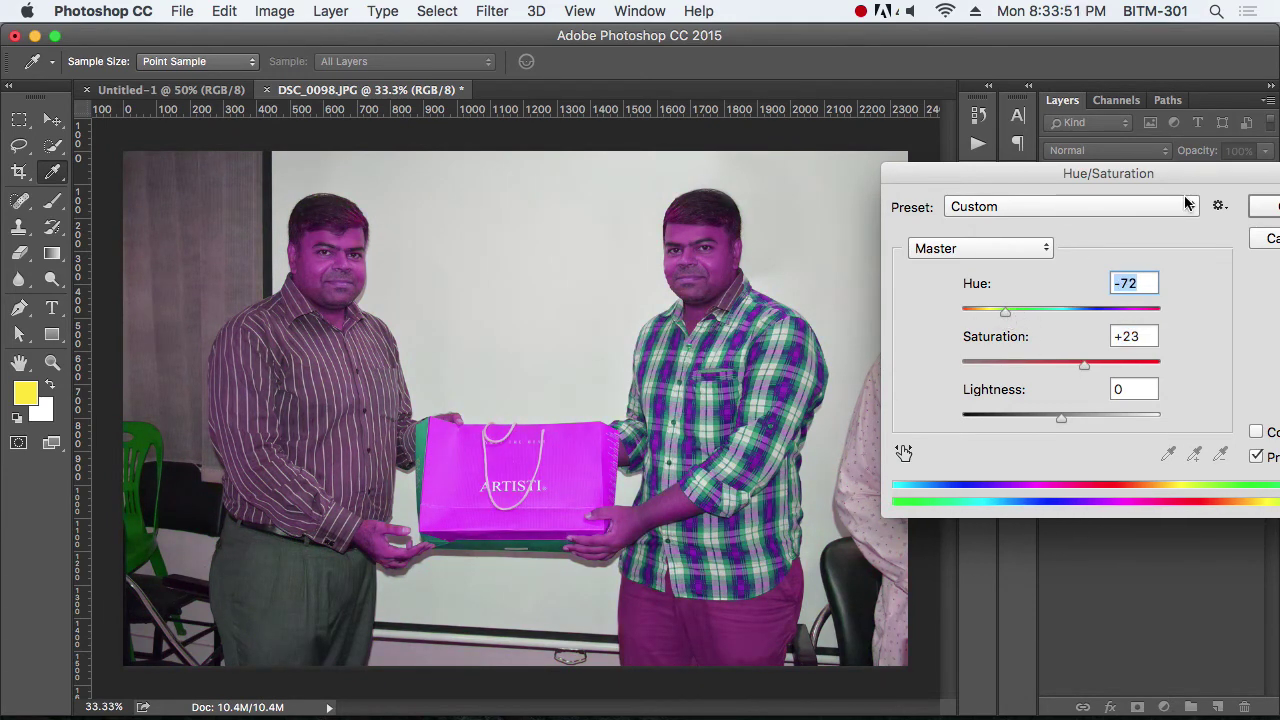
pyautogui.moveTo(1183, 175); pyautogui.dragTo(876, 156)
pyautogui.click(992, 196)
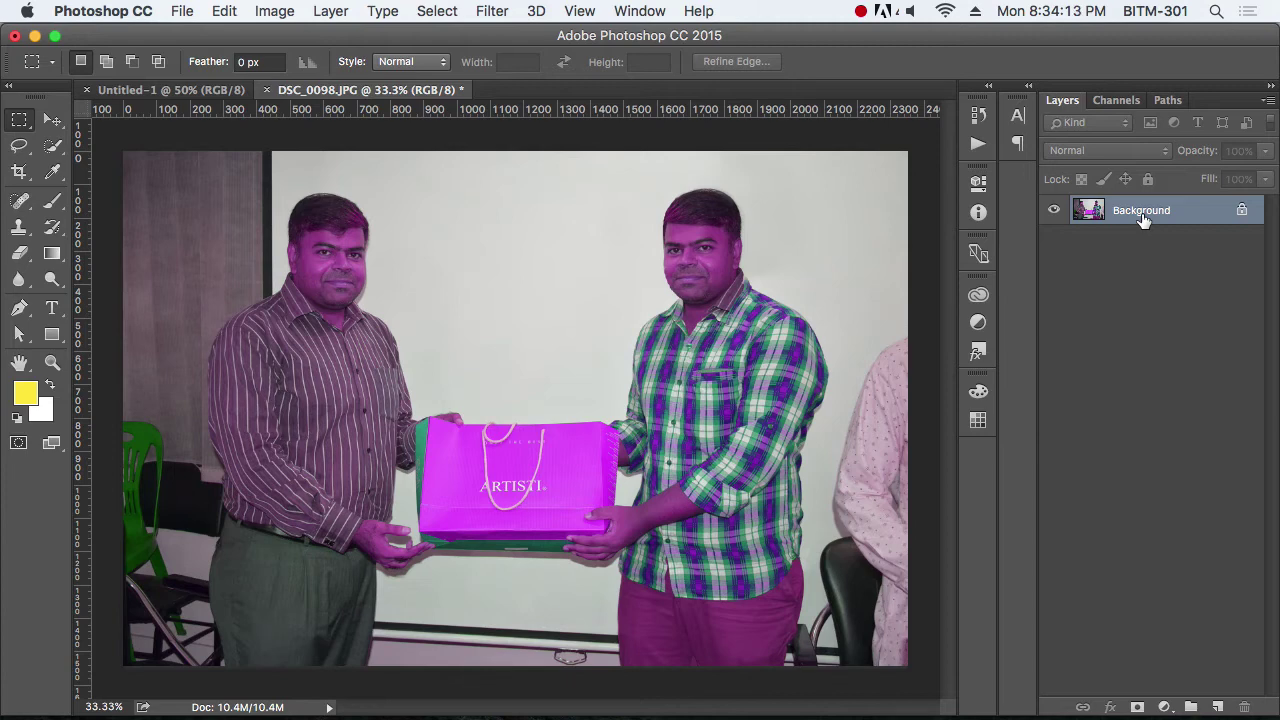
pyautogui.press('super+z')
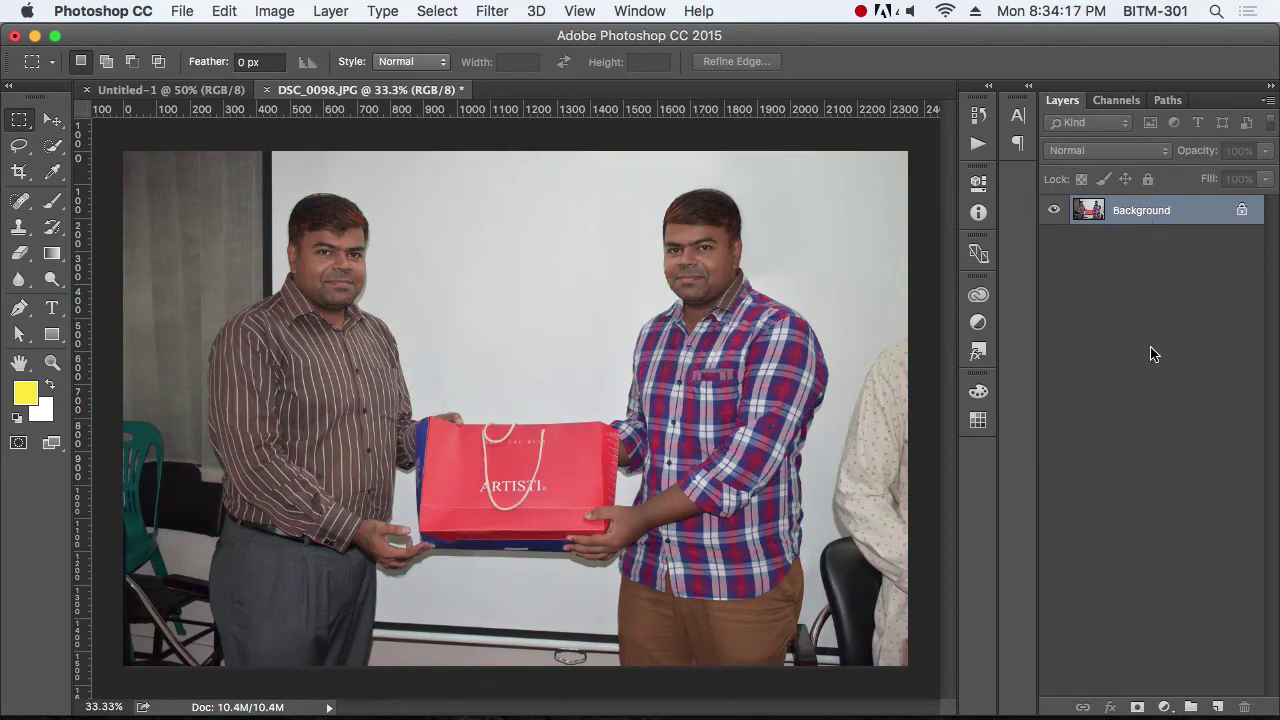
# Step: Add a Hue/Saturation adjustment layer above the Background layer
pyautogui.click(1165, 706)
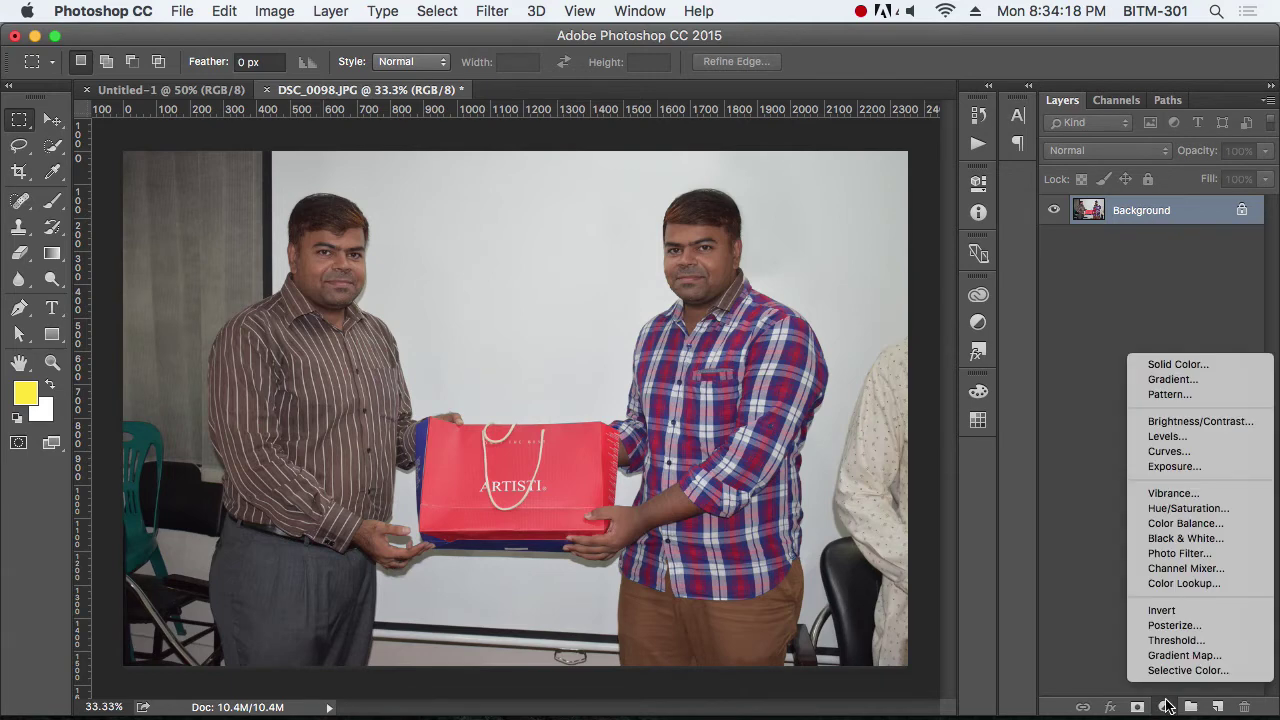
pyautogui.click(1205, 508)
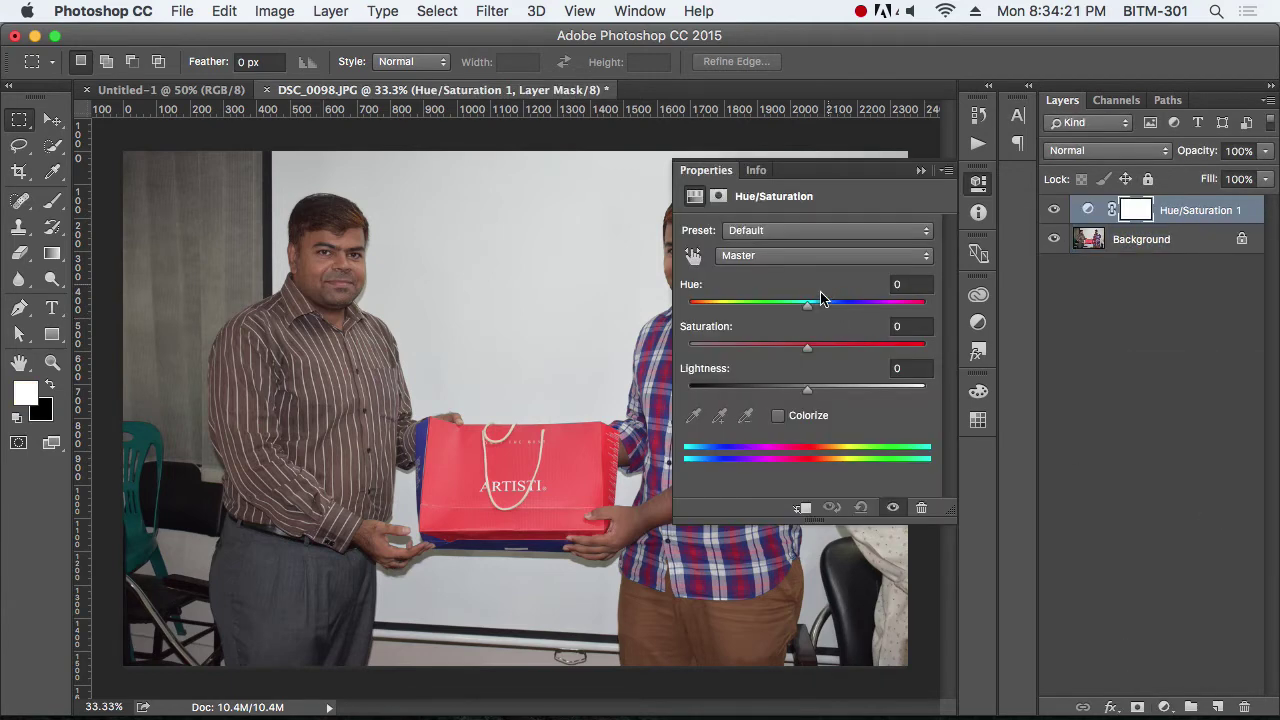
# Step: Set the Hue/Saturation adjustment layer to Hue -69, Saturation +34 and Lightness -8, and close its properties
pyautogui.moveTo(808, 303); pyautogui.dragTo(743, 309)
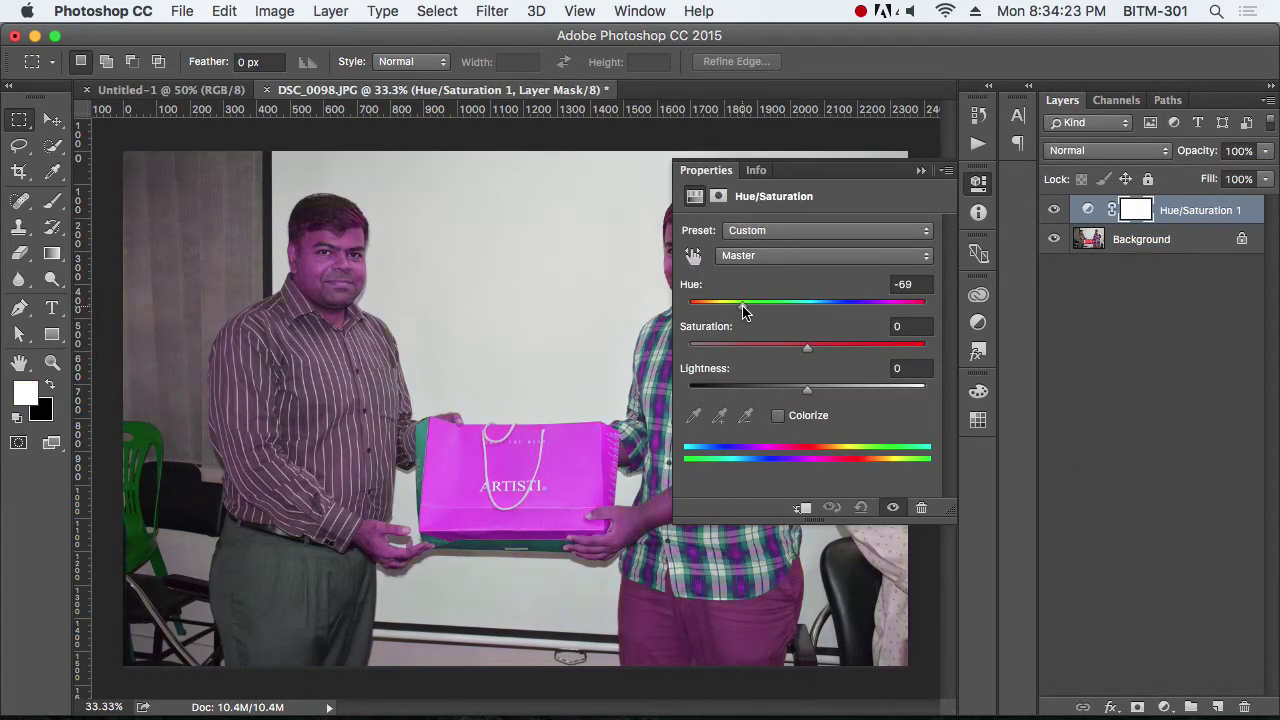
pyautogui.moveTo(808, 346); pyautogui.dragTo(846, 351)
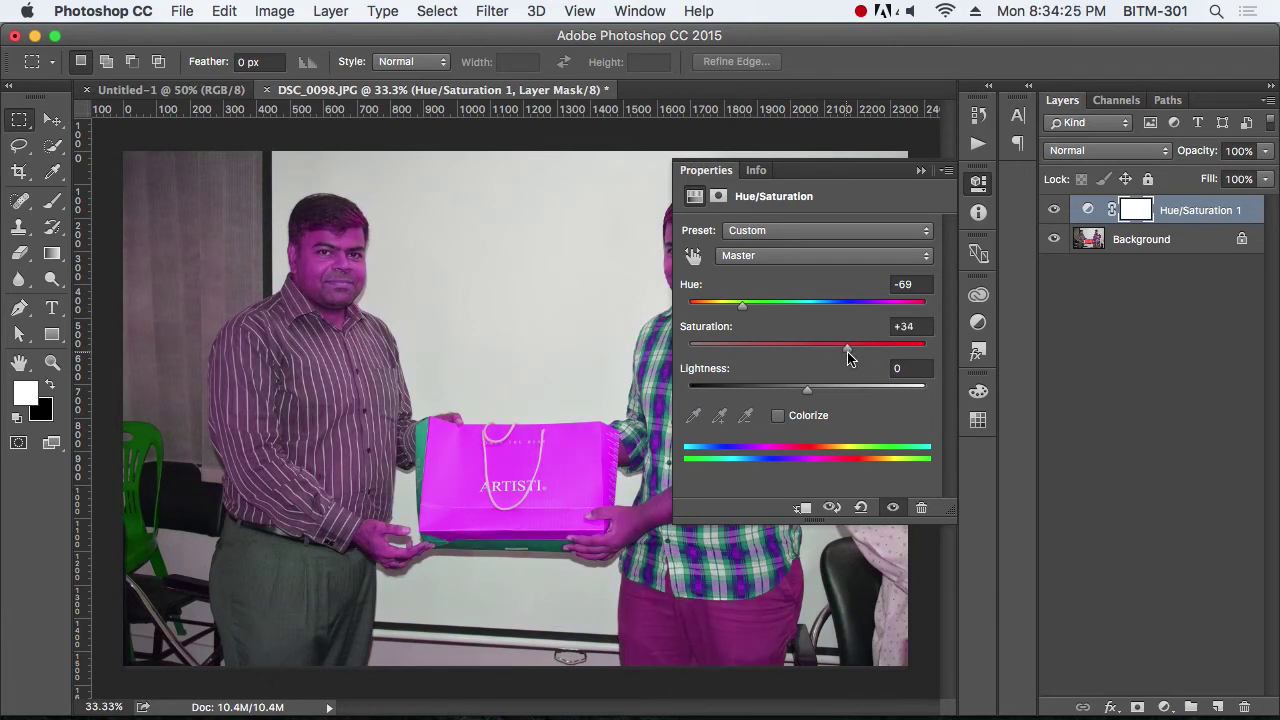
pyautogui.moveTo(803, 391); pyautogui.dragTo(798, 395)
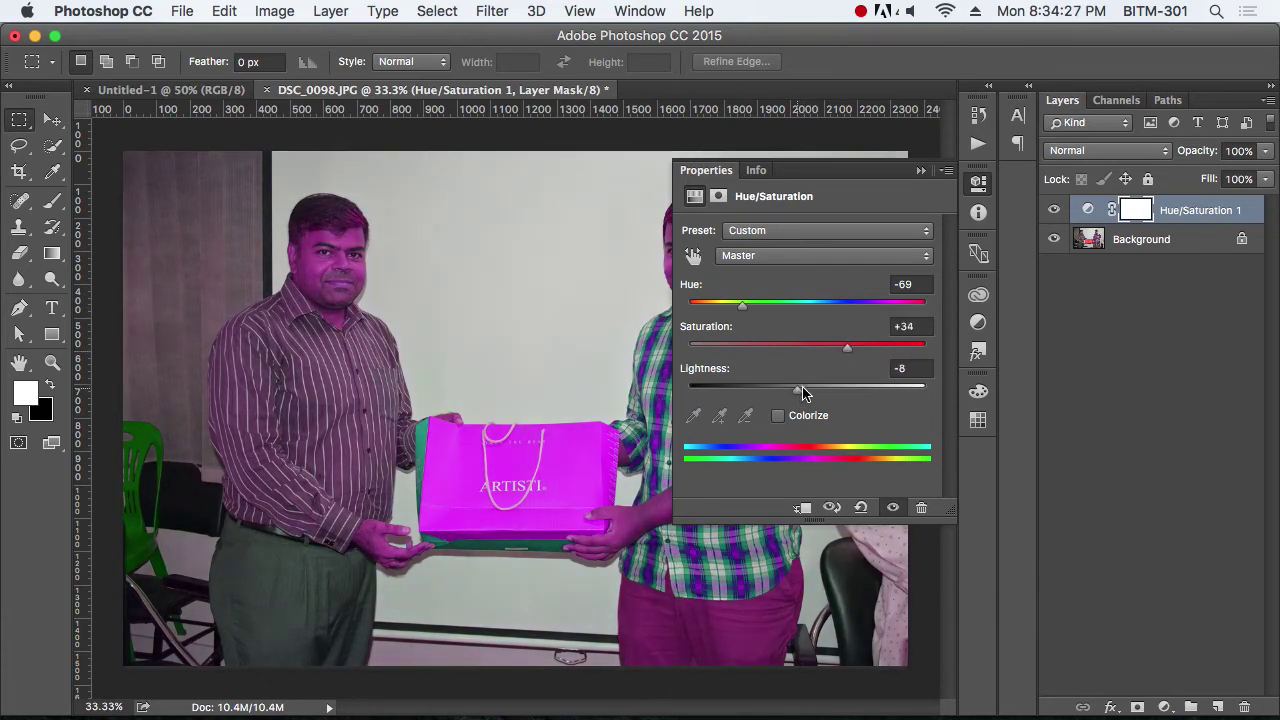
pyautogui.click(981, 185)
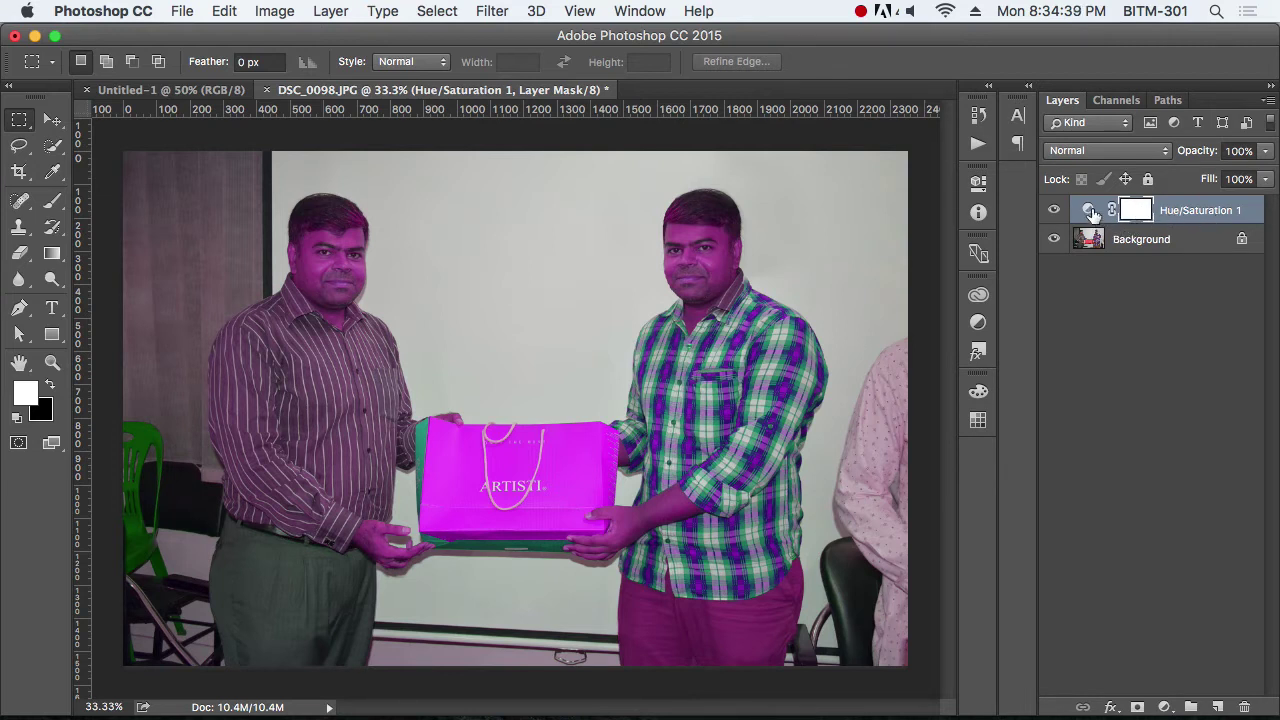
pyautogui.click(1146, 293)
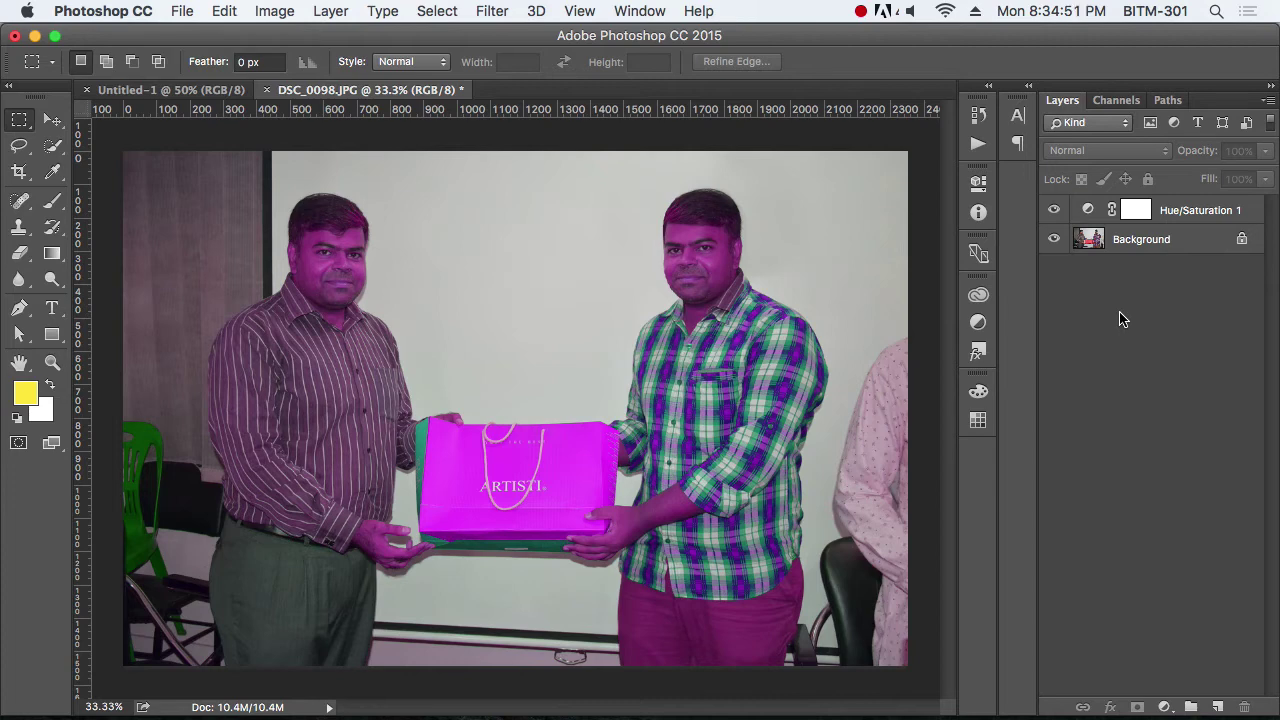
# Step: Reopen the Hue/Saturation adjustment layer's settings, change the Hue to +93 and close them
pyautogui.click(1088, 211)
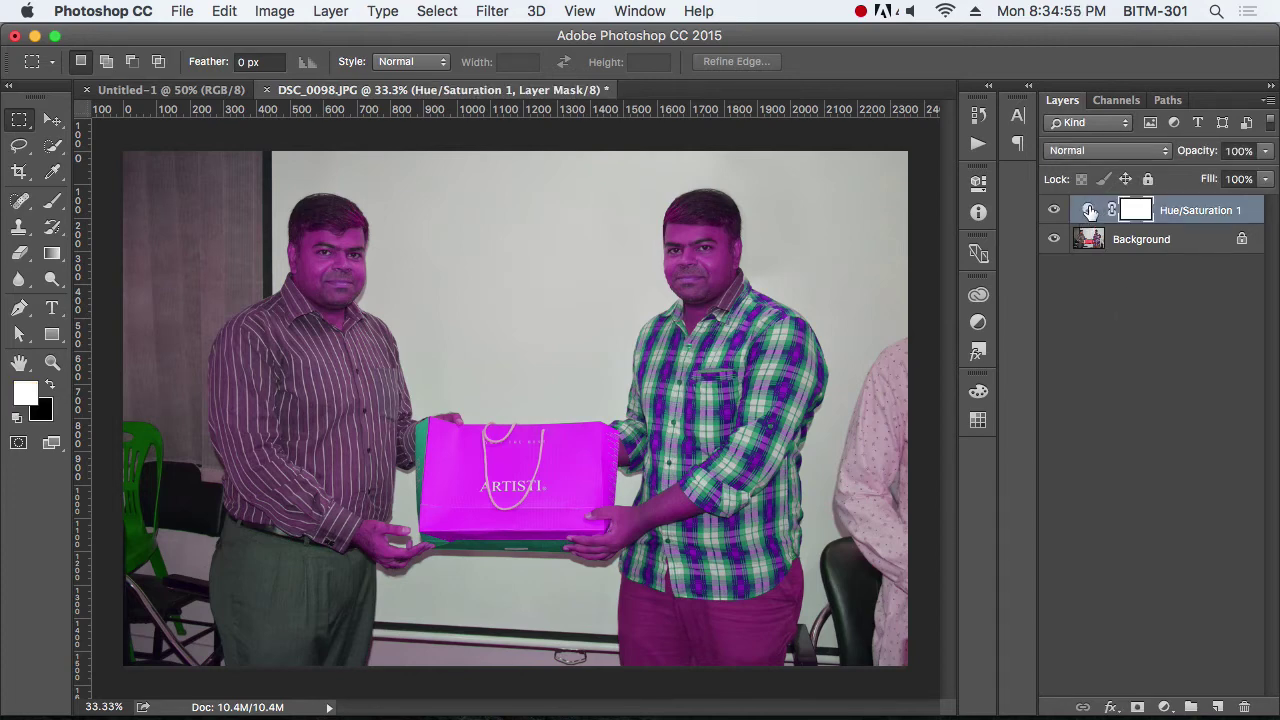
pyautogui.doubleClick(1090, 211)
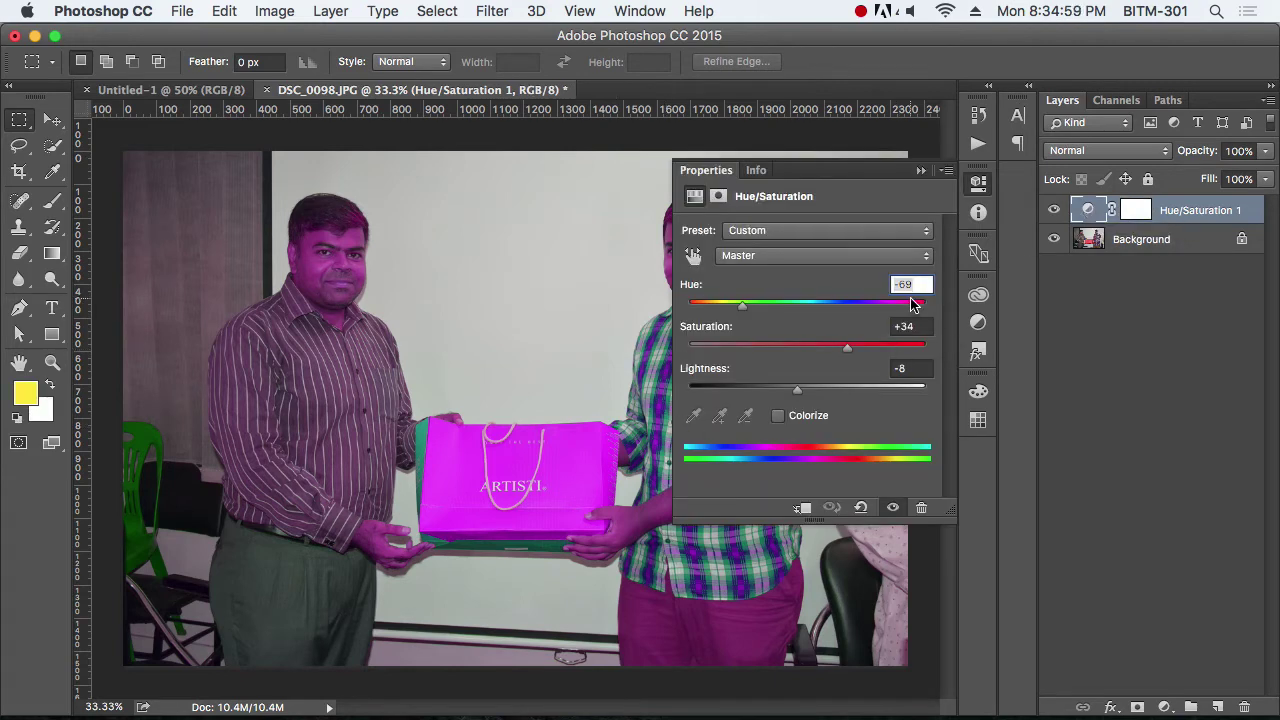
pyautogui.moveTo(743, 305); pyautogui.dragTo(884, 318)
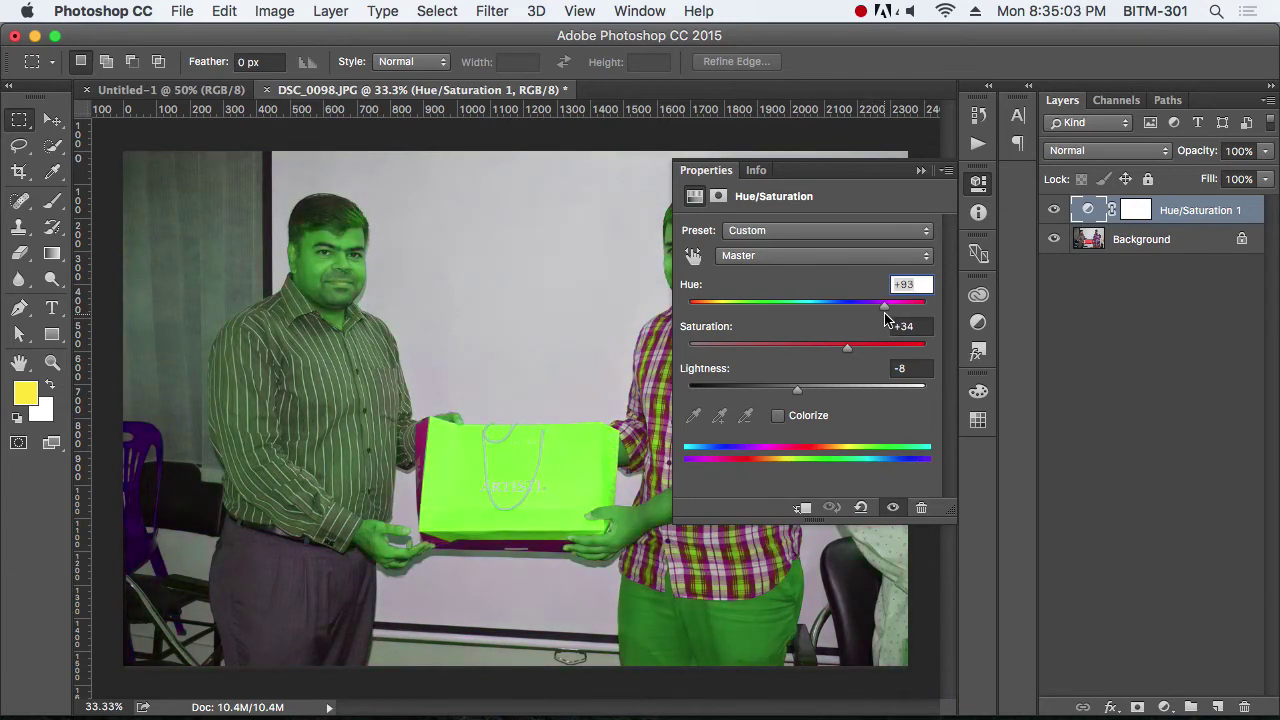
pyautogui.click(978, 184)
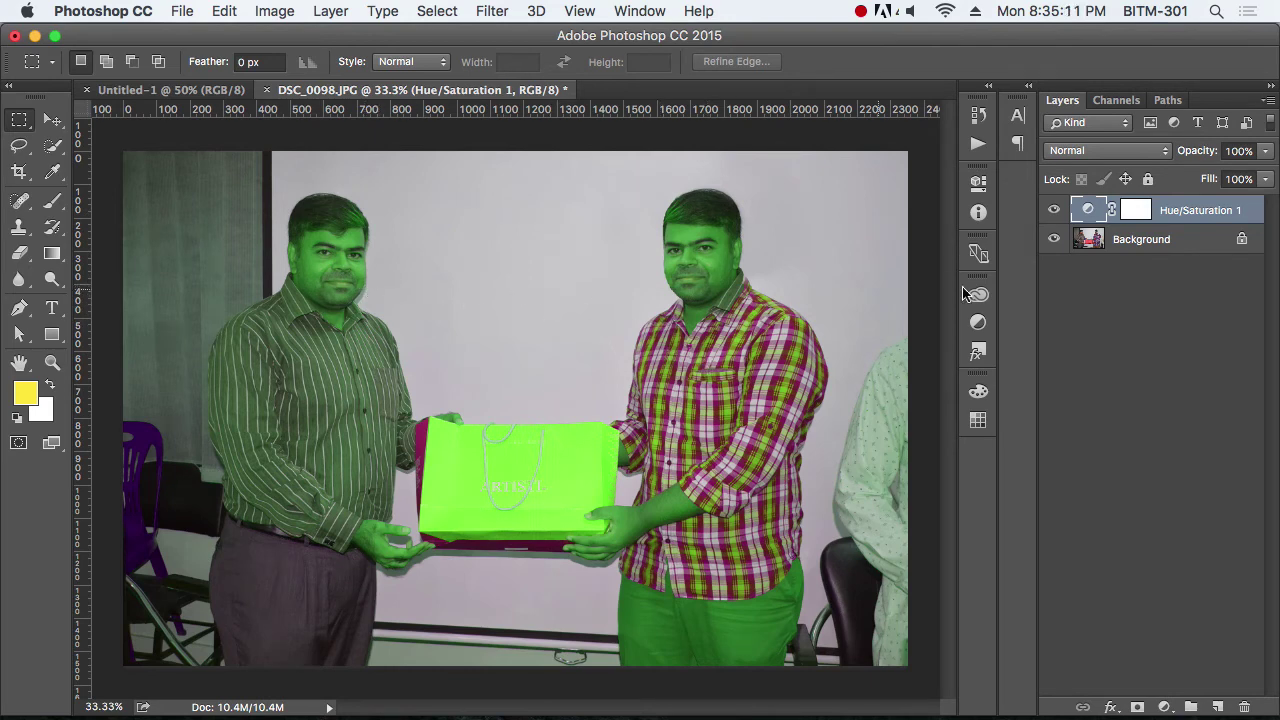
# Step: Erase the Hue/Saturation layer mask over the head of the man in the plaid shirt, using a size 70 eraser at 100% opacity
pyautogui.click(1134, 211)
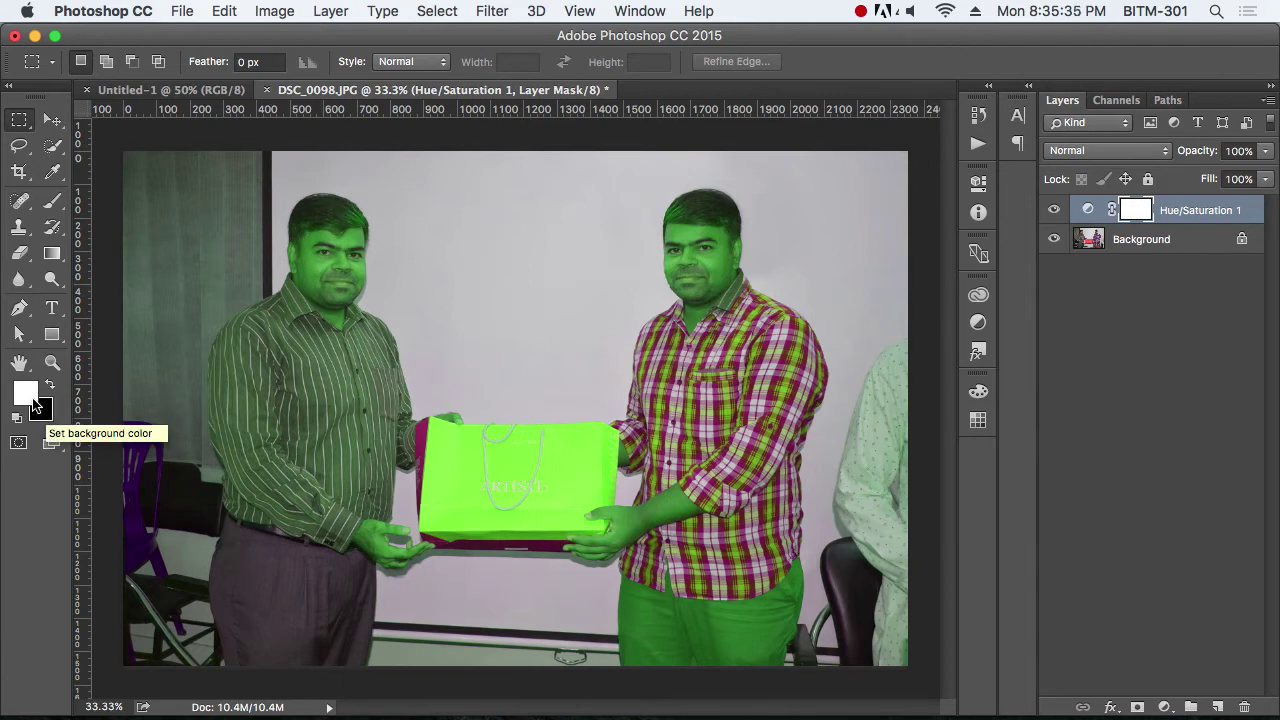
pyautogui.click(22, 256)
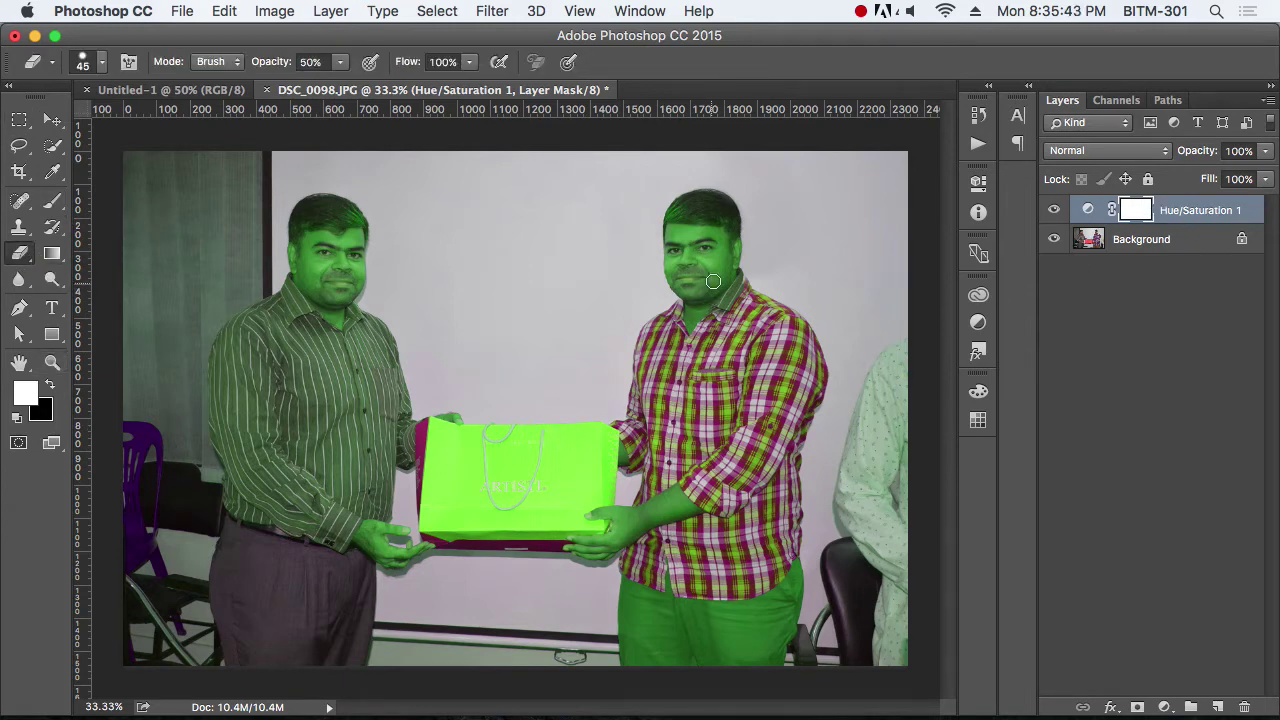
pyautogui.press(']')
pyautogui.press(']')
pyautogui.press(']')
pyautogui.scroll(3, 700, 250)
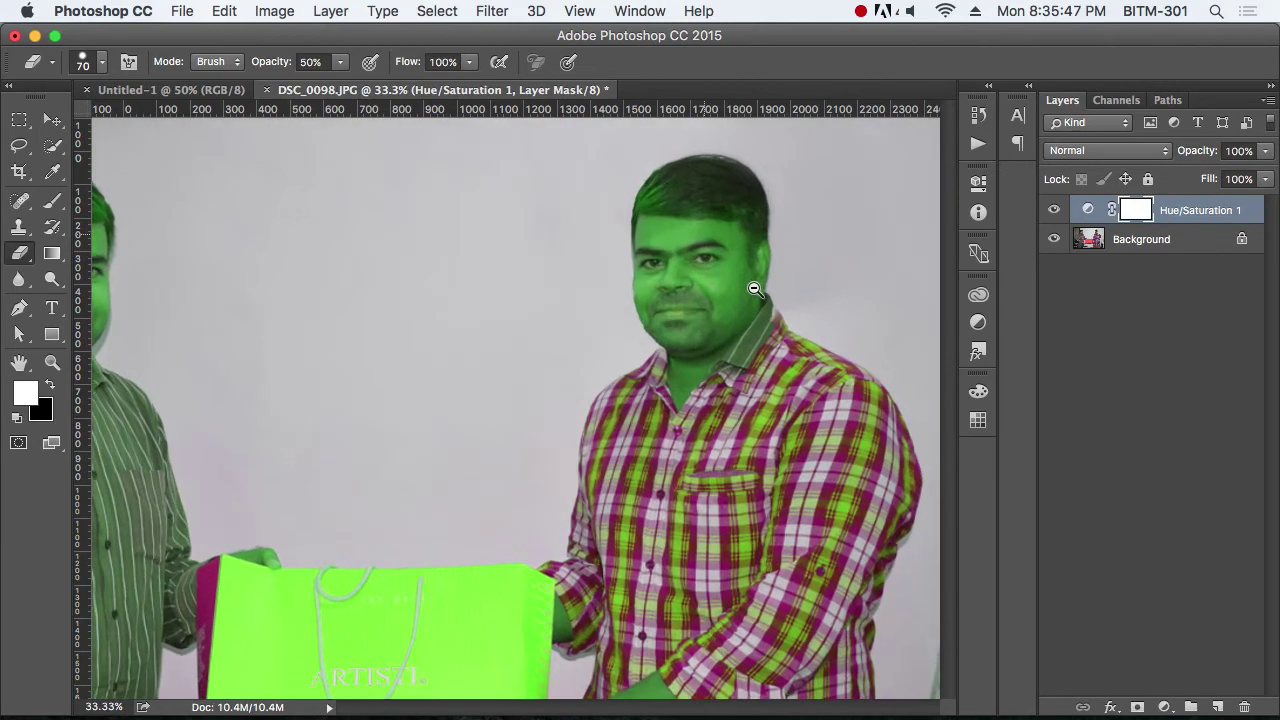
pyautogui.moveTo(702, 248)
pyautogui.mouseDown()
pyautogui.moveTo(654, 231)
pyautogui.moveTo(730, 240)
pyautogui.moveTo(752, 257)
pyautogui.moveTo(738, 312)
pyautogui.moveTo(683, 386)
pyautogui.moveTo(689, 344)
pyautogui.moveTo(653, 289)
pyautogui.moveTo(662, 199)
pyautogui.moveTo(723, 180)
pyautogui.moveTo(749, 207)
pyautogui.moveTo(747, 239)
pyautogui.moveTo(711, 213)
pyautogui.moveTo(683, 265)
pyautogui.moveTo(714, 281)
pyautogui.moveTo(703, 276)
pyautogui.moveTo(697, 317)
pyautogui.moveTo(657, 318)
pyautogui.moveTo(643, 236)
pyautogui.moveTo(678, 176)
pyautogui.moveTo(723, 168)
pyautogui.moveTo(739, 182)
pyautogui.moveTo(735, 287)
pyautogui.moveTo(683, 405)
pyautogui.mouseUp()
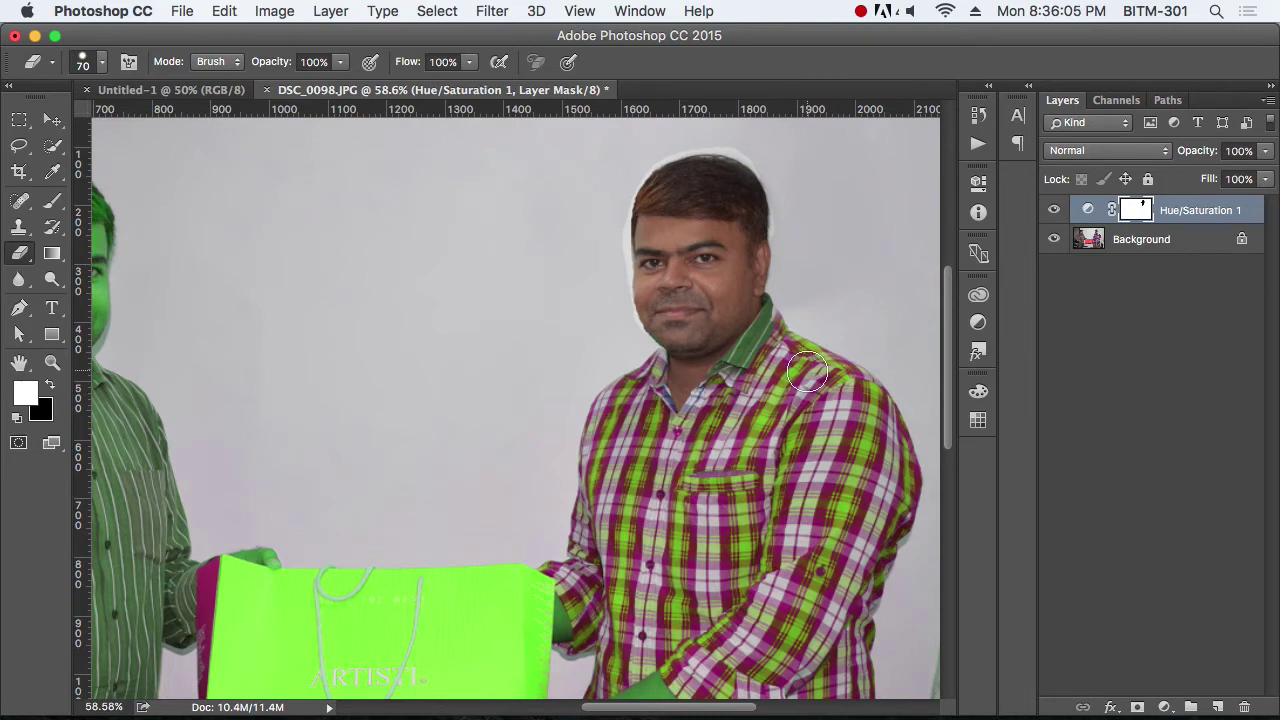
pyautogui.press('super+minus')
pyautogui.press('super+minus')
pyautogui.press('super+minus')
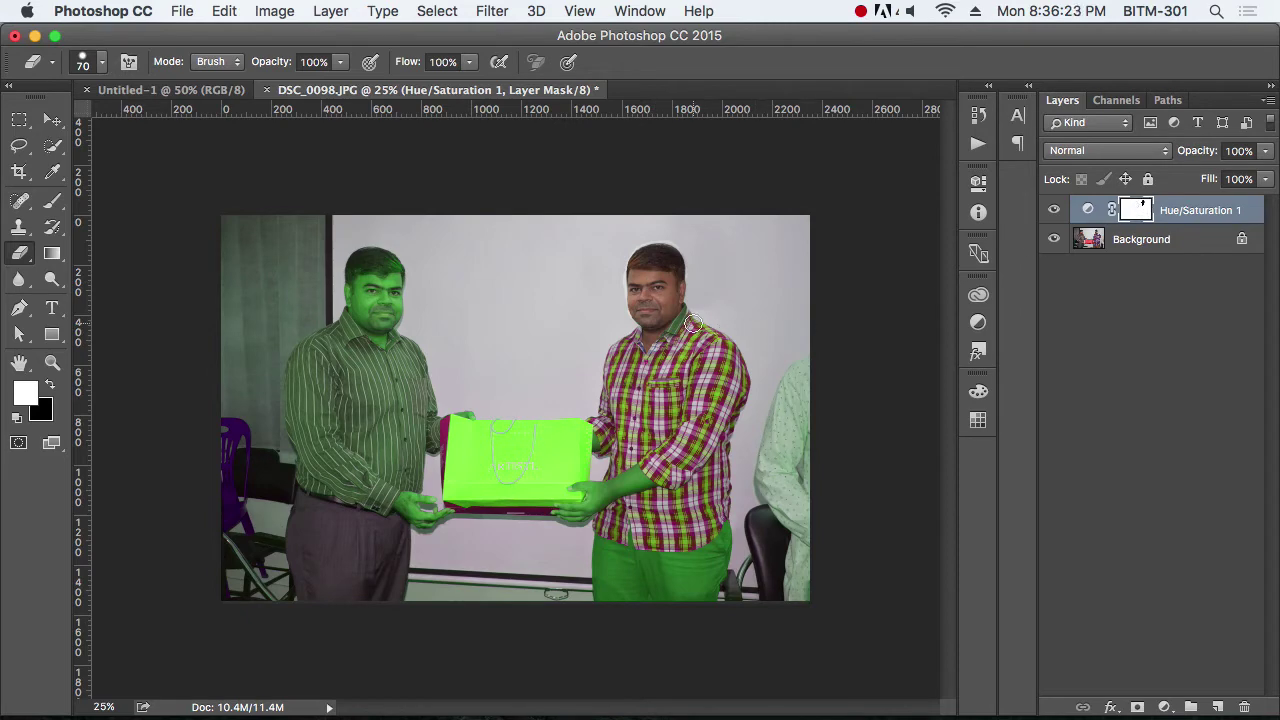
pyautogui.press('super+equal')
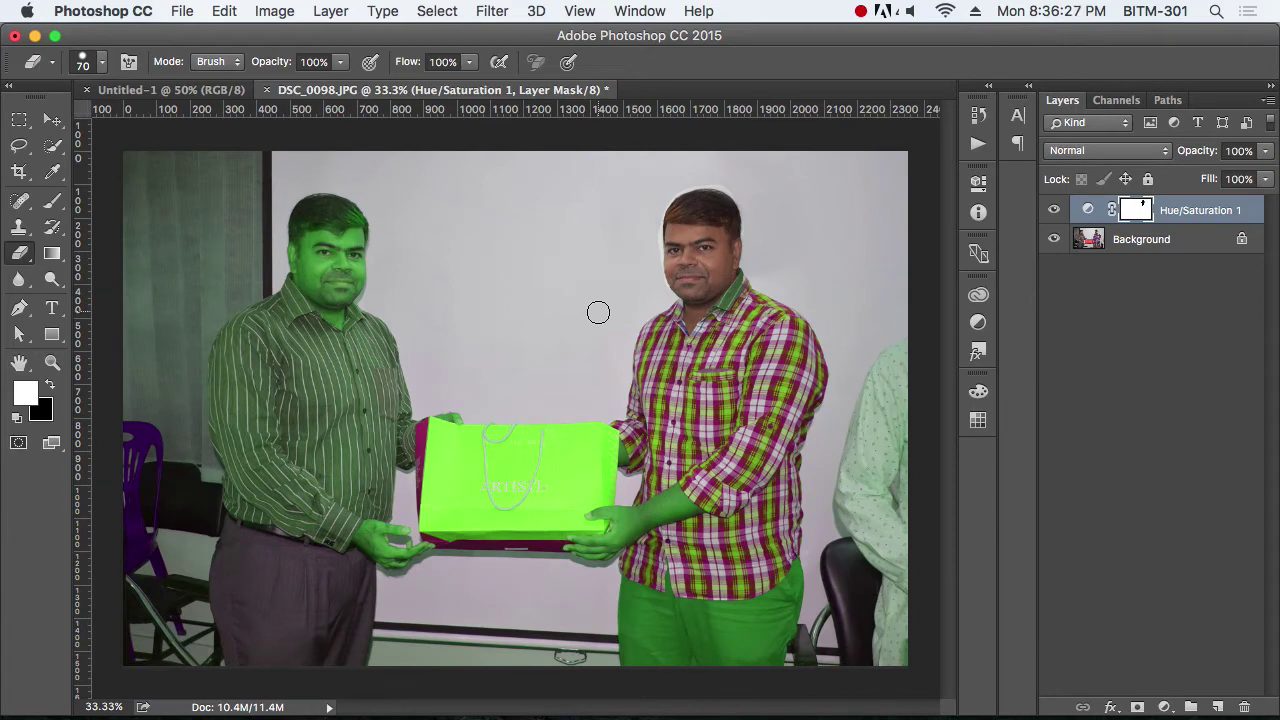
pyautogui.click(274, 11)
pyautogui.moveTo(293, 66)
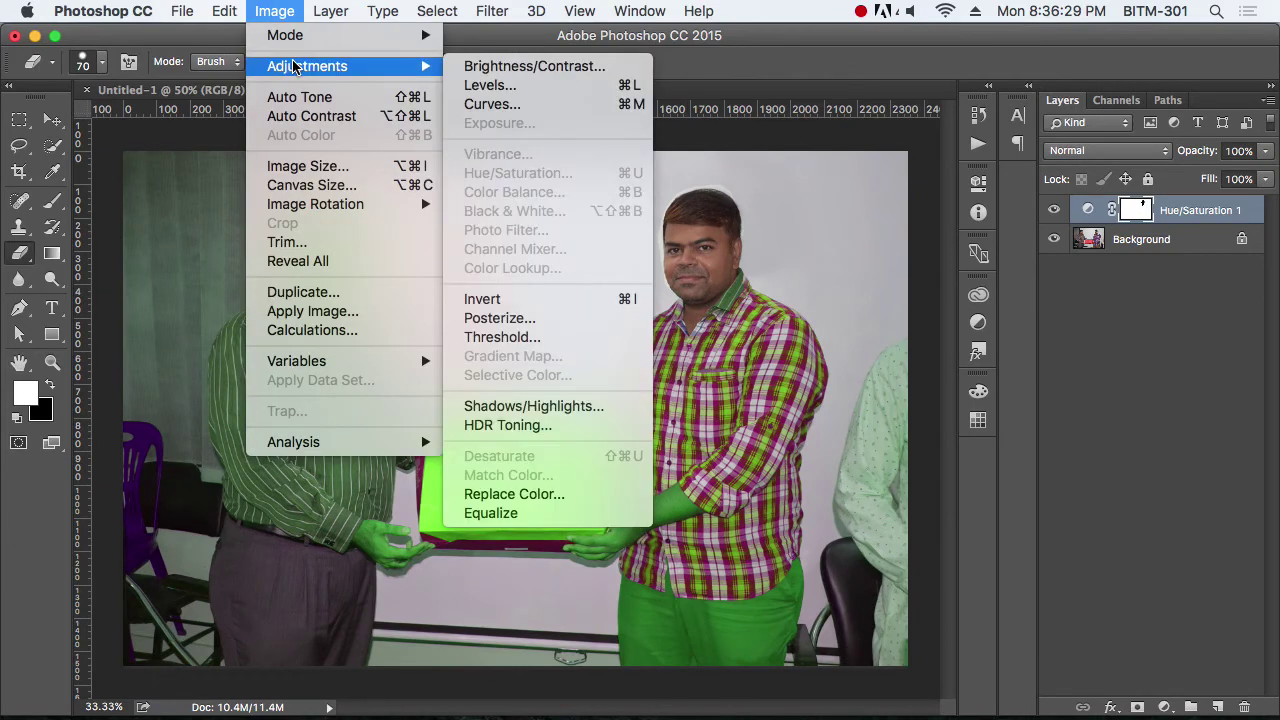
pyautogui.click(912, 57)
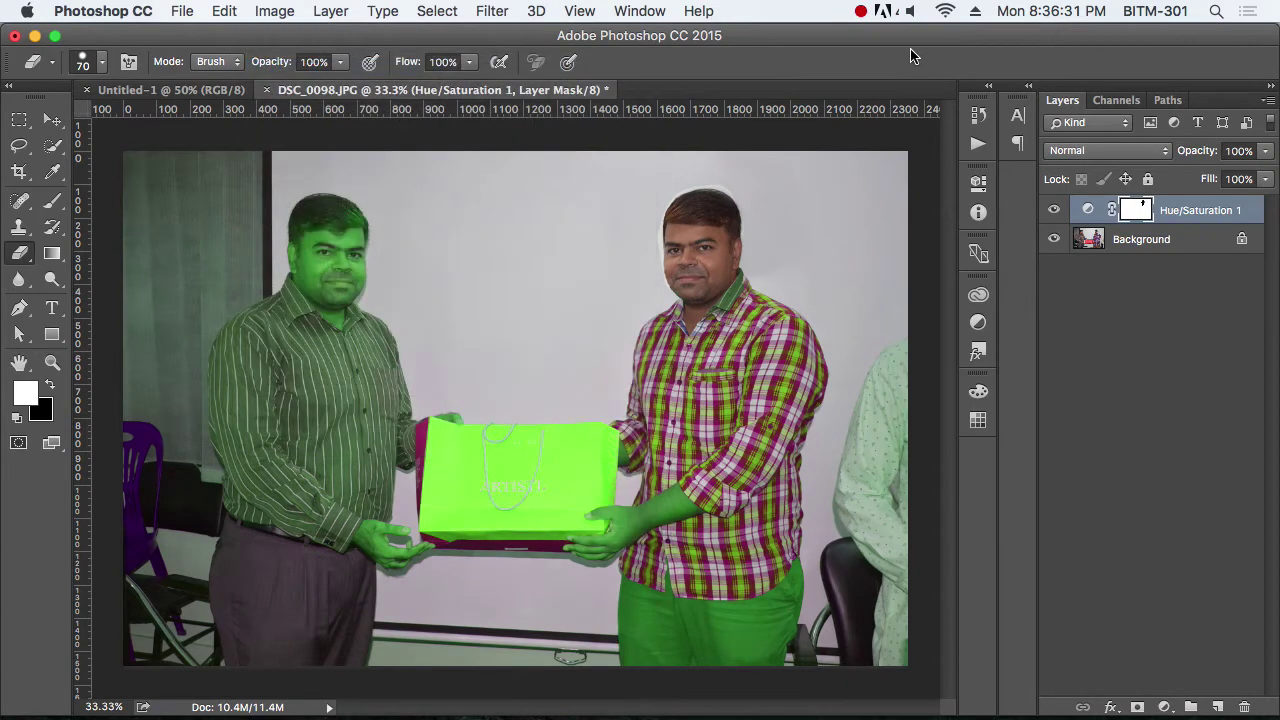
pyautogui.press('m')
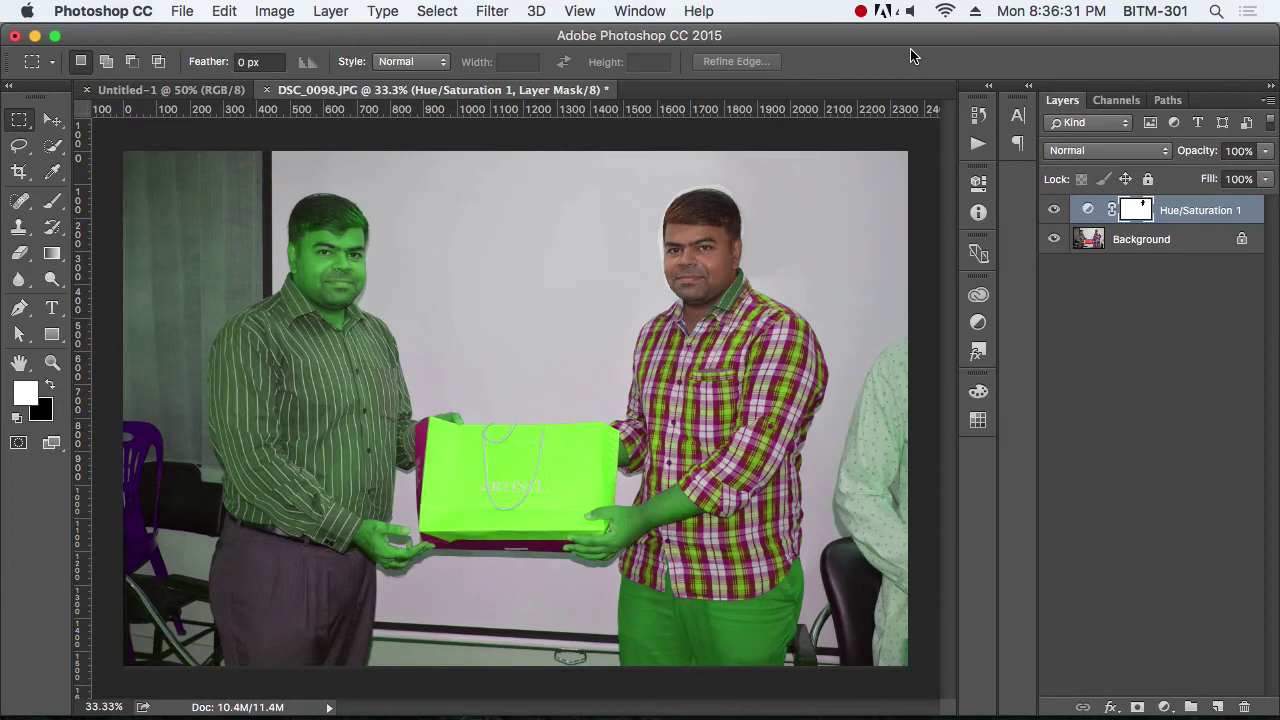
# Step: Step the history back to before the Hue/Saturation adjustment layer was added, and restore the layer
pyautogui.click(1163, 707)
pyautogui.click(1067, 600)
pyautogui.press('super+z')
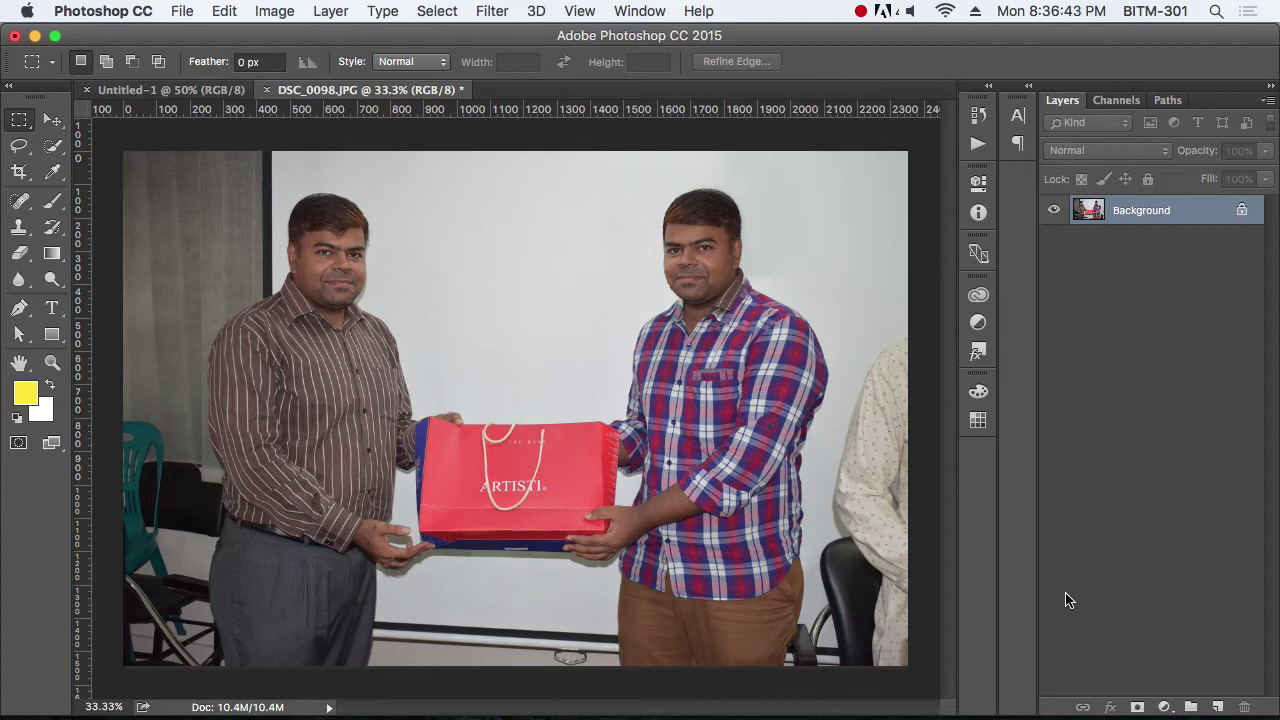
pyautogui.press('super+z')
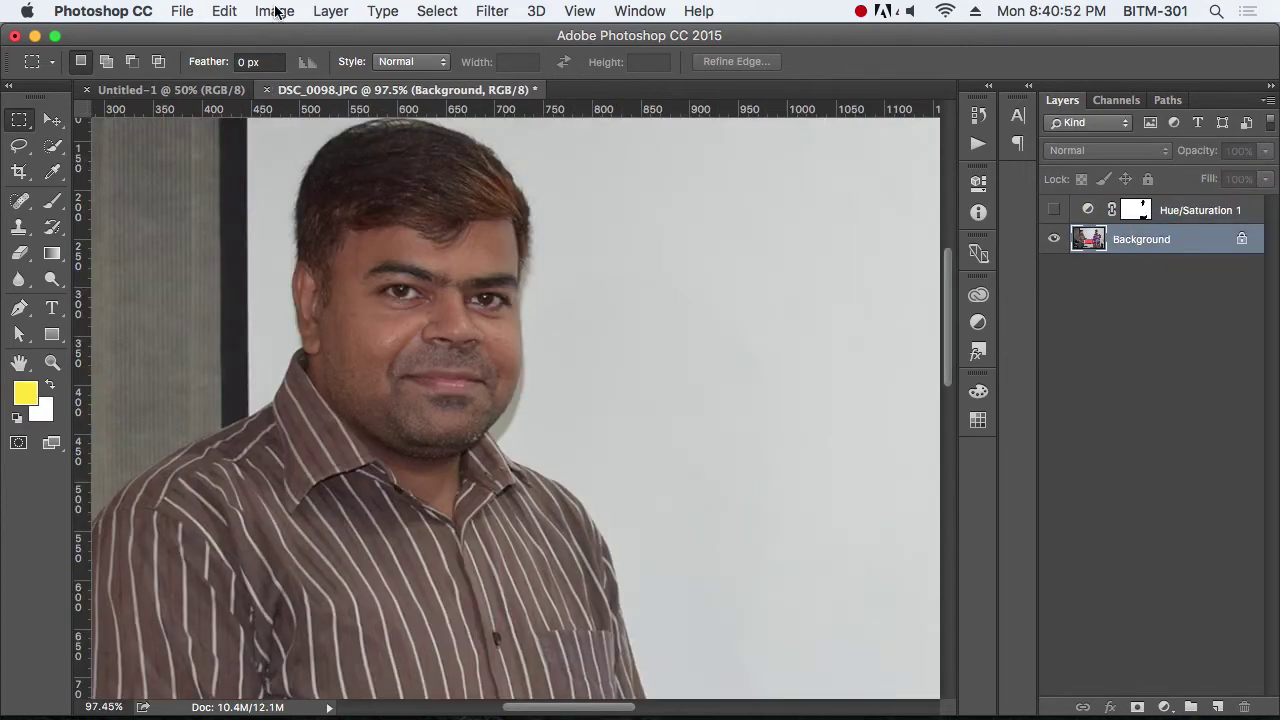
# Step: Try Brightness/Contrast directly on the Background photo with Brightness 100 and Contrast 68
pyautogui.click(275, 10)
pyautogui.moveTo(335, 66)
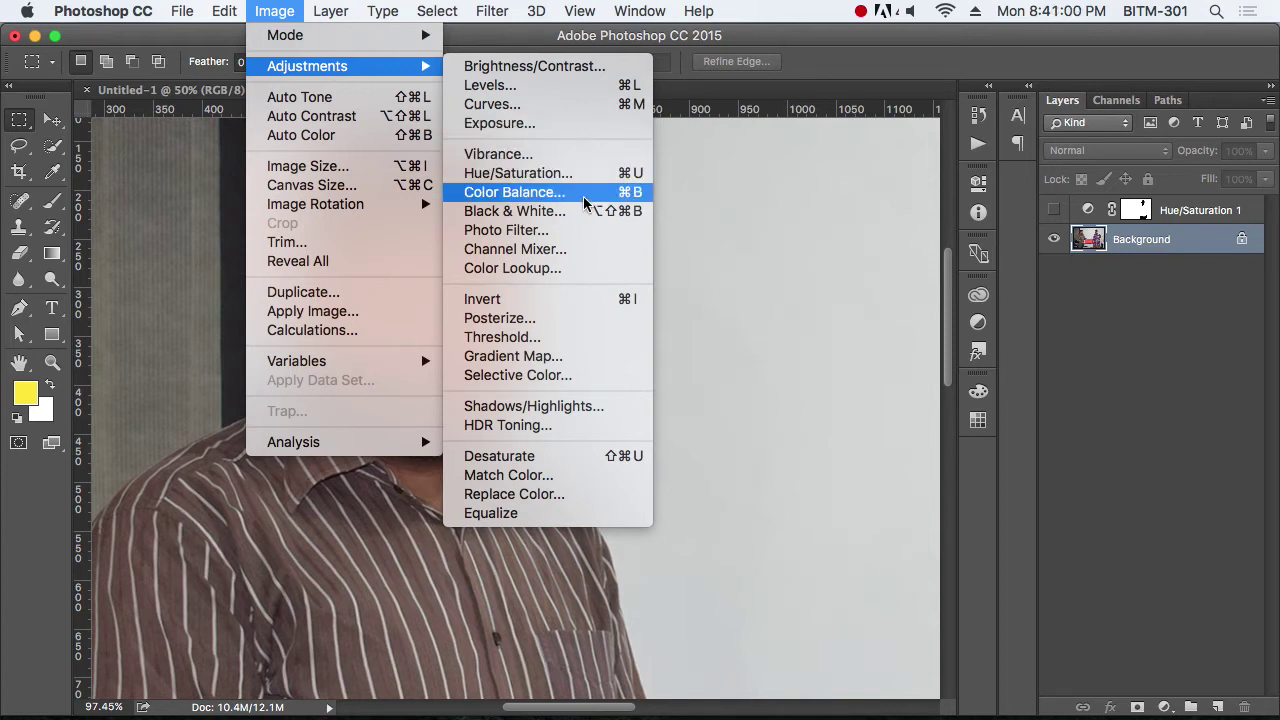
pyautogui.click(555, 70)
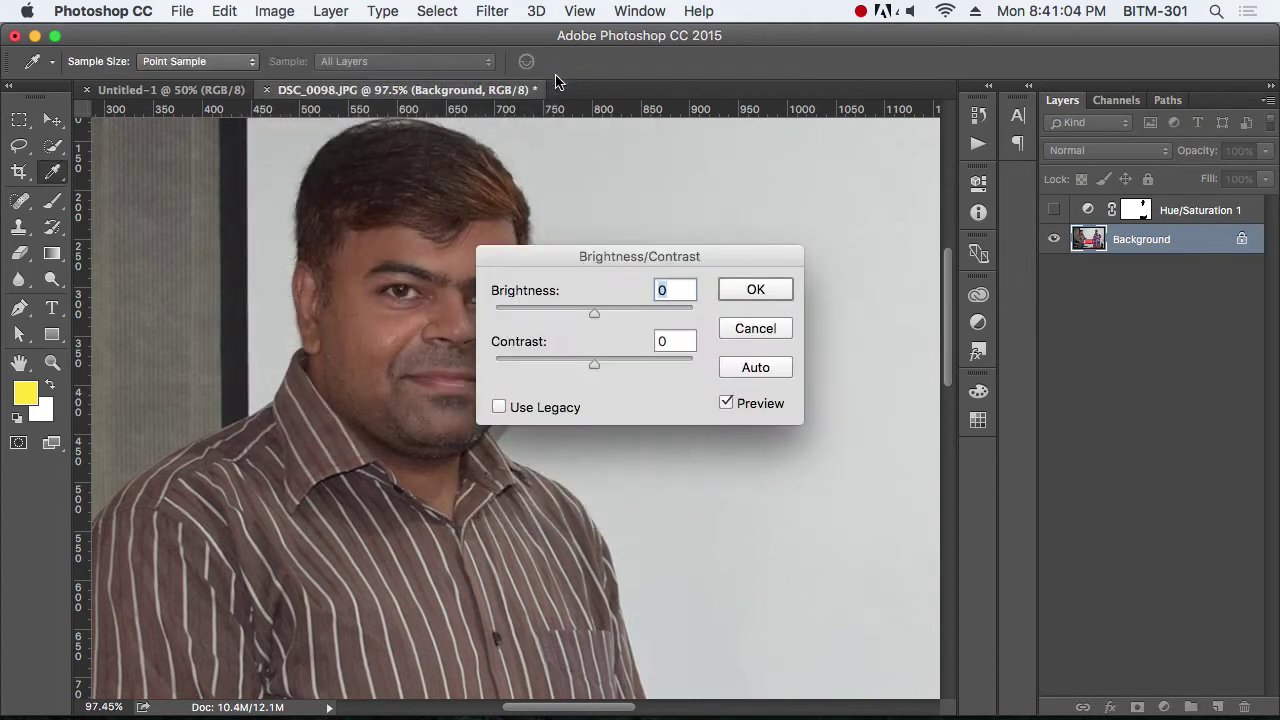
pyautogui.moveTo(684, 243); pyautogui.dragTo(878, 287)
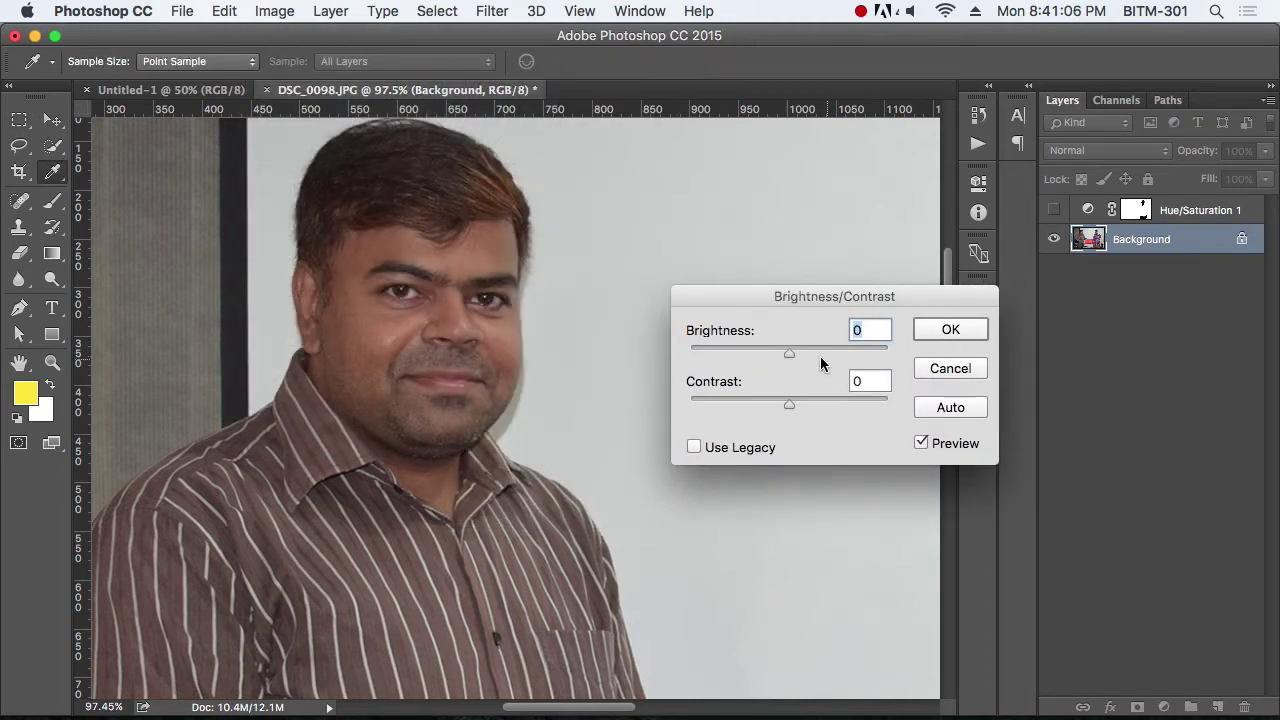
pyautogui.moveTo(793, 350); pyautogui.dragTo(854, 350)
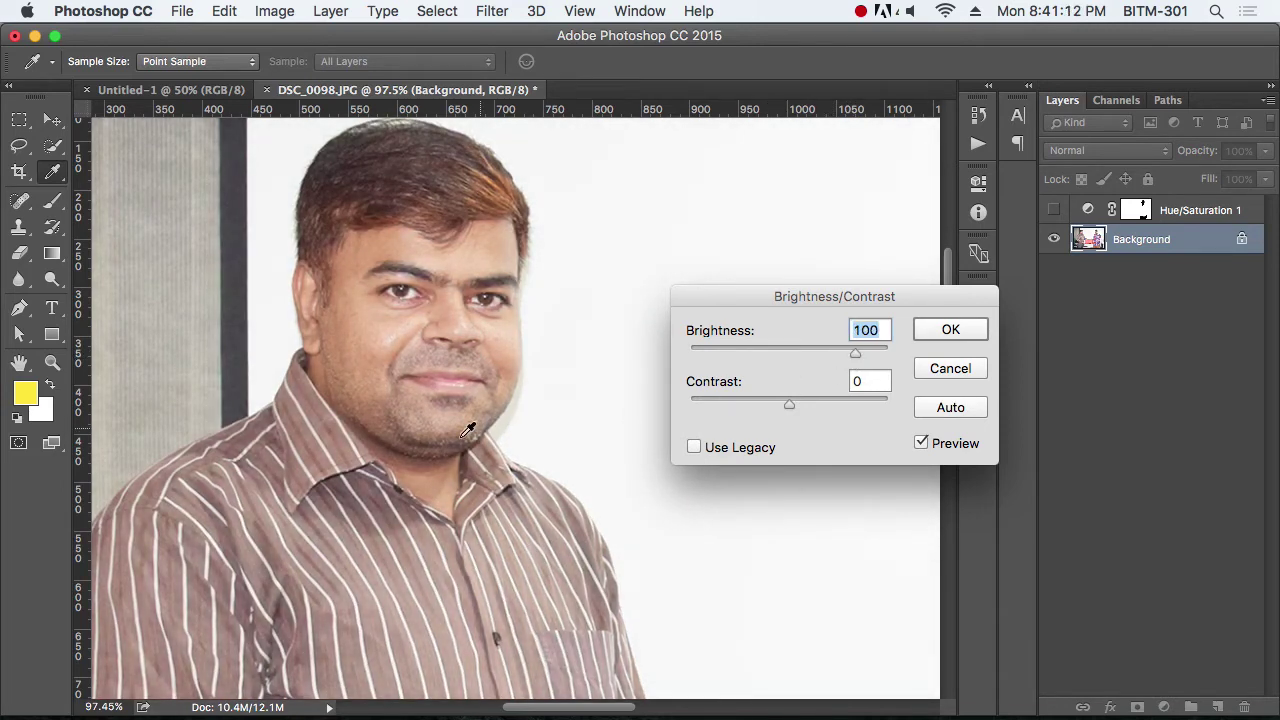
pyautogui.moveTo(791, 405); pyautogui.dragTo(834, 405)
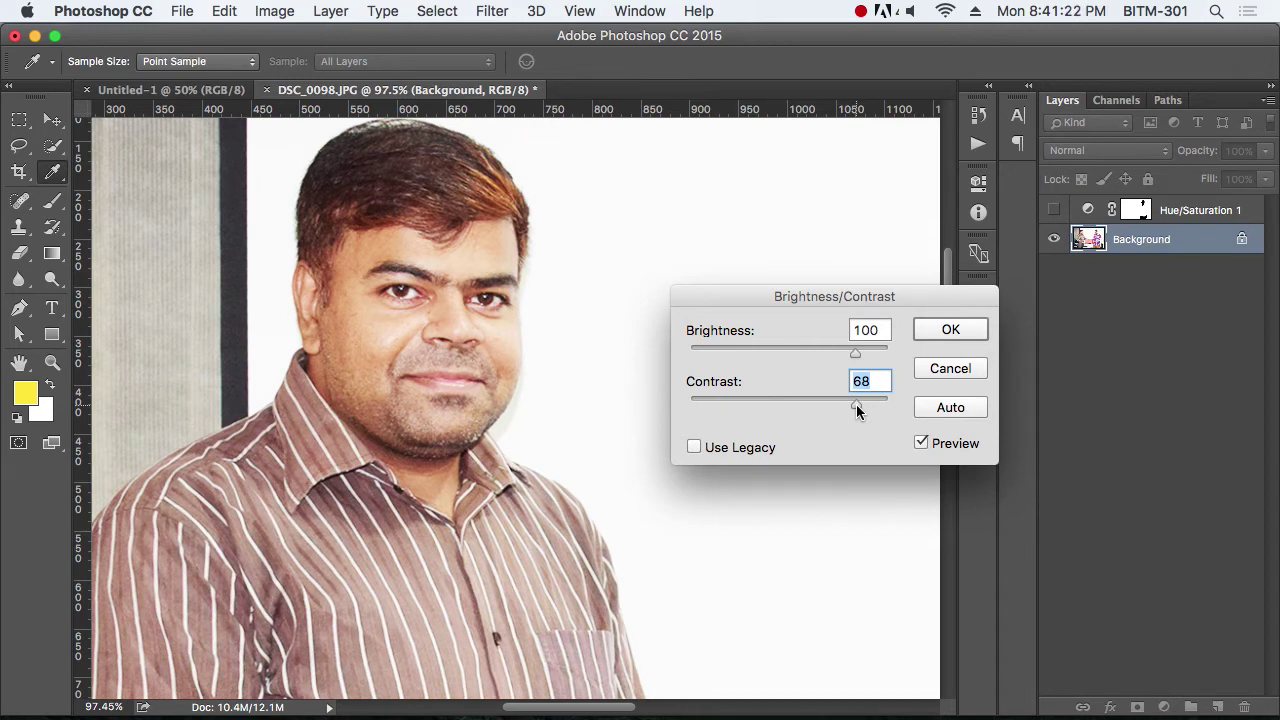
# Step: Compare the photo with and without the Brightness/Contrast change by toggling the preview repeatedly
pyautogui.click(922, 446)
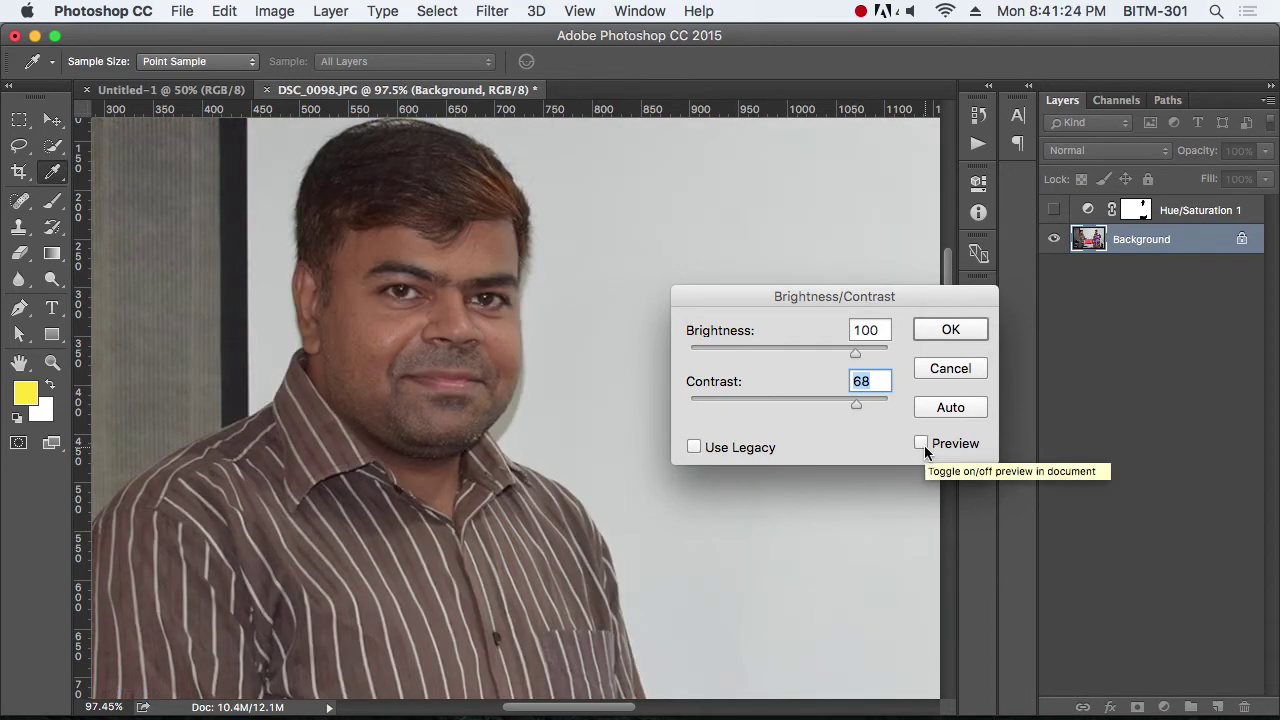
pyautogui.click(924, 449)
pyautogui.click(922, 446)
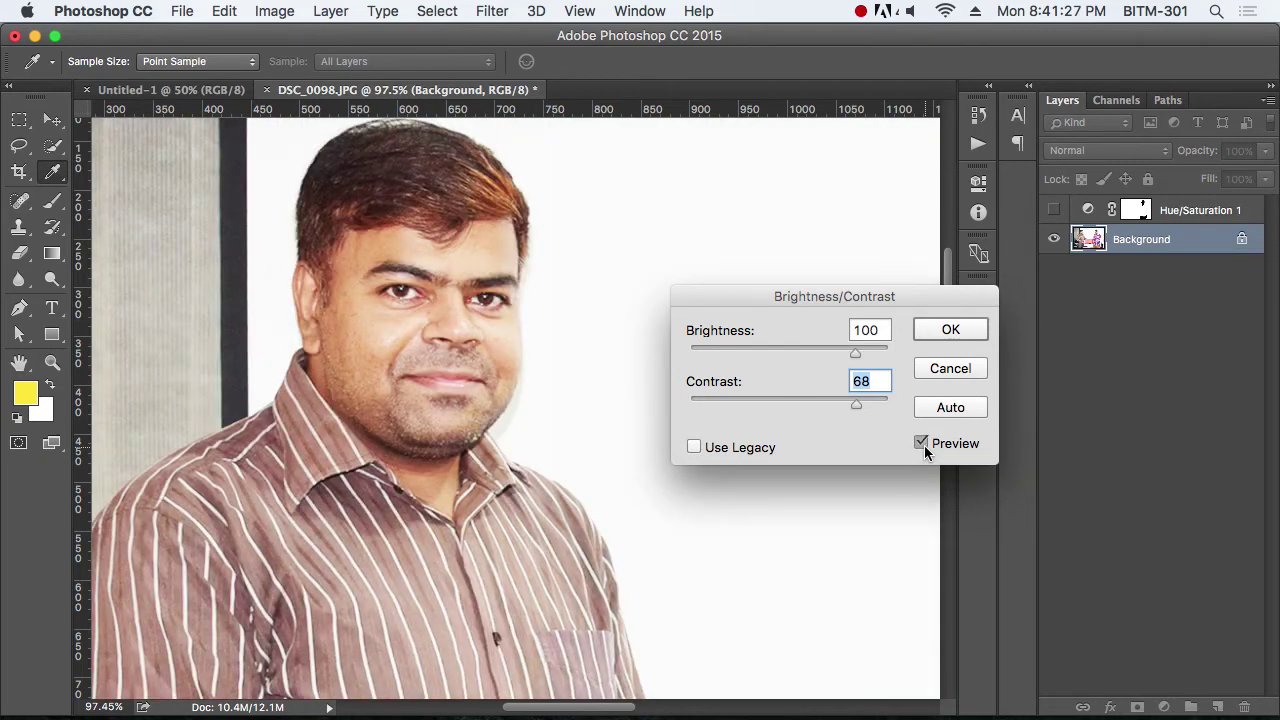
pyautogui.click(922, 446)
pyautogui.click(922, 446)
pyautogui.click(922, 446)
pyautogui.click(922, 446)
pyautogui.click(922, 446)
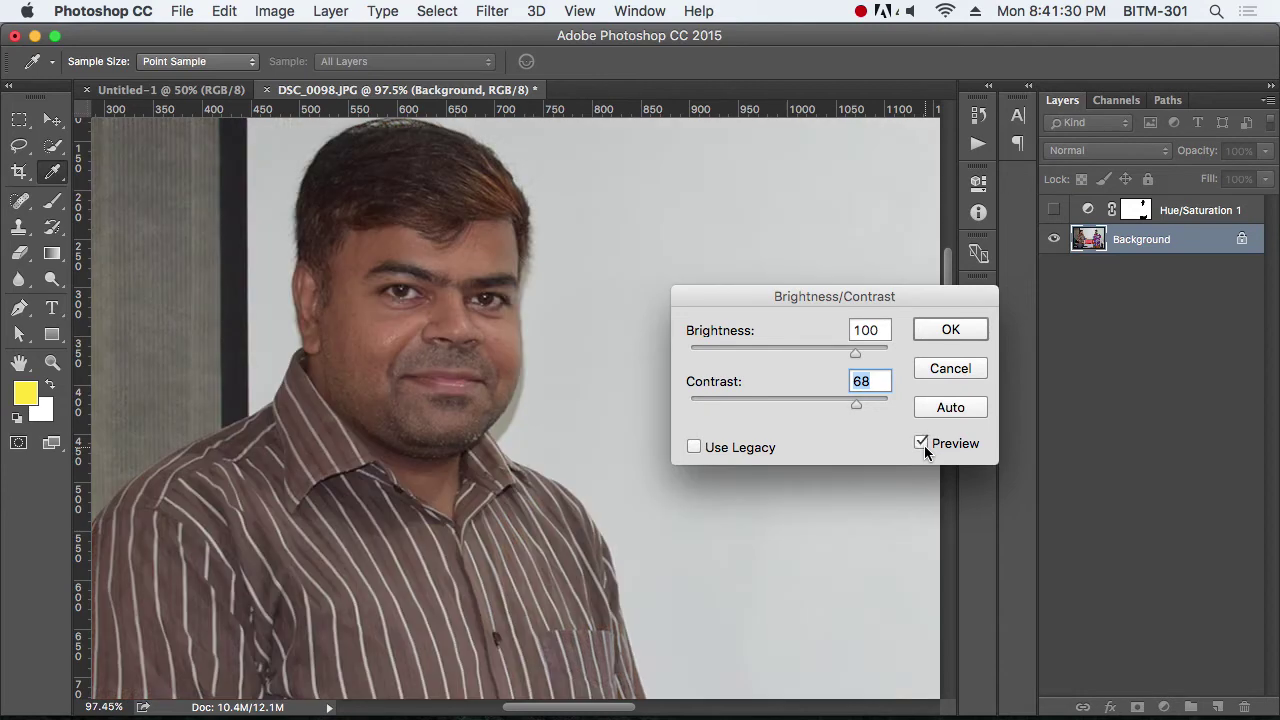
pyautogui.click(922, 446)
# Step: Reduce the Contrast to 25 and cancel the Brightness/Contrast adjustment
pyautogui.moveTo(855, 399); pyautogui.dragTo(814, 404)
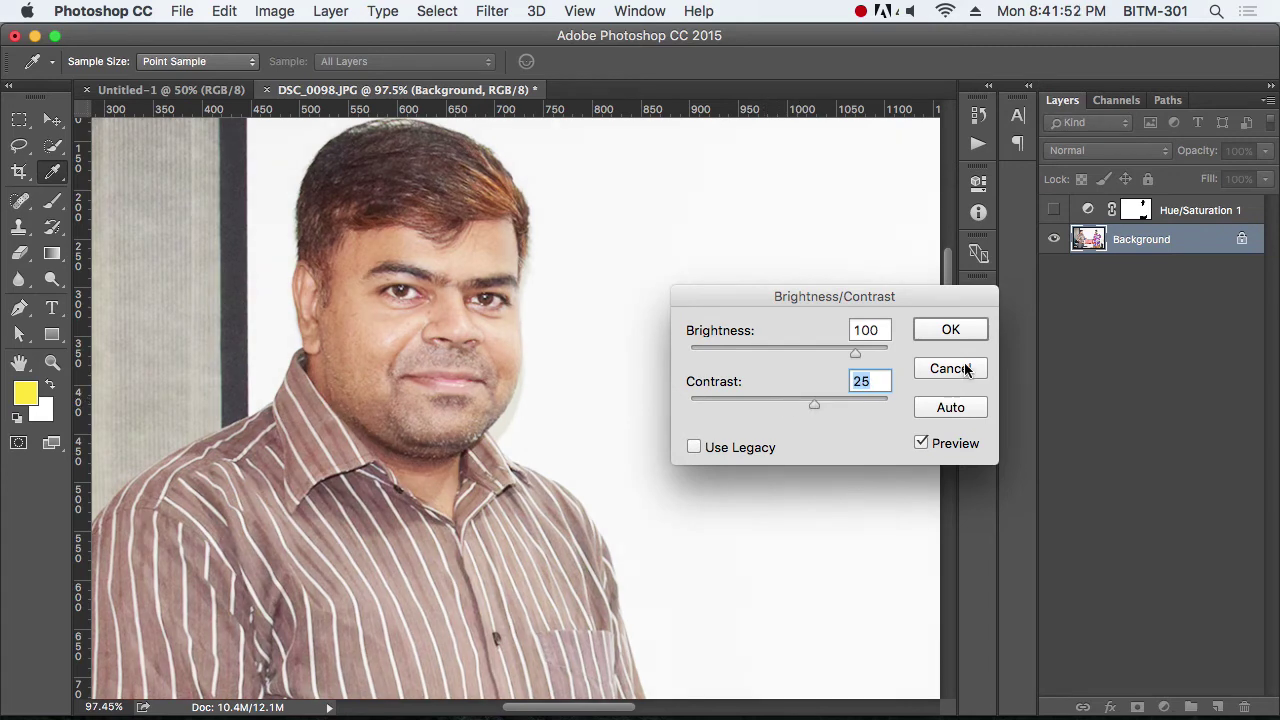
pyautogui.click(963, 370)
# Step: Open Levels for the Background photo, try a white input level of 109, and return it to 255
pyautogui.click(282, 14)
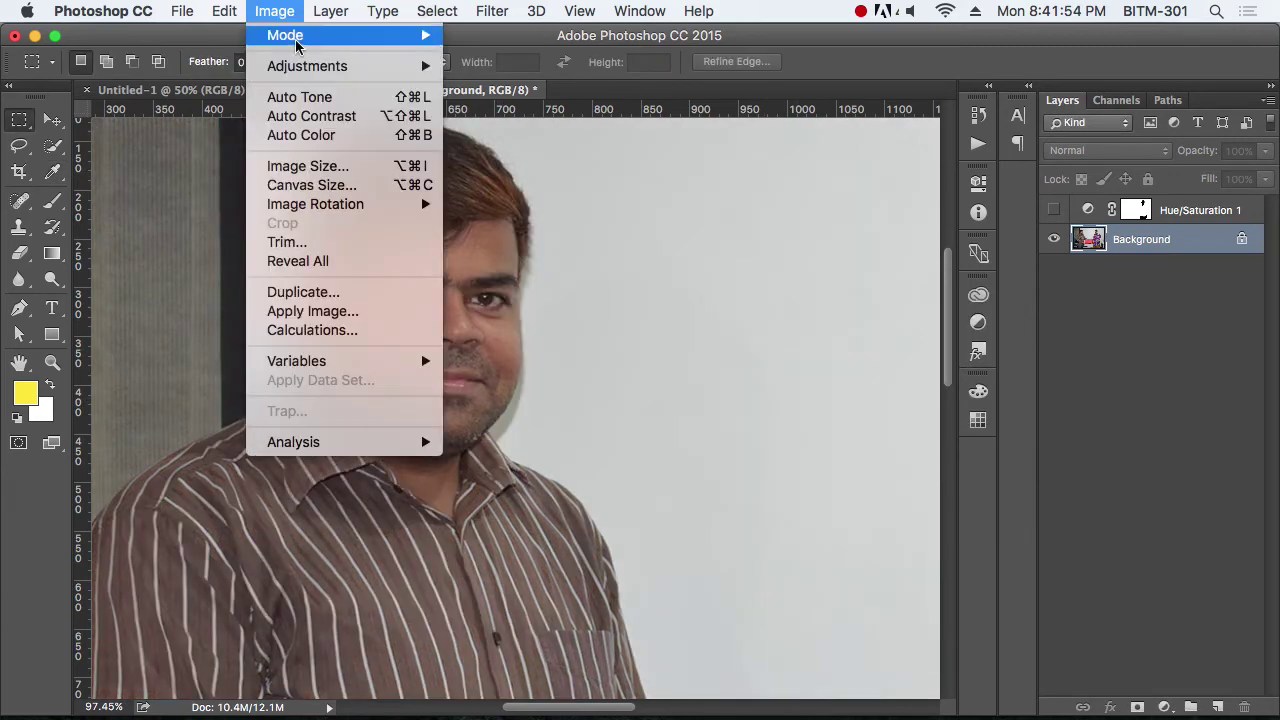
pyautogui.moveTo(312, 72)
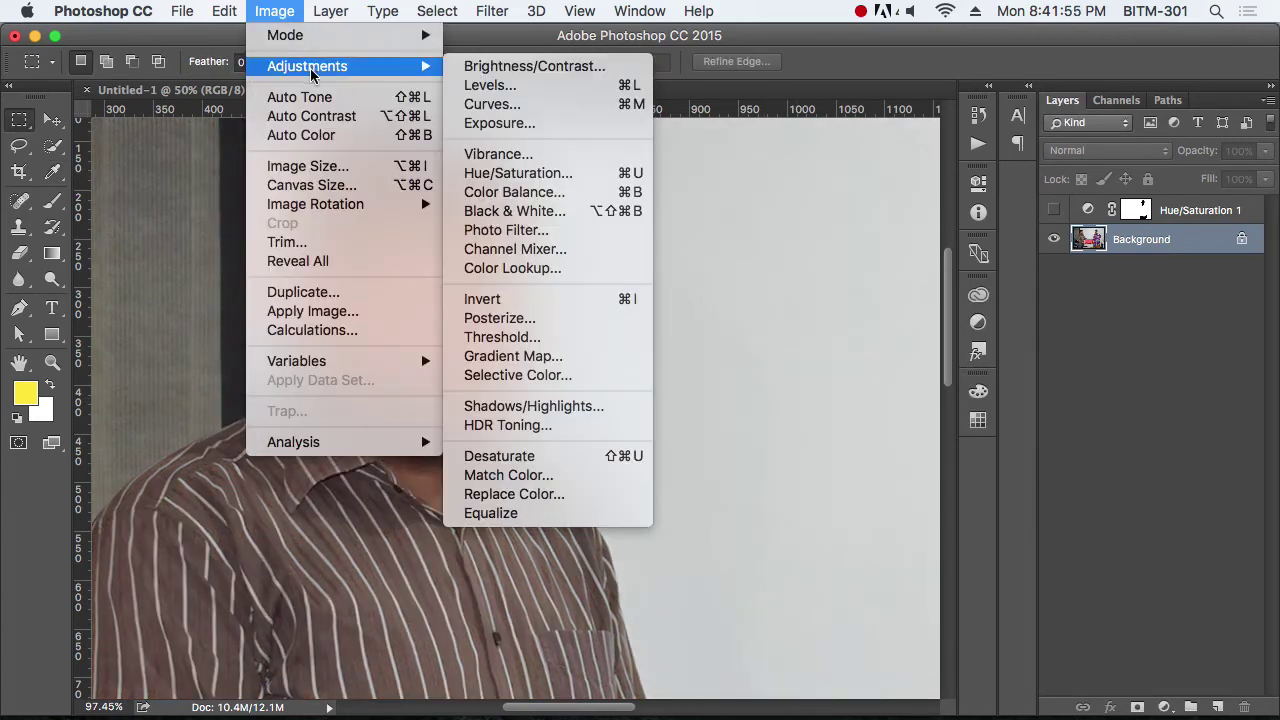
pyautogui.click(522, 92)
pyautogui.moveTo(626, 138); pyautogui.dragTo(819, 111)
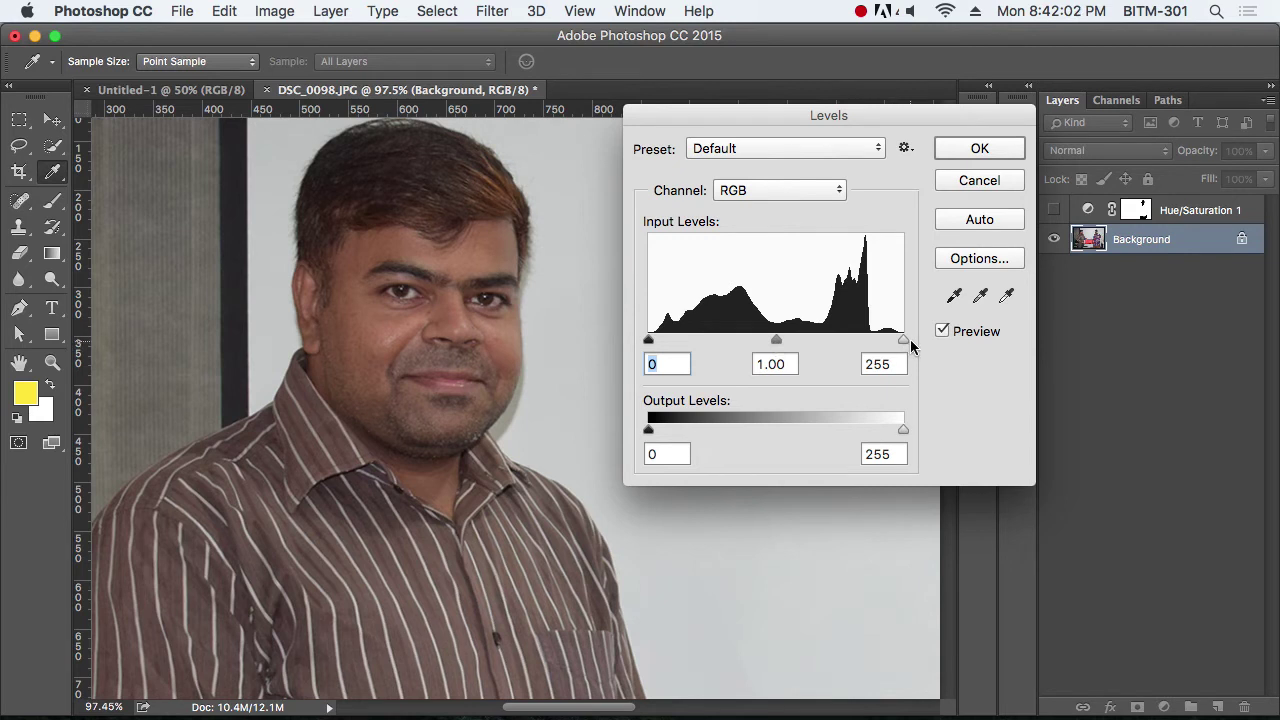
pyautogui.click(649, 341)
pyautogui.moveTo(905, 349); pyautogui.dragTo(757, 342)
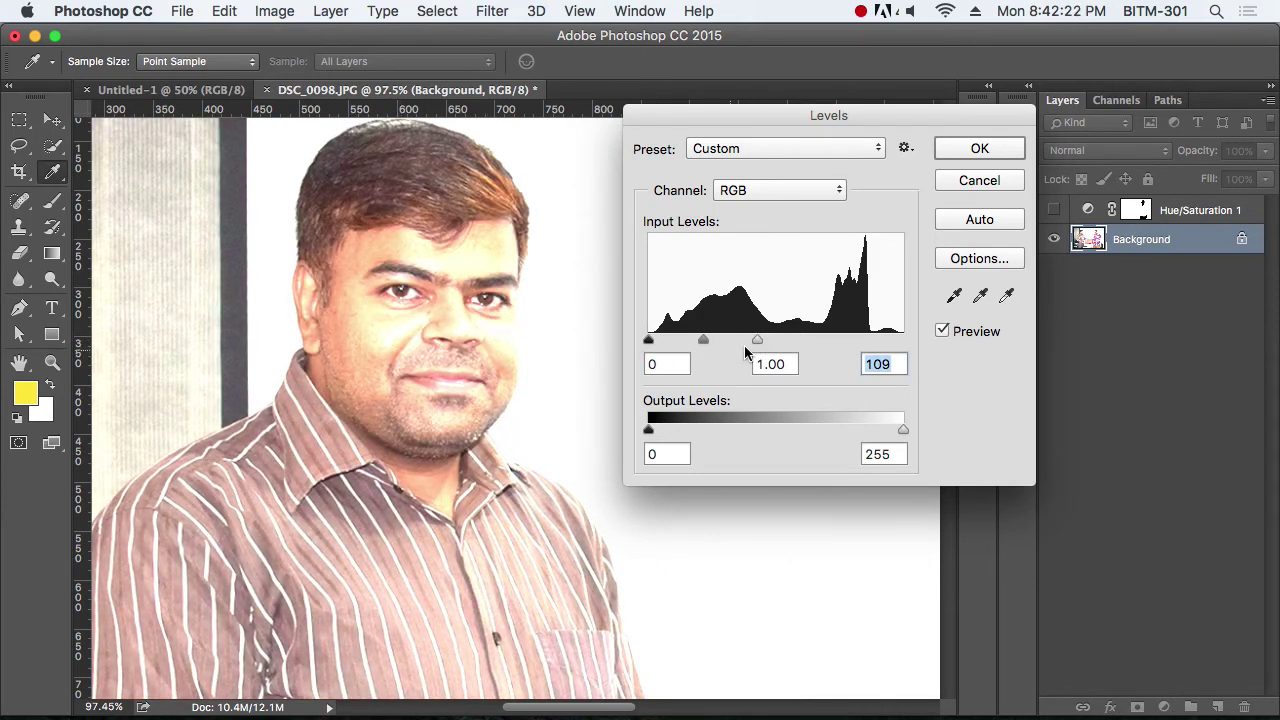
pyautogui.moveTo(762, 343); pyautogui.dragTo(912, 352)
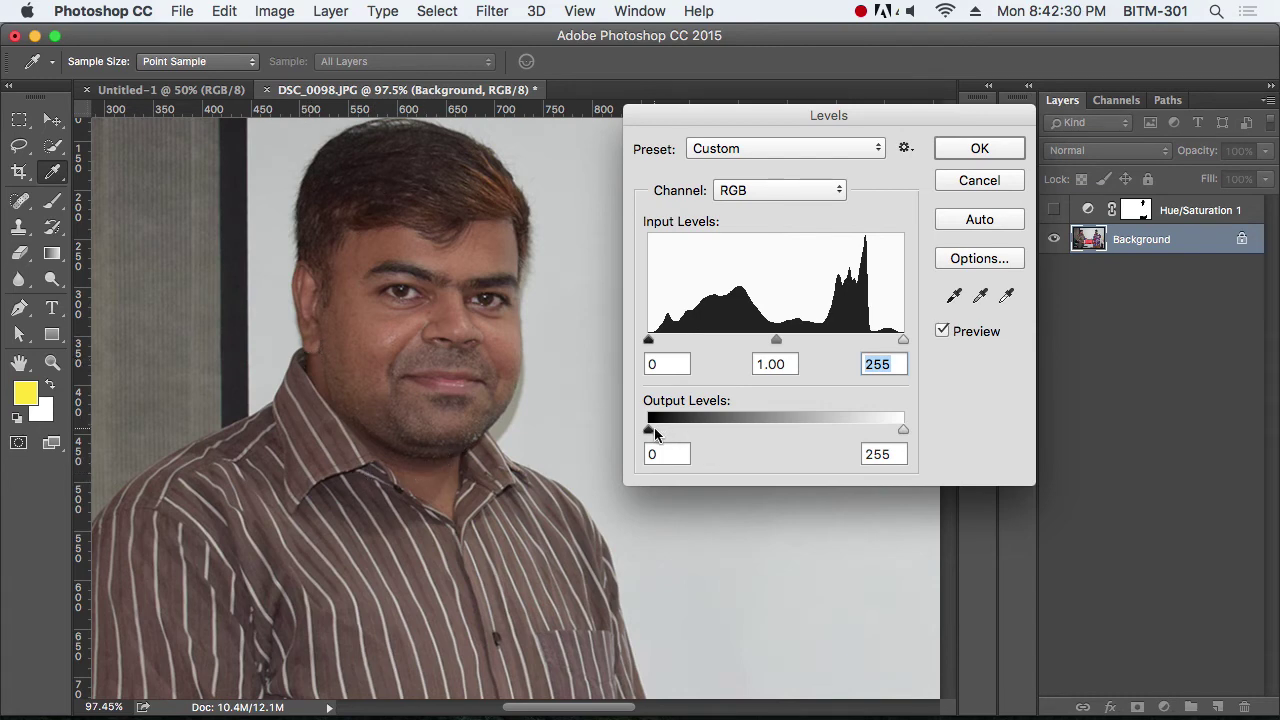
# Step: Try a black input level of 87, return it to 0, and shift the midtone input level slightly brighter
pyautogui.moveTo(651, 345); pyautogui.dragTo(734, 342)
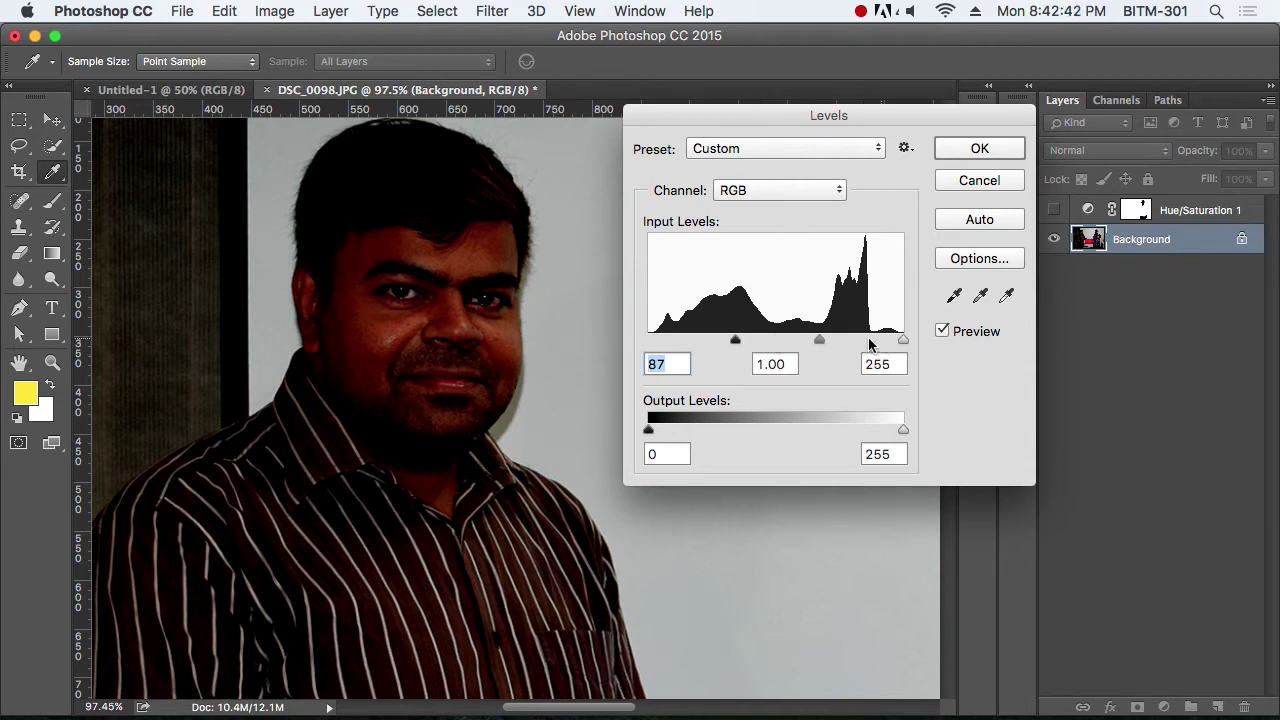
pyautogui.moveTo(737, 340); pyautogui.dragTo(649, 340)
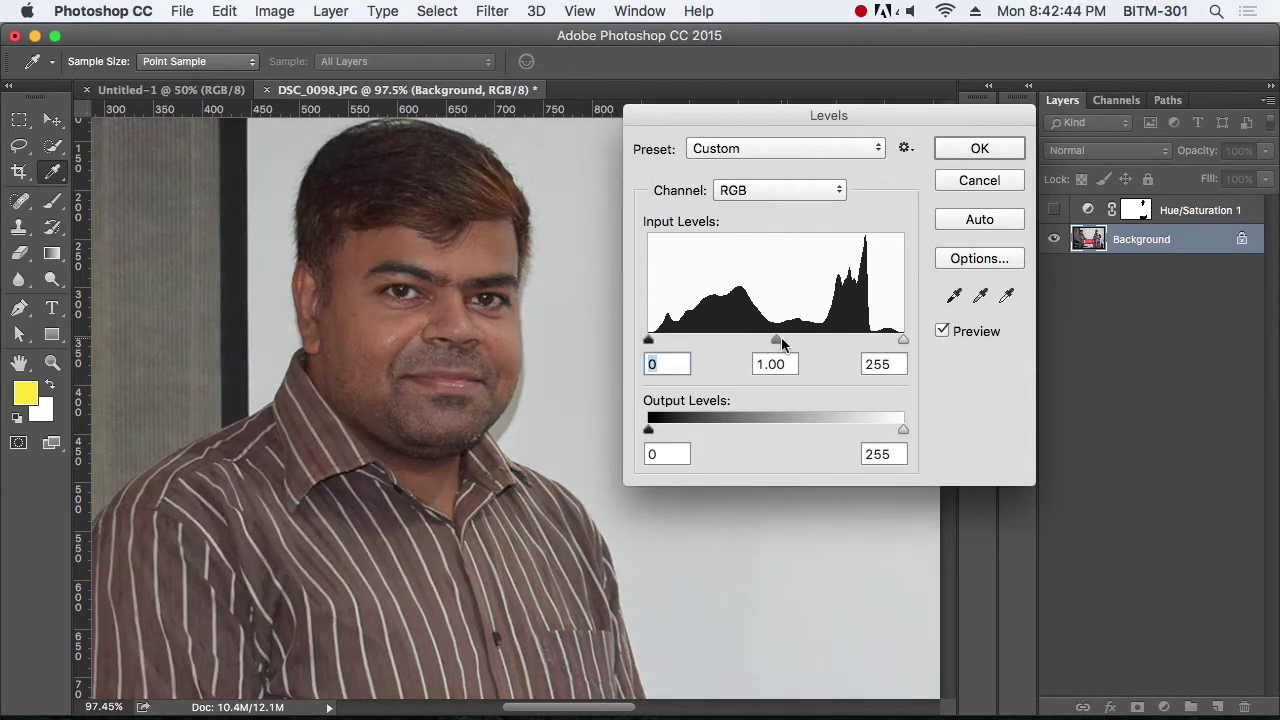
pyautogui.moveTo(776, 340)
pyautogui.mouseDown()
pyautogui.moveTo(723, 341)
pyautogui.moveTo(851, 343)
pyautogui.moveTo(717, 352)
pyautogui.moveTo(815, 348)
pyautogui.moveTo(750, 351)
pyautogui.moveTo(760, 348)
pyautogui.mouseUp()
pyautogui.click(760, 362)
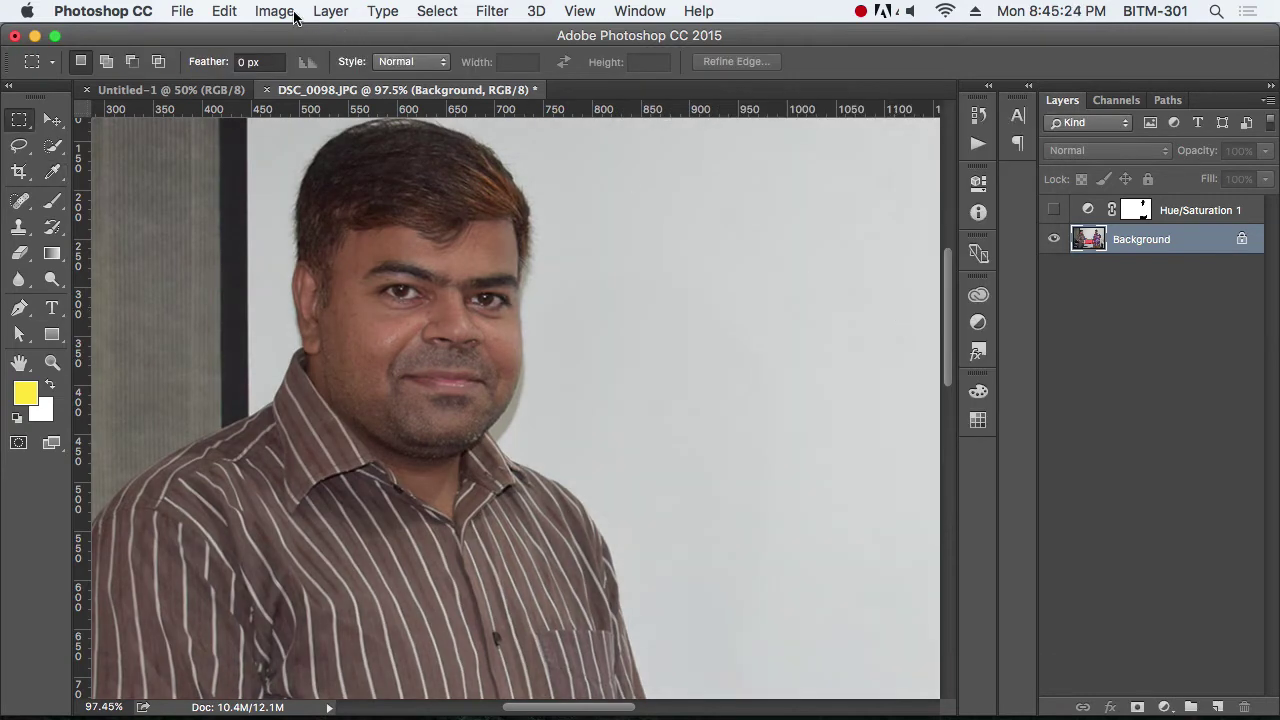
# Step: Open Curves for the Background photo and try moving the curve's black and white end points
pyautogui.click(277, 11)
pyautogui.moveTo(321, 65)
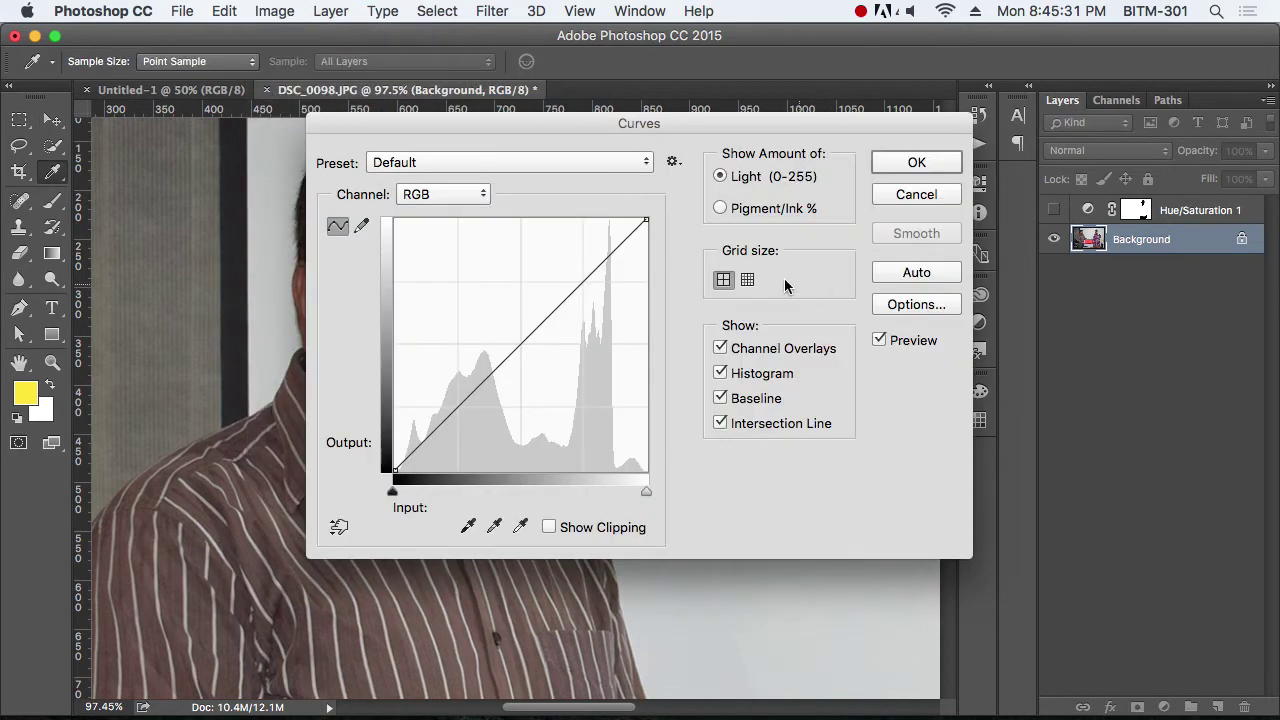
pyautogui.moveTo(613, 124); pyautogui.dragTo(691, 130)
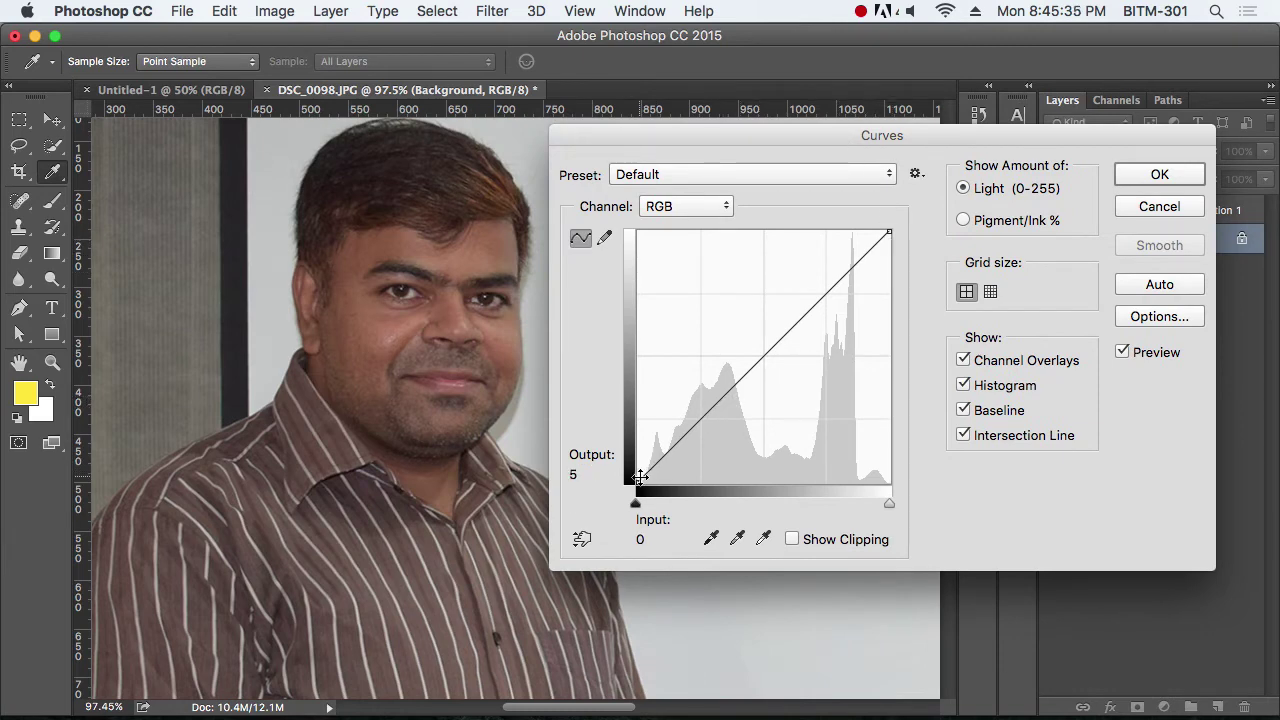
pyautogui.moveTo(639, 481)
pyautogui.mouseDown()
pyautogui.moveTo(634, 441)
pyautogui.moveTo(630, 500)
pyautogui.mouseUp()
pyautogui.moveTo(887, 233)
pyautogui.mouseDown()
pyautogui.moveTo(791, 217)
pyautogui.moveTo(905, 216)
pyautogui.mouseUp()
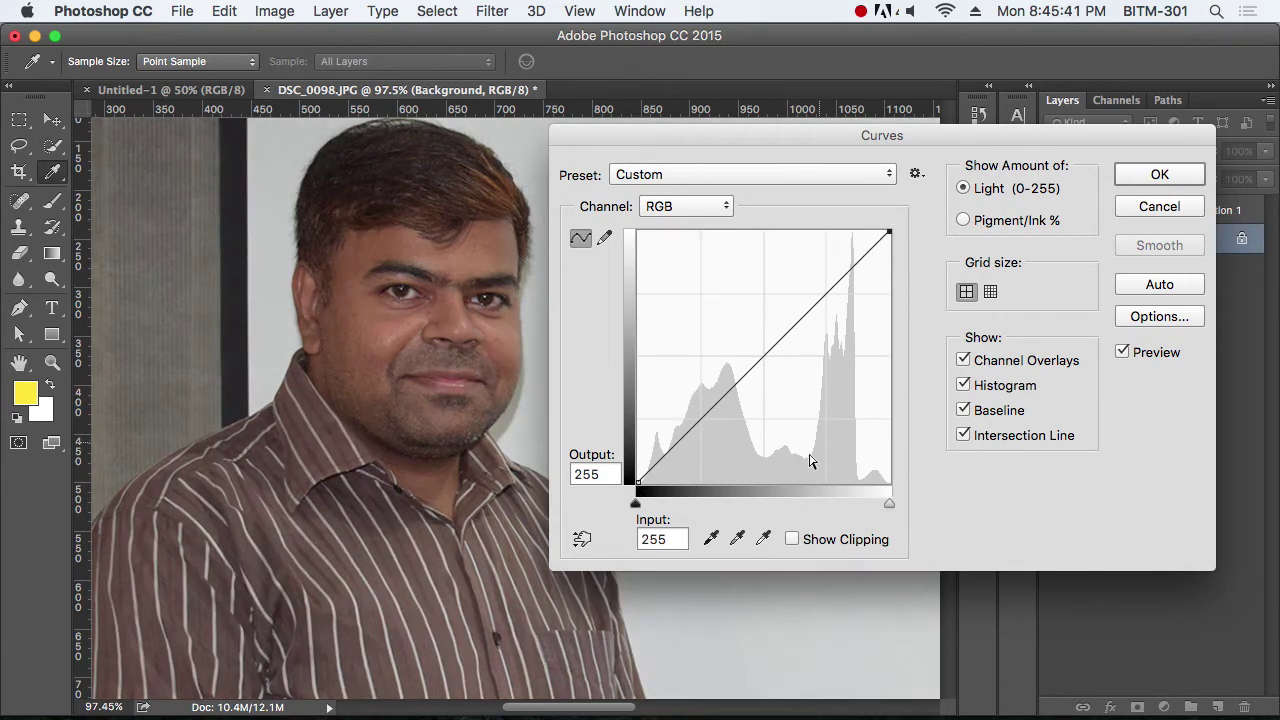
pyautogui.moveTo(635, 503)
pyautogui.mouseDown()
pyautogui.moveTo(791, 503)
pyautogui.moveTo(636, 504)
pyautogui.mouseUp()
pyautogui.moveTo(817, 138); pyautogui.dragTo(996, 155)
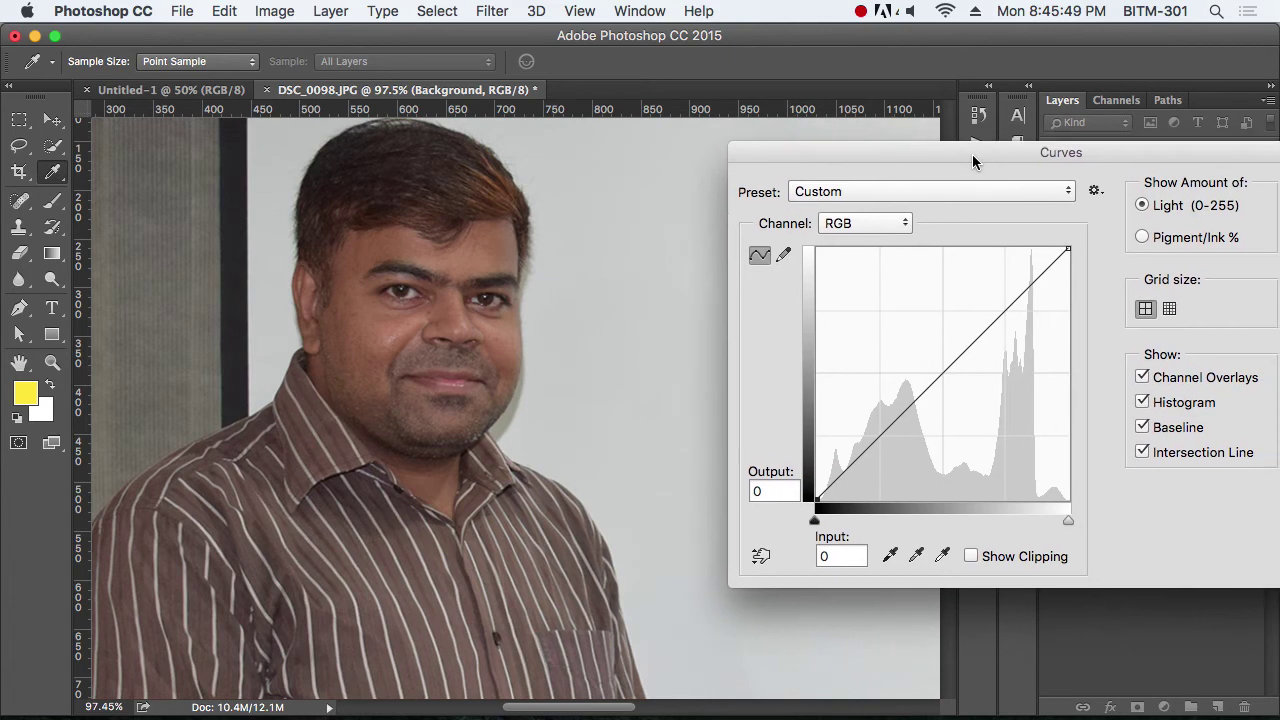
# Step: Try an S-curve with raised highlights, a midtone point at input 114, output 145, and a shadow point at 75, 72, and cancel Curves
pyautogui.moveTo(996, 321); pyautogui.dragTo(970, 297)
pyautogui.moveTo(905, 374); pyautogui.dragTo(934, 356)
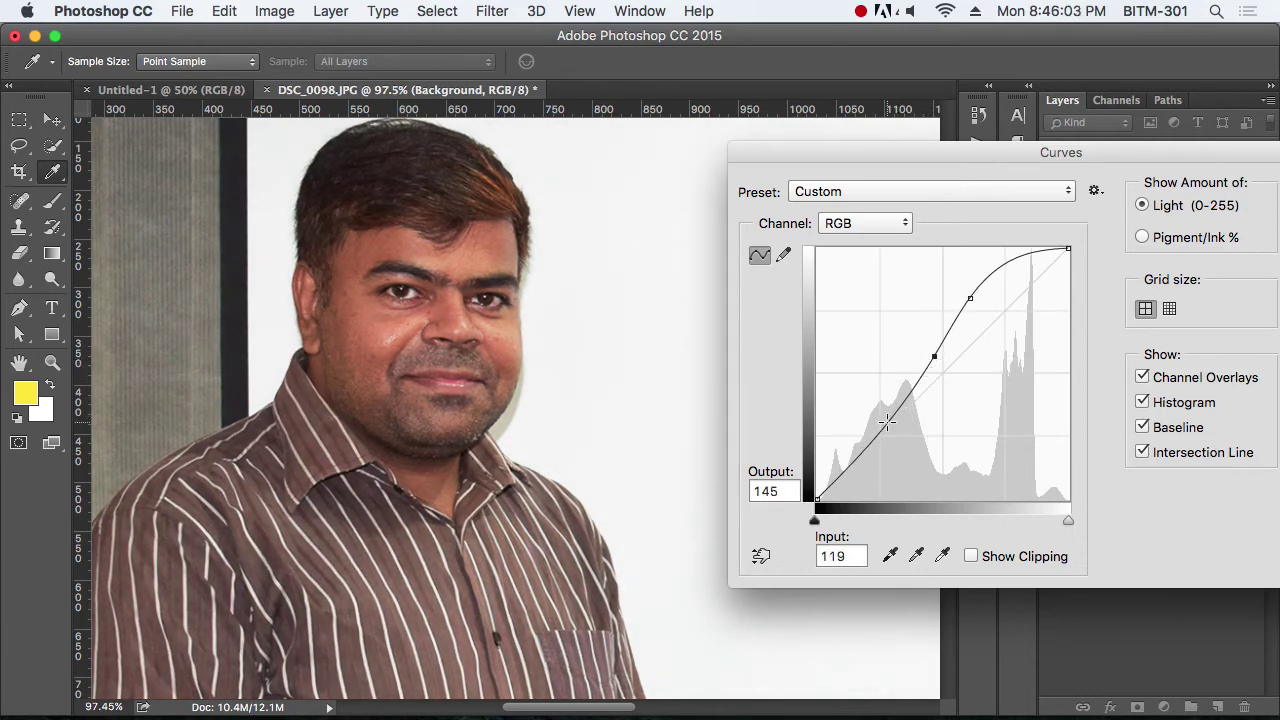
pyautogui.moveTo(887, 422)
pyautogui.mouseDown()
pyautogui.moveTo(874, 411)
pyautogui.moveTo(917, 437)
pyautogui.moveTo(891, 428)
pyautogui.mouseUp()
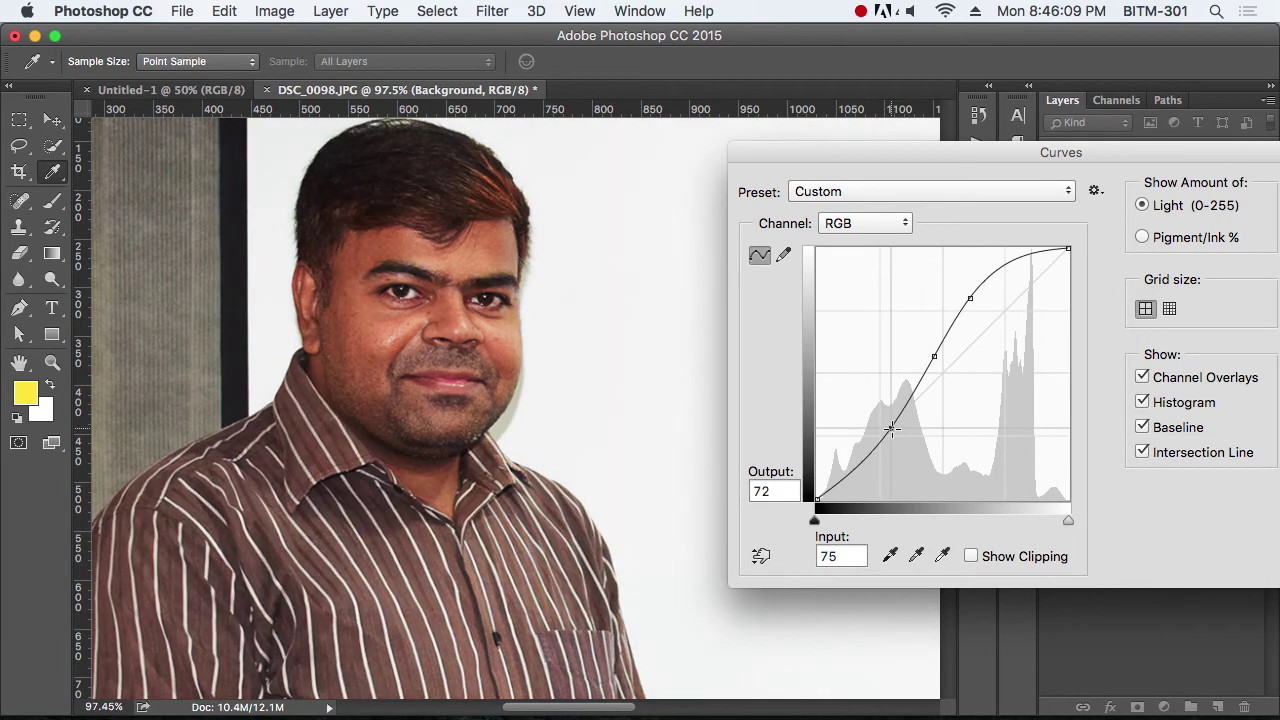
pyautogui.moveTo(934, 357); pyautogui.dragTo(929, 358)
pyautogui.moveTo(1057, 150); pyautogui.dragTo(793, 144)
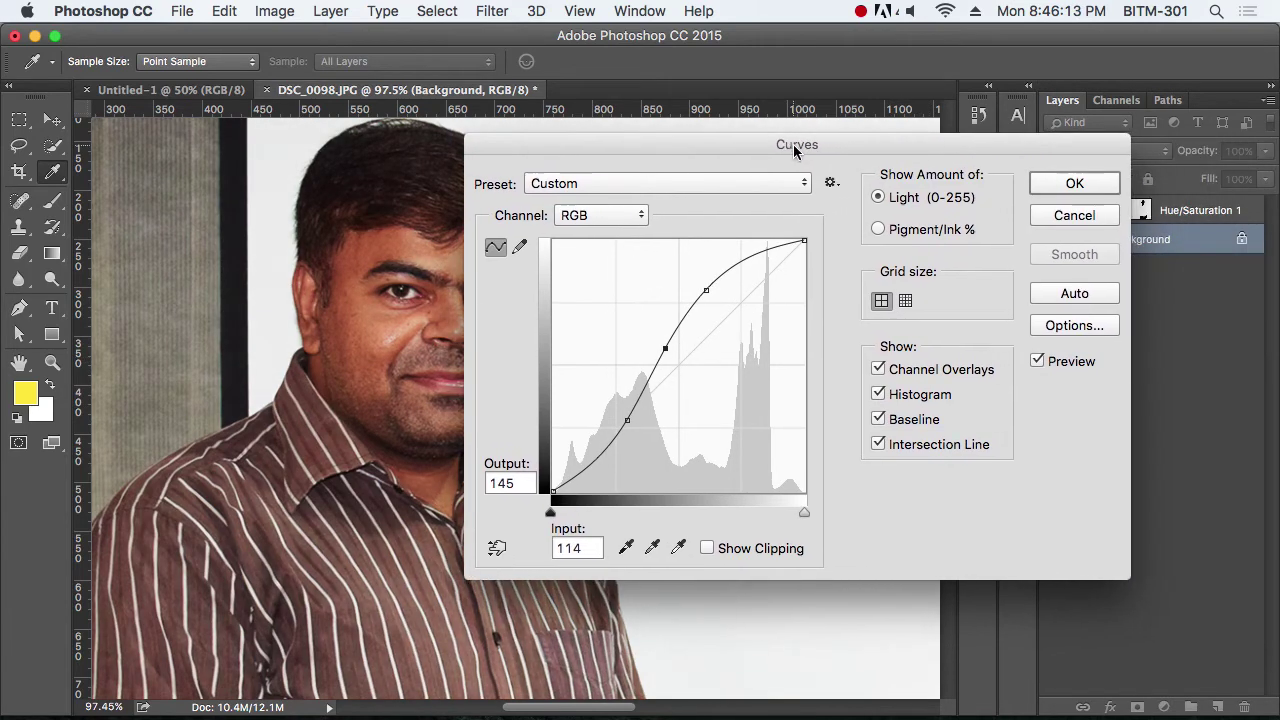
pyautogui.click(1075, 216)
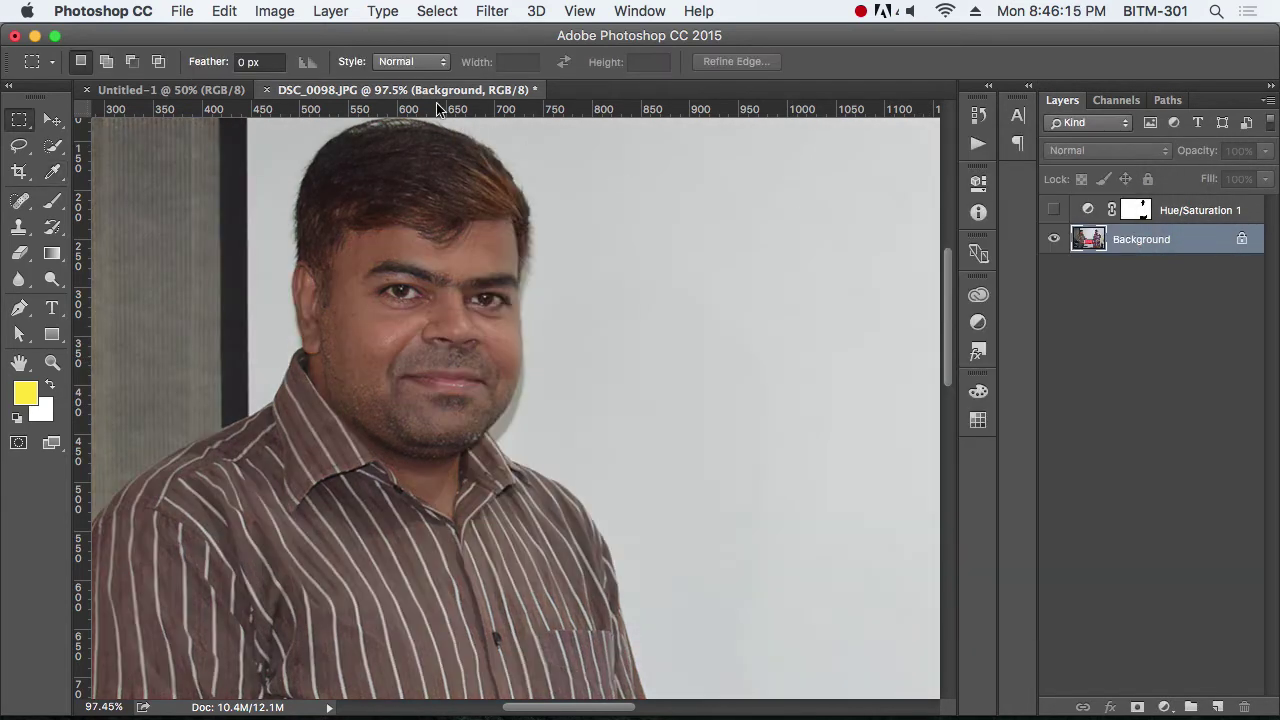
# Step: Open Color Balance for the Background photo and try the midtones' Cyan–Red level at +86
pyautogui.click(274, 11)
pyautogui.moveTo(301, 66)
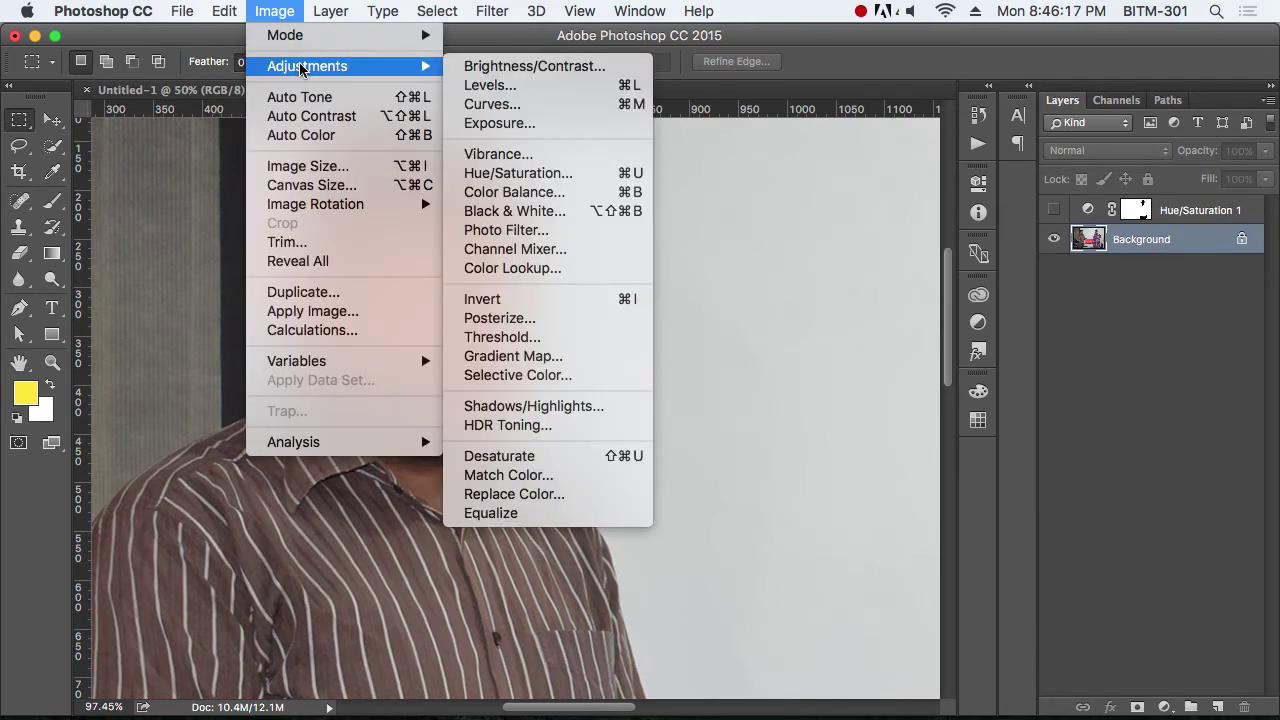
pyautogui.click(551, 193)
pyautogui.moveTo(663, 209); pyautogui.dragTo(842, 212)
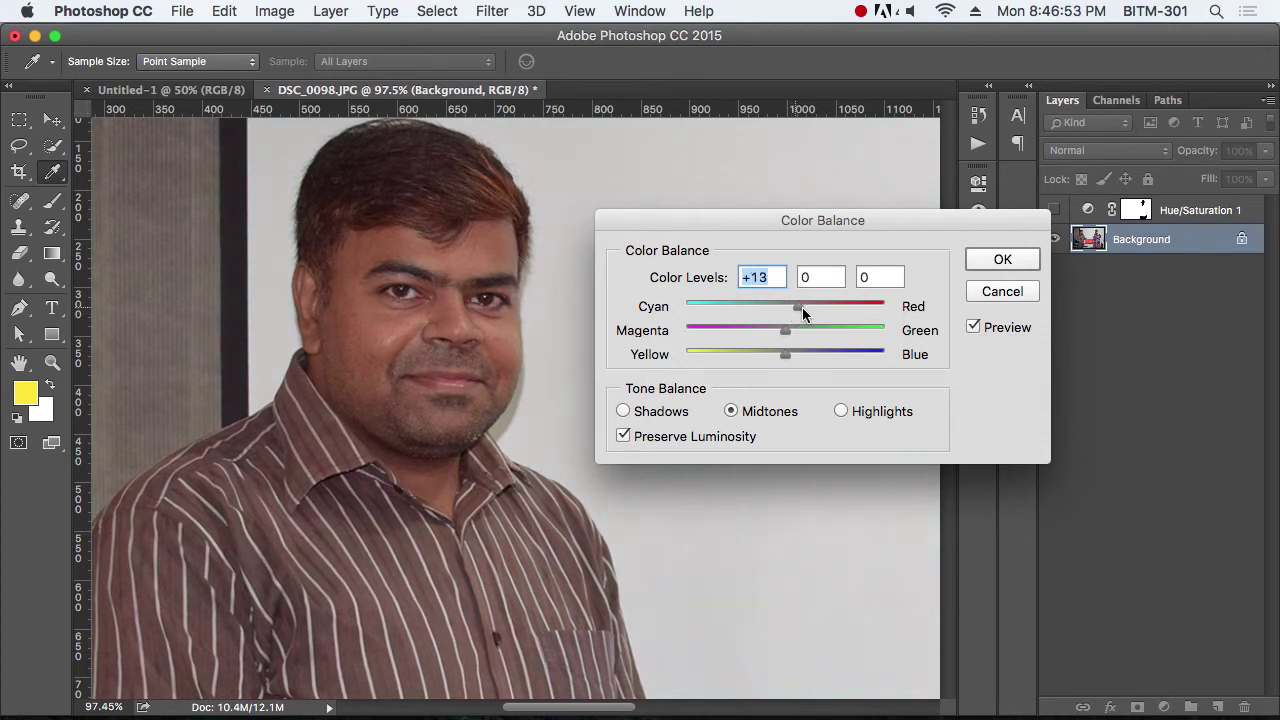
pyautogui.moveTo(829, 310); pyautogui.dragTo(857, 310)
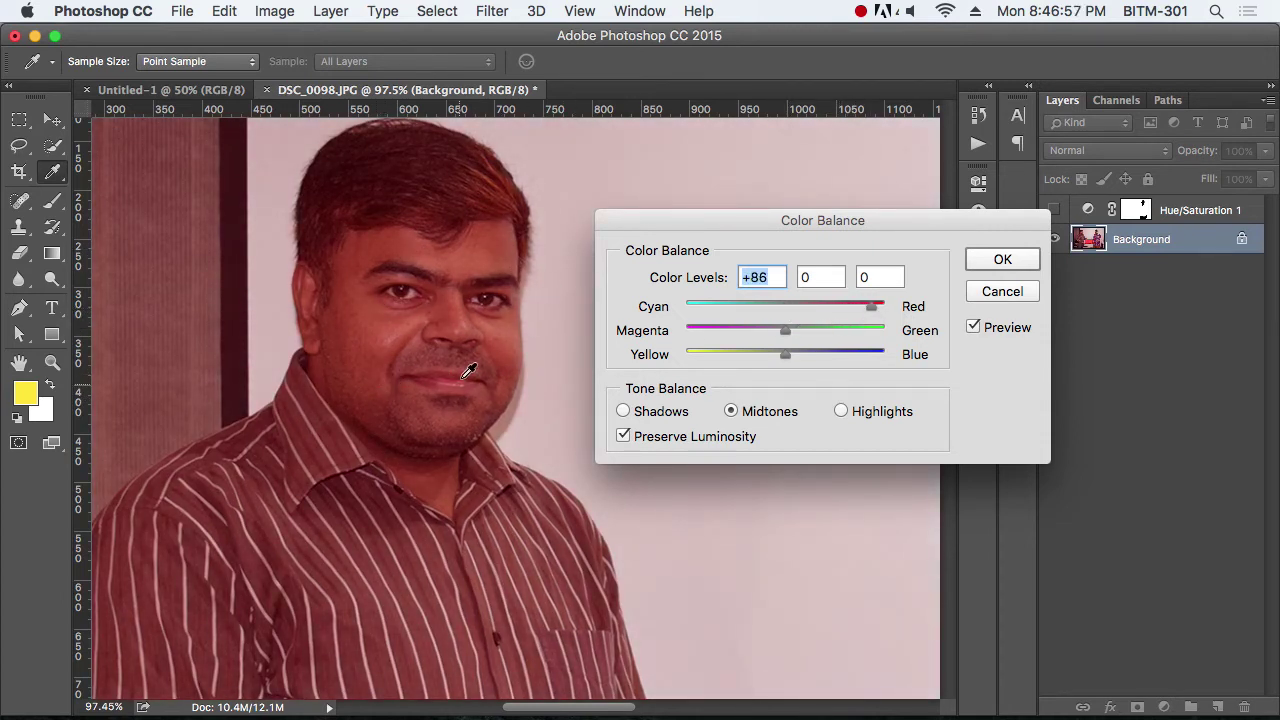
# Step: Try Cyan–Red at -84, return it to +2, shift Yellow–Blue slightly toward blue, and cancel Color Balance
pyautogui.moveTo(873, 306); pyautogui.dragTo(701, 304)
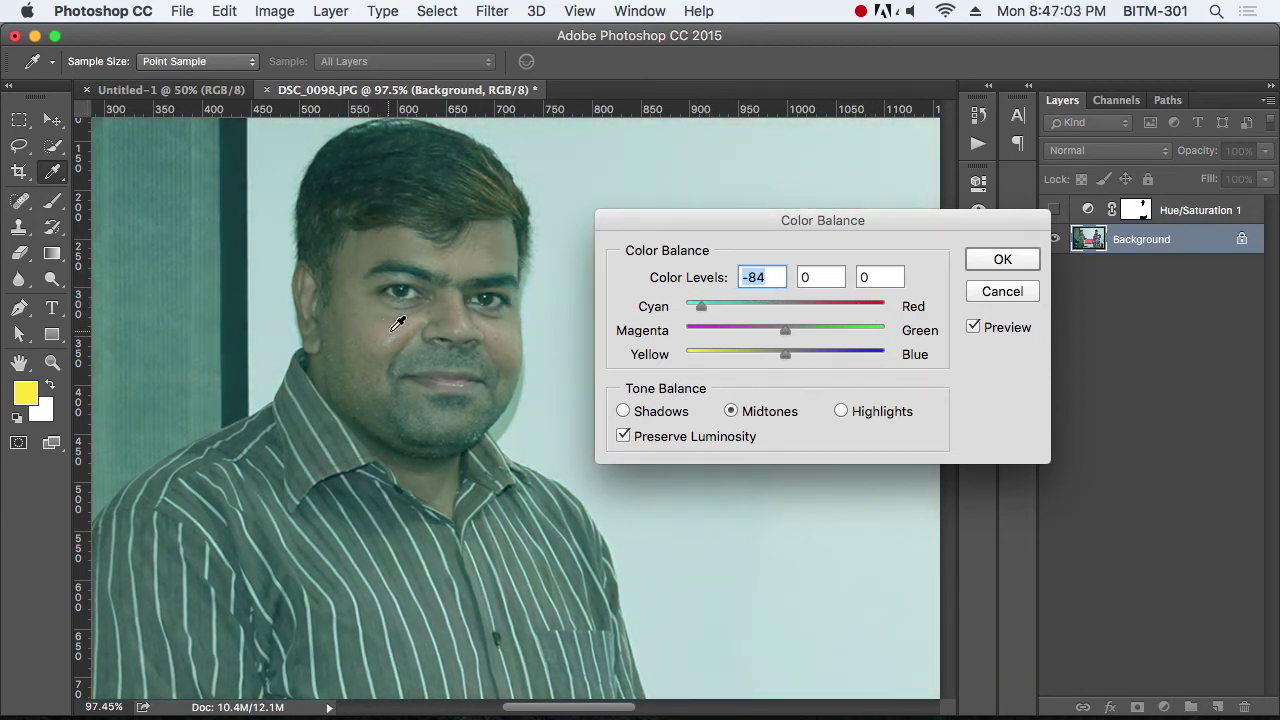
pyautogui.moveTo(702, 306); pyautogui.dragTo(788, 310)
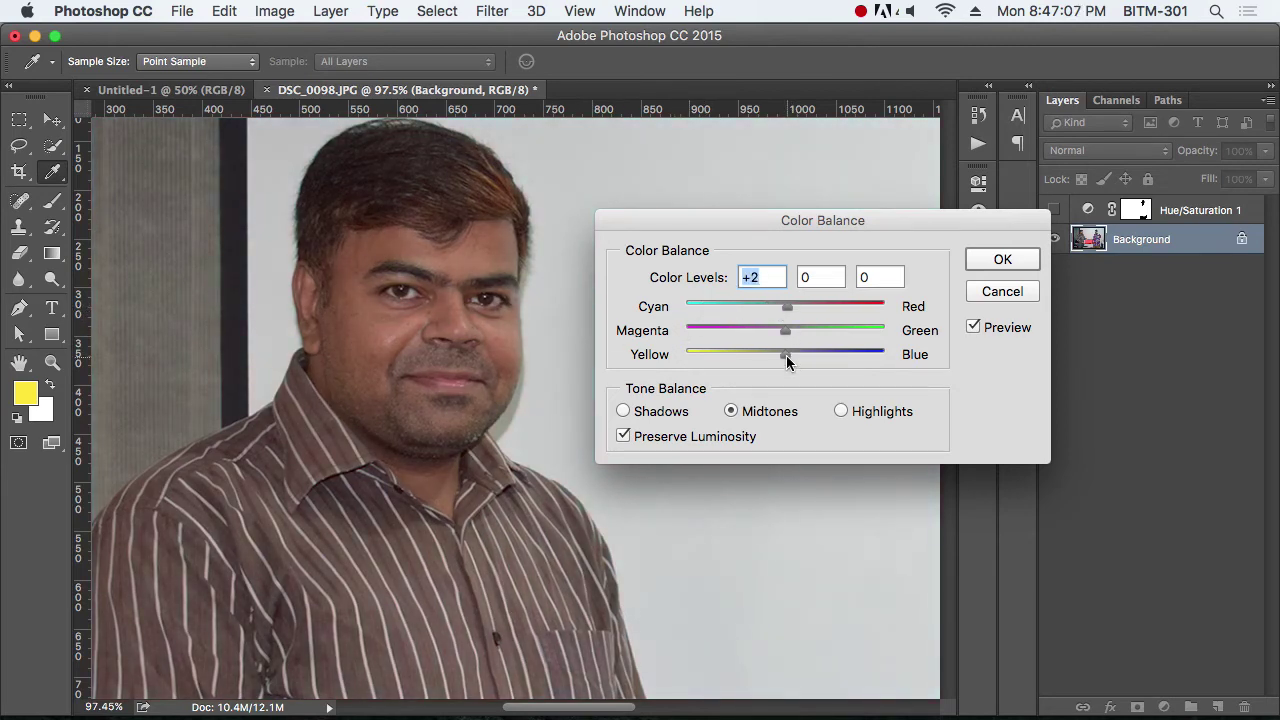
pyautogui.moveTo(787, 356)
pyautogui.mouseDown()
pyautogui.moveTo(703, 360)
pyautogui.moveTo(860, 358)
pyautogui.moveTo(687, 358)
pyautogui.moveTo(886, 358)
pyautogui.moveTo(791, 358)
pyautogui.mouseUp()
pyautogui.click(1029, 293)
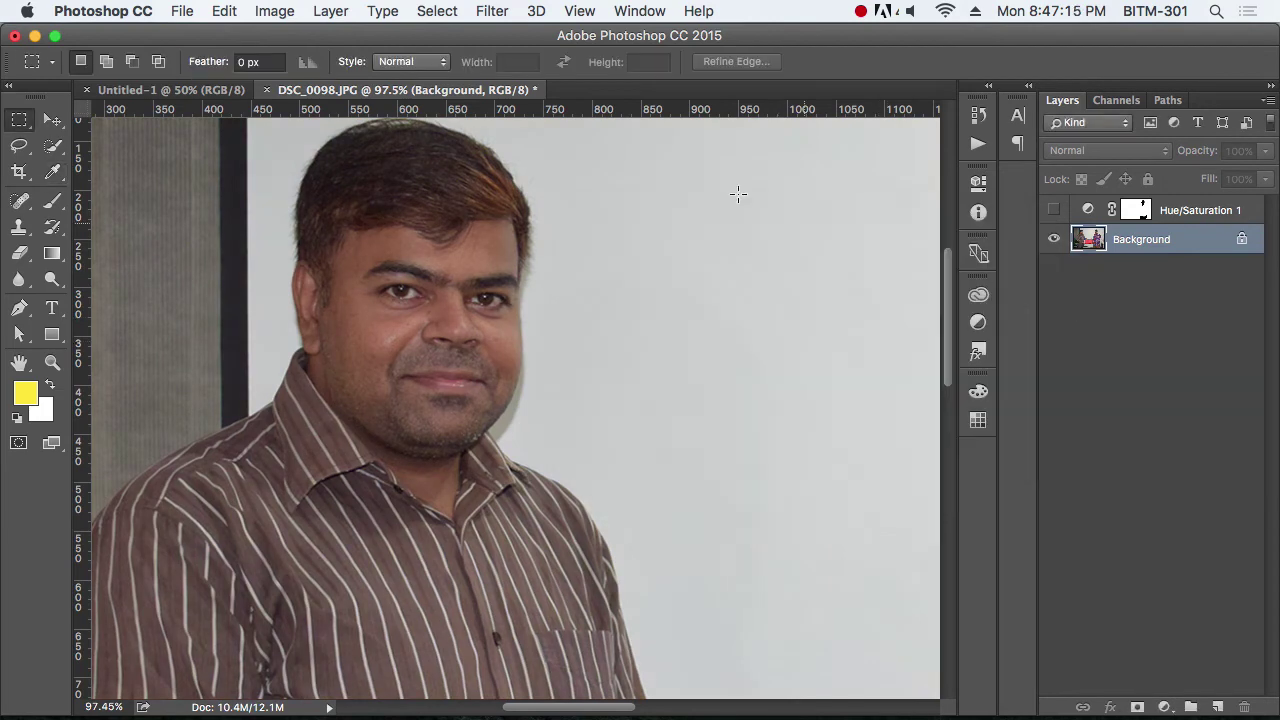
# Step: Convert the image to Grayscale mode, discarding the adjustment layer, and undo the conversion
pyautogui.click(274, 12)
pyautogui.moveTo(281, 65)
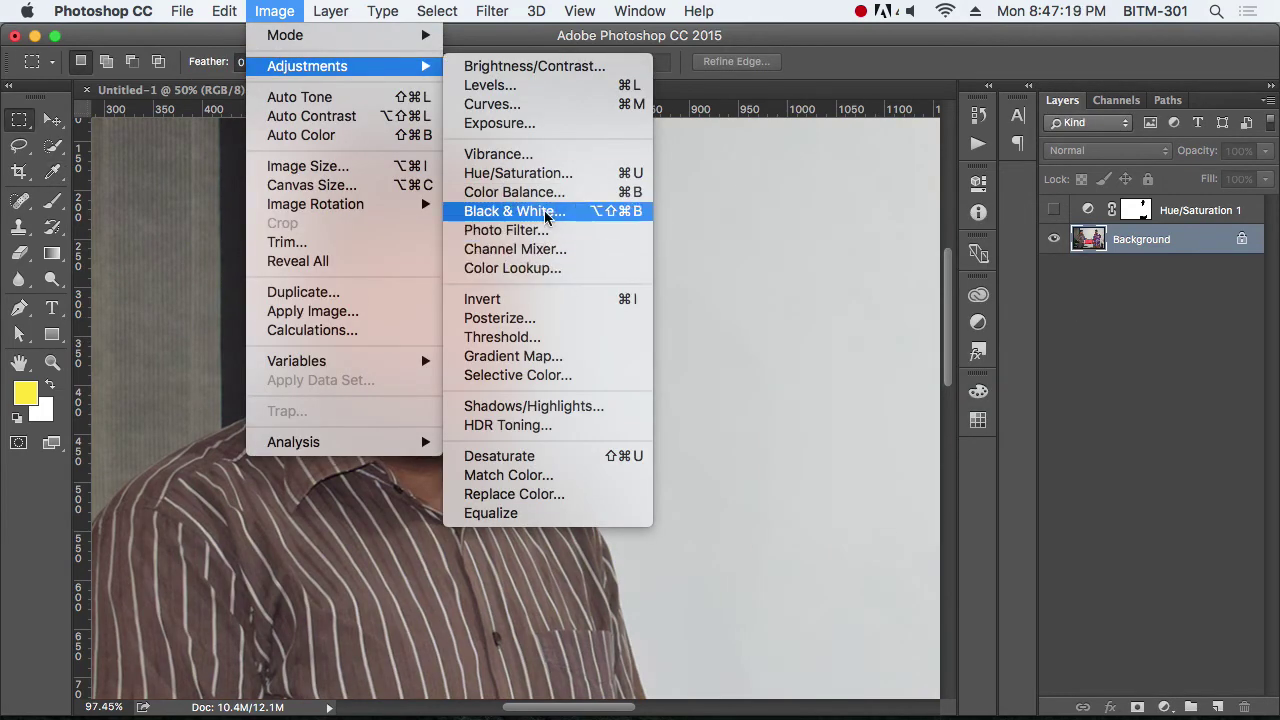
pyautogui.moveTo(420, 35)
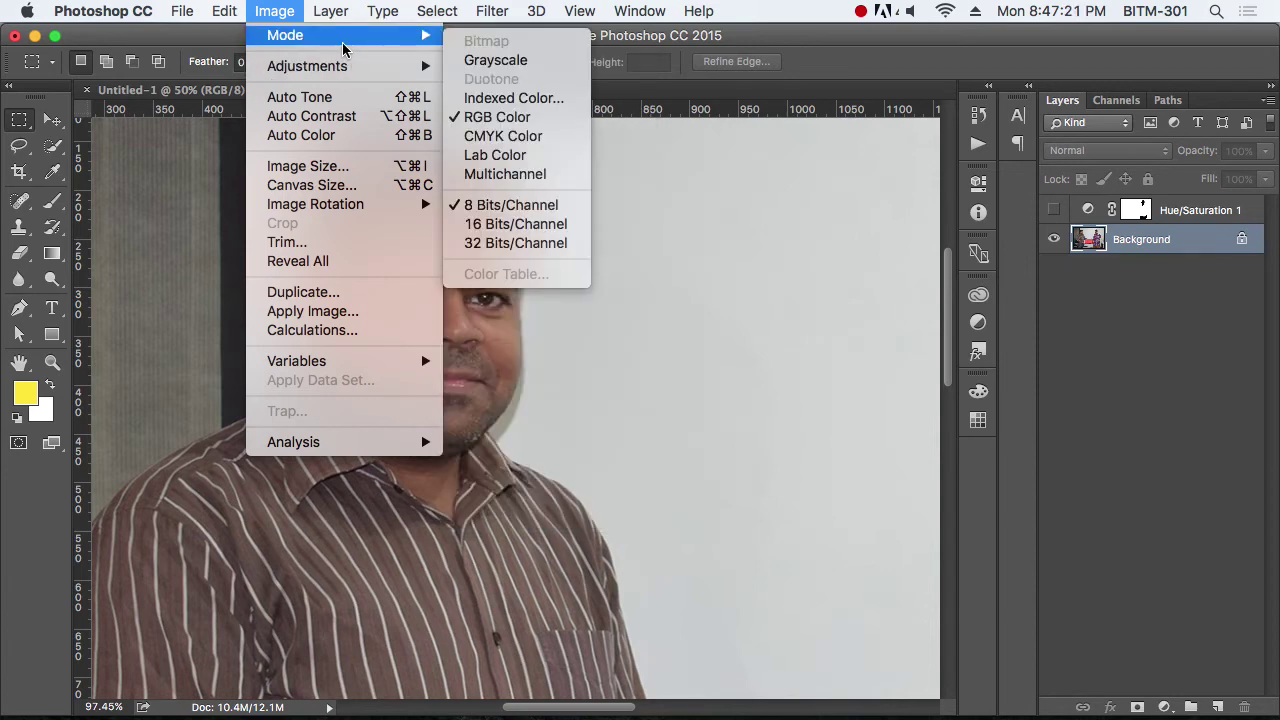
pyautogui.click(495, 66)
pyautogui.click(790, 282)
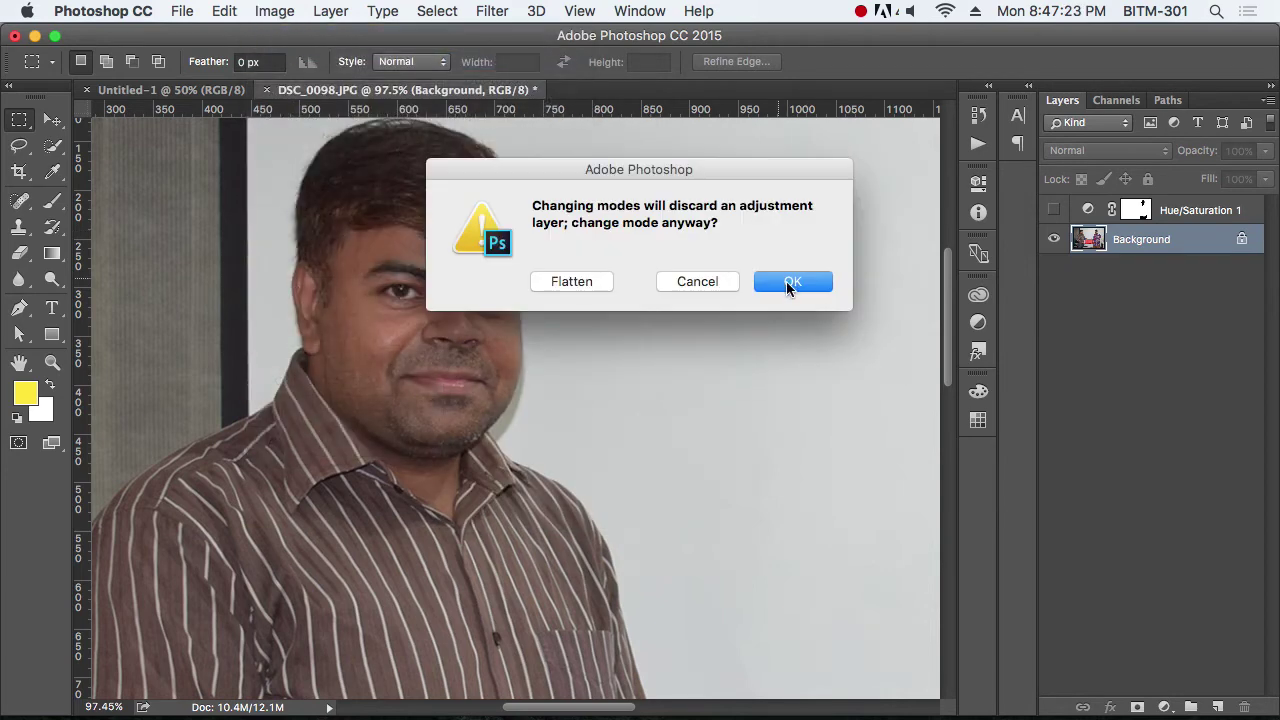
pyautogui.click(802, 316)
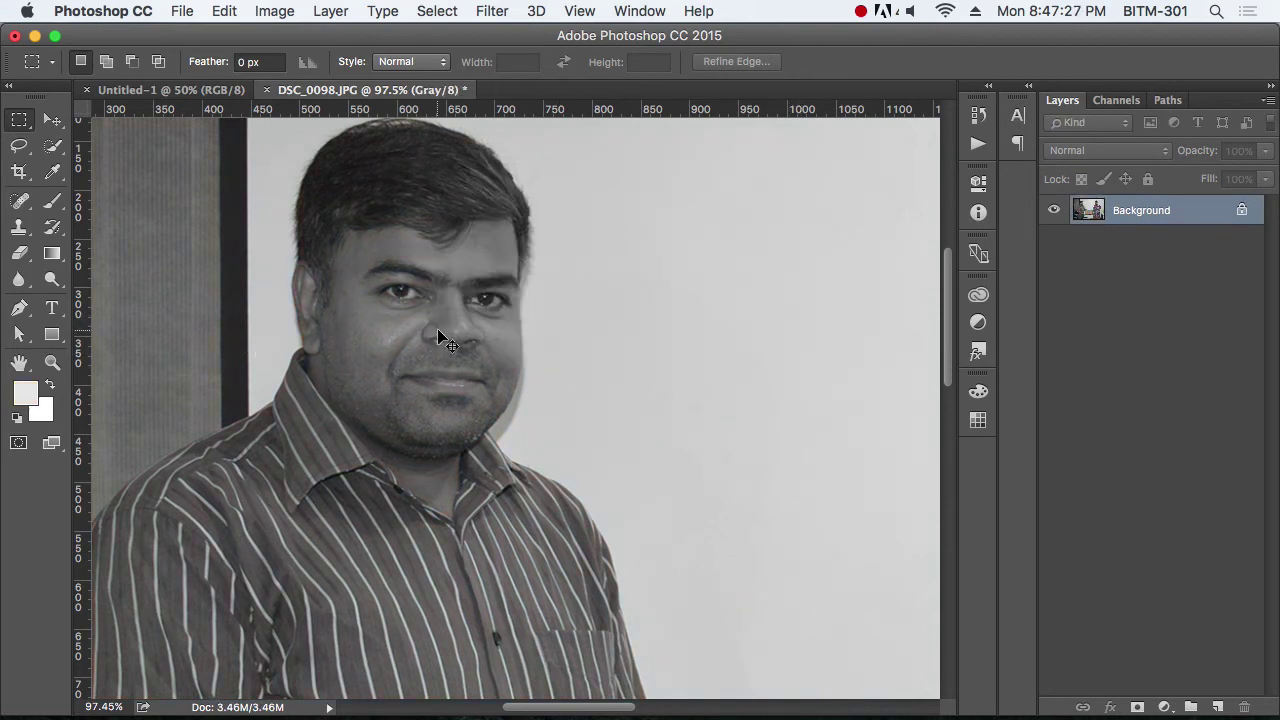
pyautogui.press('super+z')
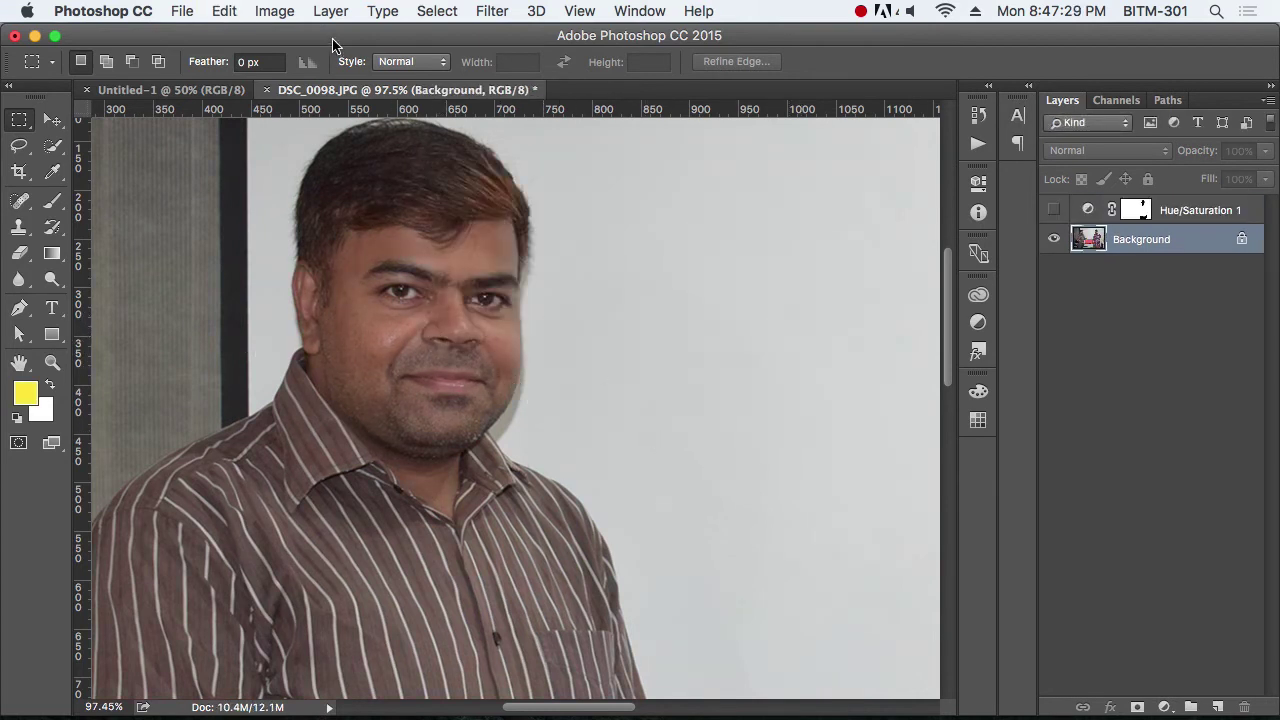
# Step: Try a Black & White adjustment on the Background photo with Reds 195% and Yellows 270%, and cancel it
pyautogui.click(272, 8)
pyautogui.moveTo(303, 66)
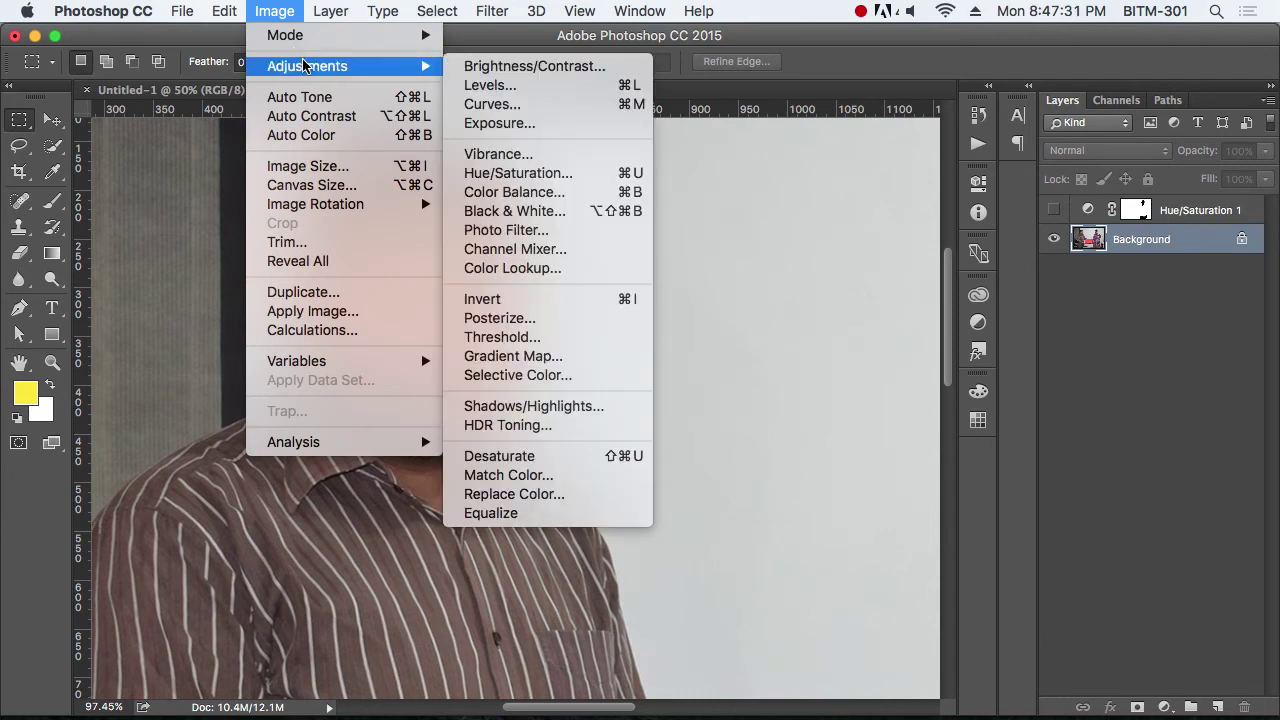
pyautogui.click(575, 225)
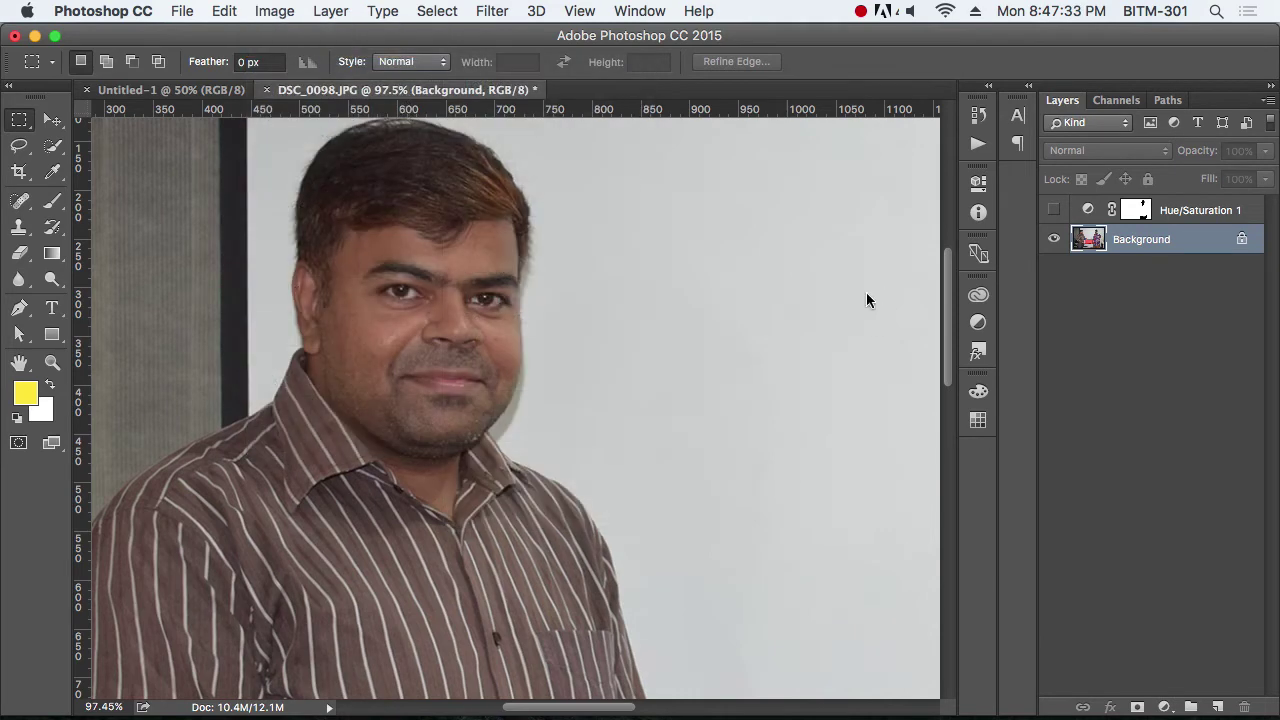
pyautogui.moveTo(580, 75); pyautogui.dragTo(921, 192)
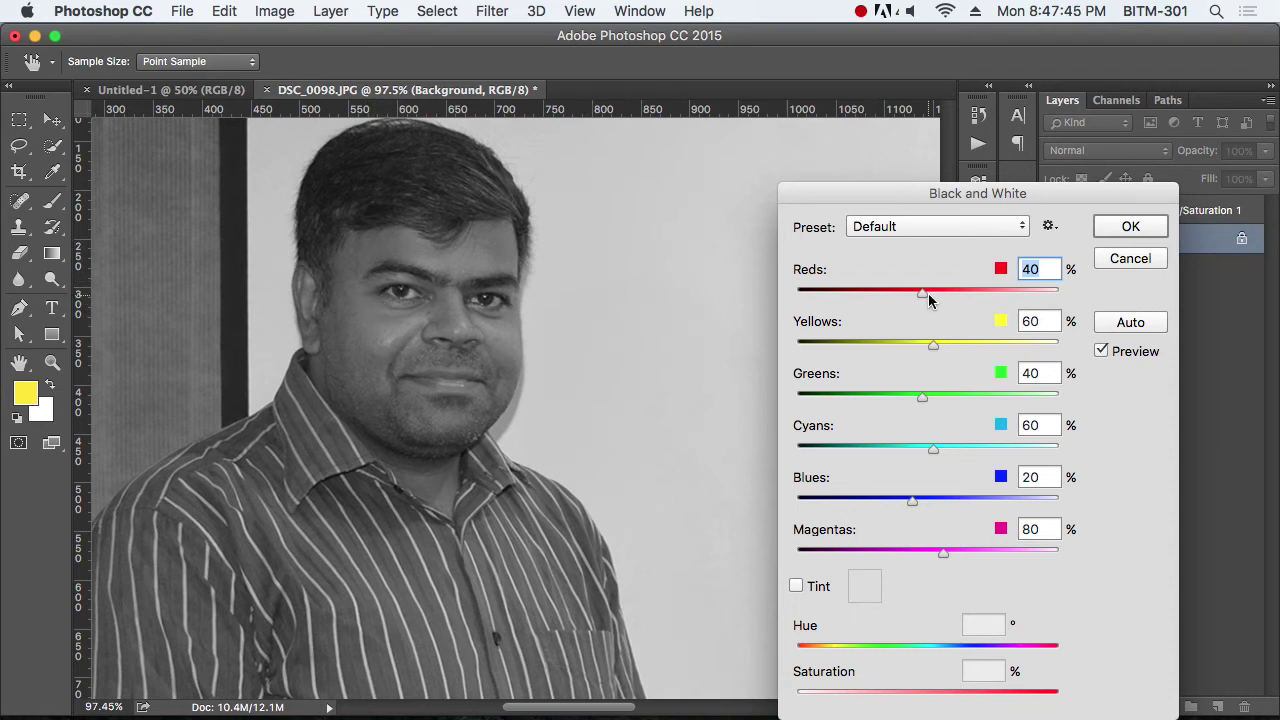
pyautogui.moveTo(928, 300); pyautogui.dragTo(1005, 300)
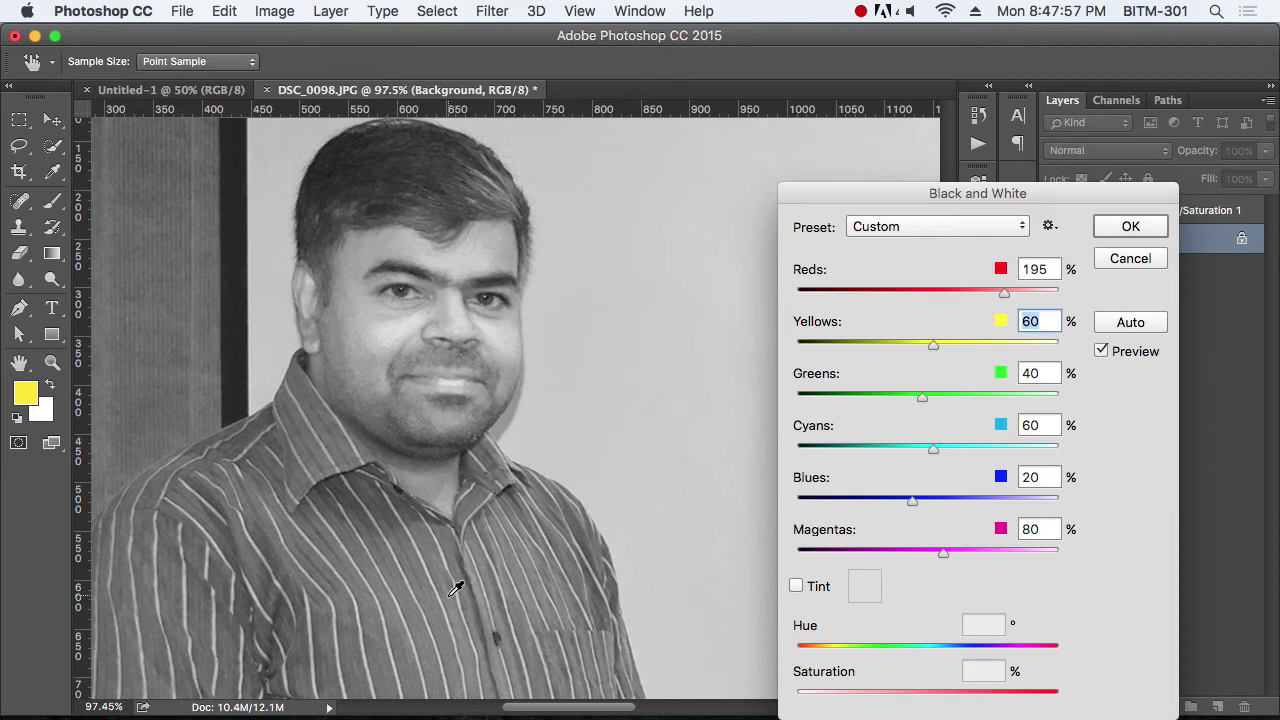
pyautogui.moveTo(934, 345); pyautogui.dragTo(1033, 385)
pyautogui.moveTo(957, 375); pyautogui.dragTo(1043, 392)
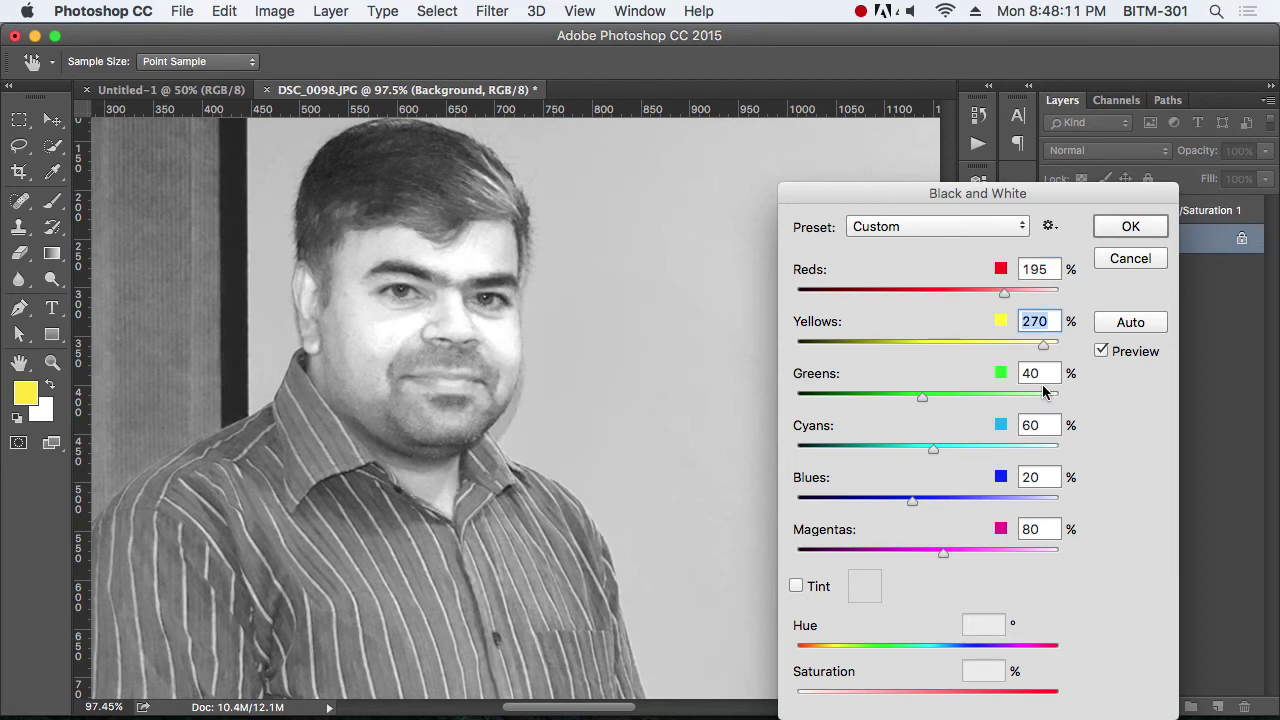
pyautogui.click(1150, 256)
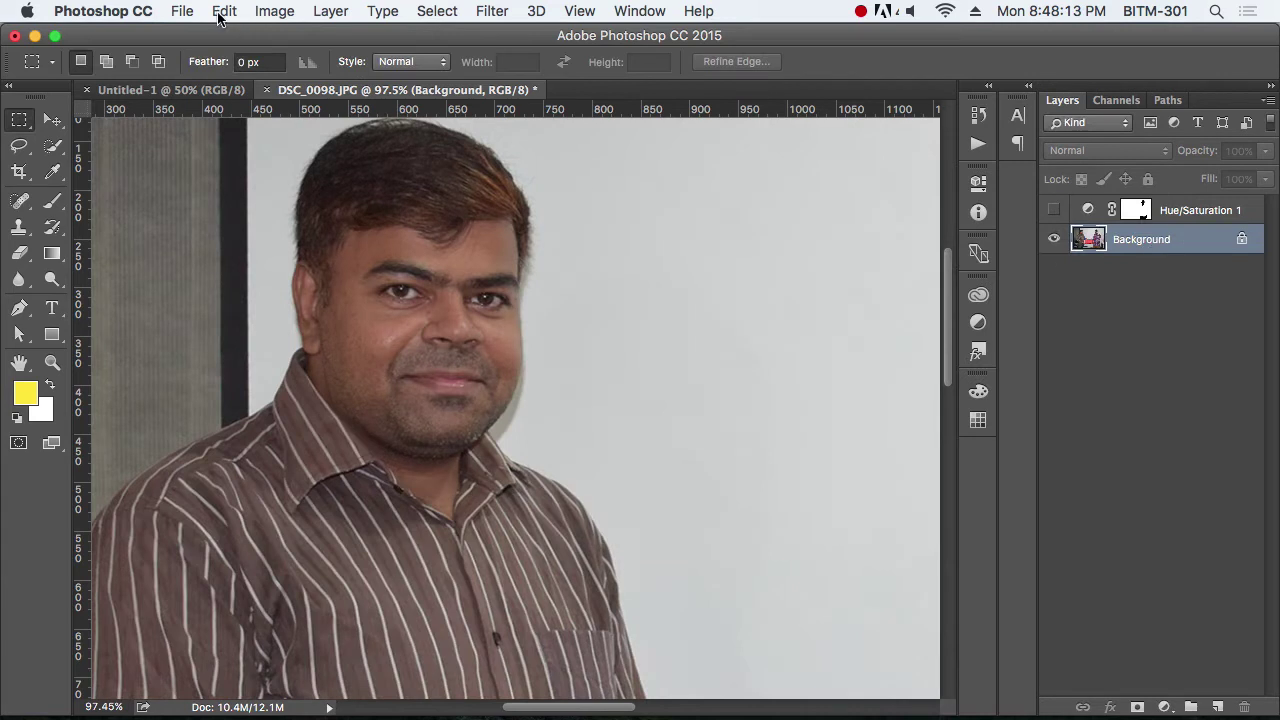
# Step: Invert the colours of the Background photo
pyautogui.click(272, 11)
pyautogui.moveTo(380, 75)
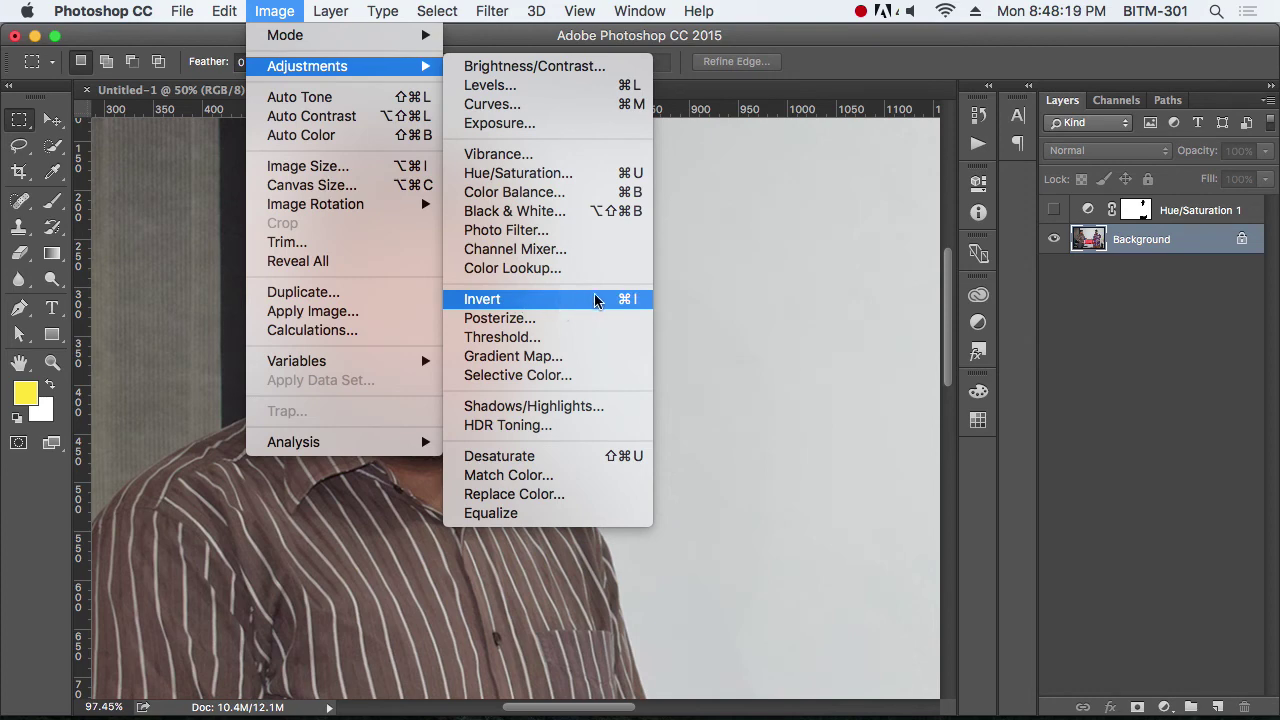
pyautogui.click(534, 306)
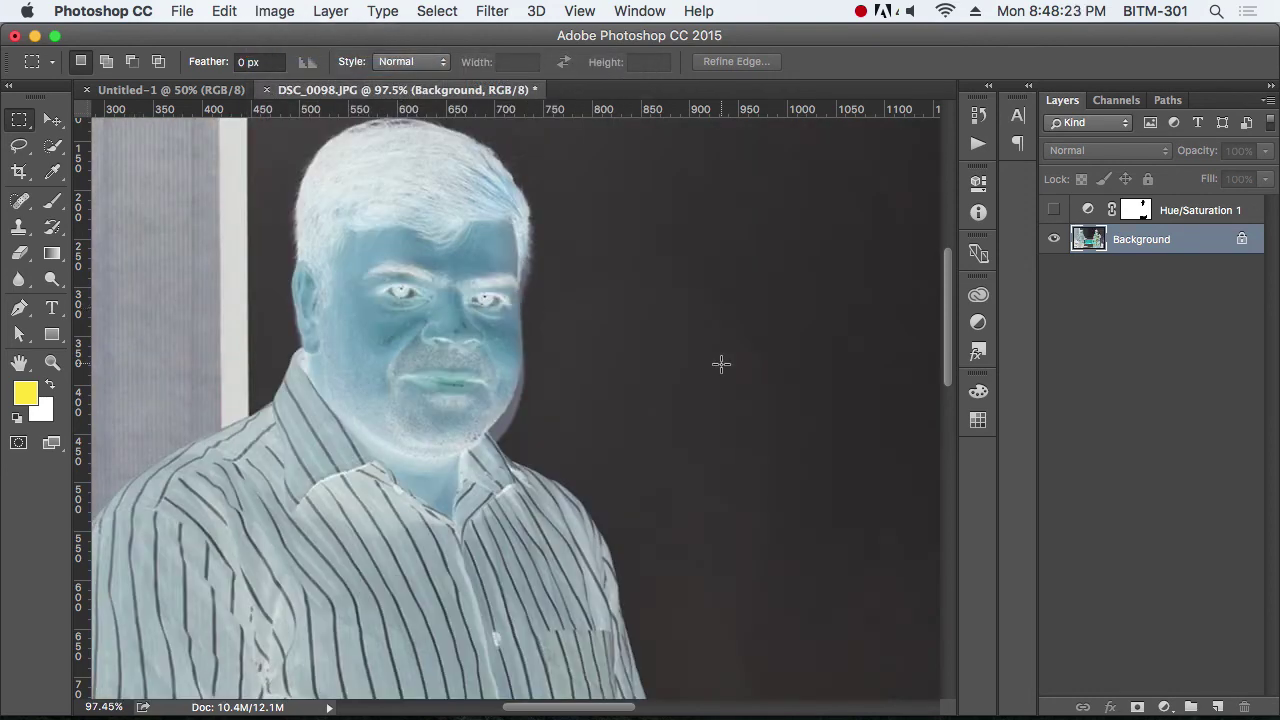
# Step: Invert the Background photo's colours a second time to restore its original look
pyautogui.press('super+minus')
pyautogui.press('super+minus')
pyautogui.press('super+minus')
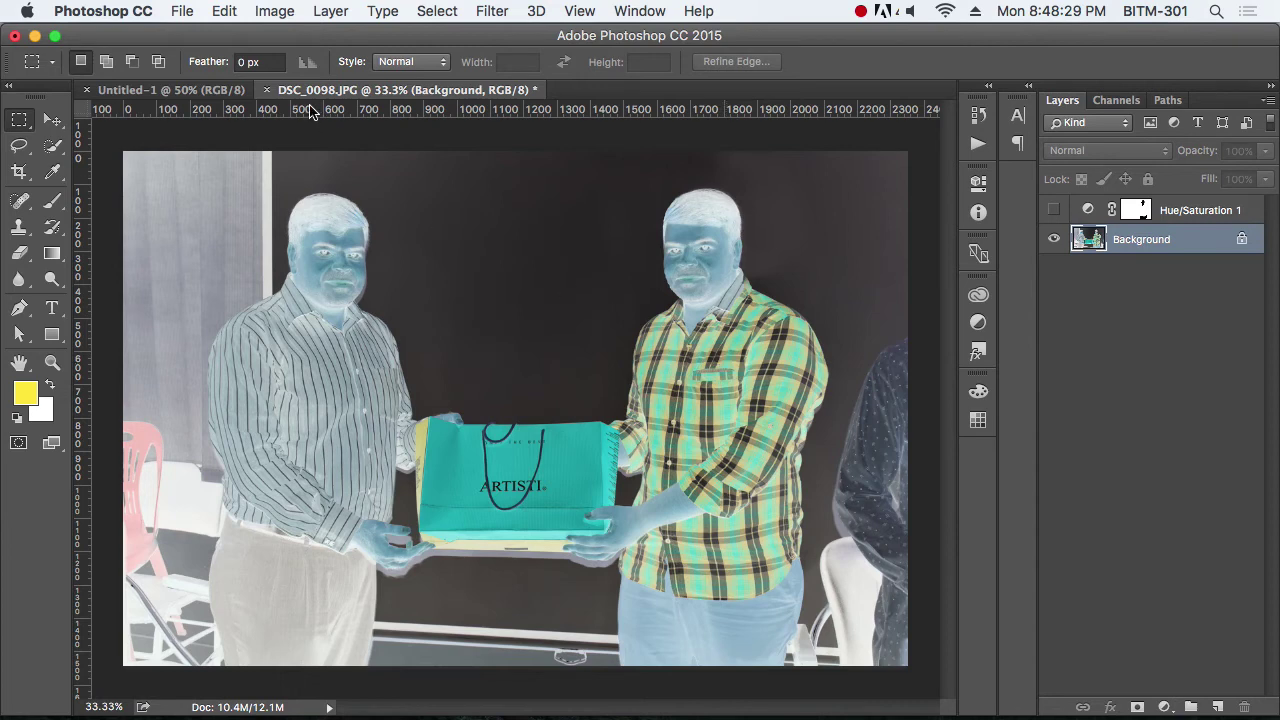
pyautogui.click(276, 12)
pyautogui.moveTo(299, 68)
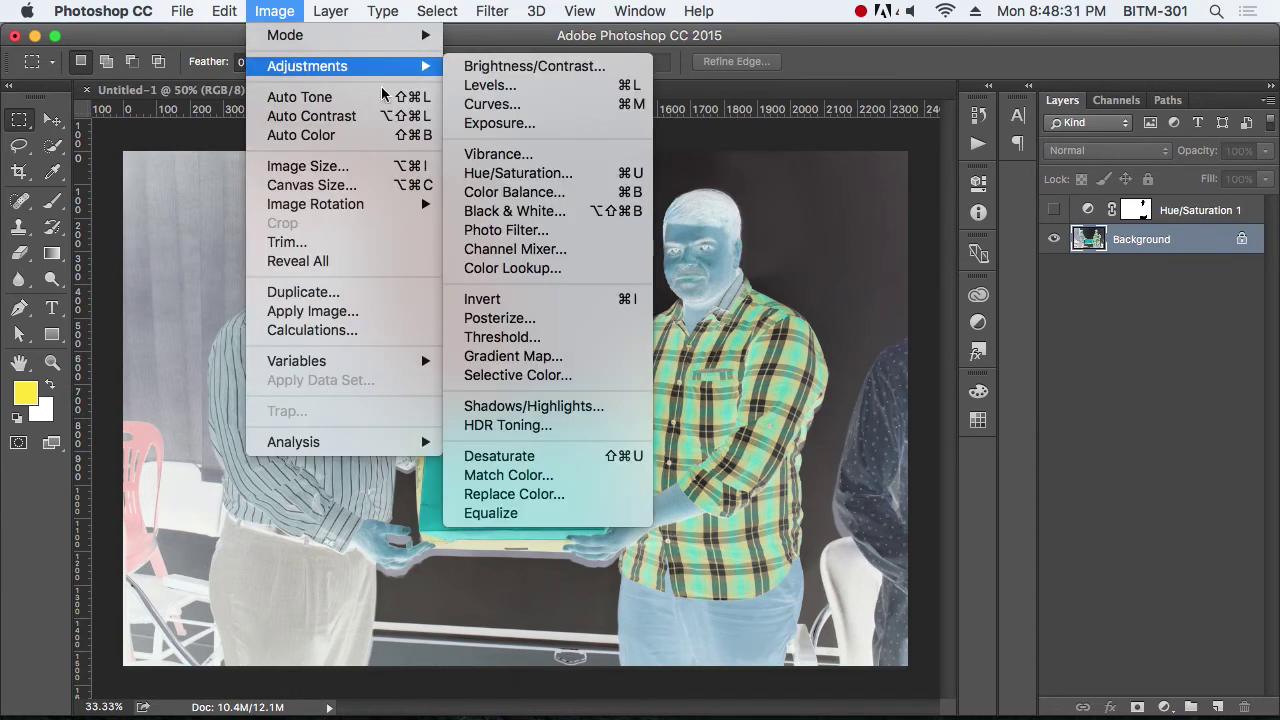
pyautogui.click(524, 302)
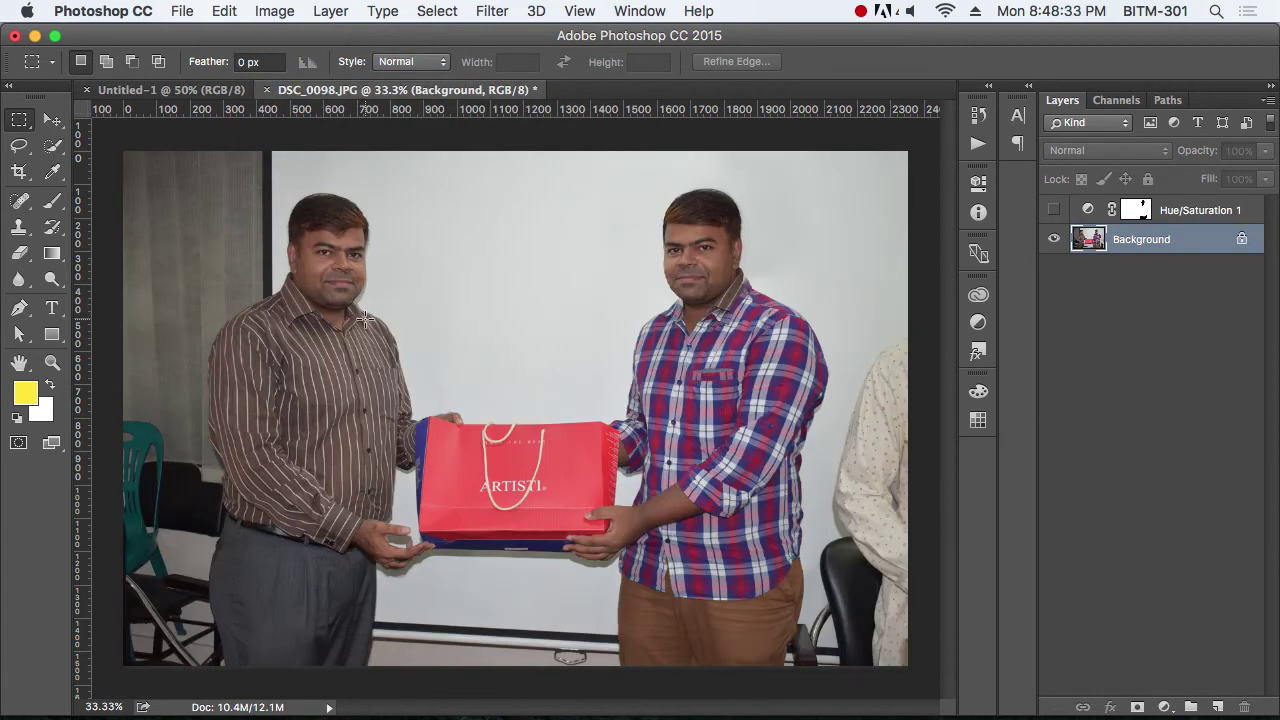
# Step: Try a Posterize adjustment on the Background photo, lowering the levels to 3 and raising them to 7
pyautogui.scroll(2, 300, 248)
pyautogui.click(276, 11)
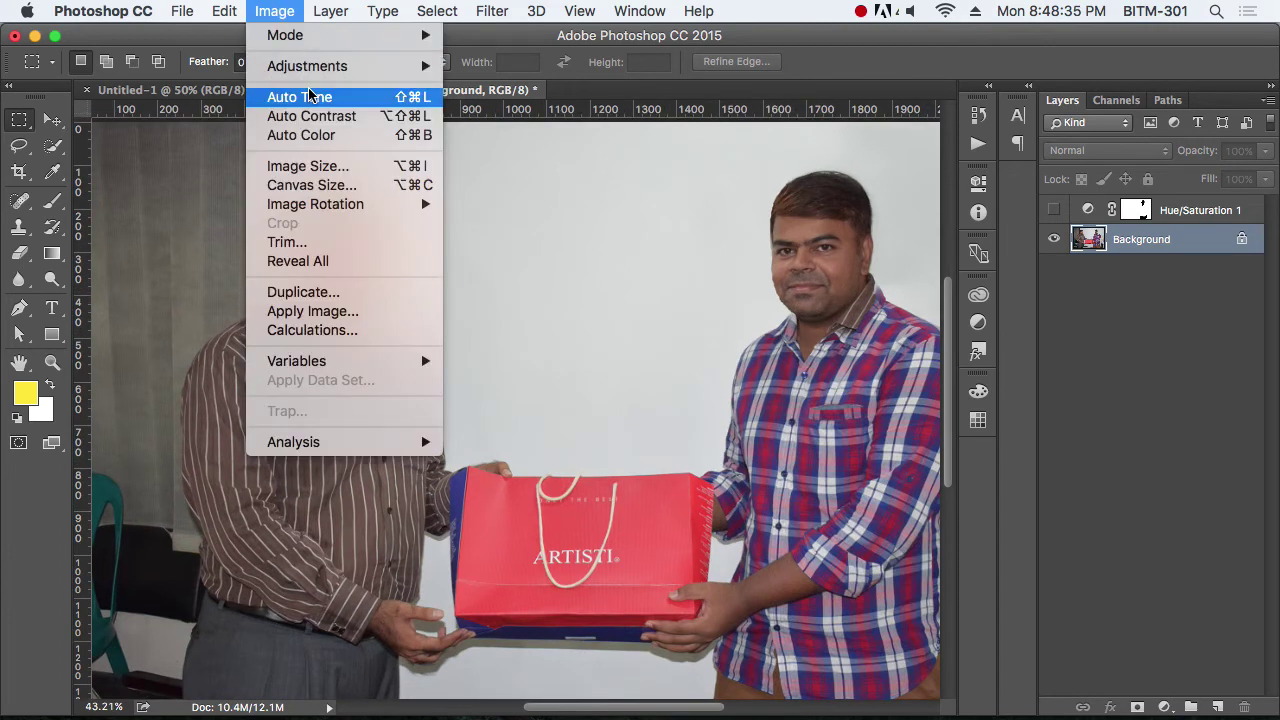
pyautogui.moveTo(322, 70)
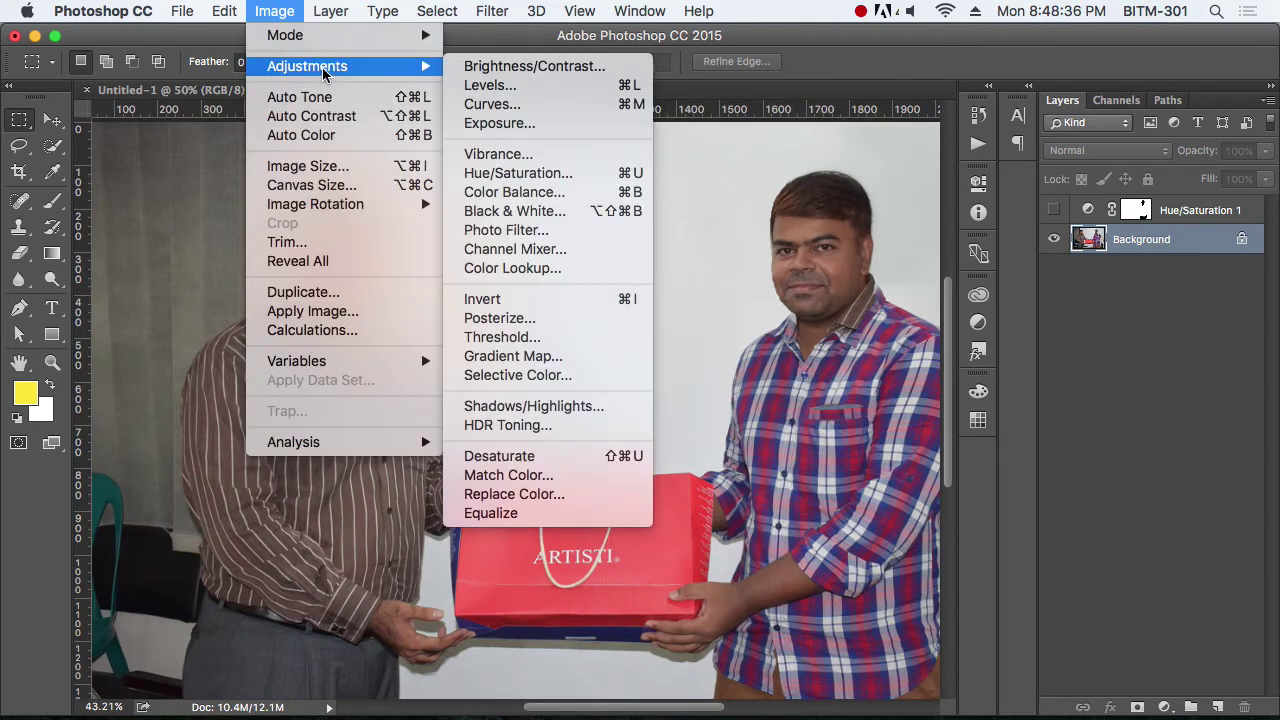
pyautogui.click(517, 318)
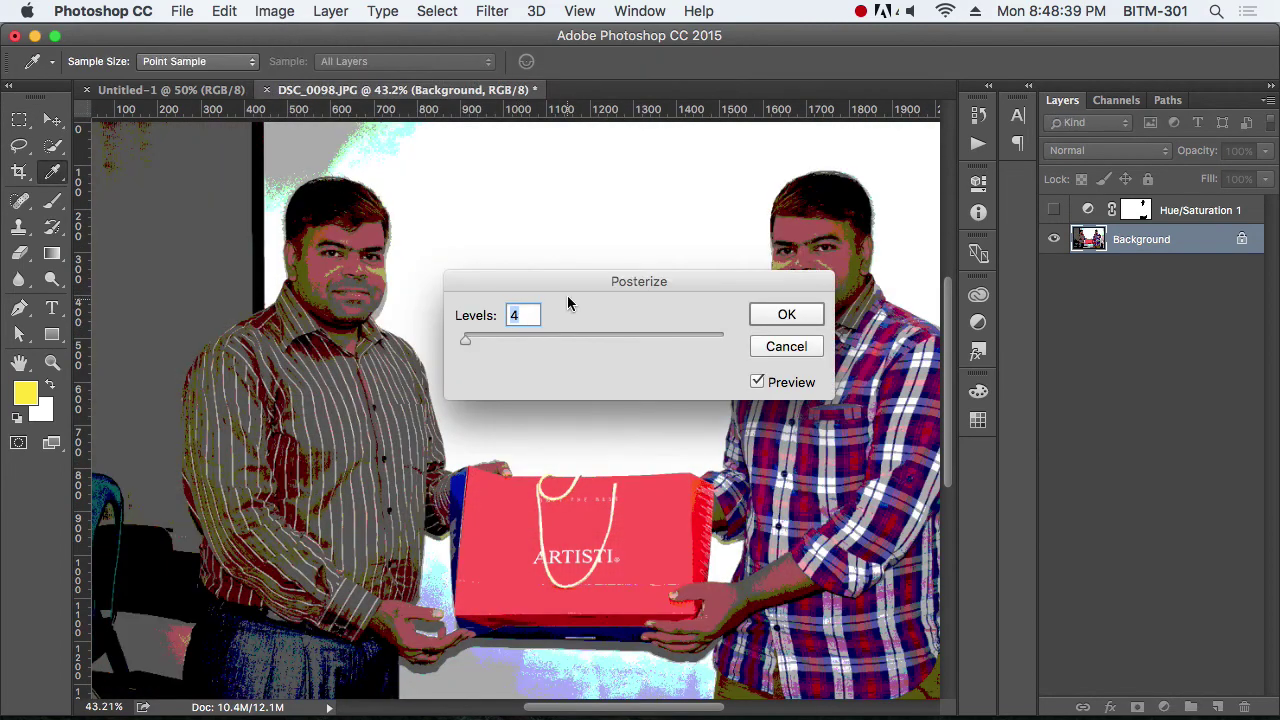
pyautogui.moveTo(565, 286); pyautogui.dragTo(785, 326)
pyautogui.press('Down')
pyautogui.press('Down')
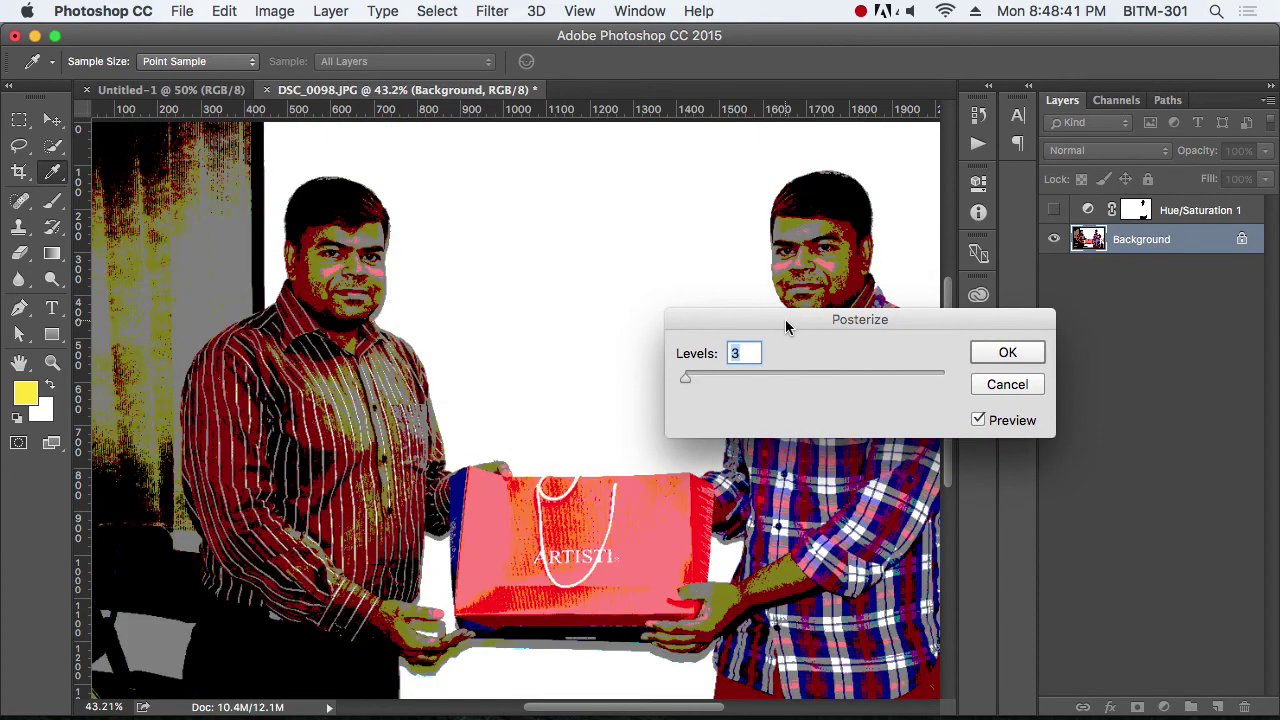
pyautogui.press('Up')
pyautogui.press('Up')
pyautogui.press('Up')
pyautogui.press('Up')
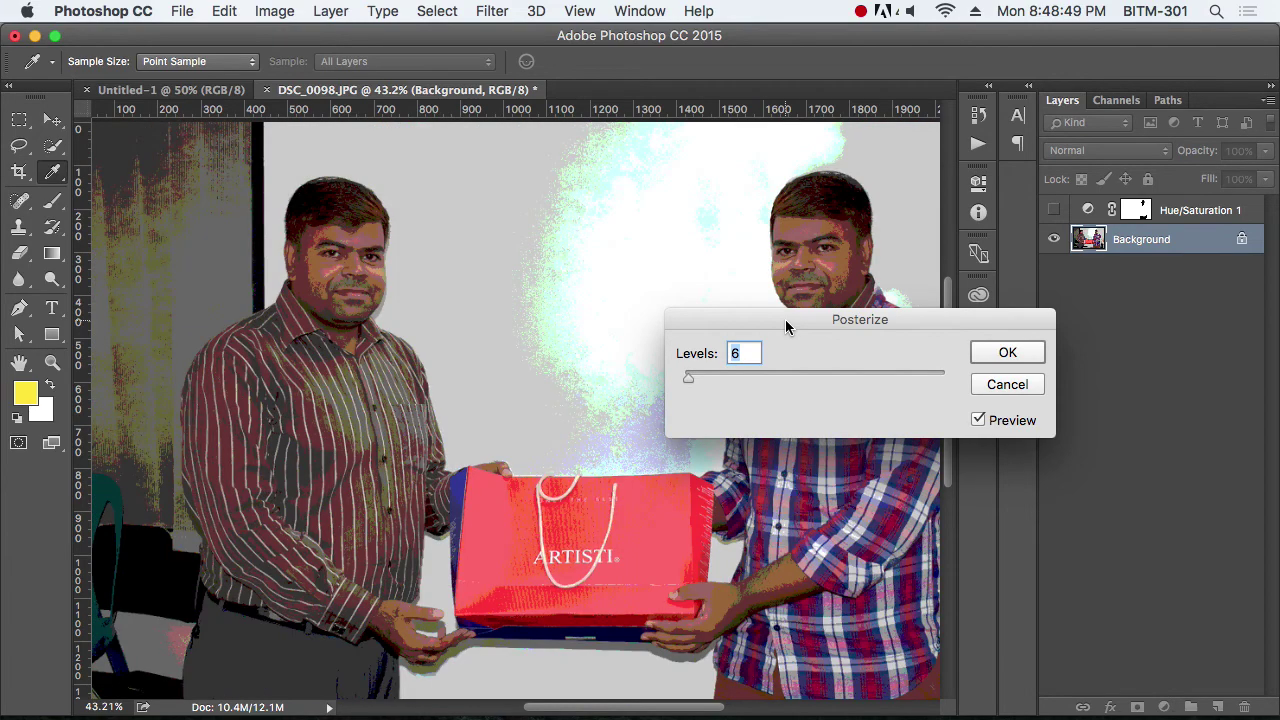
pyautogui.press('Up')
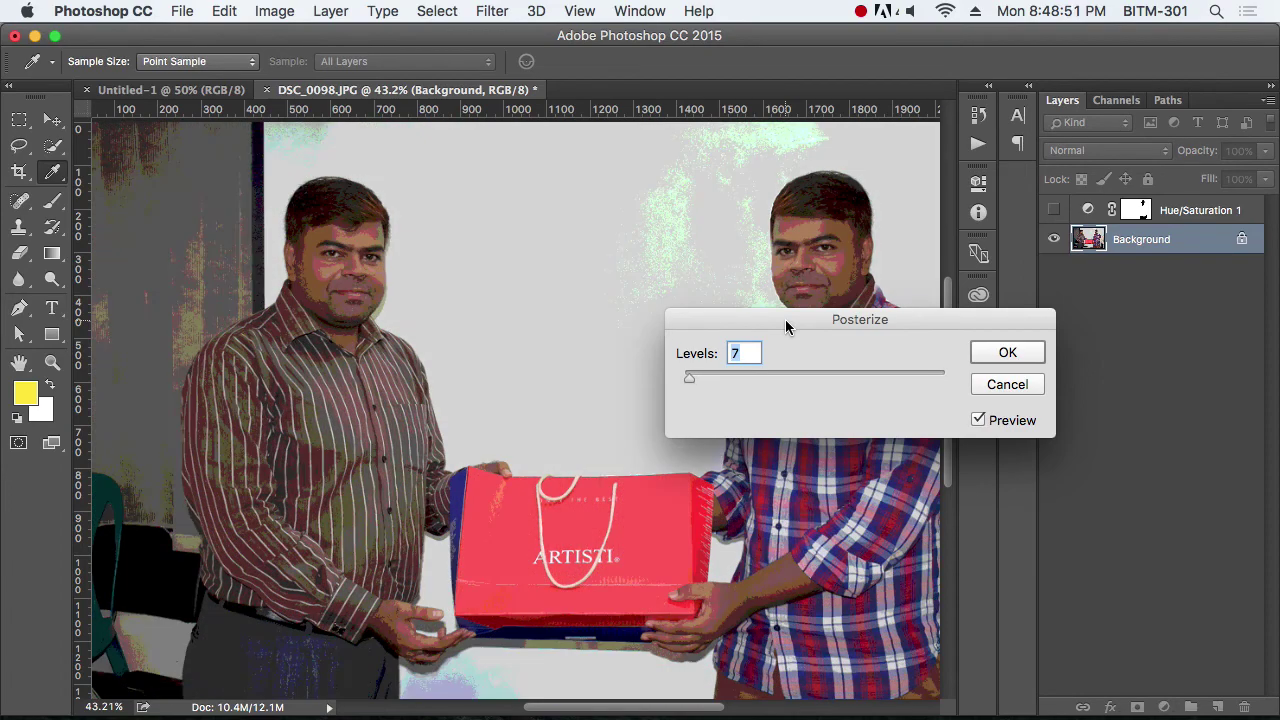
# Step: Try Posterize levels 2 and 5 on the photo, and cancel the adjustment
pyautogui.press('Down')
pyautogui.press('Down')
pyautogui.press('Down')
pyautogui.press('Down')
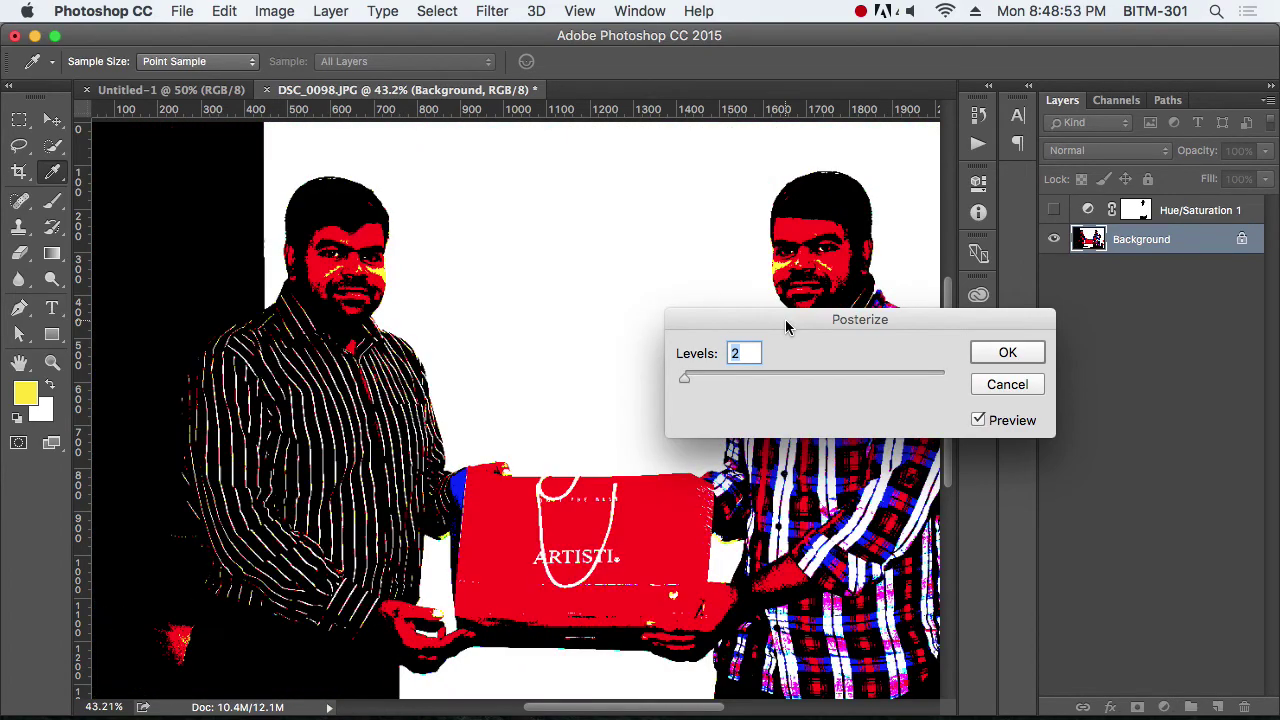
pyautogui.press('Up')
pyautogui.press('Up')
pyautogui.press('Up')
pyautogui.press('Up')
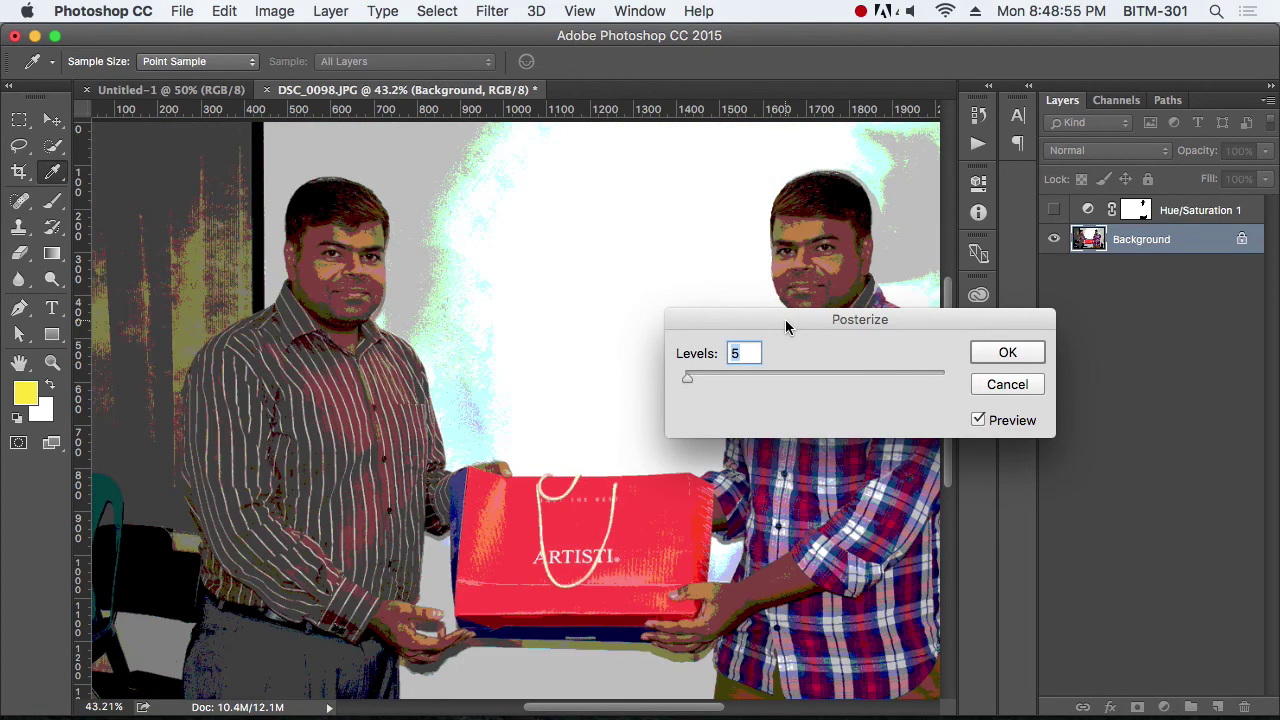
pyautogui.click(1007, 390)
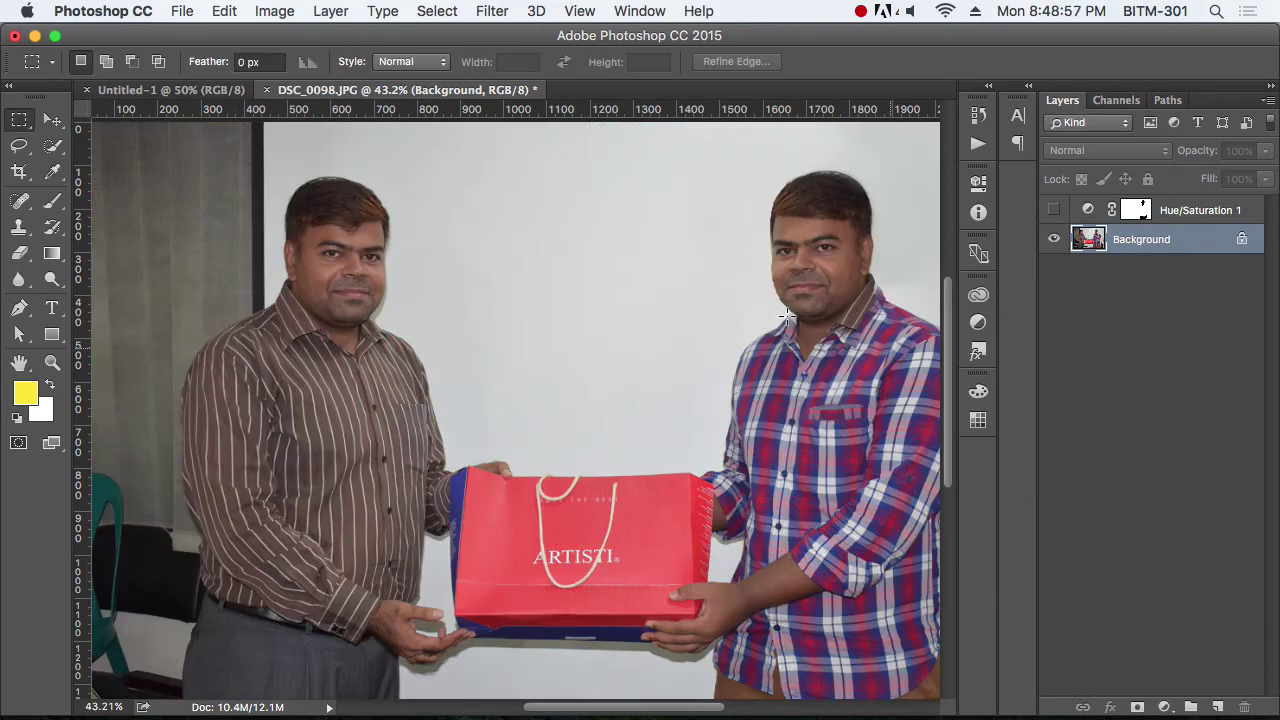
# Step: Try a Threshold adjustment on the Background photo with a threshold level of 96, and cancel it
pyautogui.click(273, 11)
pyautogui.moveTo(293, 65)
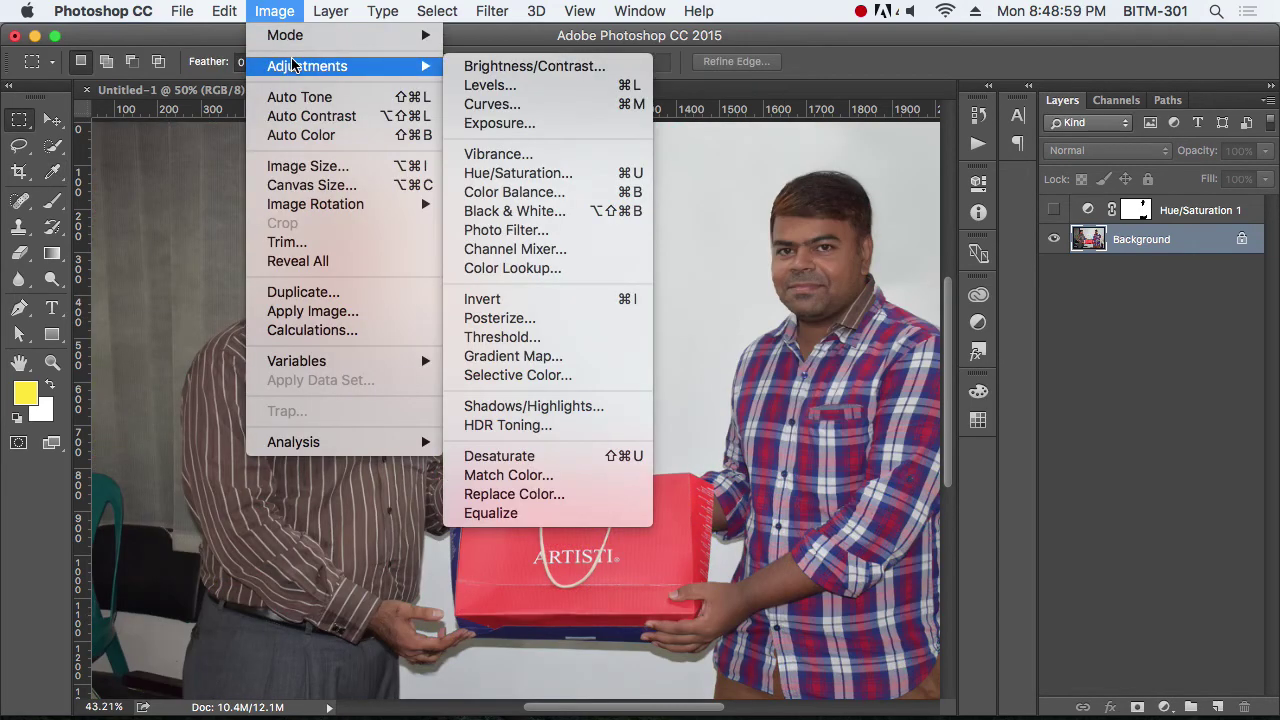
pyautogui.click(533, 346)
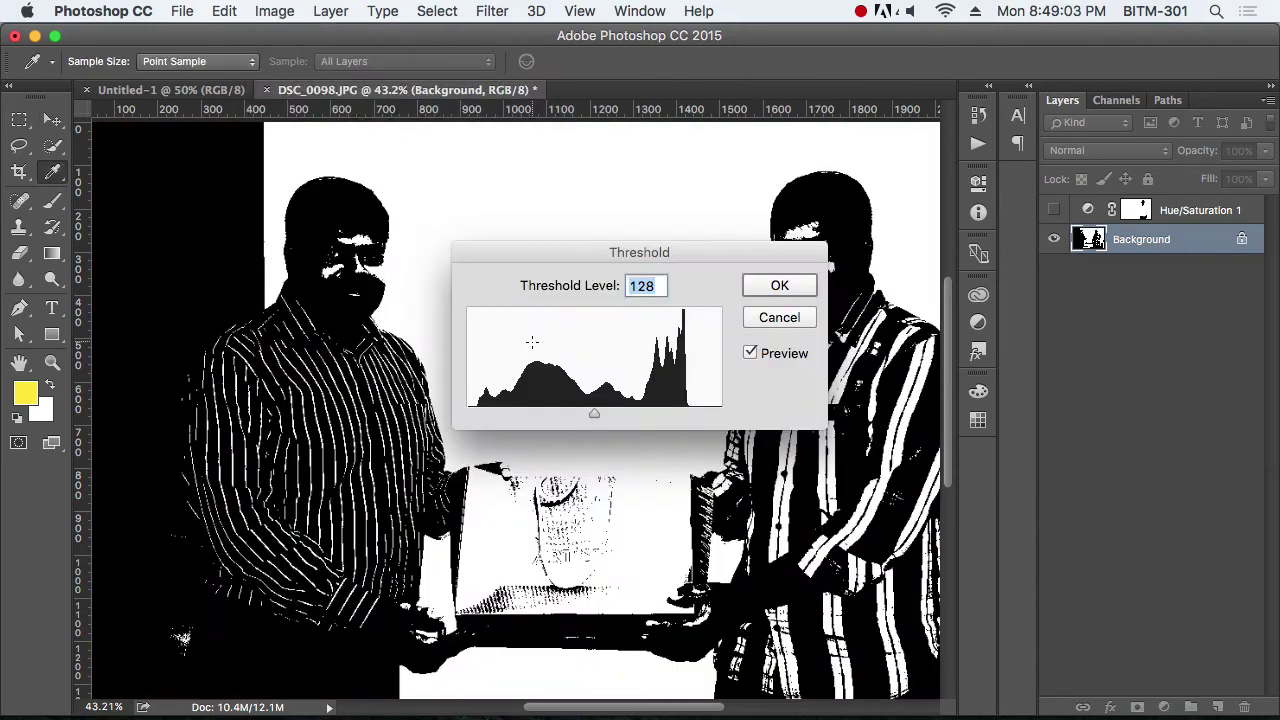
pyautogui.moveTo(594, 249); pyautogui.dragTo(527, 433)
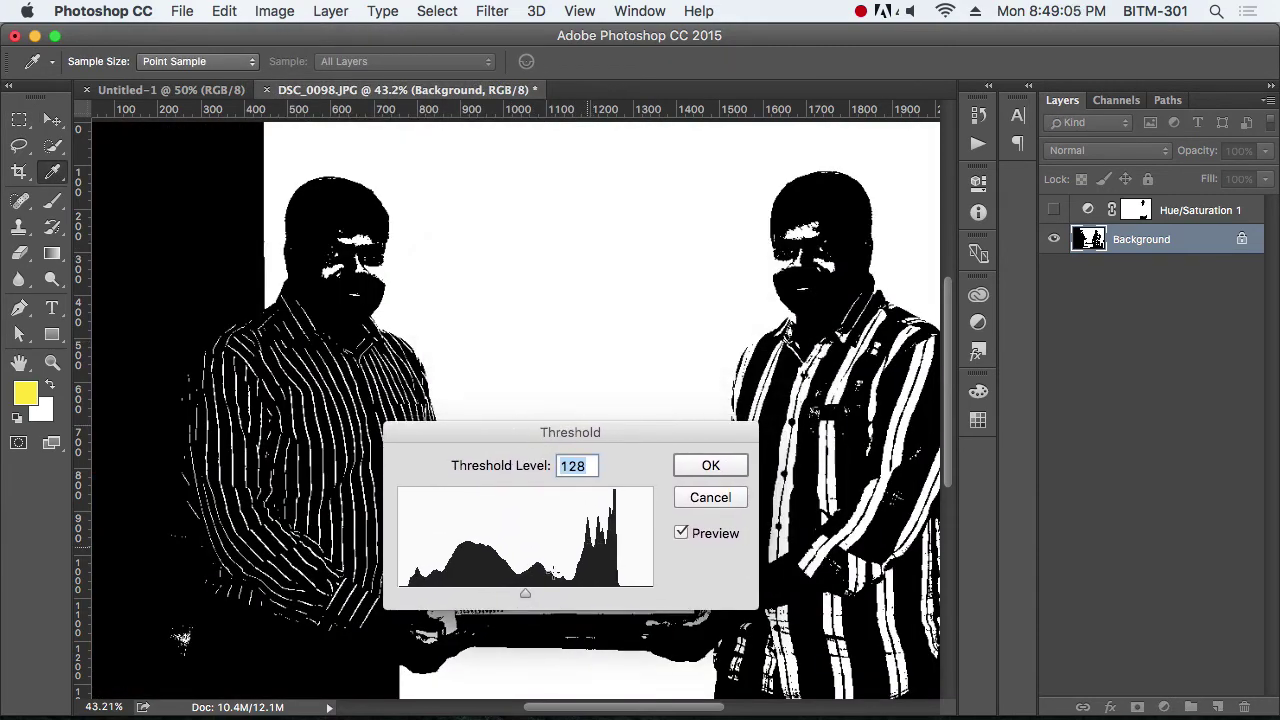
pyautogui.moveTo(544, 595); pyautogui.dragTo(492, 598)
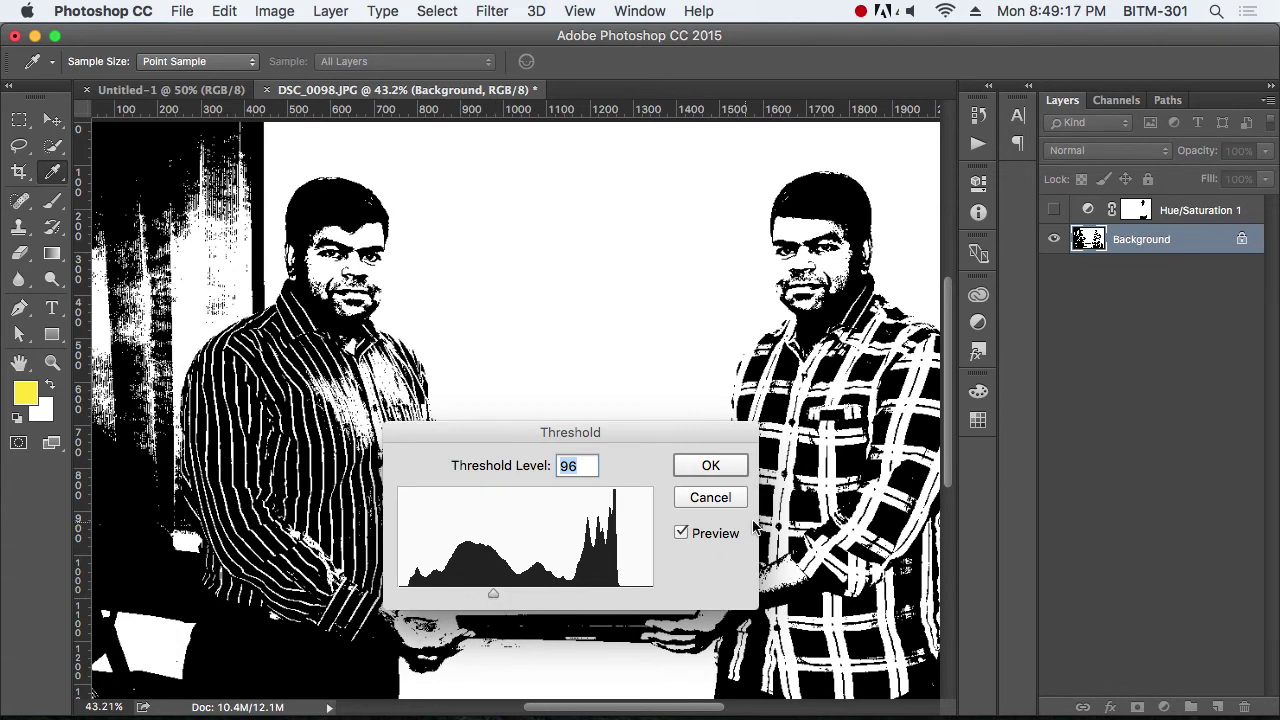
pyautogui.click(712, 497)
# Step: Start HDR Toning on the photo and agree to flatten the document
pyautogui.click(272, 12)
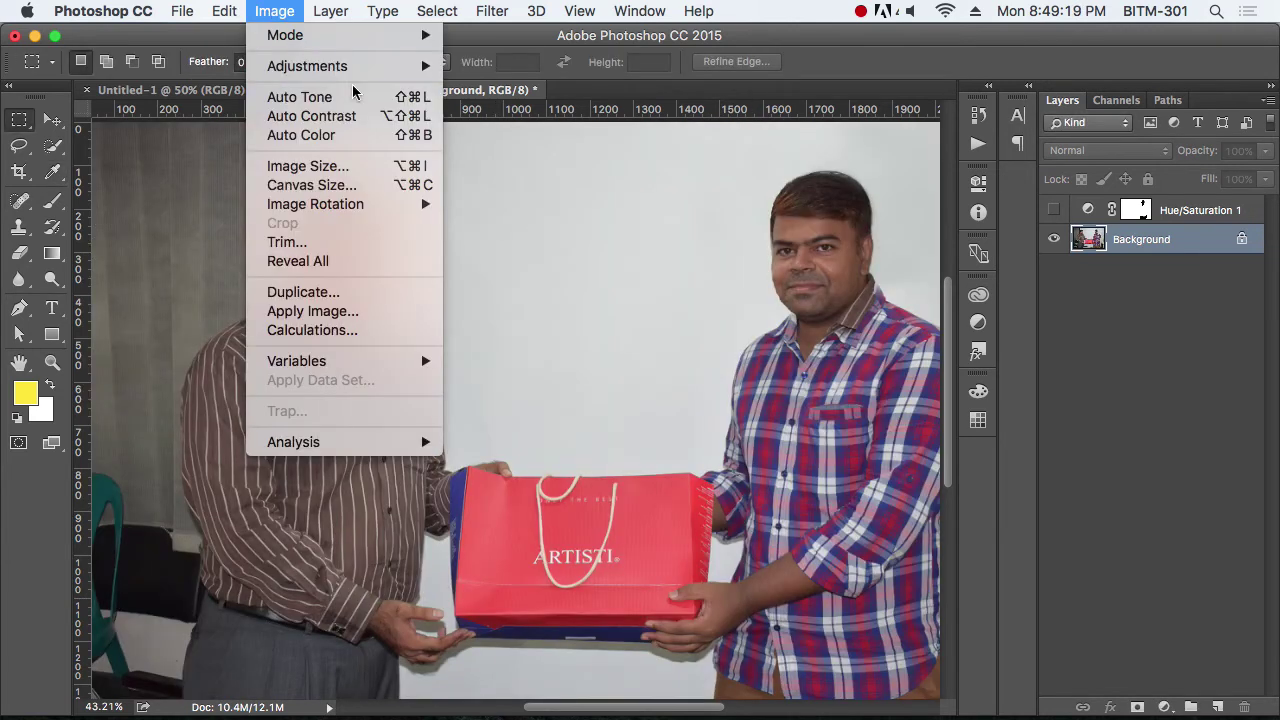
pyautogui.moveTo(362, 66)
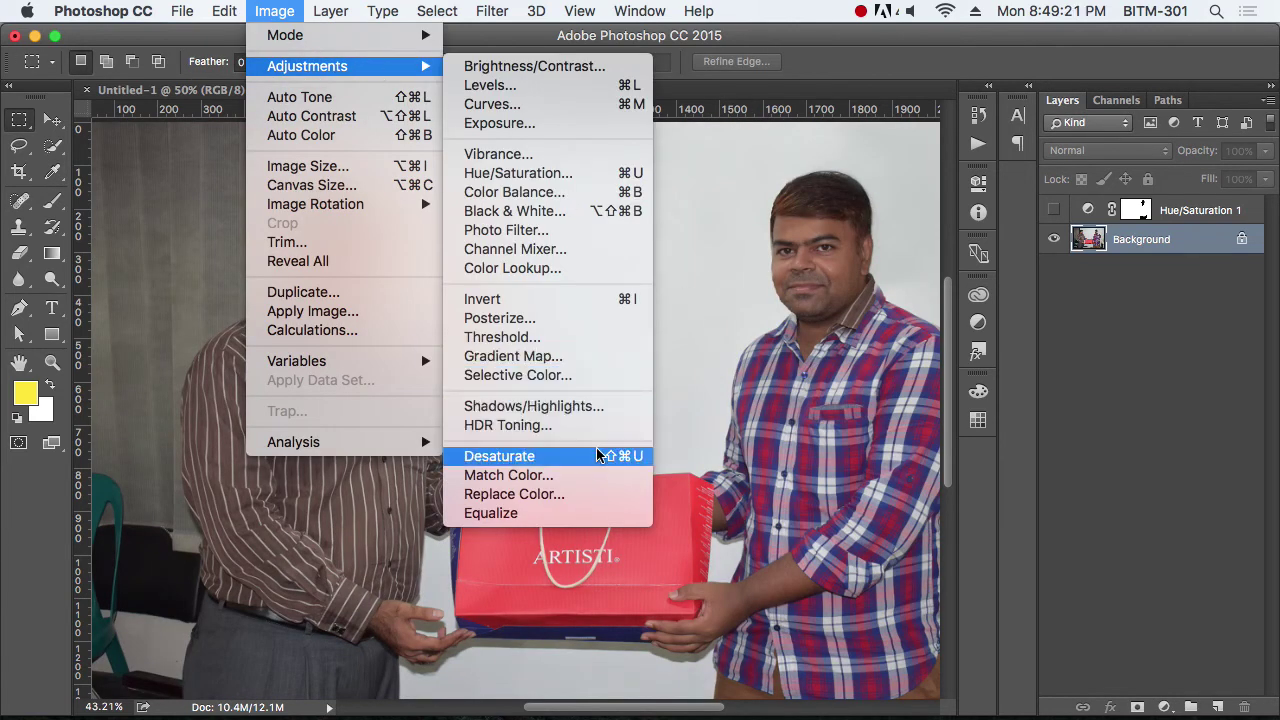
pyautogui.click(541, 428)
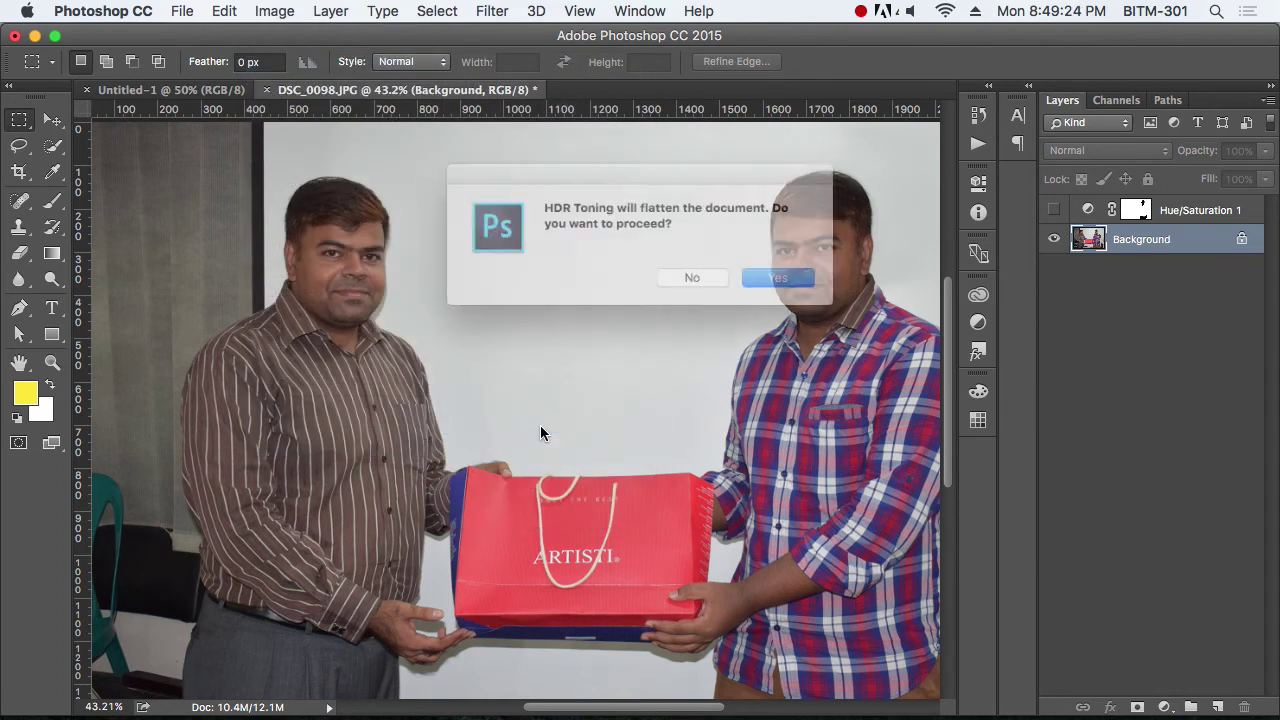
pyautogui.click(790, 282)
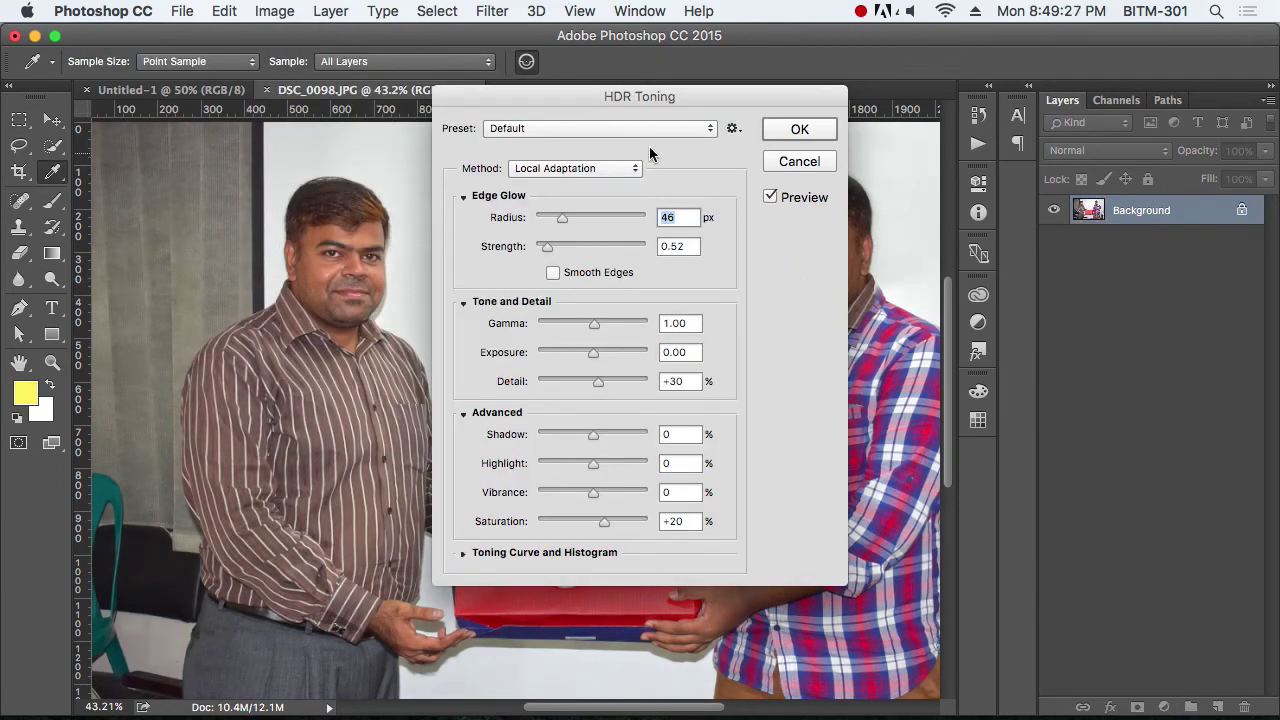
# Step: Try the HDR Toning presets Scott5, Monochromatic High Contrast, Photorealistic and Surrealistic on the photo
pyautogui.moveTo(630, 96); pyautogui.dragTo(906, 174)
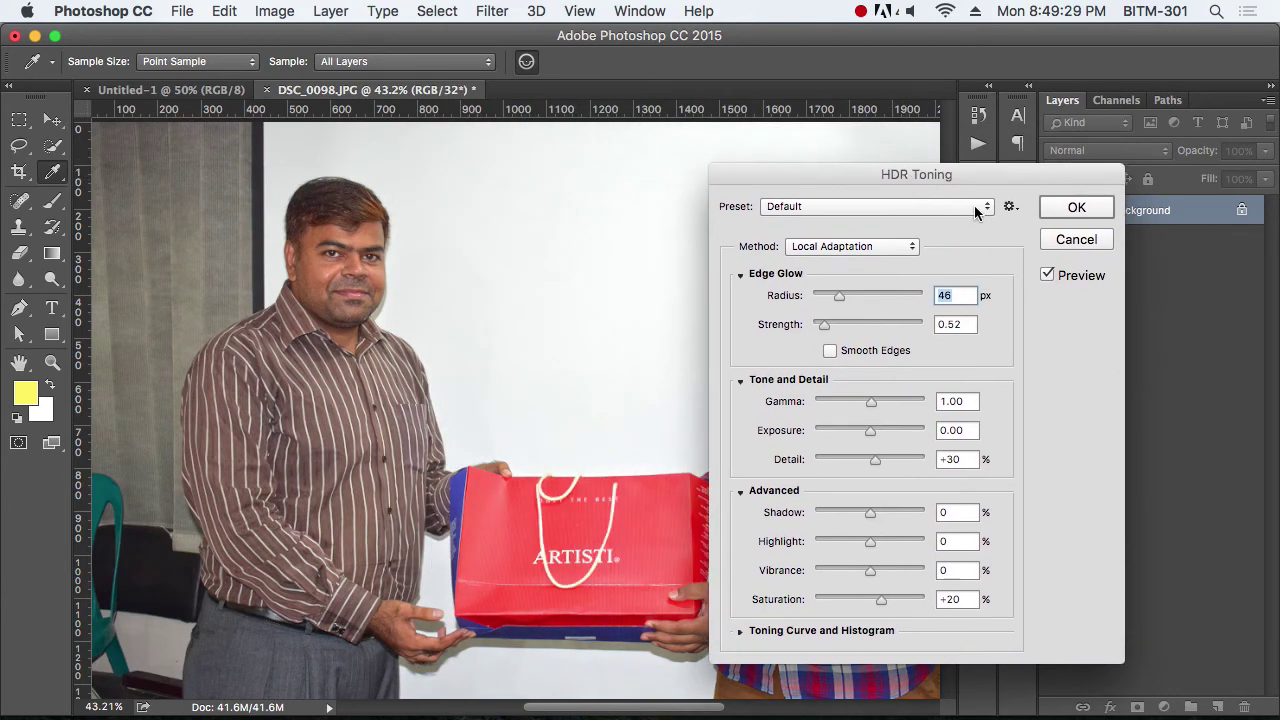
pyautogui.click(902, 206)
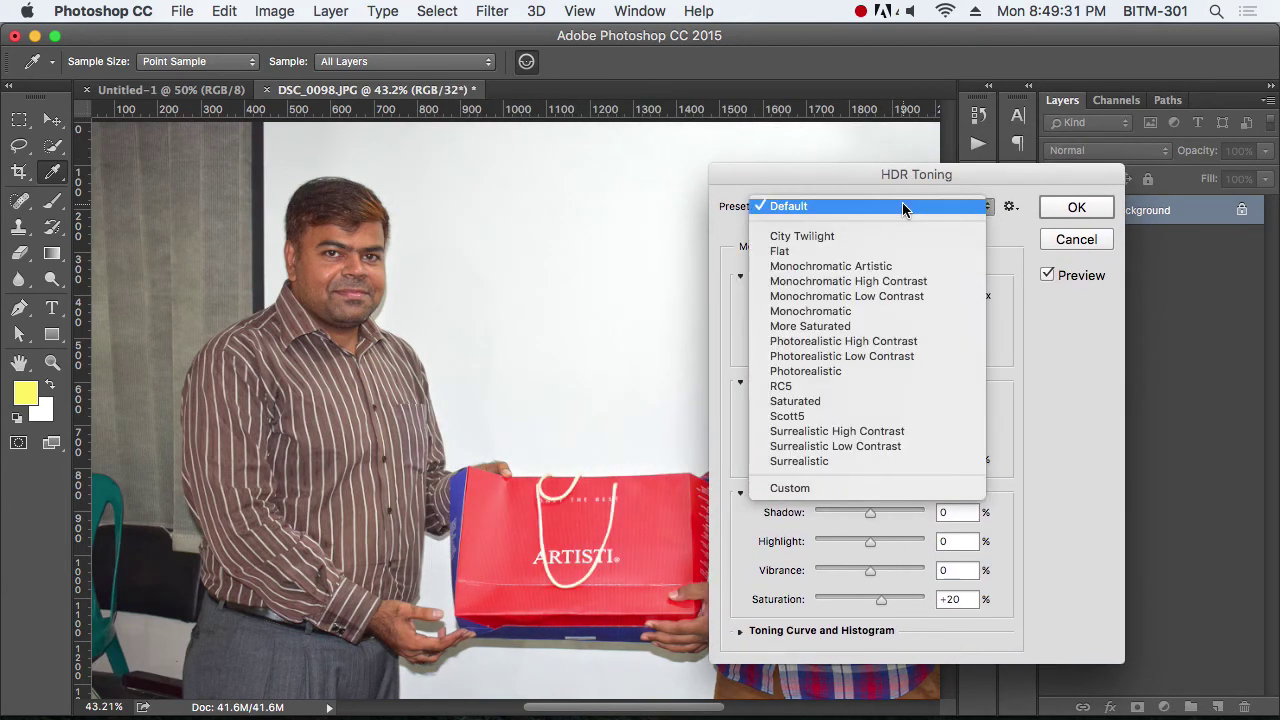
pyautogui.click(867, 417)
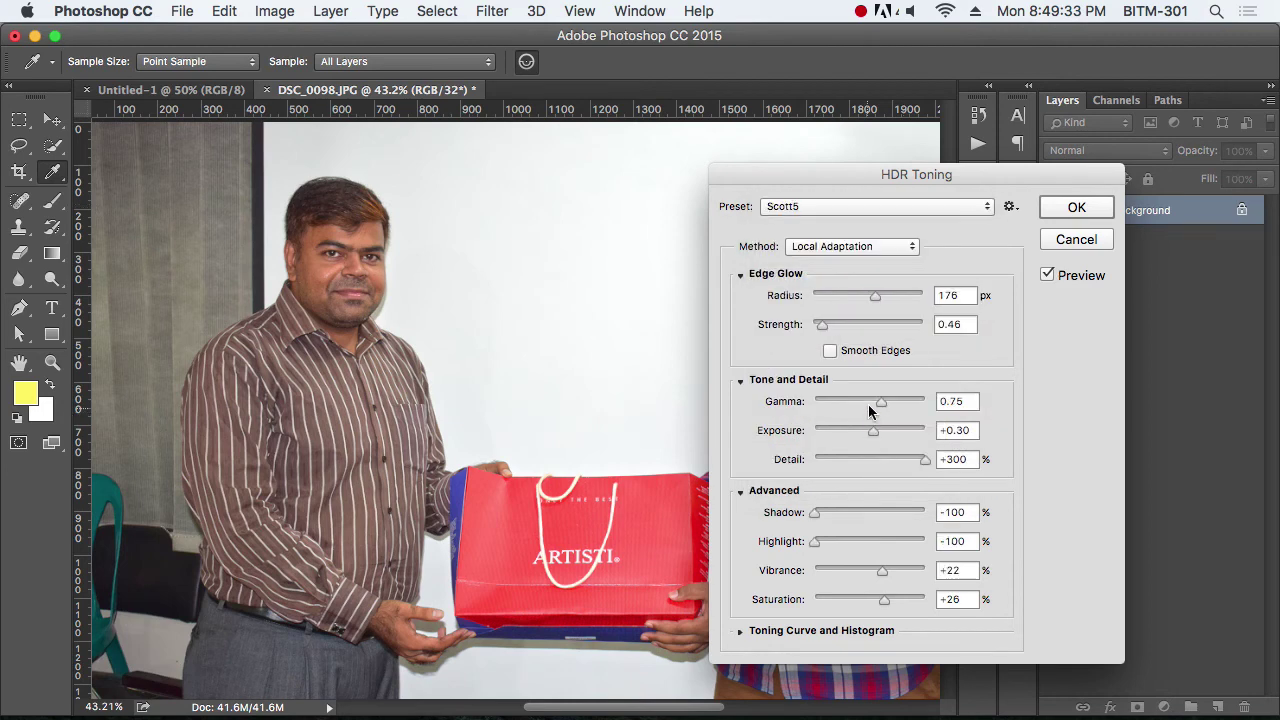
pyautogui.click(891, 208)
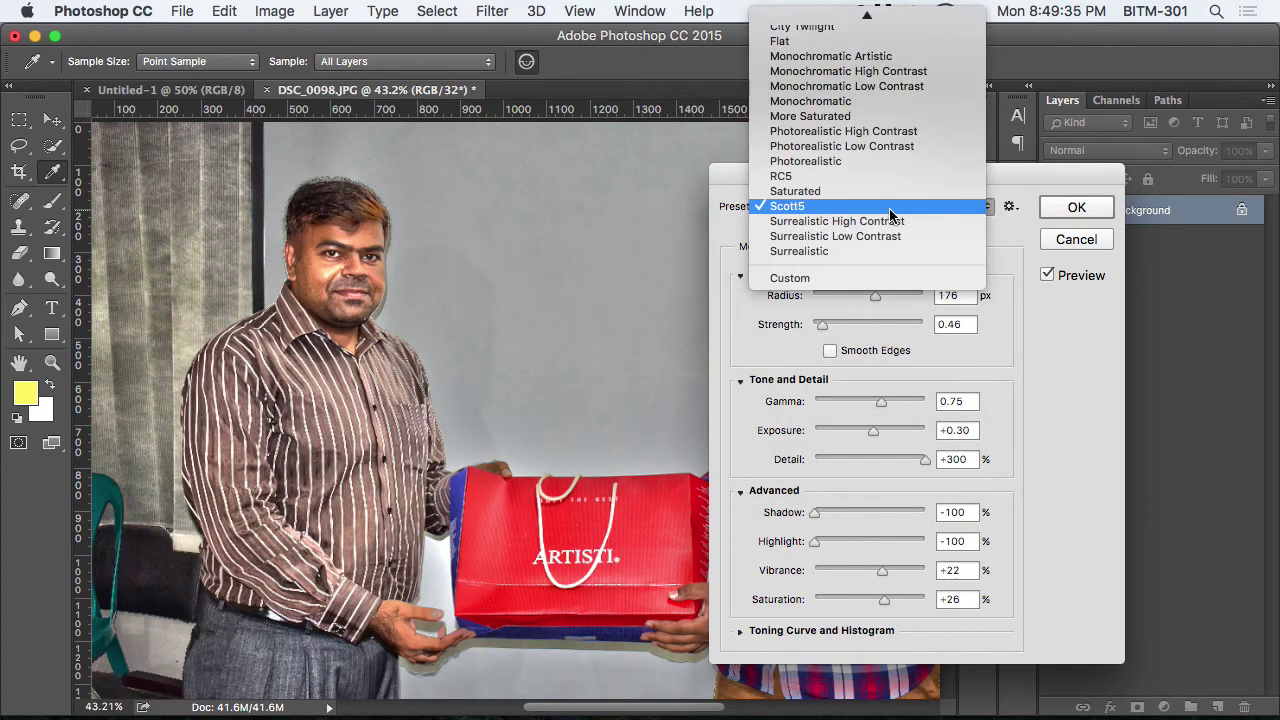
pyautogui.click(880, 71)
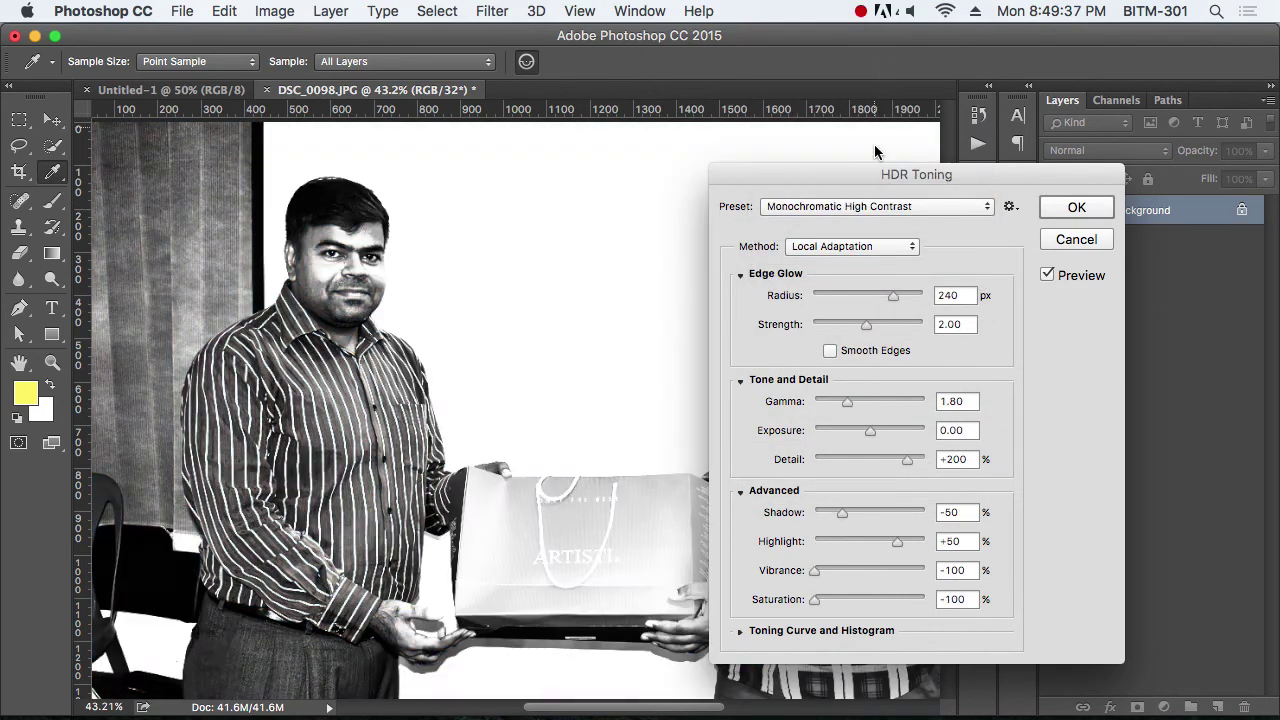
pyautogui.click(877, 207)
pyautogui.scroll(-2, 874, 296)
pyautogui.click(873, 288)
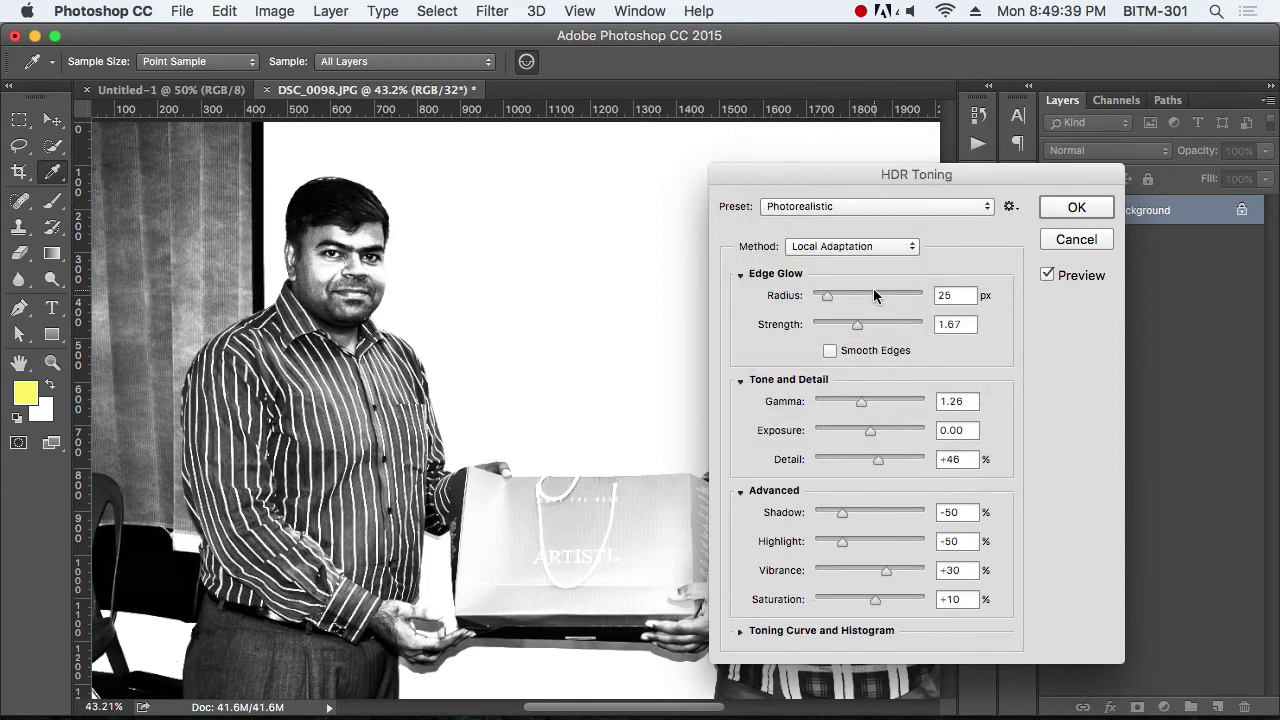
pyautogui.click(850, 206)
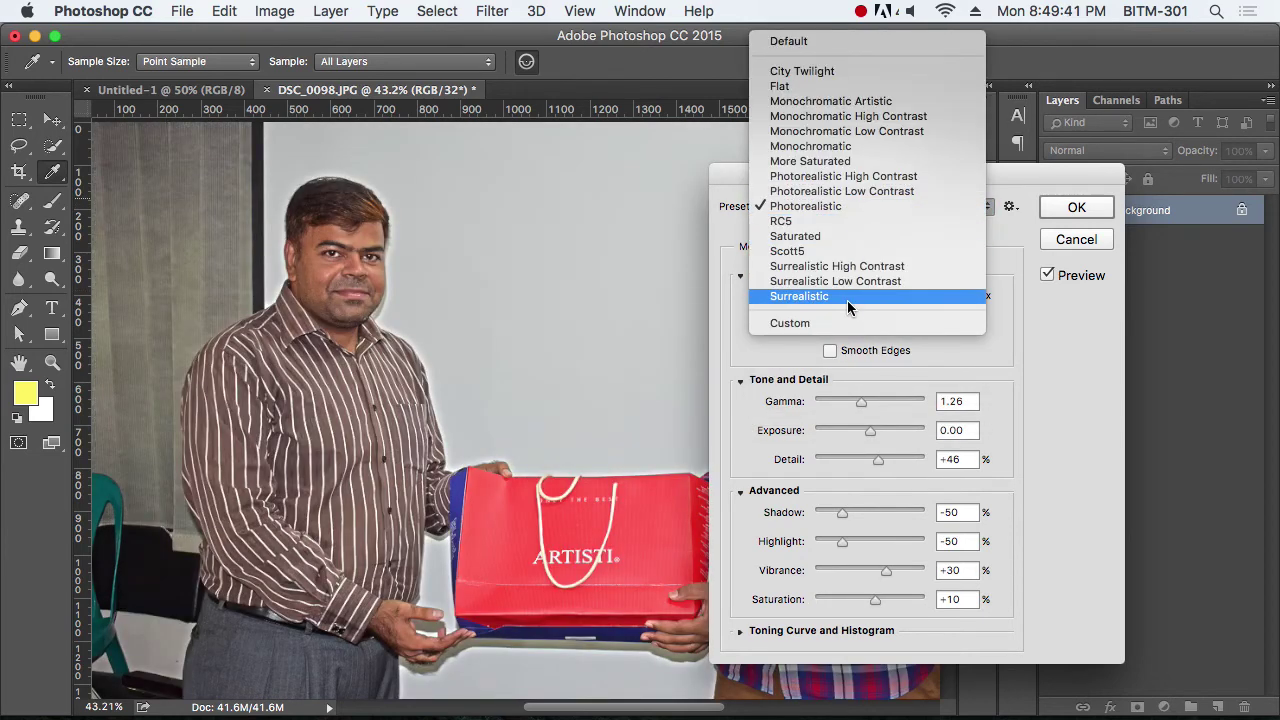
pyautogui.click(849, 296)
# Step: Check the save and load options for HDR Toning presets, and cancel the adjustment
pyautogui.moveTo(805, 180); pyautogui.dragTo(774, 158)
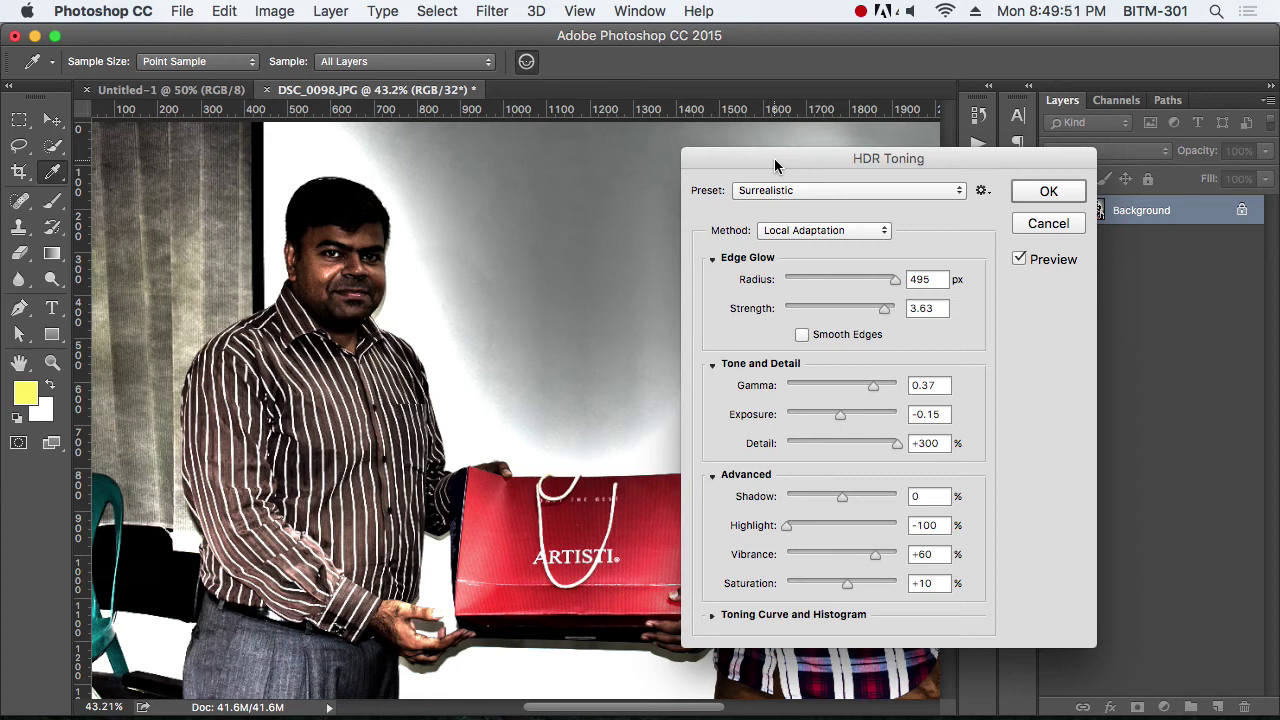
pyautogui.moveTo(830, 167); pyautogui.dragTo(708, 153)
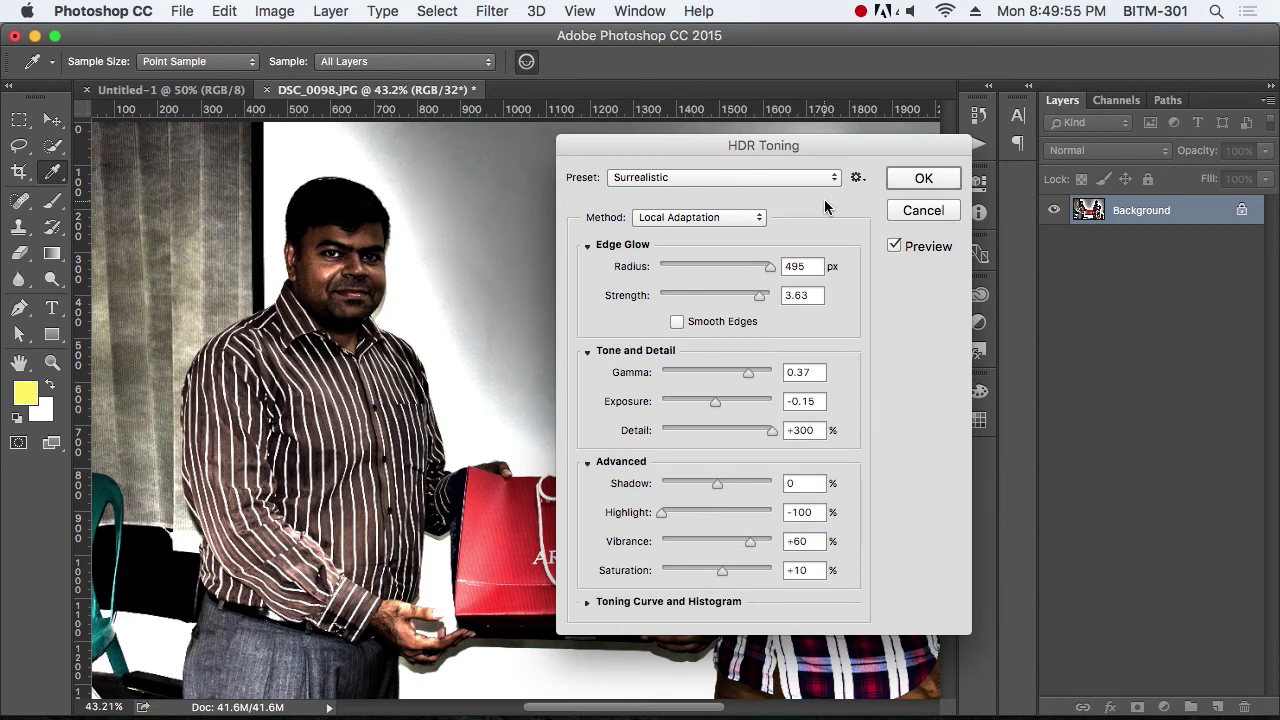
pyautogui.click(856, 177)
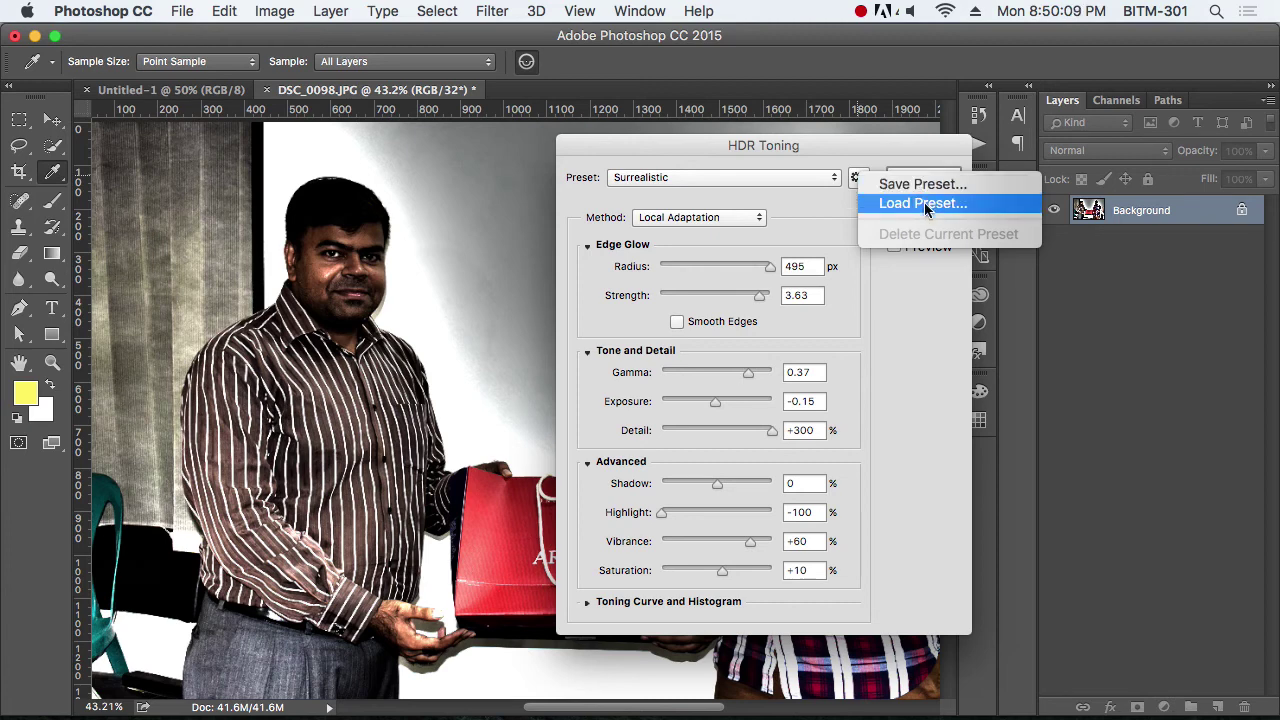
pyautogui.click(806, 221)
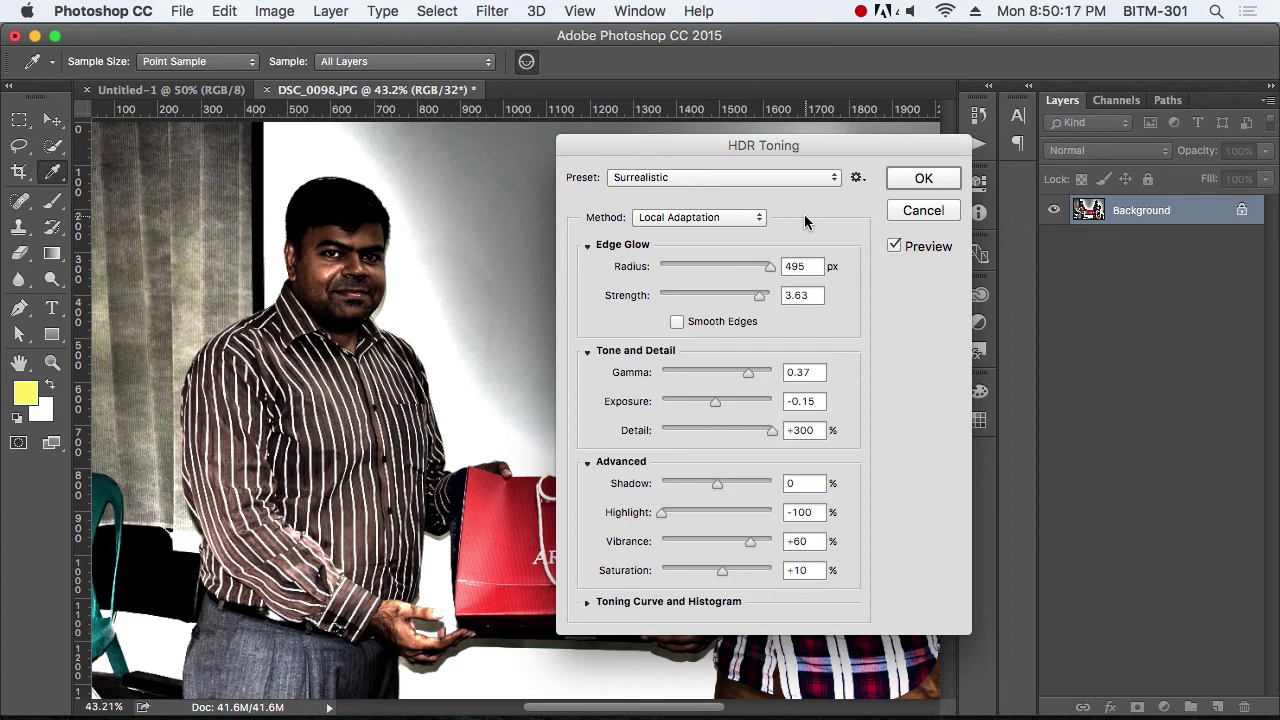
pyautogui.click(923, 210)
pyautogui.press('m')
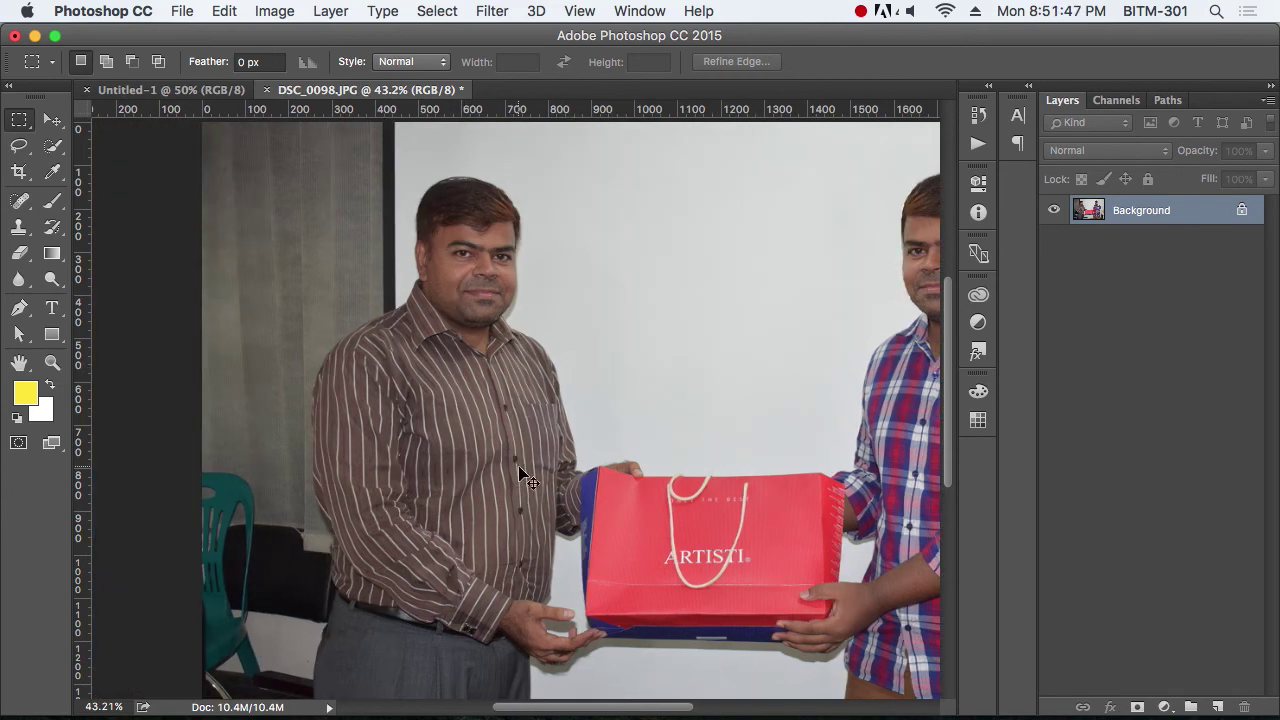
# Step: Start HDR Toning on the photo and set the Edge Glow radius to 84 px and strength to 2.49
pyautogui.click(276, 12)
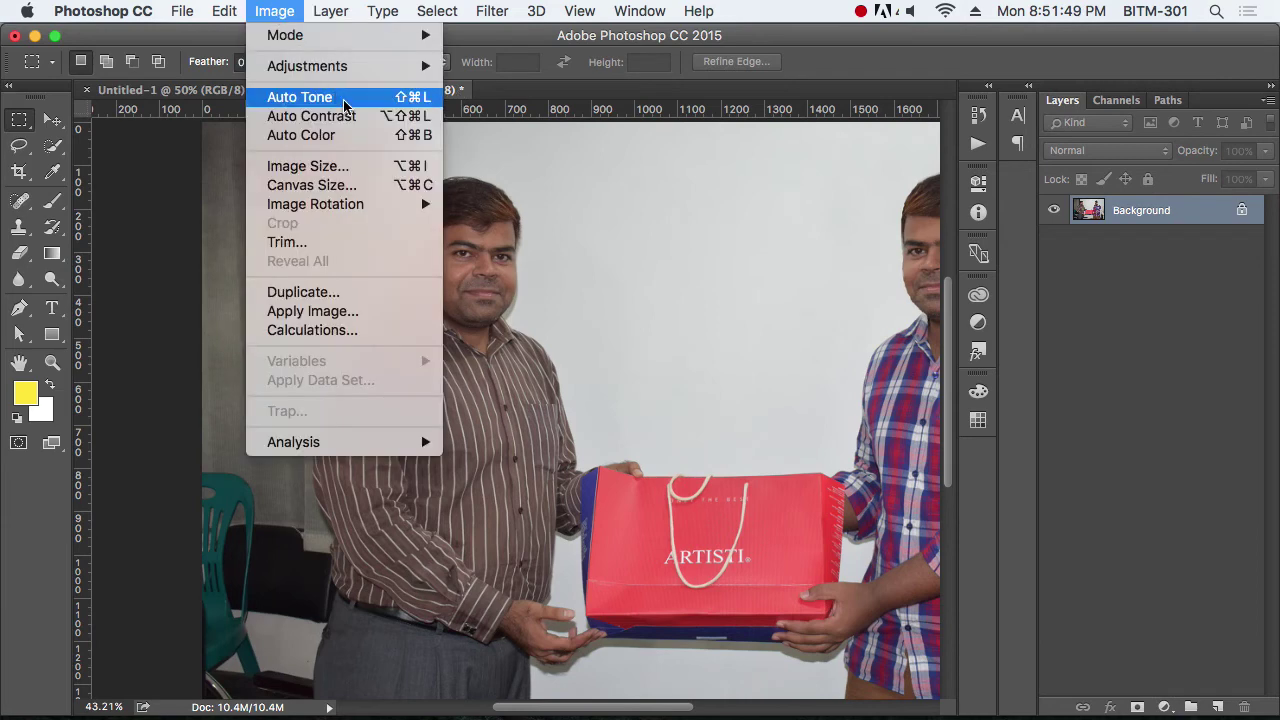
pyautogui.moveTo(380, 72)
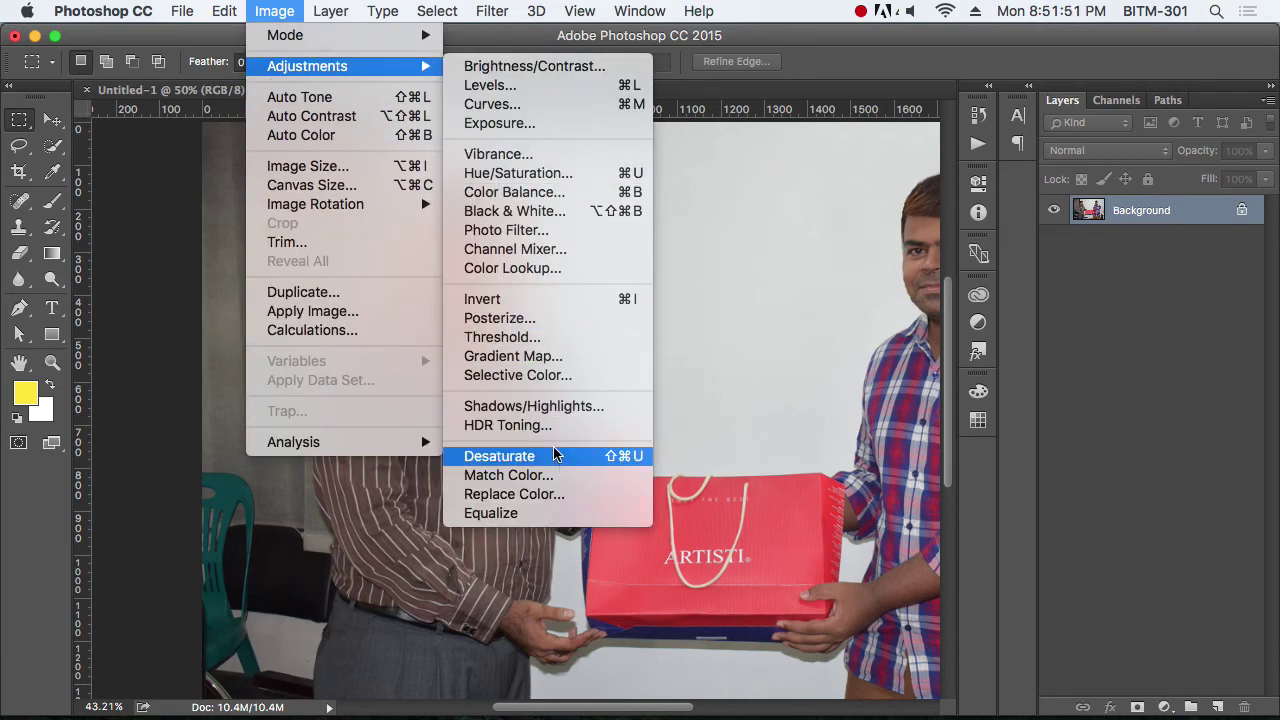
pyautogui.click(510, 425)
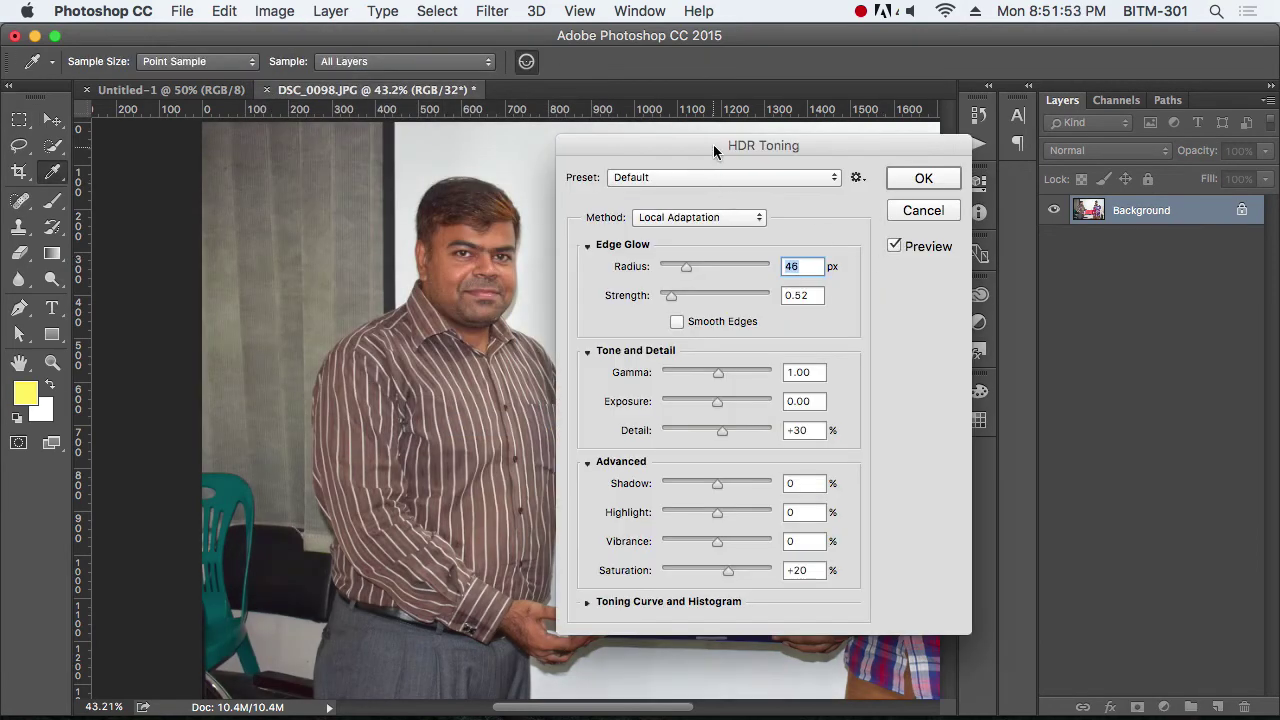
pyautogui.moveTo(713, 144); pyautogui.dragTo(850, 144)
pyautogui.click(859, 175)
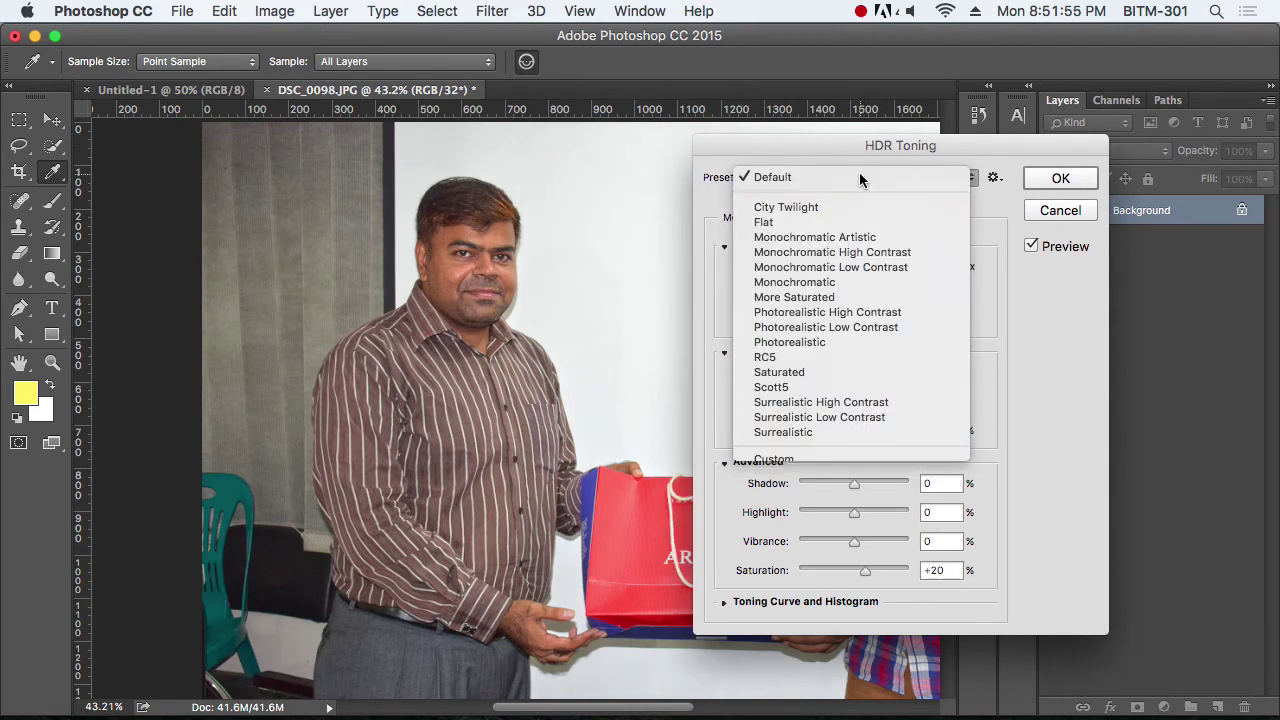
pyautogui.click(859, 172)
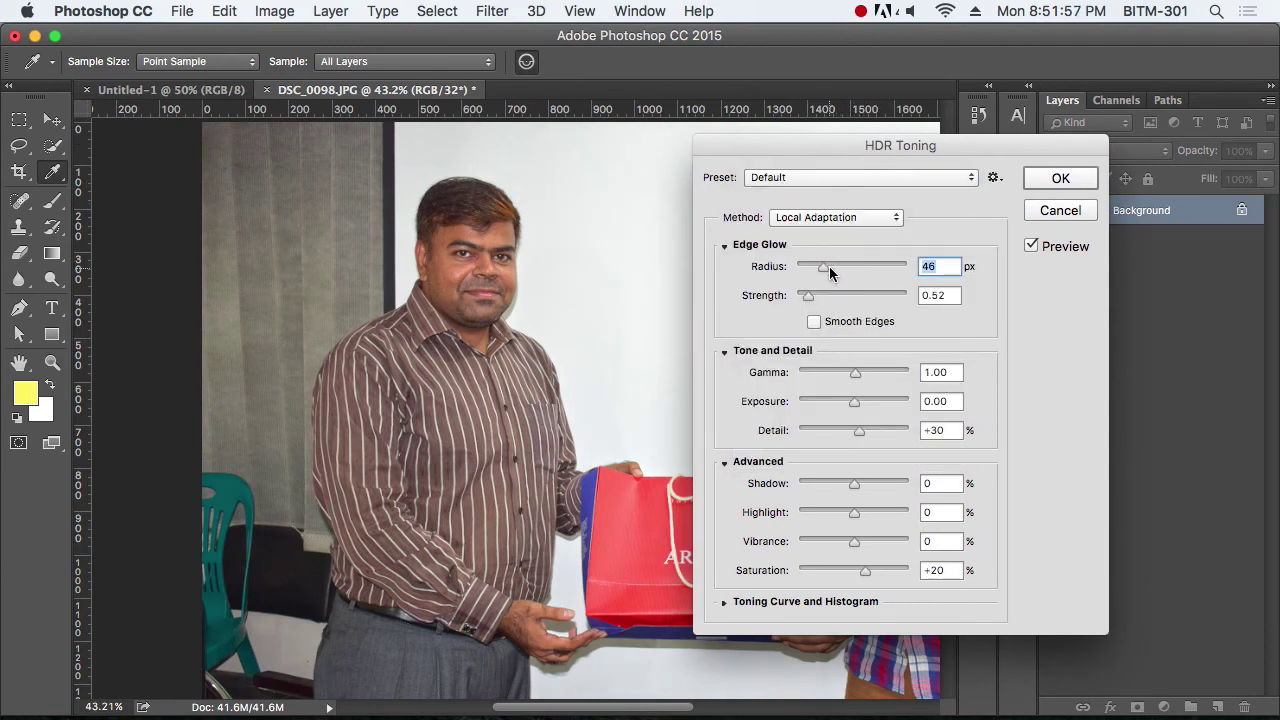
pyautogui.moveTo(829, 266); pyautogui.dragTo(864, 296)
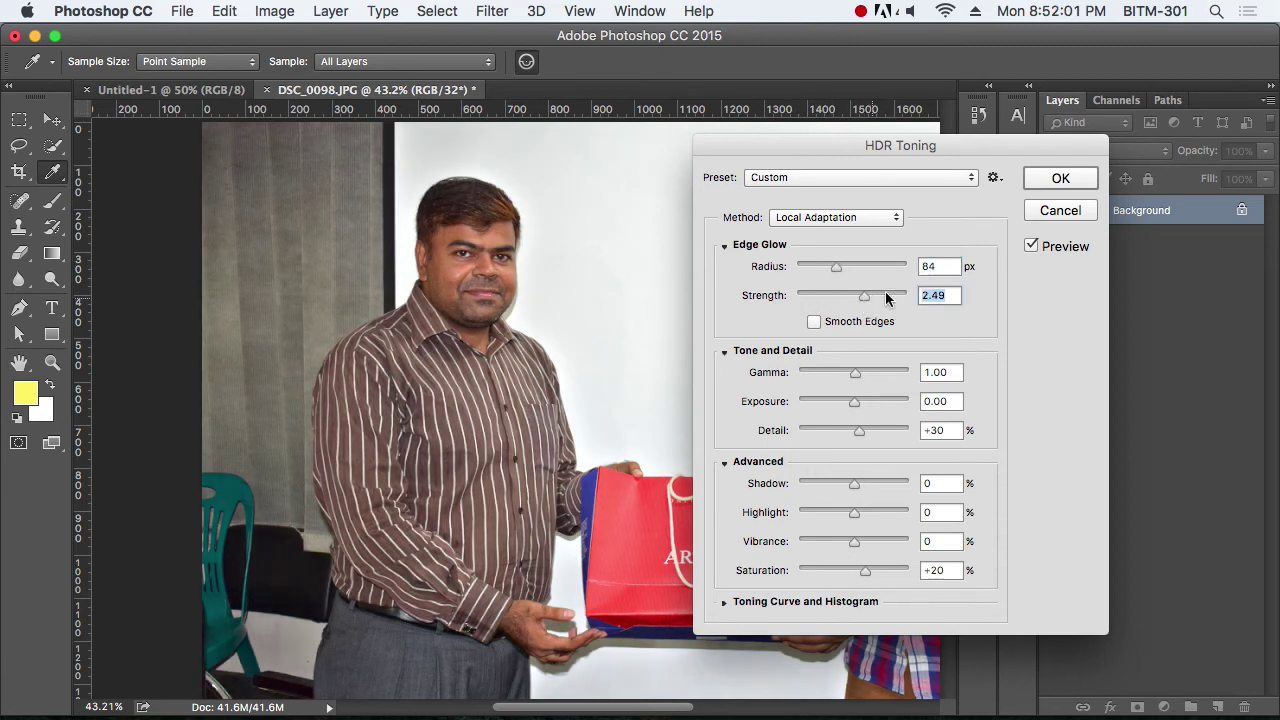
# Step: Set the HDR Toning gamma to 0.75, exposure +0.14, detail +68%, shadow -5%, highlight +33%, vibrance -41% and saturation -53%
pyautogui.moveTo(932, 150); pyautogui.dragTo(1100, 123)
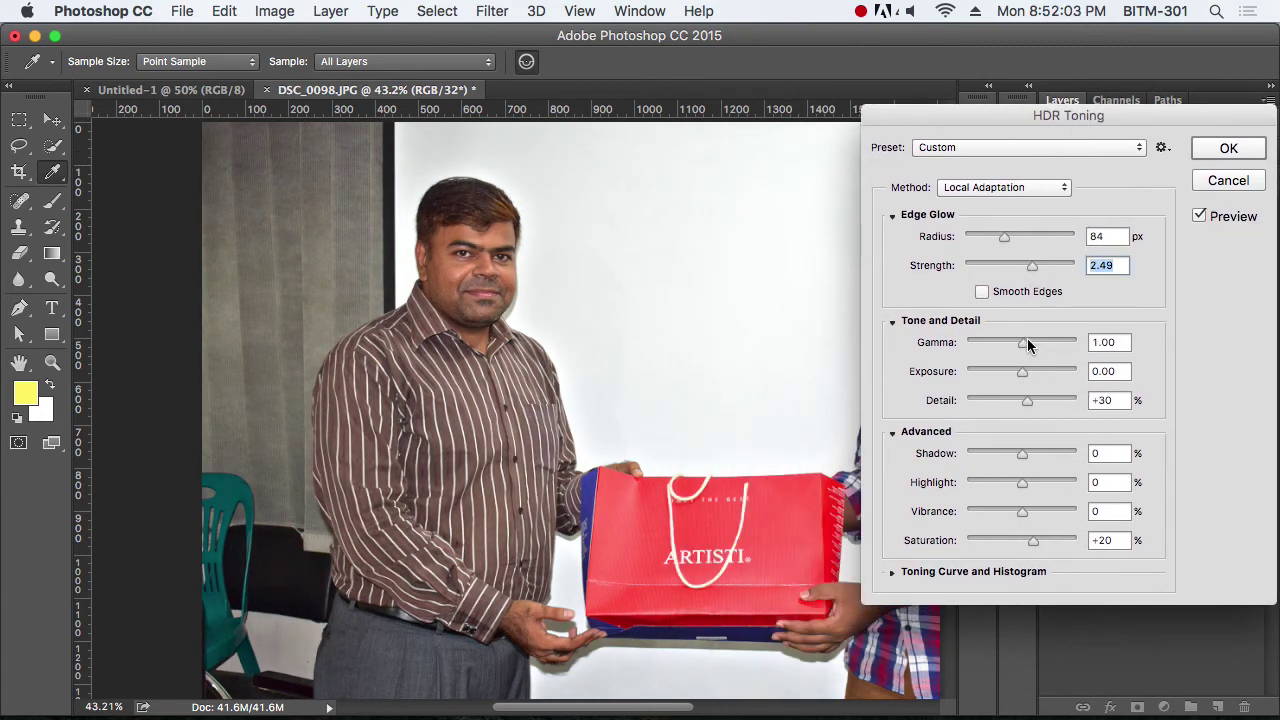
pyautogui.moveTo(1025, 343); pyautogui.dragTo(983, 355)
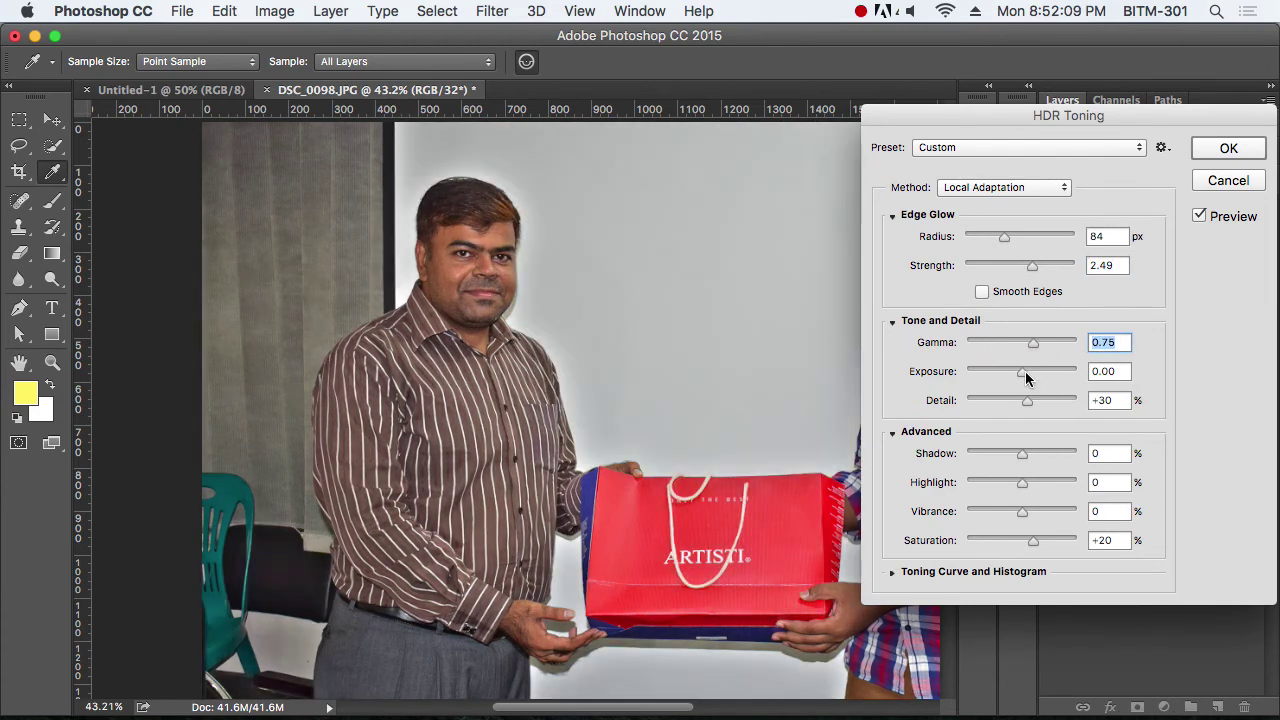
pyautogui.moveTo(1023, 372); pyautogui.dragTo(1034, 400)
pyautogui.moveTo(1022, 453)
pyautogui.mouseDown()
pyautogui.moveTo(1052, 456)
pyautogui.moveTo(1020, 456)
pyautogui.mouseUp()
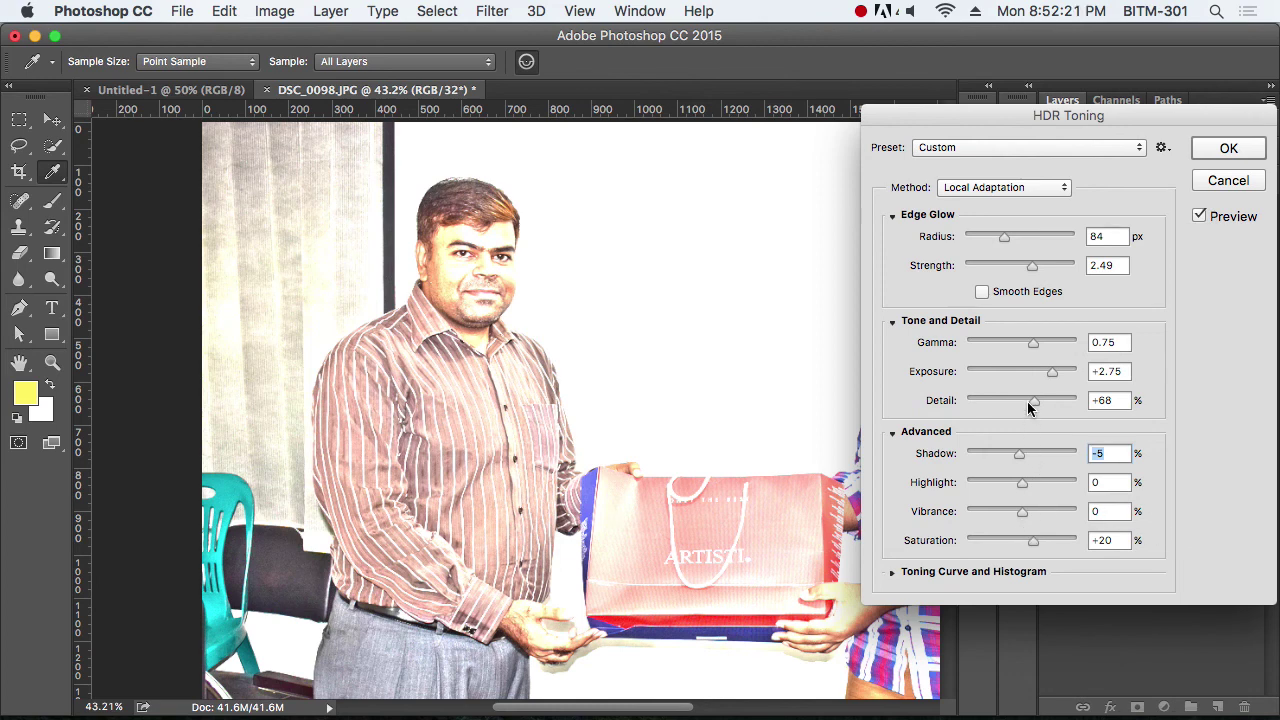
pyautogui.moveTo(1050, 375); pyautogui.dragTo(1022, 375)
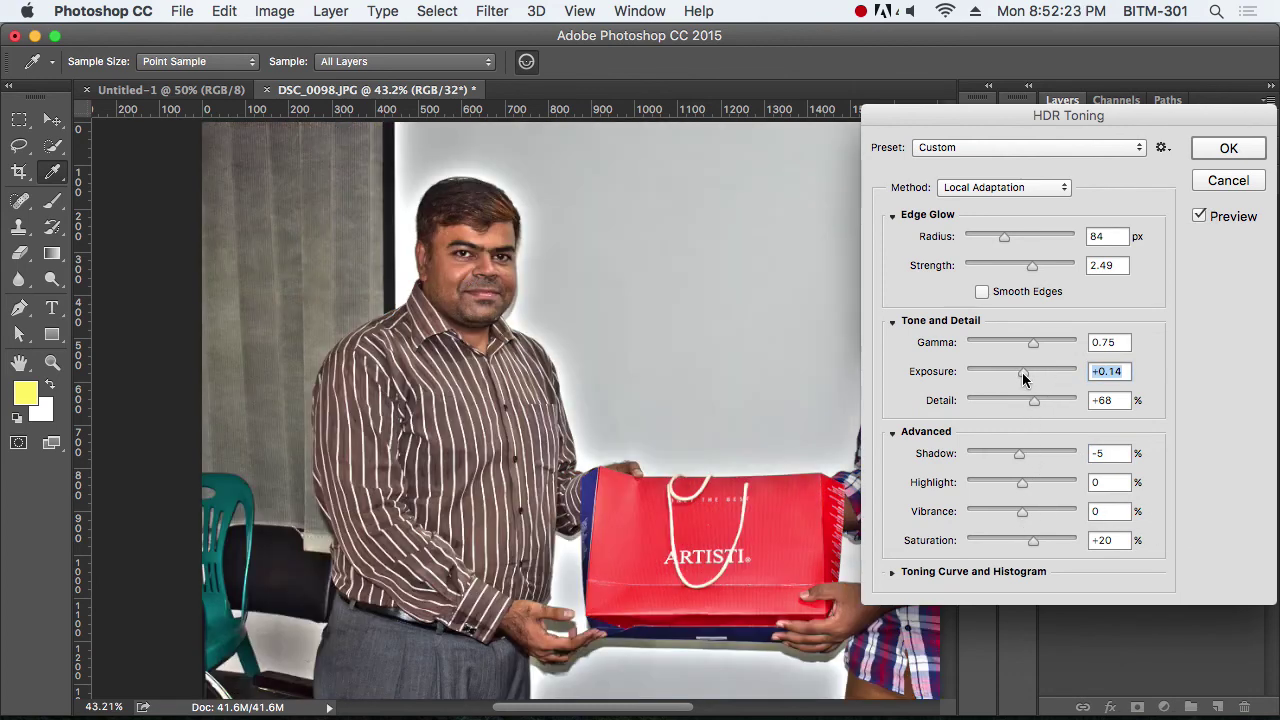
pyautogui.moveTo(1028, 486); pyautogui.dragTo(994, 546)
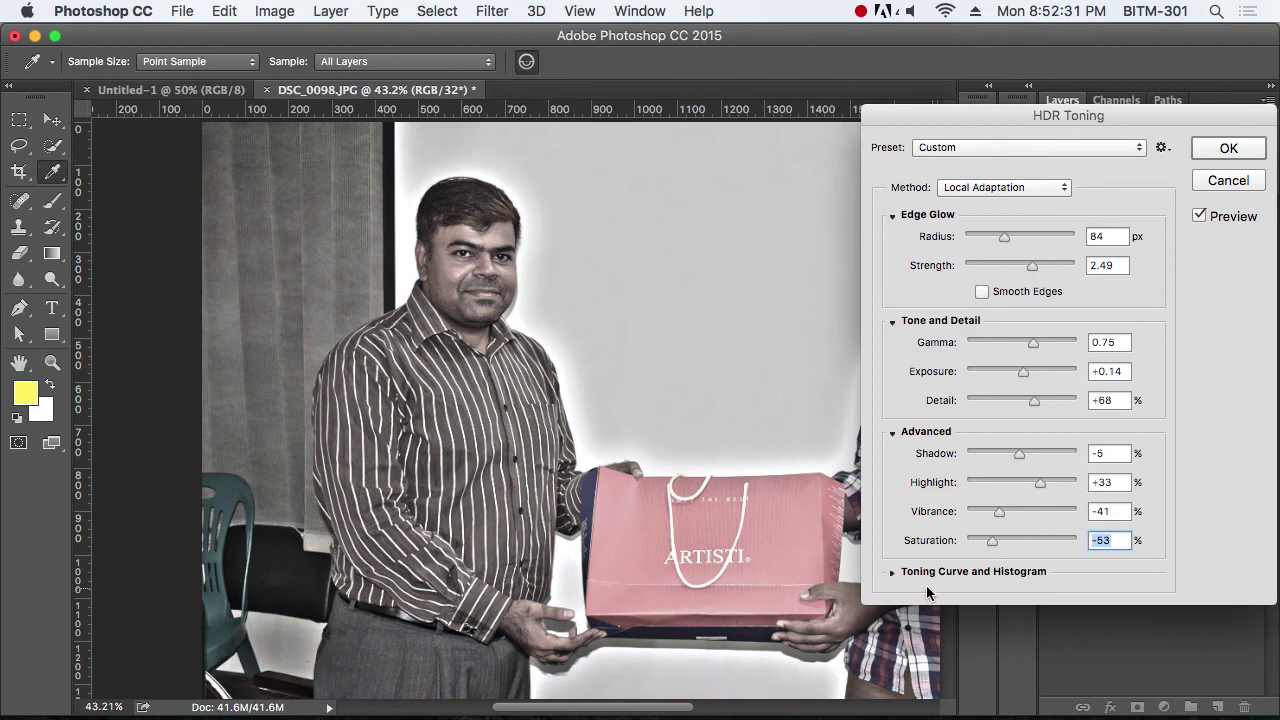
# Step: Expand the Toning Curve and Histogram section, lower the curve's highlight endpoint slightly and raise its midtones
pyautogui.click(894, 573)
pyautogui.scroll(-8, 1024, 543)
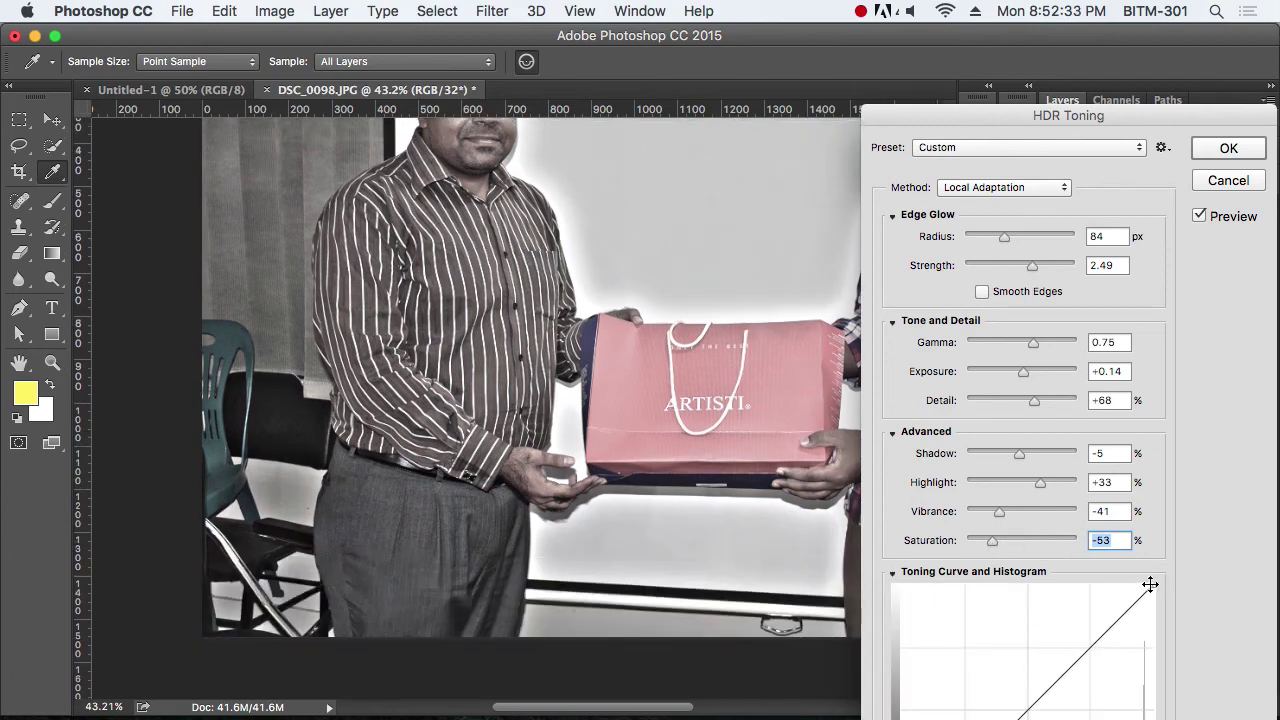
pyautogui.scroll(10, 1115, 576)
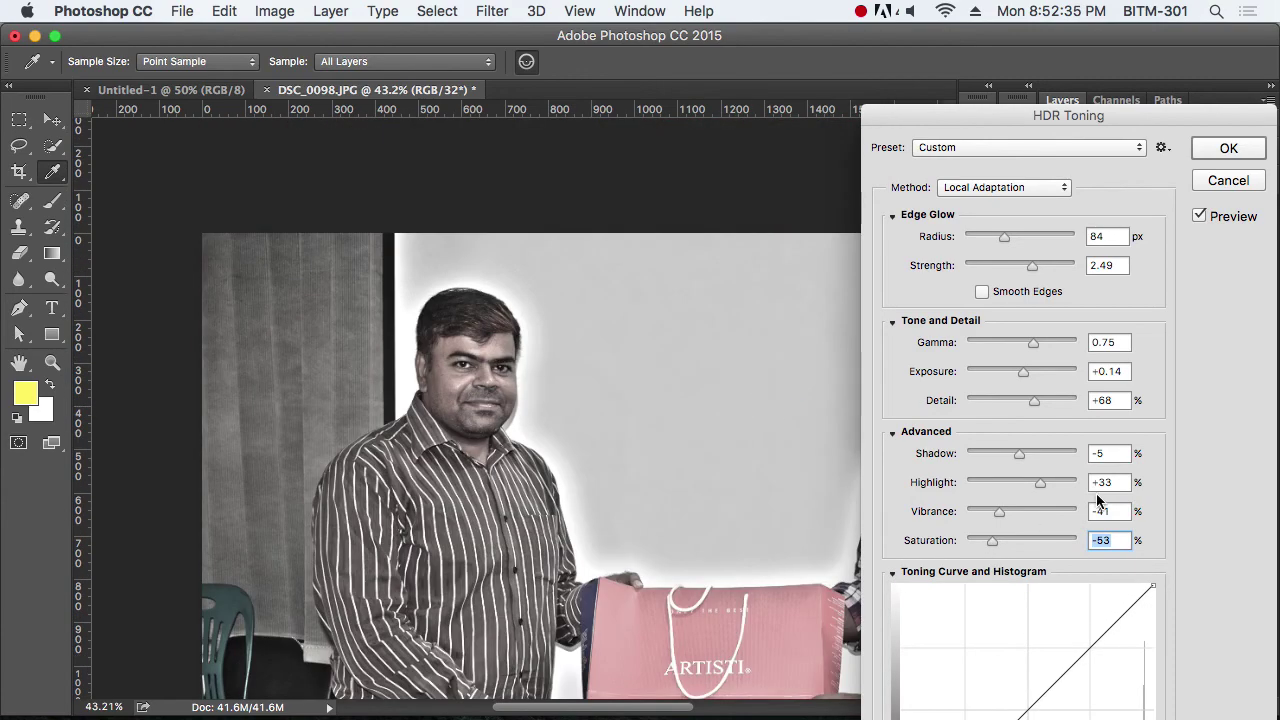
pyautogui.moveTo(1118, 116); pyautogui.dragTo(1063, 51)
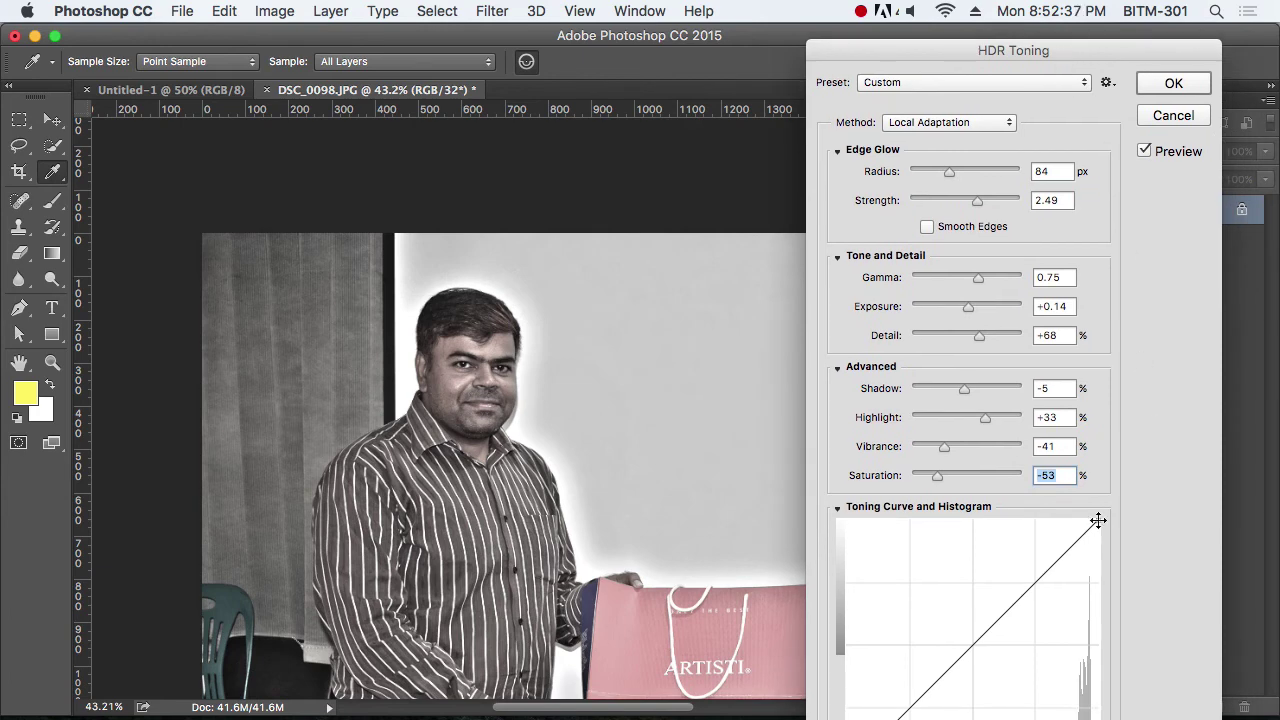
pyautogui.moveTo(1025, 520); pyautogui.dragTo(1098, 524)
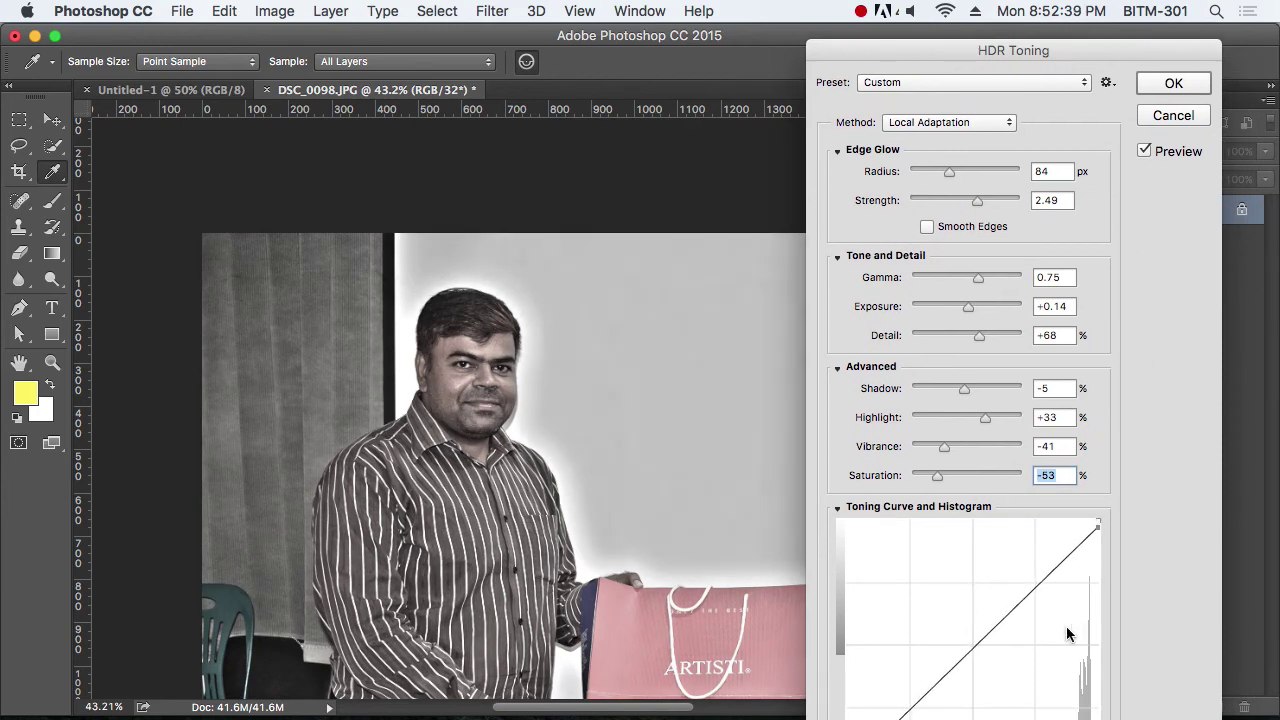
pyautogui.moveTo(1002, 627); pyautogui.dragTo(977, 606)
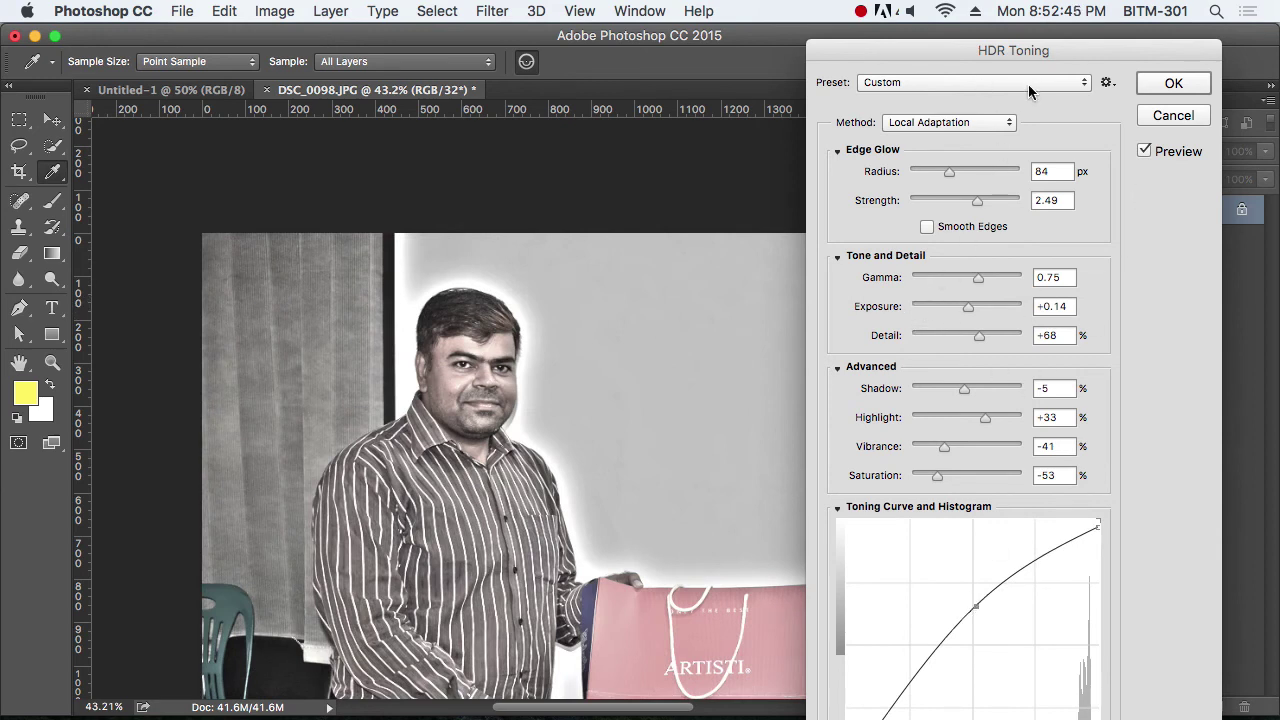
# Step: Save the current HDR Toning settings as a preset named batch 25
pyautogui.click(1105, 84)
pyautogui.click(1039, 99)
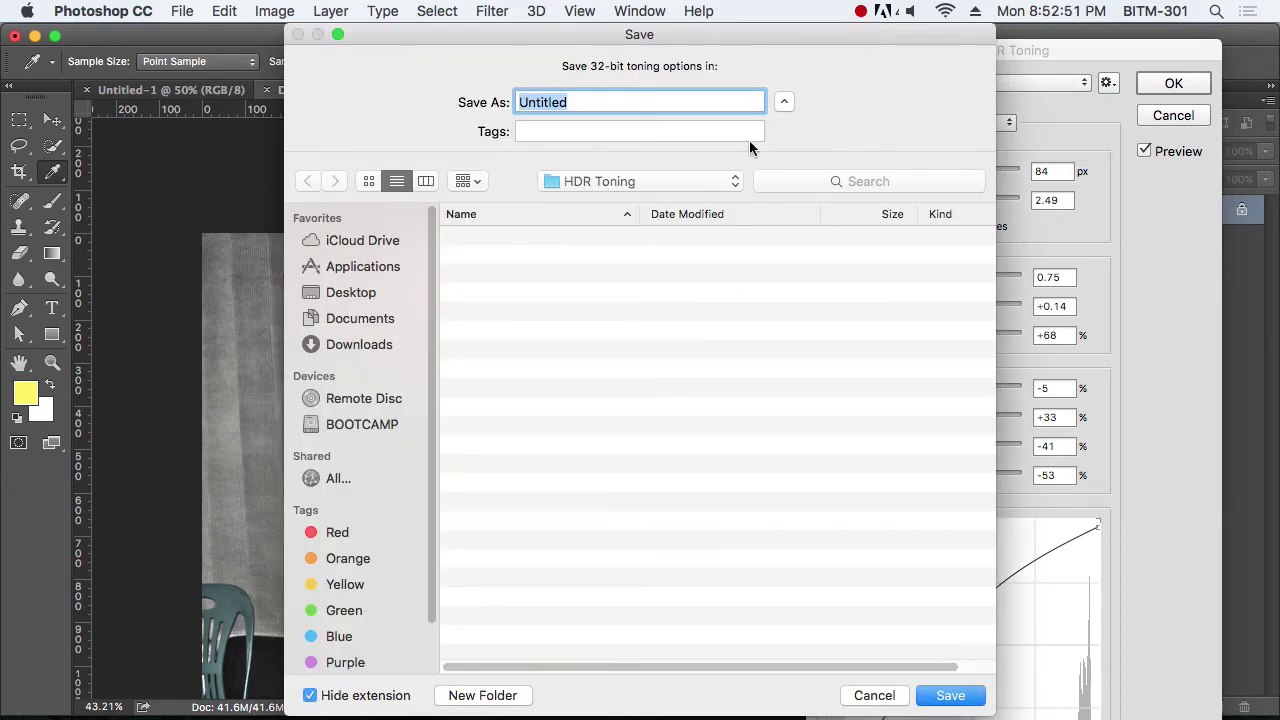
pyautogui.write('batch ')
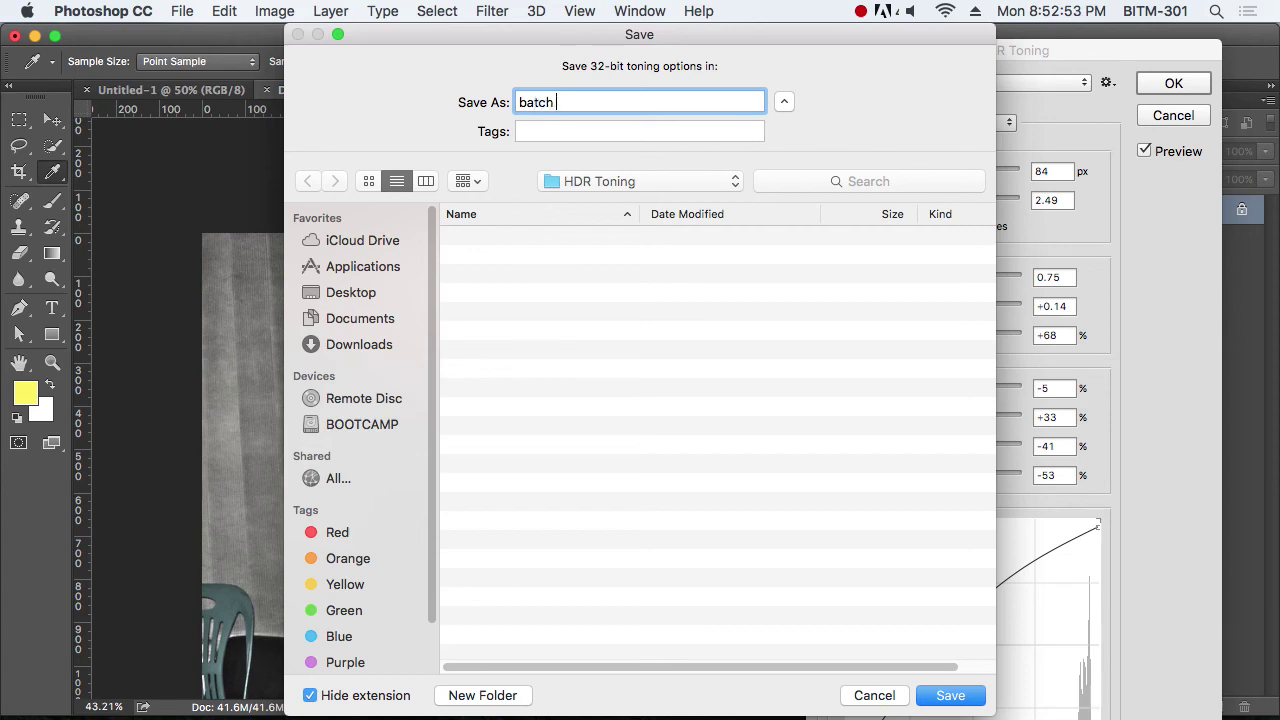
pyautogui.write('25')
pyautogui.press('Return')
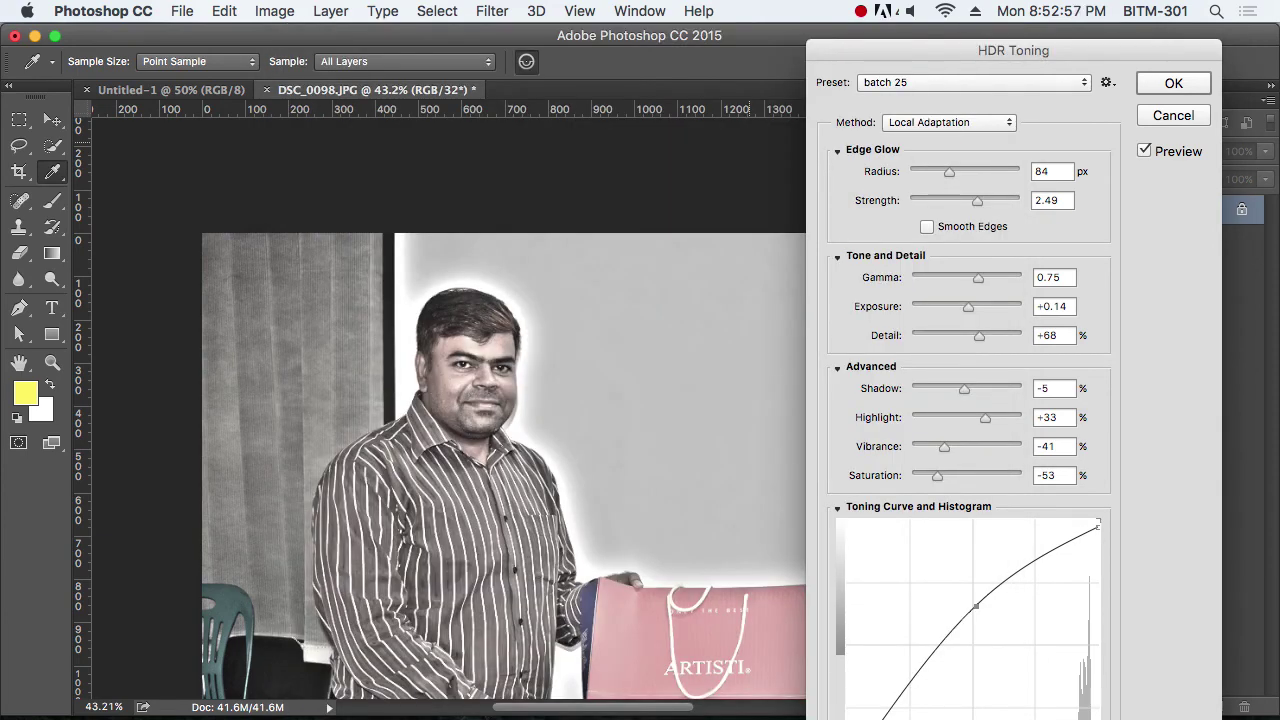
# Step: Check the load dialog and the preset list for the batch 25 preset, and cancel HDR Toning
pyautogui.click(1107, 83)
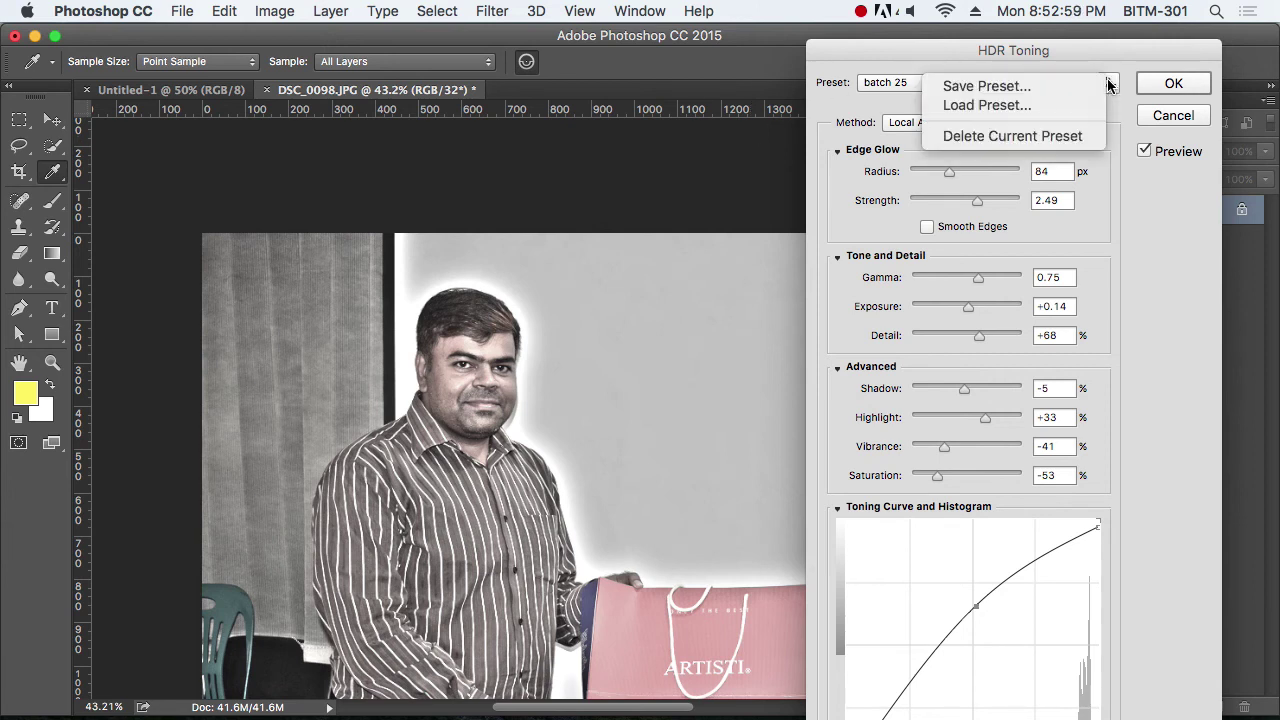
pyautogui.click(1008, 112)
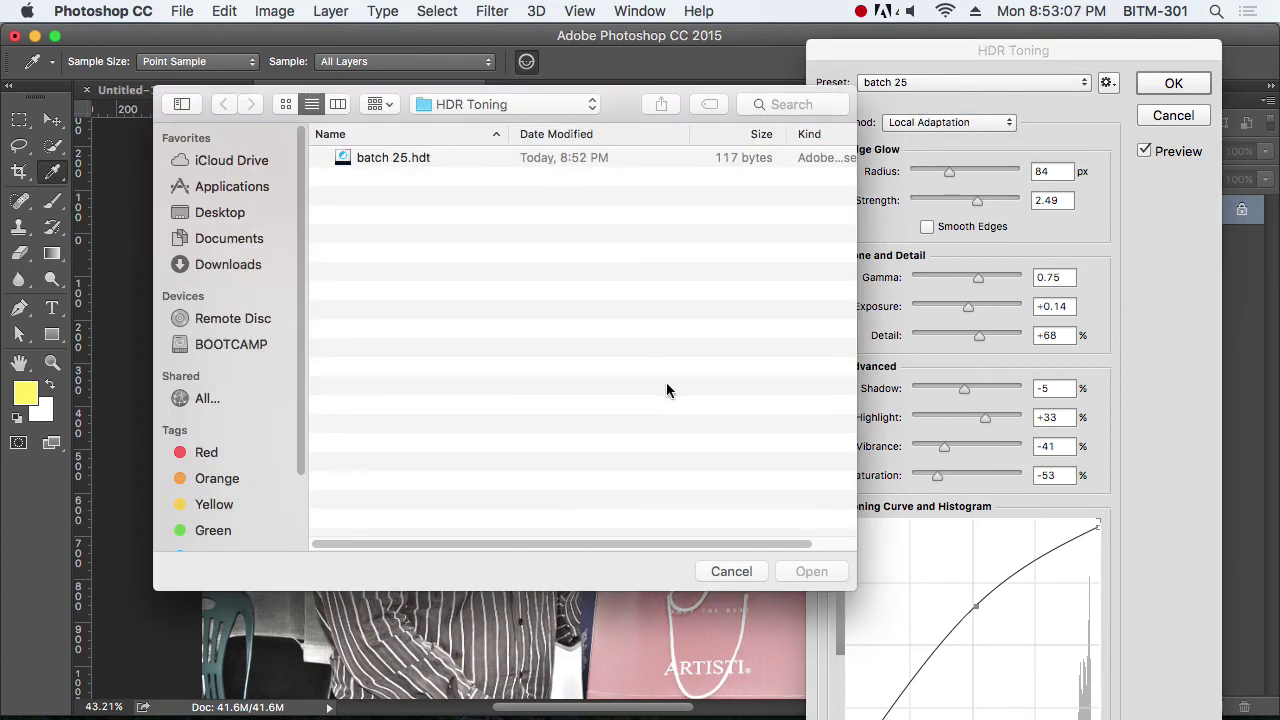
pyautogui.click(735, 571)
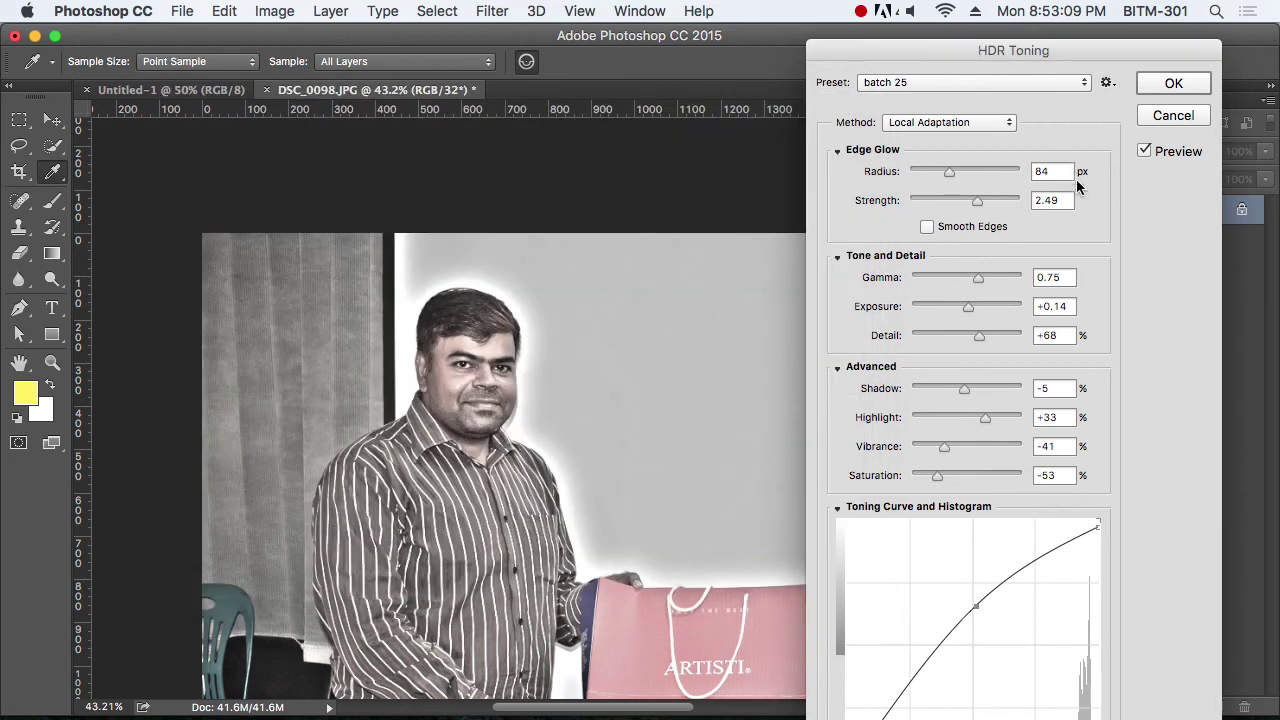
pyautogui.click(987, 90)
pyautogui.scroll(5, 983, 152)
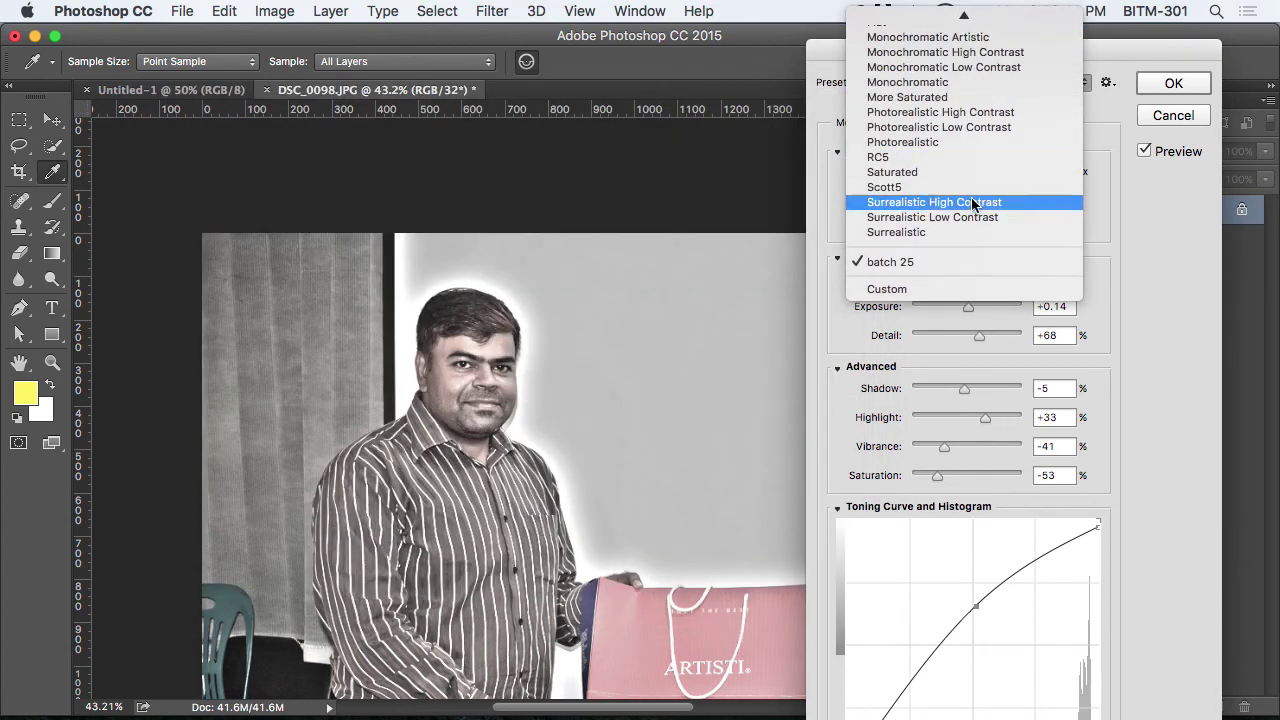
pyautogui.click(1066, 301)
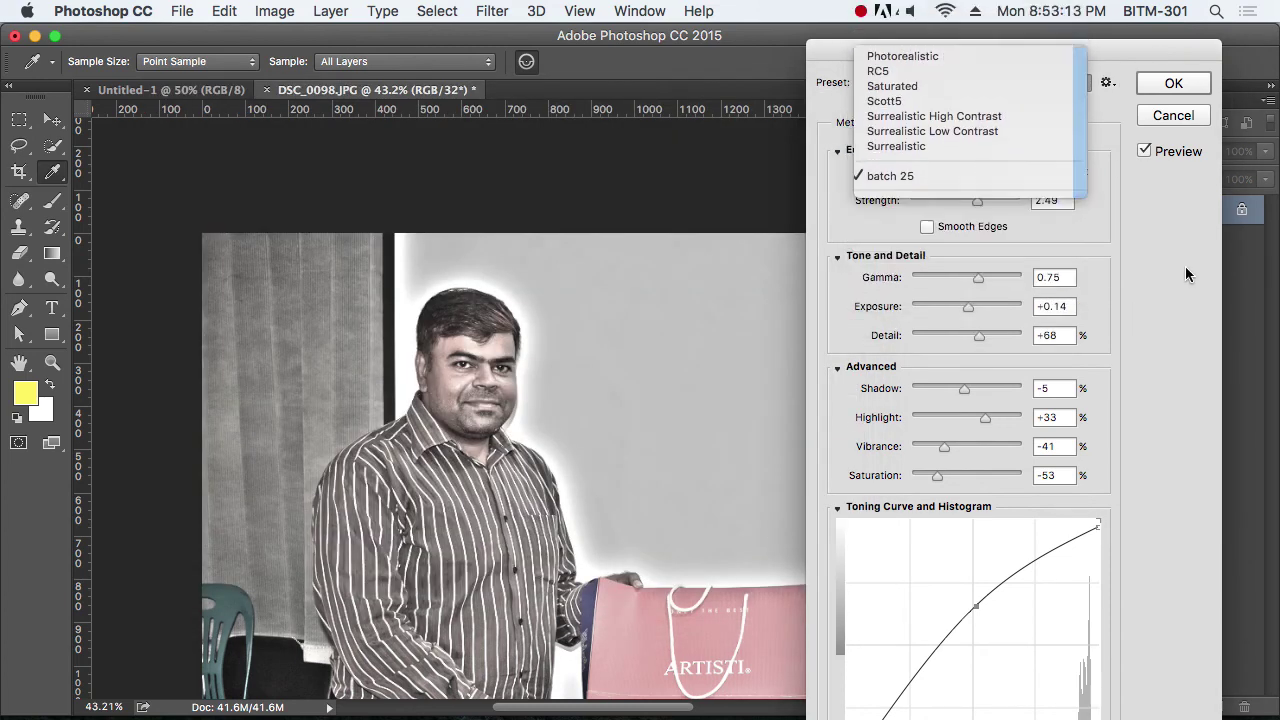
pyautogui.click(1174, 116)
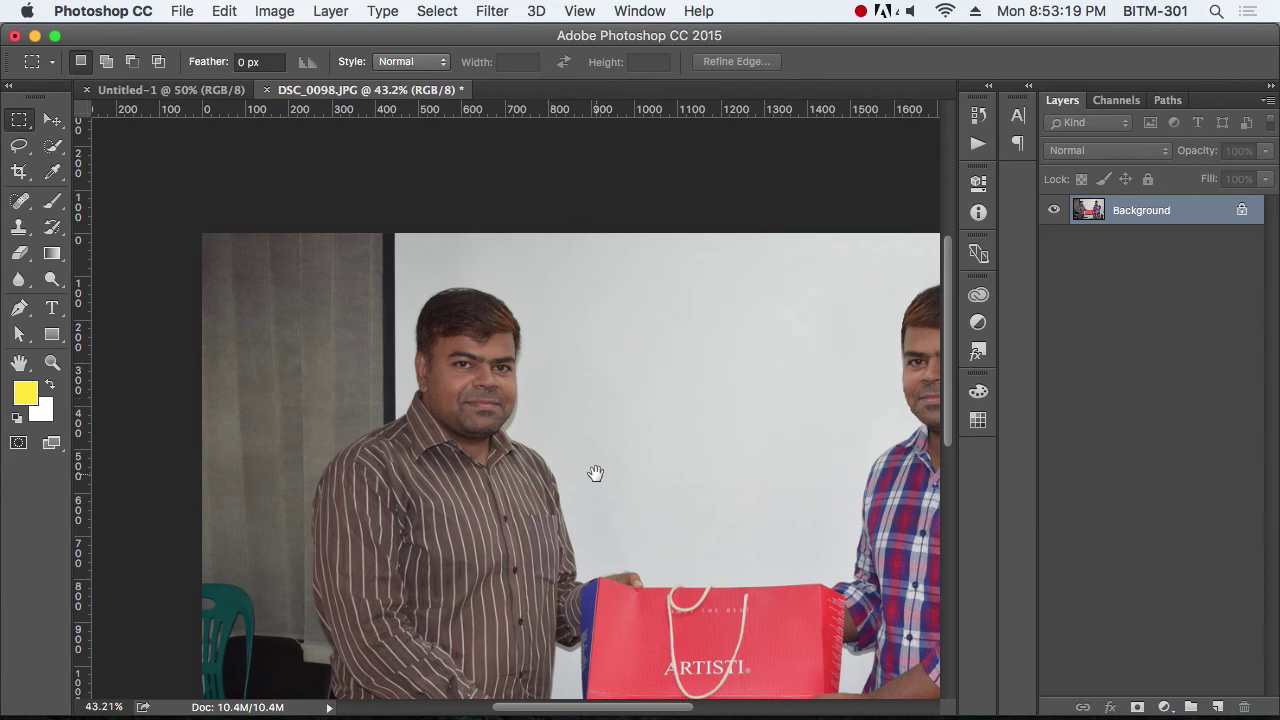
# Step: Select the face and hair of the man in the striped shirt with the Quick Selection tool
pyautogui.moveTo(594, 471); pyautogui.dragTo(477, 351)
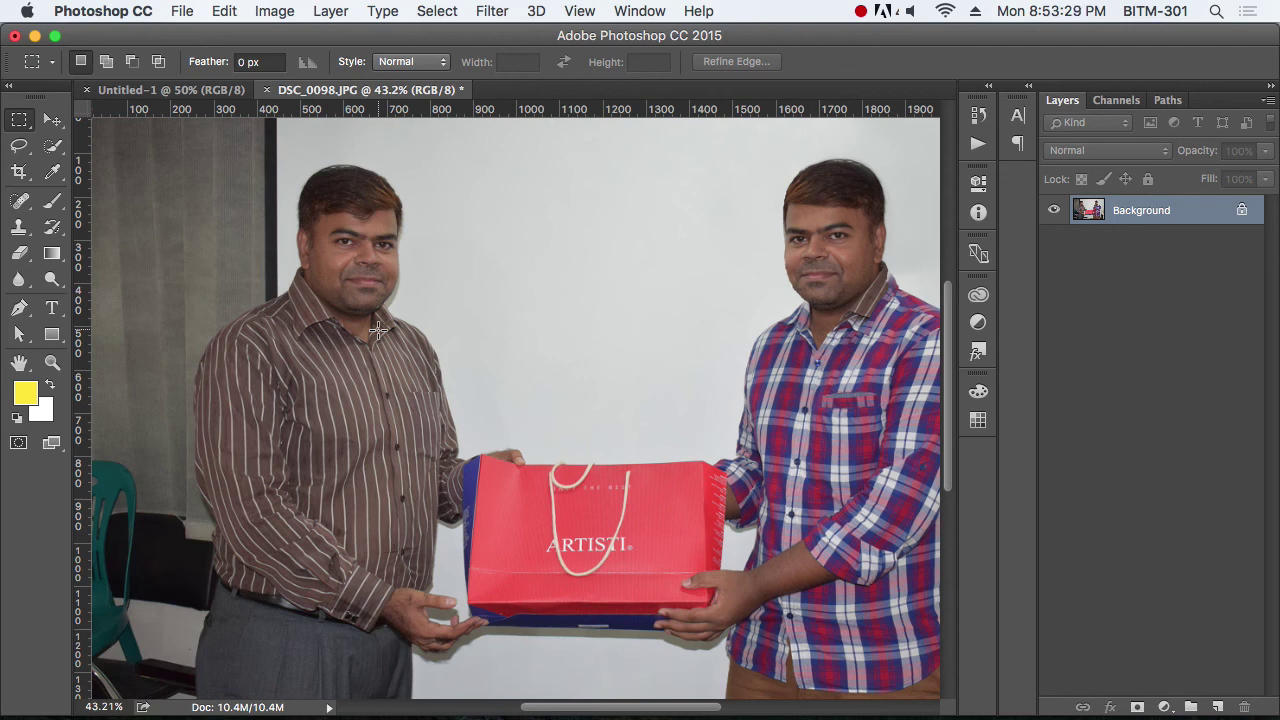
pyautogui.moveTo(332, 248); pyautogui.dragTo(431, 412)
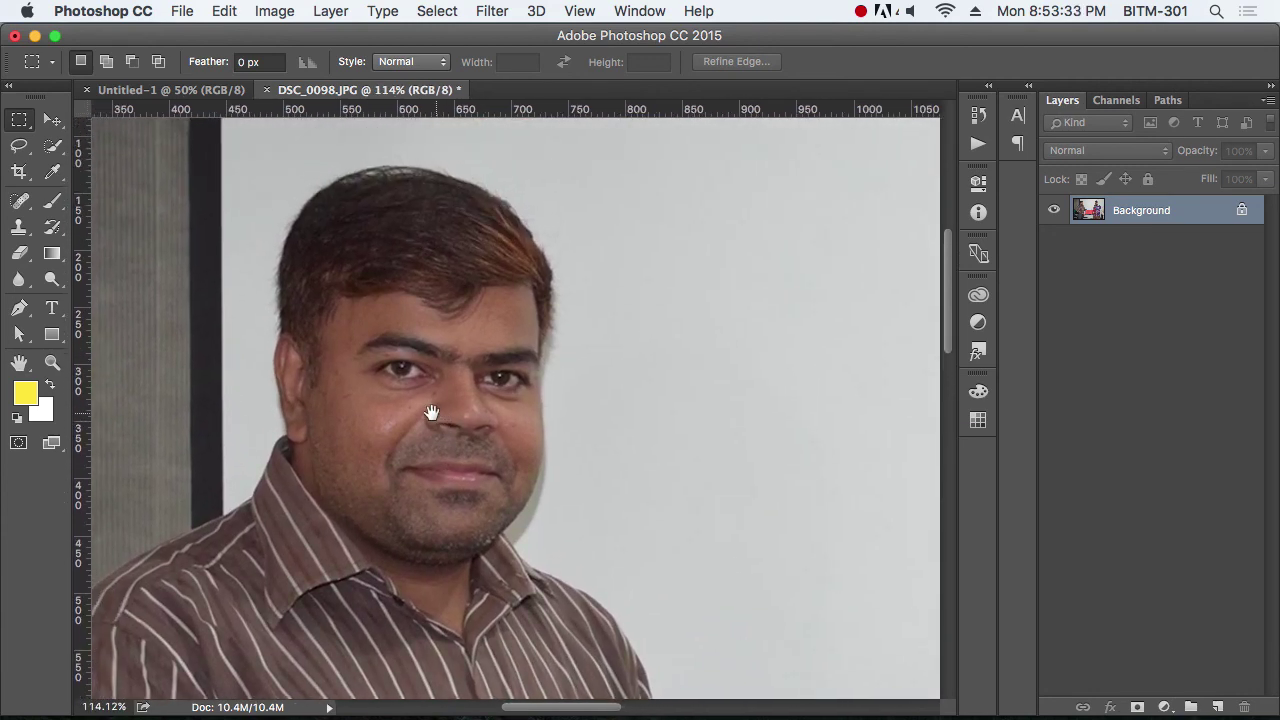
pyautogui.moveTo(435, 331)
pyautogui.mouseDown()
pyautogui.moveTo(388, 365)
pyautogui.moveTo(413, 451)
pyautogui.moveTo(464, 459)
pyautogui.moveTo(537, 441)
pyautogui.mouseUp()
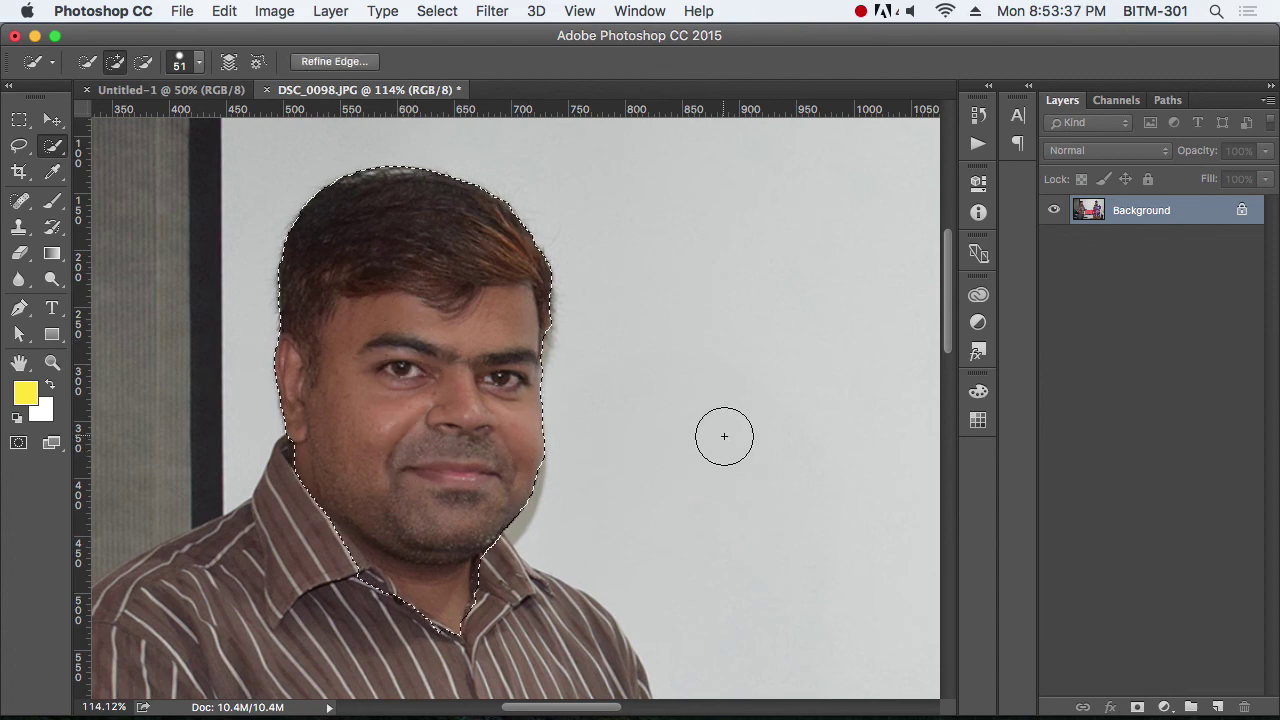
pyautogui.press('m')
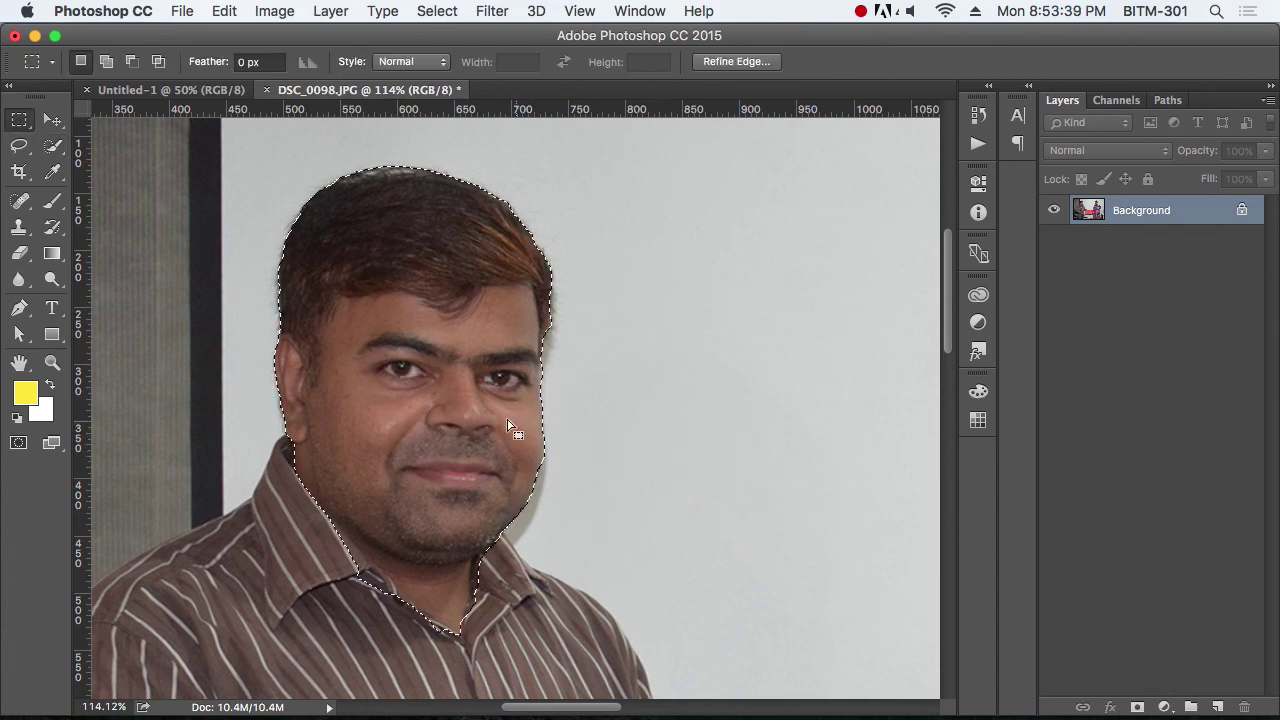
# Step: Invert the selection and desaturate everything in the photo except the selected man's head
pyautogui.moveTo(515, 429); pyautogui.dragTo(416, 386)
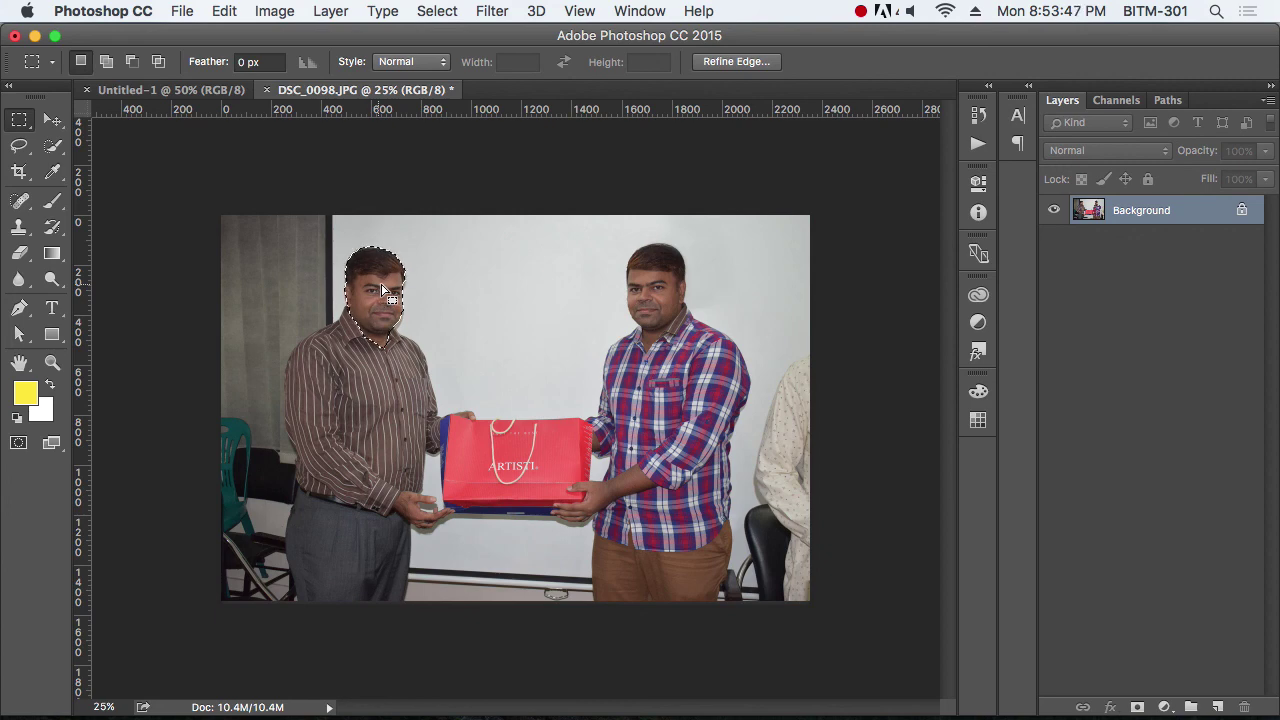
pyautogui.click(437, 11)
pyautogui.click(470, 96)
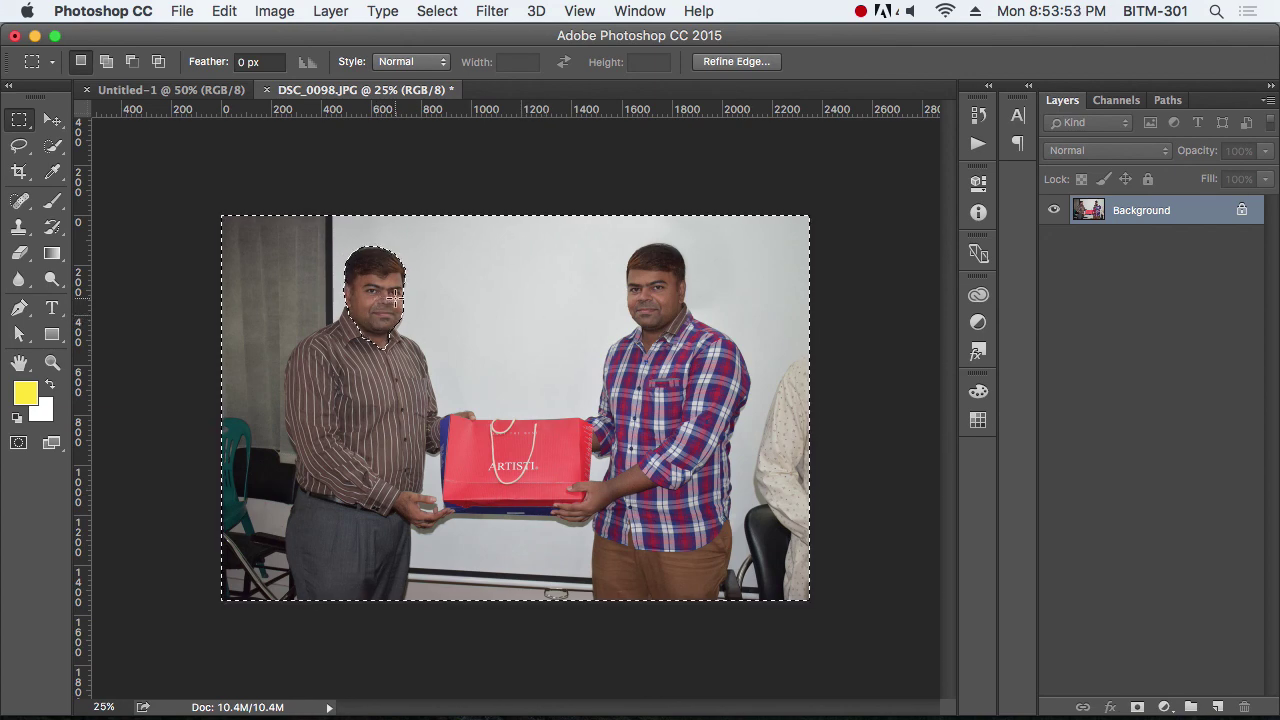
pyautogui.click(274, 11)
pyautogui.moveTo(310, 76)
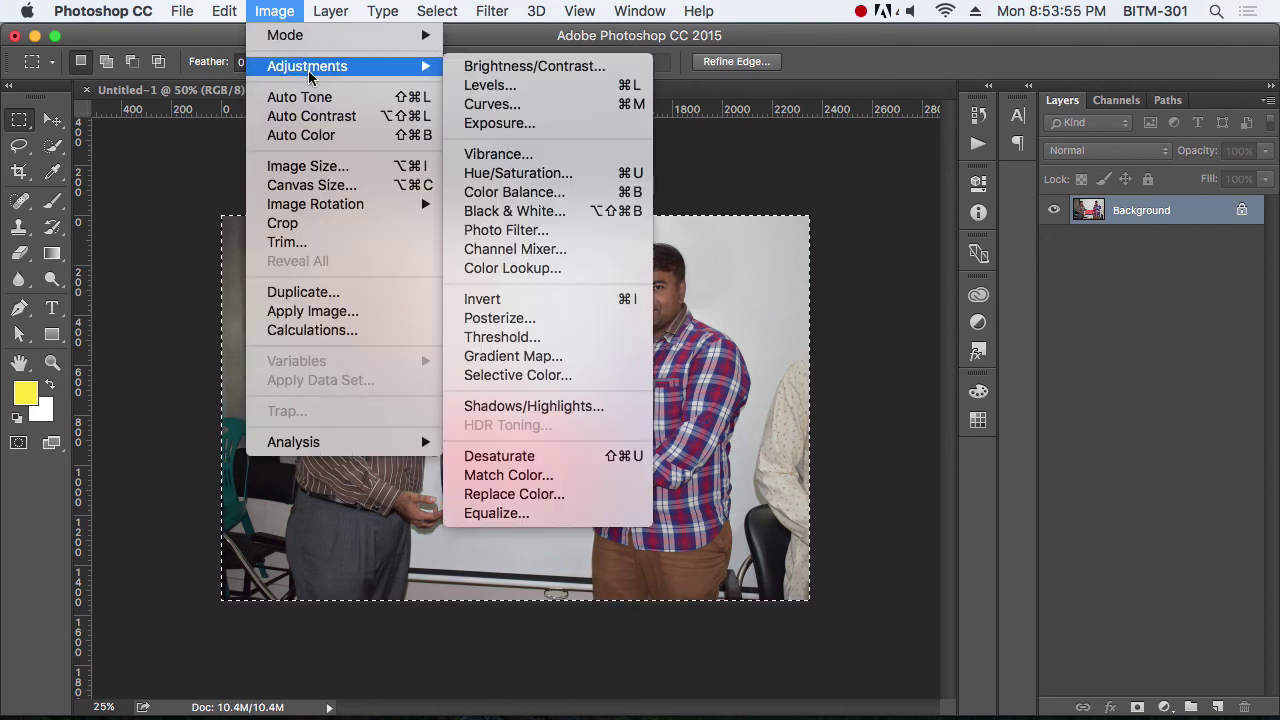
pyautogui.click(541, 462)
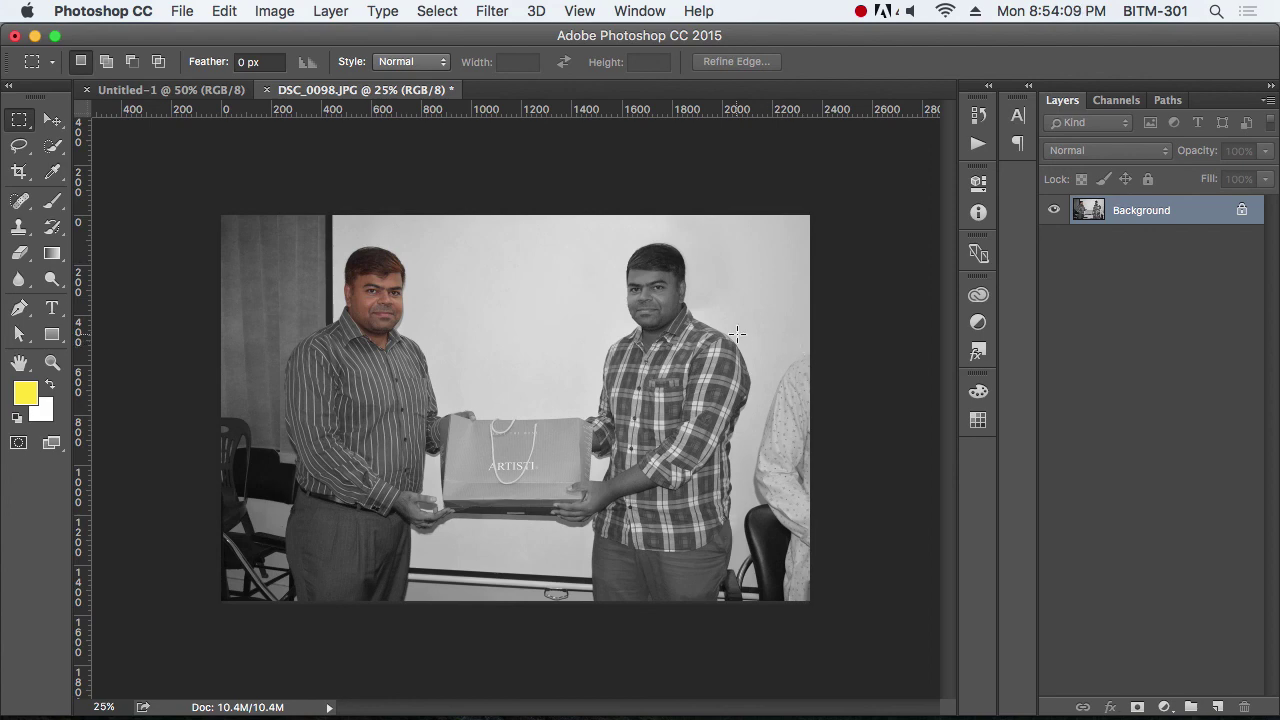
# Step: Examine the colored face against the desaturated surroundings, and compare the Red and Green channels with the RGB composite
pyautogui.moveTo(390, 280); pyautogui.dragTo(492, 386)
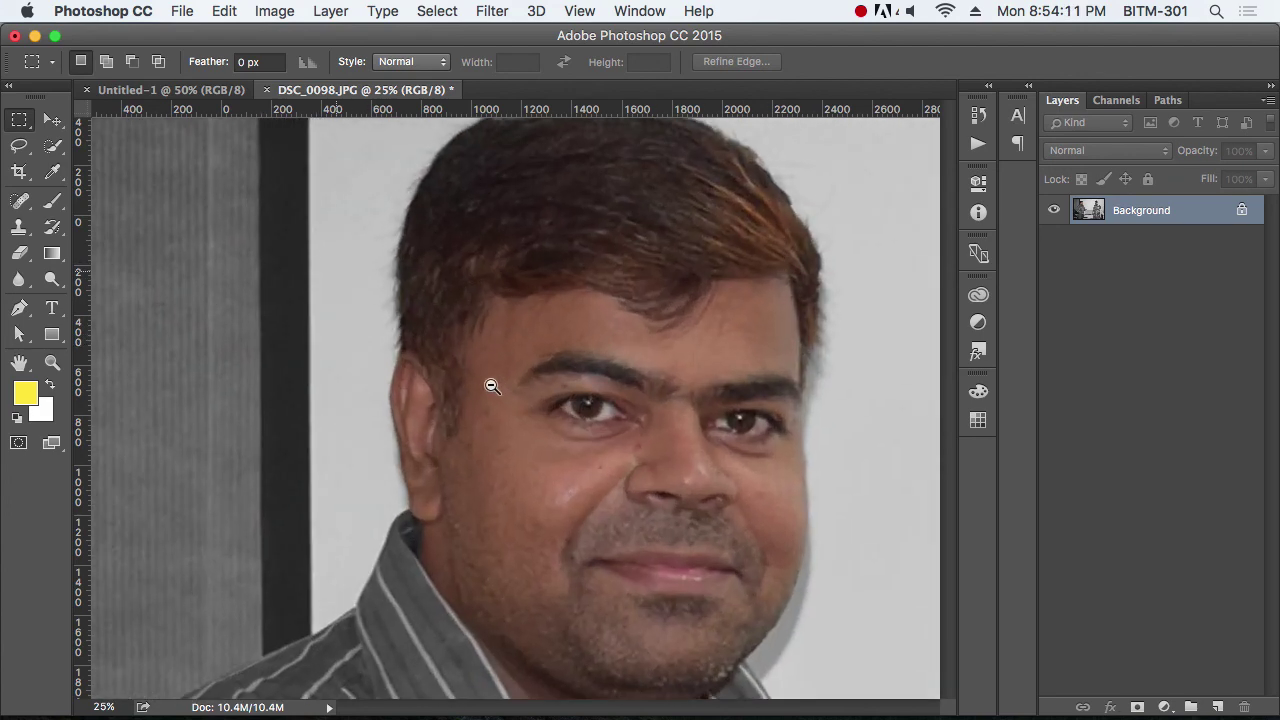
pyautogui.keyDown('alt'); pyautogui.click(580, 346); pyautogui.keyUp('alt')
pyautogui.keyDown('alt'); pyautogui.click(582, 369); pyautogui.keyUp('alt')
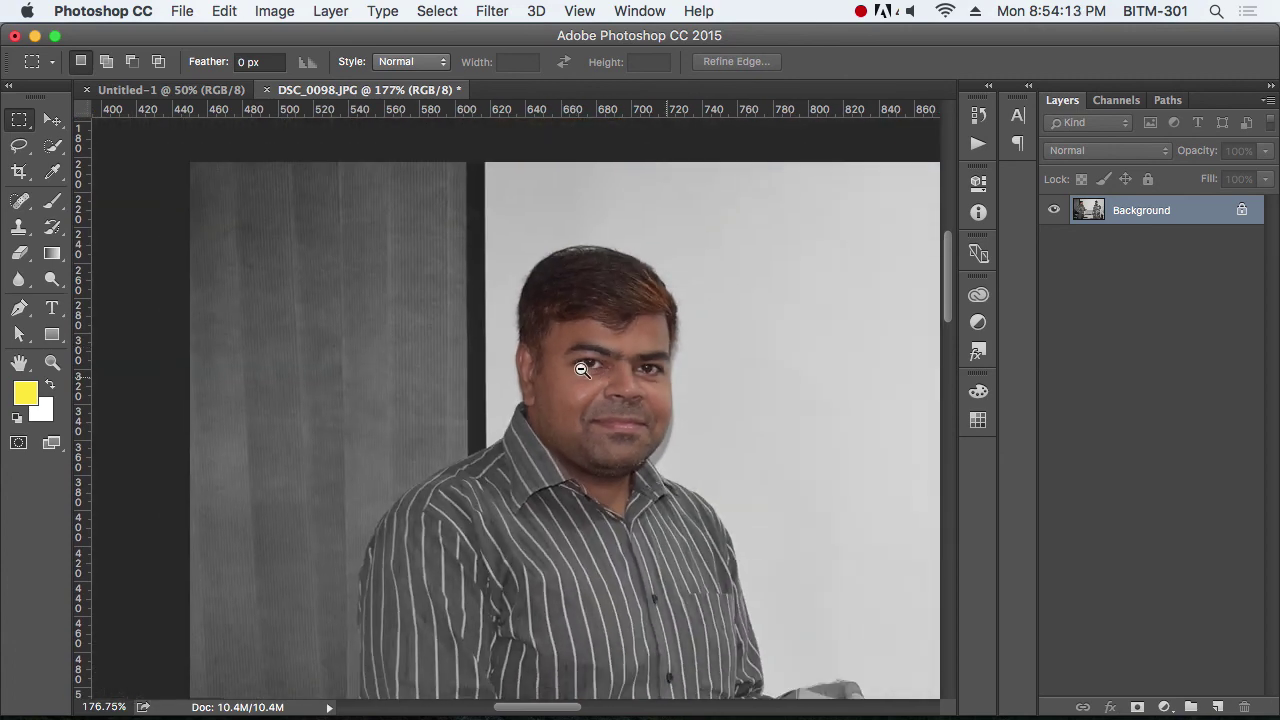
pyautogui.moveTo(582, 369); pyautogui.dragTo(646, 374)
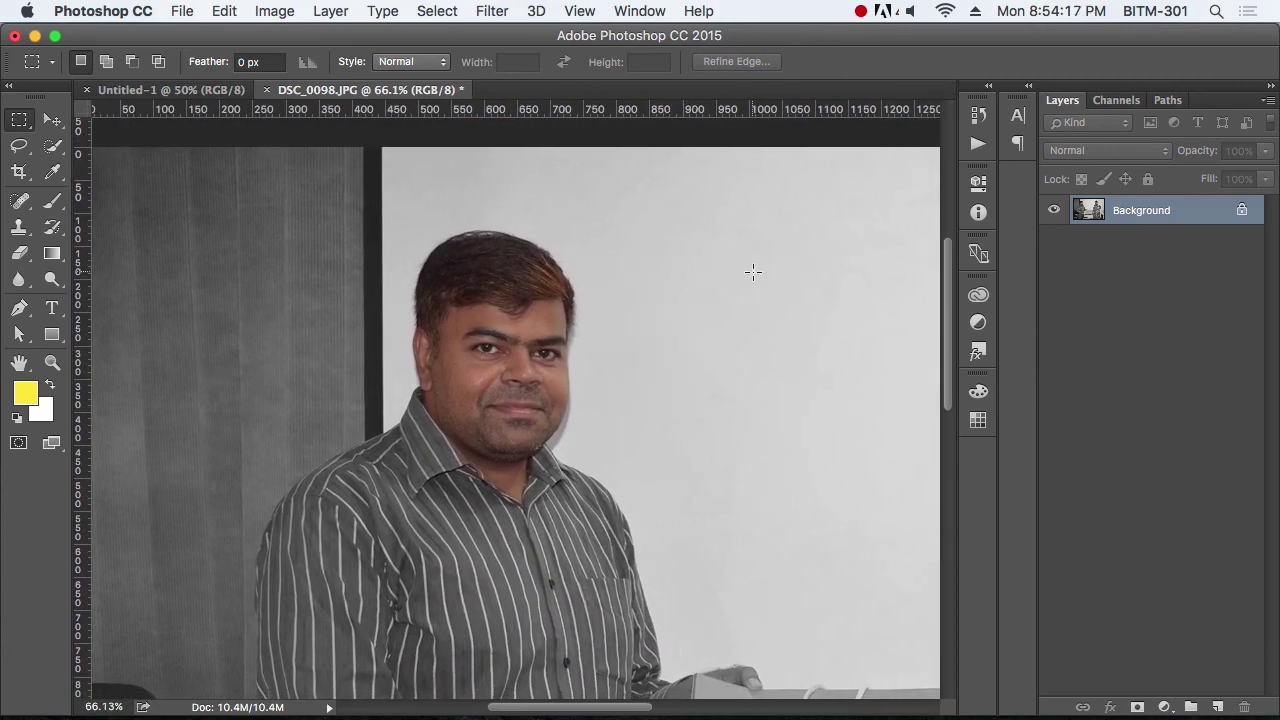
pyautogui.click(1118, 100)
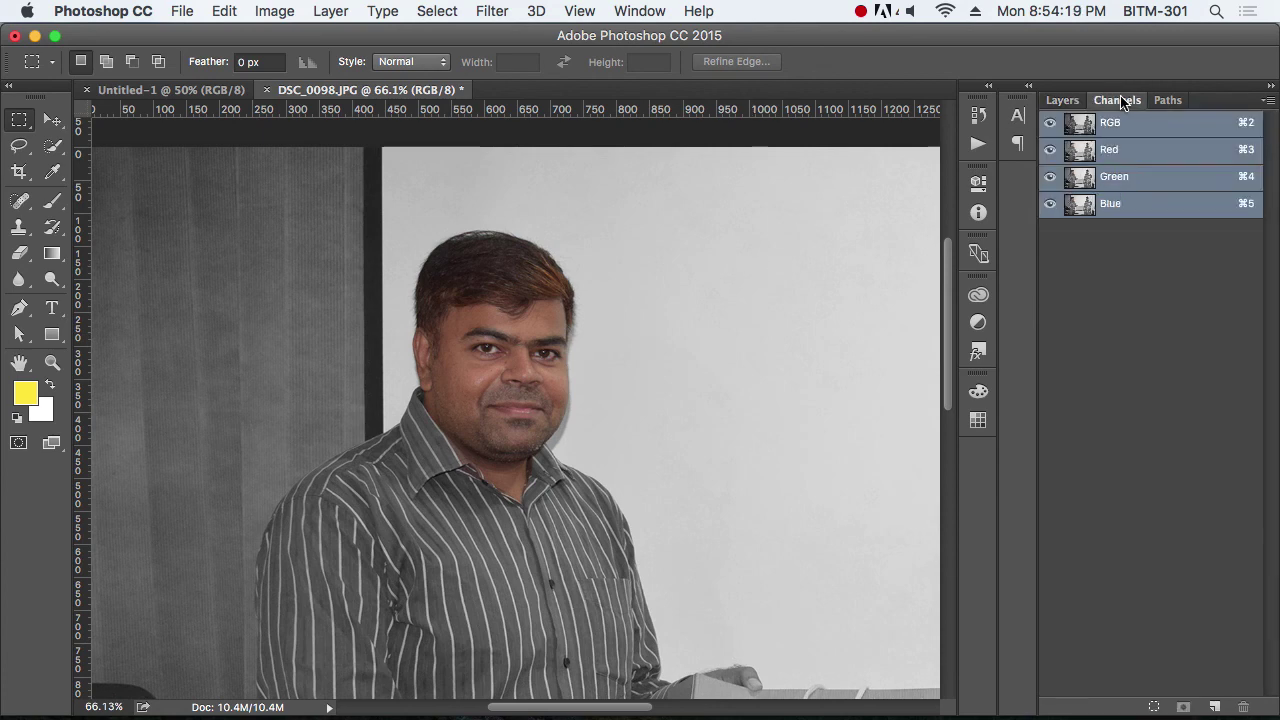
pyautogui.click(1130, 153)
pyautogui.click(1146, 184)
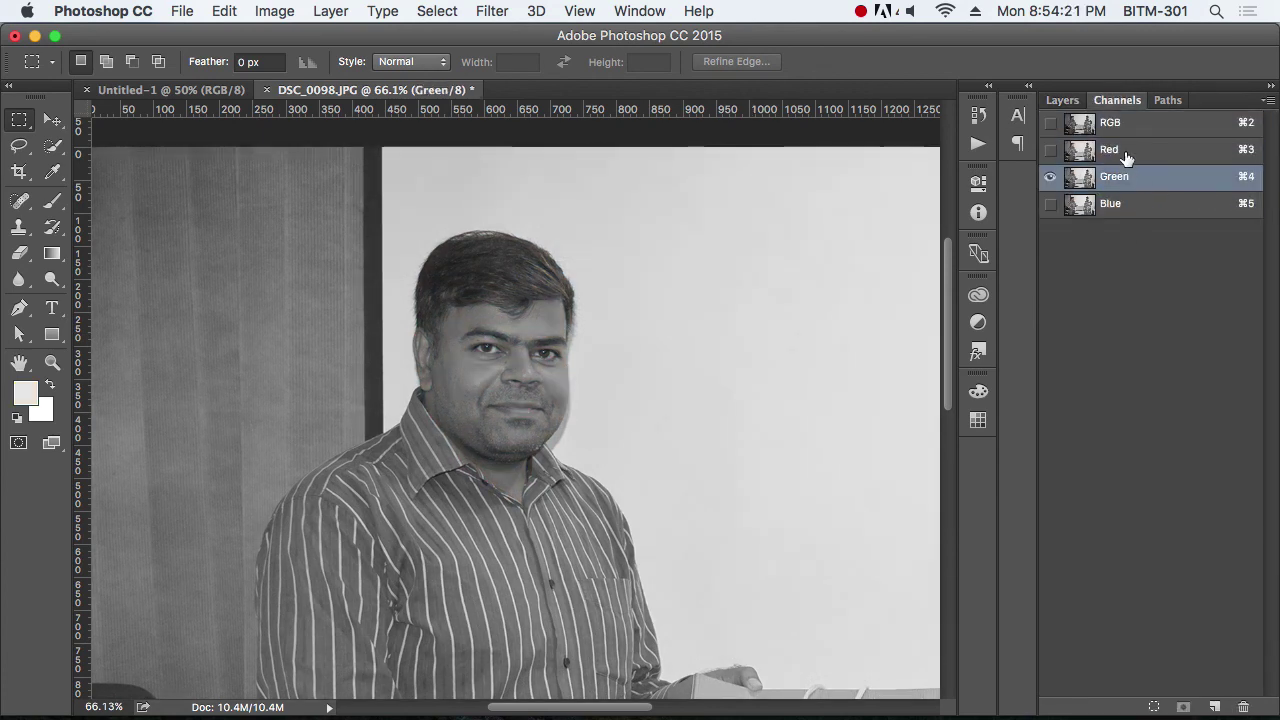
pyautogui.click(1126, 152)
pyautogui.click(1128, 125)
pyautogui.click(1062, 100)
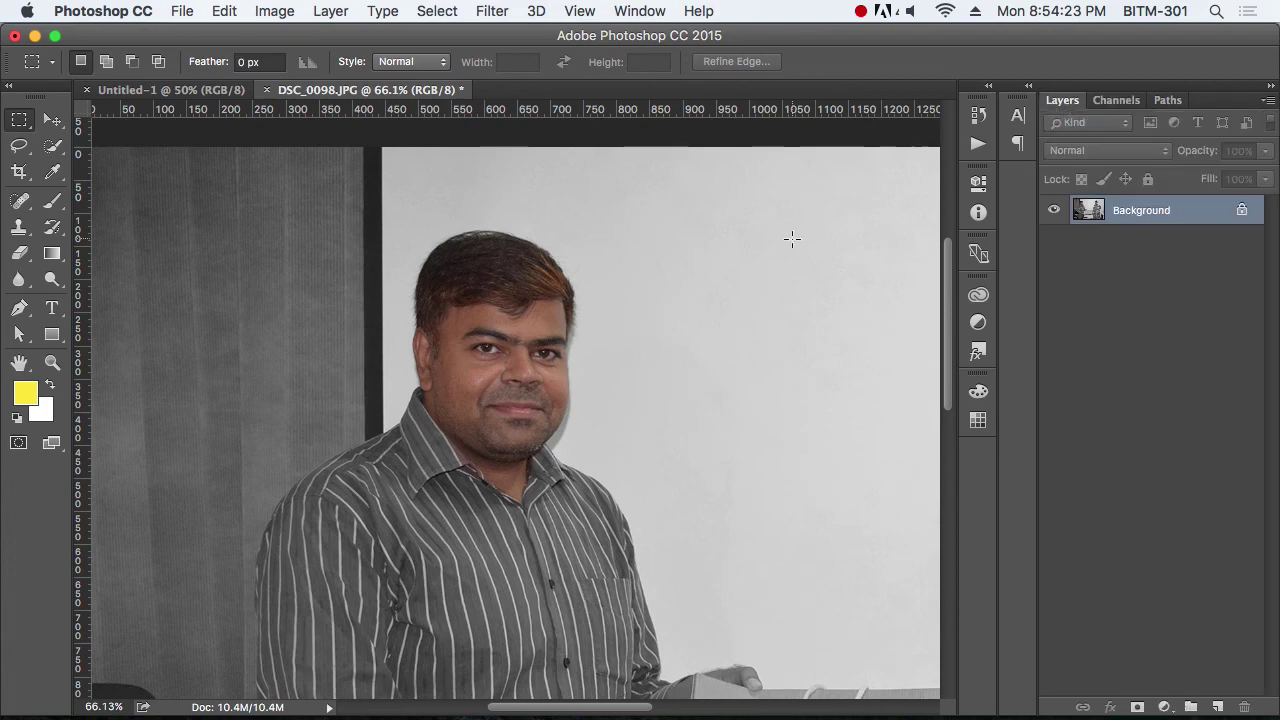